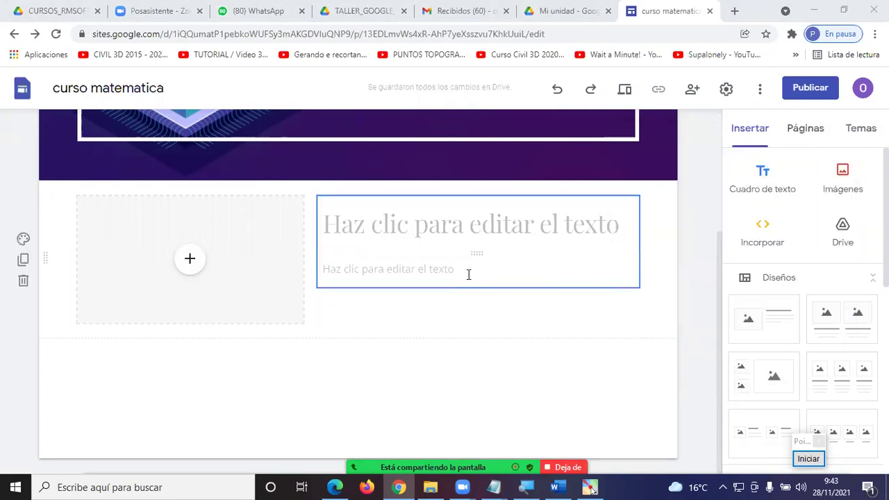
- Switch to the Word document 'CONTENIDO DE LA WEB' that holds the page content
{"action": "left_click", "coordinate": [559, 486]}
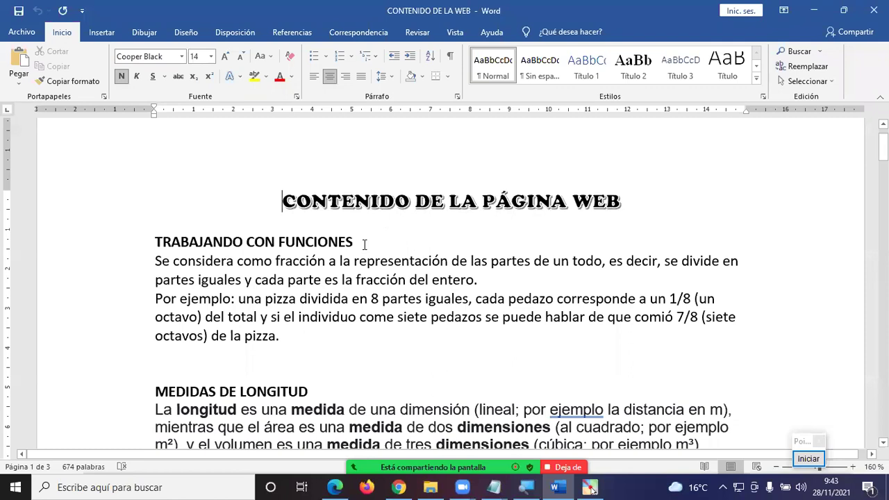
- Copy the 'TRABAJANDO CON FUNCIONES' heading line from Word and return to the Sites heading box
{"action": "left_click_drag", "start_coordinate": [355, 241], "coordinate": [248, 232]}
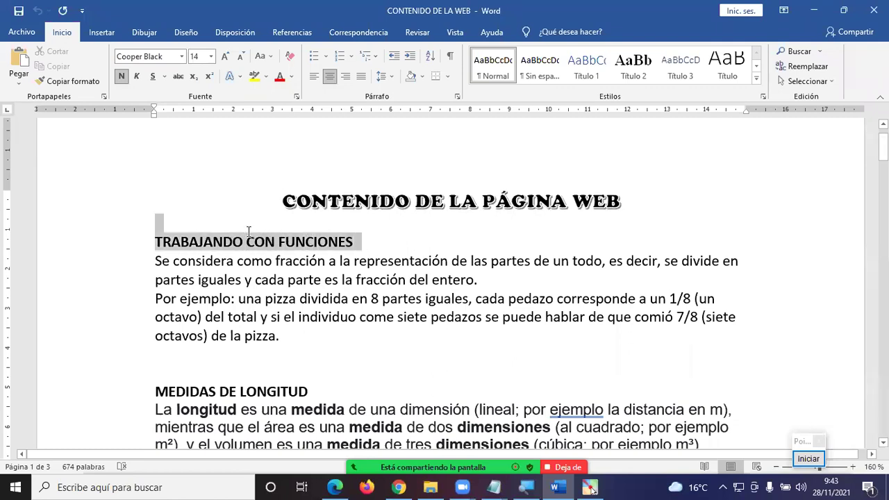
{"action": "left_click_drag", "start_coordinate": [194, 231], "coordinate": [170, 239]}
{"action": "left_click_drag", "start_coordinate": [217, 258], "coordinate": [217, 258]}
{"action": "key", "text": "ctrl+c"}
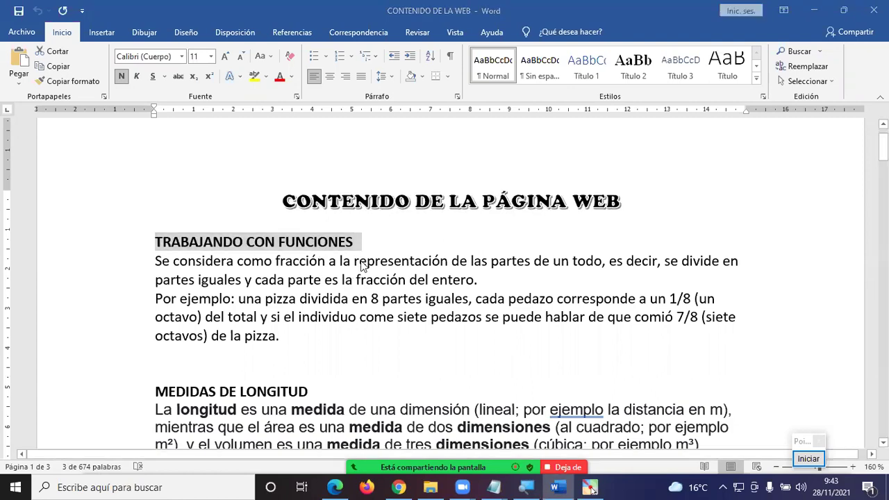
{"action": "key", "text": "alt+Tab"}
{"action": "left_click", "coordinate": [387, 226]}
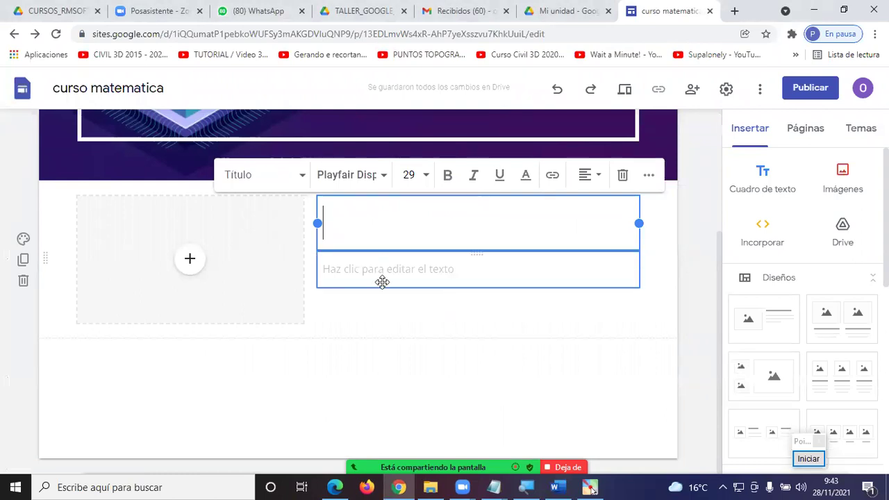
- Paste 'TRABAJANDO CON FUNCIONES' into the heading box and remove the trailing empty line
{"action": "left_click", "coordinate": [382, 304]}
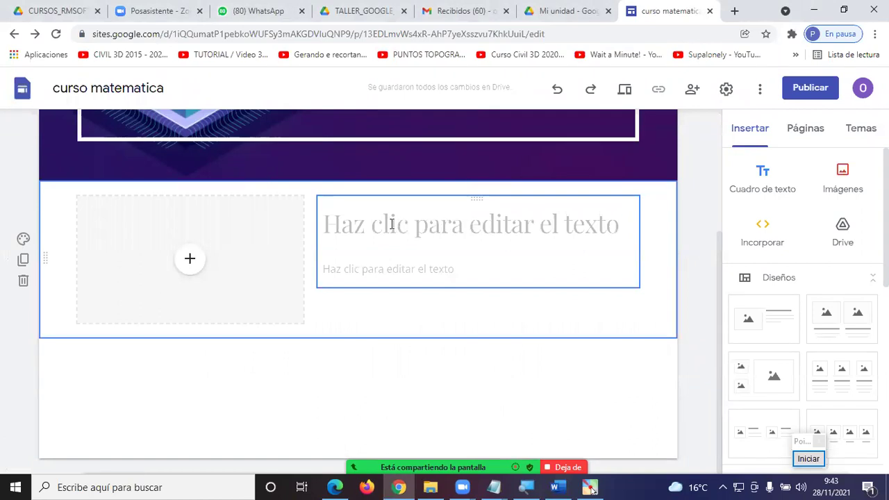
{"action": "left_click", "coordinate": [395, 225]}
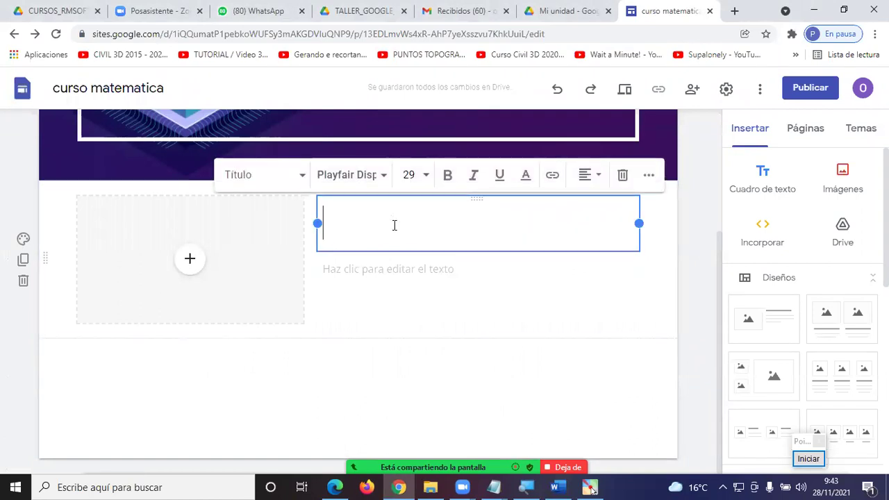
{"action": "key", "text": "ctrl+v"}
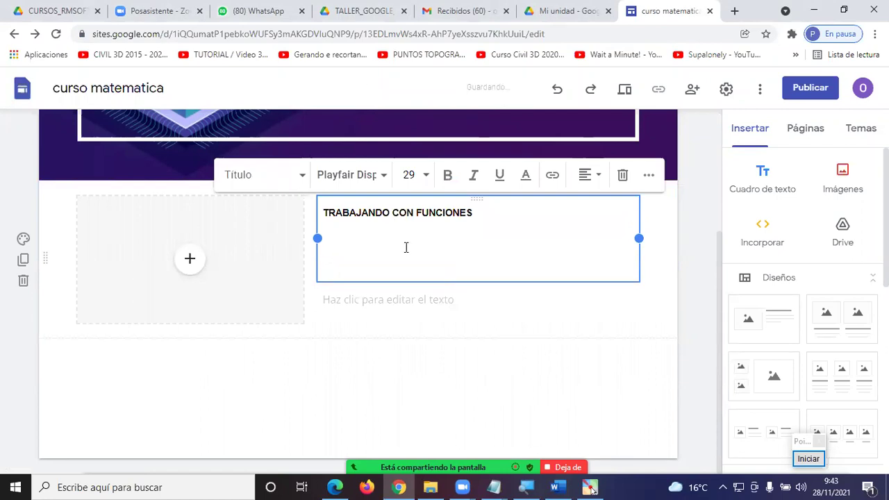
{"action": "key", "text": "BackSpace"}
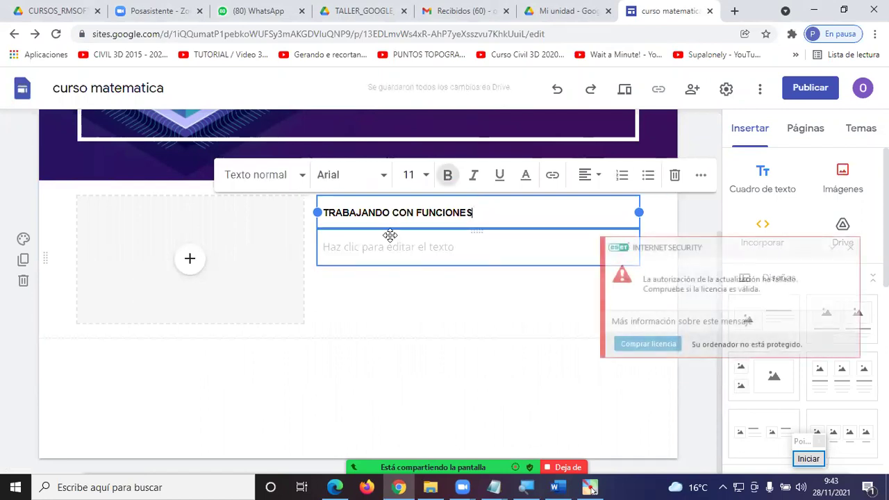
- Style the heading as Encabezado, bold, blue #3c78d8 and centred
{"action": "left_click_drag", "start_coordinate": [492, 216], "coordinate": [314, 205]}
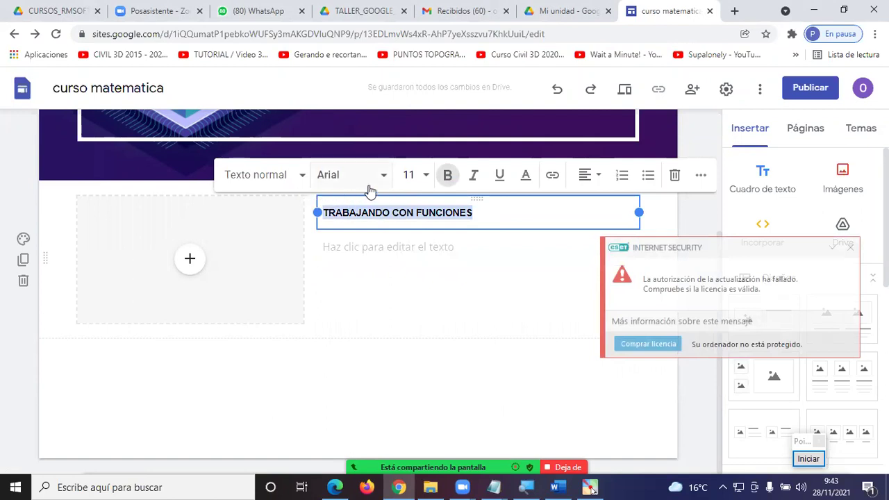
{"action": "left_click", "coordinate": [302, 178]}
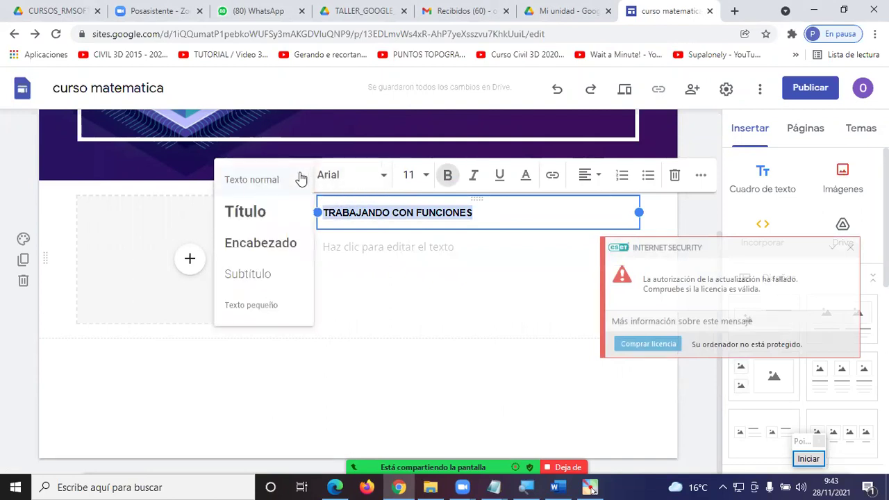
{"action": "left_click", "coordinate": [258, 272]}
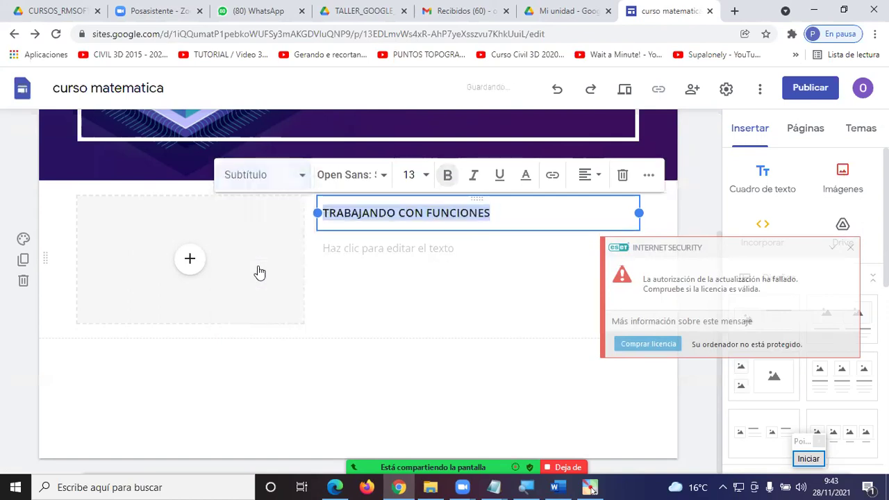
{"action": "left_click", "coordinate": [303, 182]}
{"action": "left_click", "coordinate": [274, 244]}
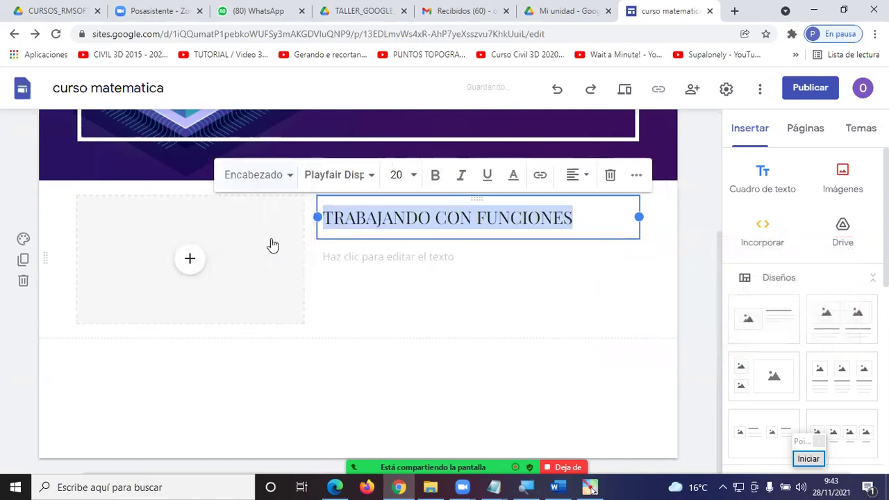
{"action": "left_click", "coordinate": [434, 175]}
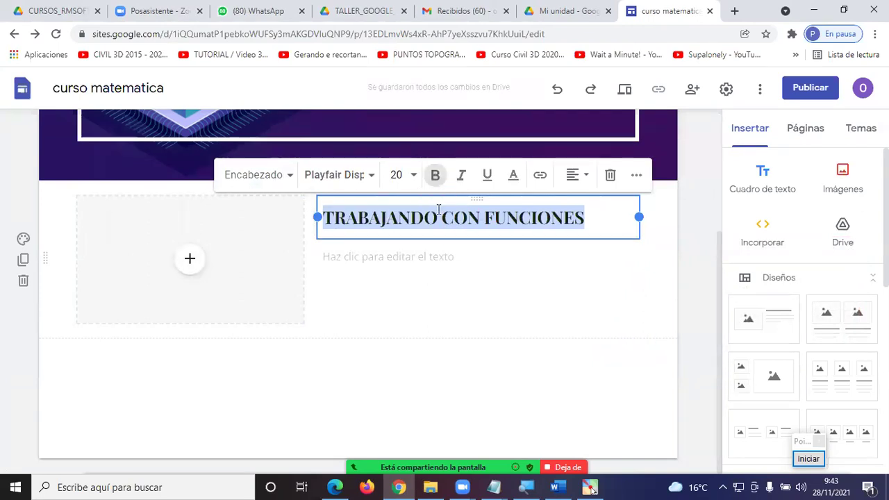
{"action": "left_click", "coordinate": [514, 176]}
{"action": "left_click", "coordinate": [569, 311]}
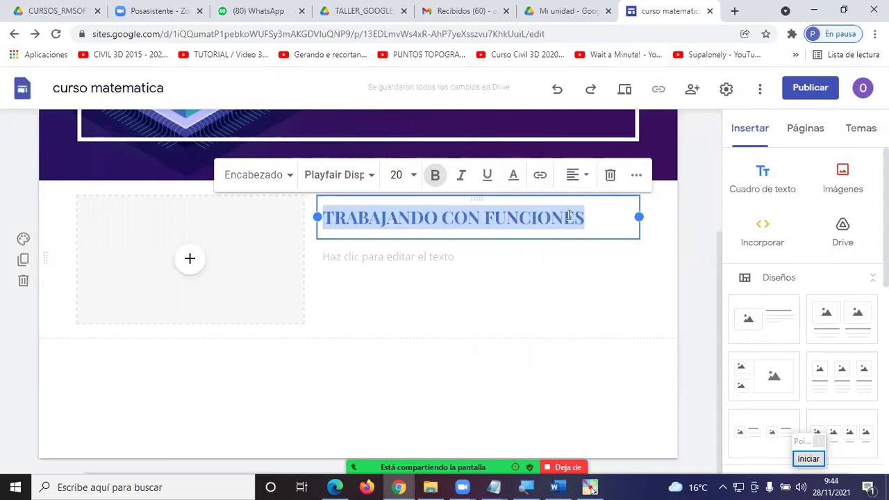
{"action": "left_click", "coordinate": [575, 179]}
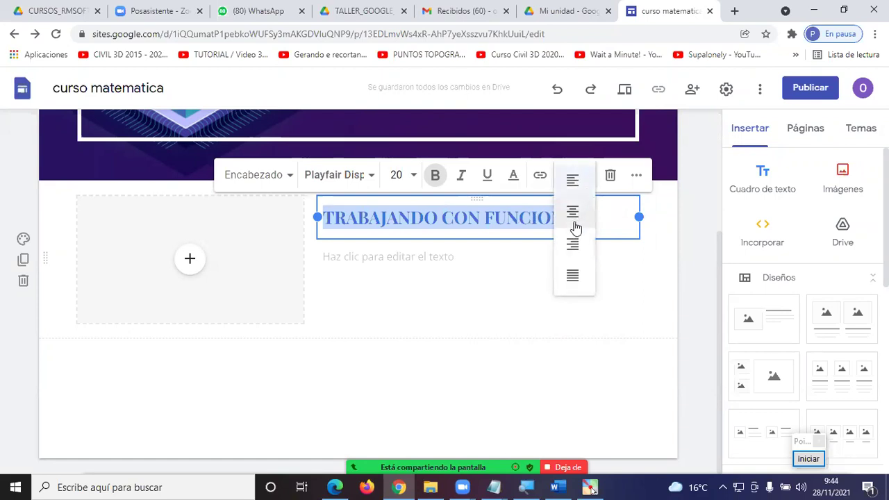
{"action": "left_click", "coordinate": [576, 221]}
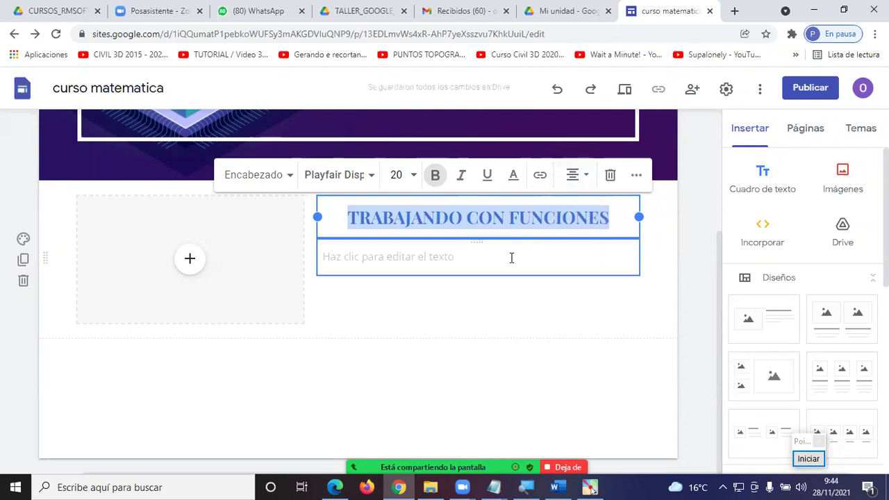
{"action": "left_click", "coordinate": [573, 231]}
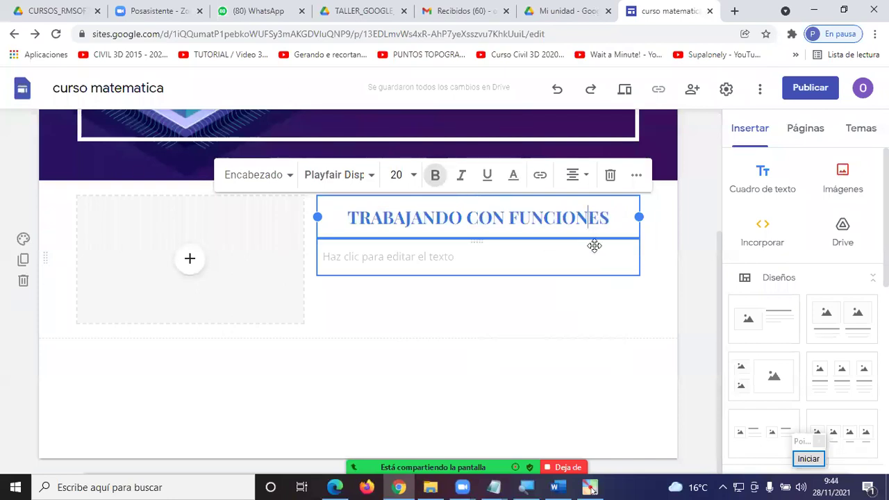
- Delete the heading text, leaving the heading box empty
{"action": "key", "text": "shift+End"}
{"action": "key", "text": "shift+Home"}
{"action": "key", "text": "shift+End"}
{"action": "key", "text": "Home"}
{"action": "key", "text": "shift+End"}
{"action": "key", "text": "Delete"}
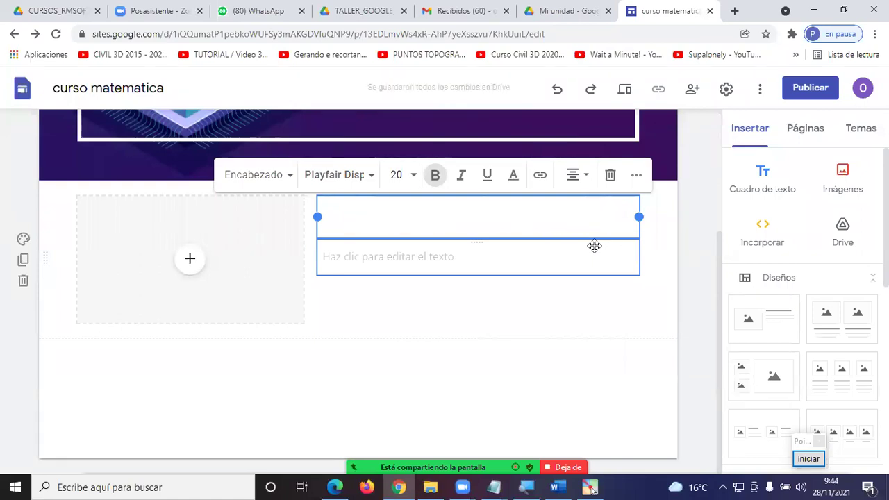
{"action": "left_click", "coordinate": [544, 348]}
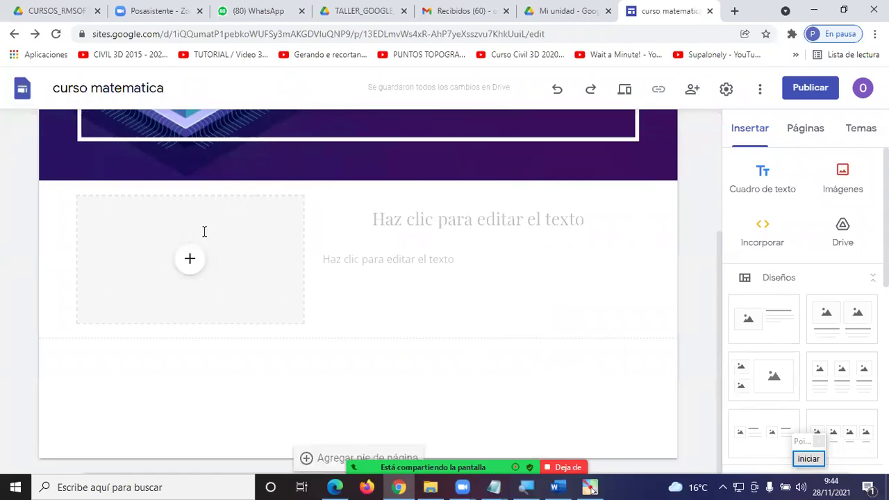
- Paste the 'TRABAJANDO CON FUNCIONES' title from Word into the heading box again
{"action": "key", "text": "alt+Tab"}
{"action": "left_click_drag", "start_coordinate": [154, 241], "coordinate": [321, 241]}
{"action": "key", "text": "ctrl+c"}
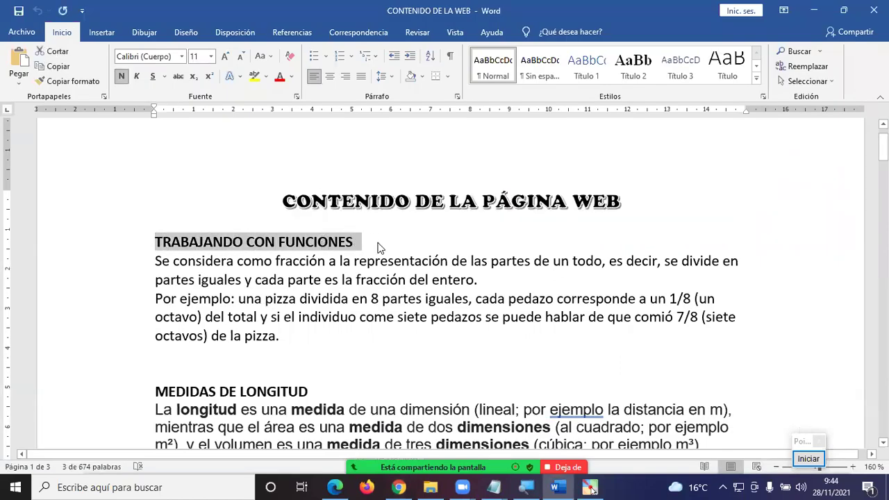
{"action": "key", "text": "alt+Tab"}
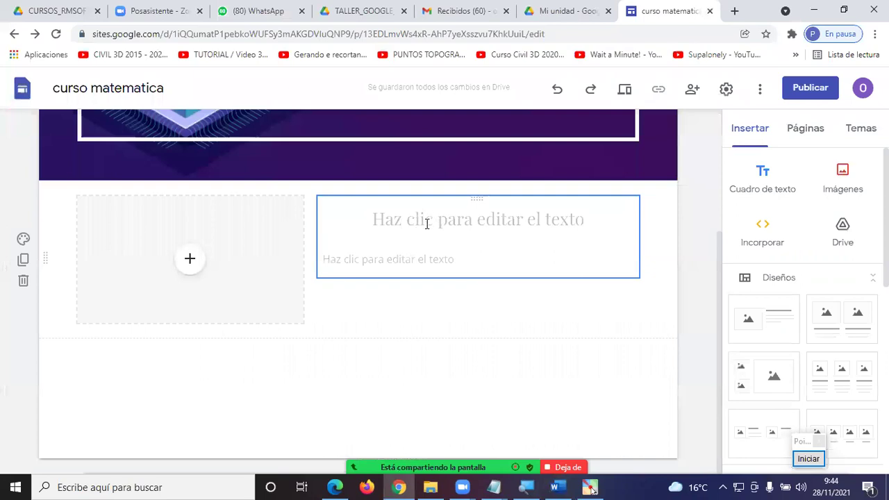
{"action": "left_click", "coordinate": [401, 219]}
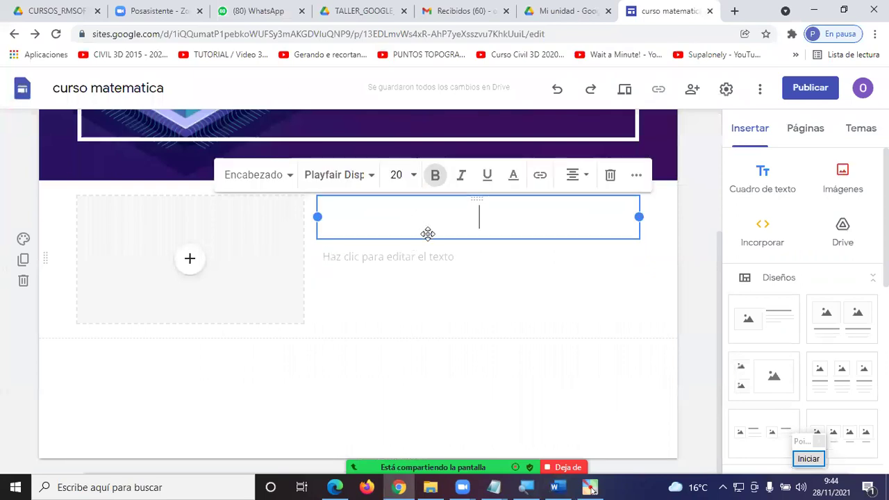
{"action": "key", "text": "ctrl+v"}
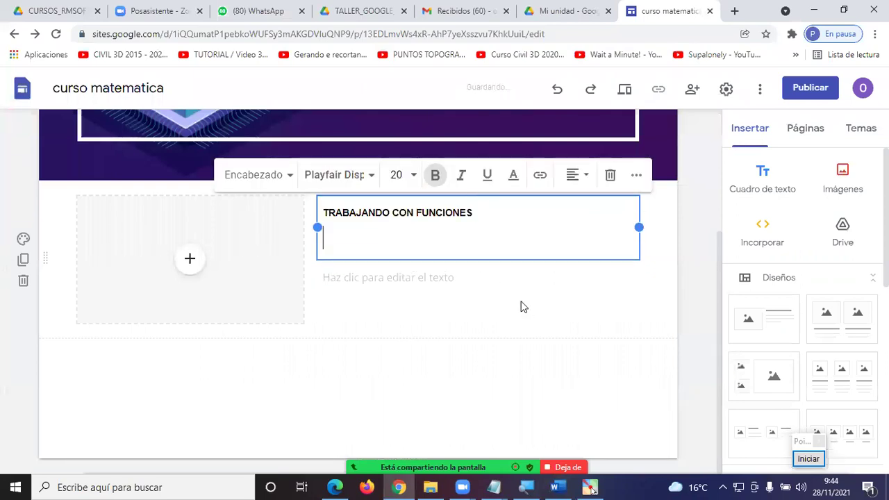
{"action": "key", "text": "BackSpace"}
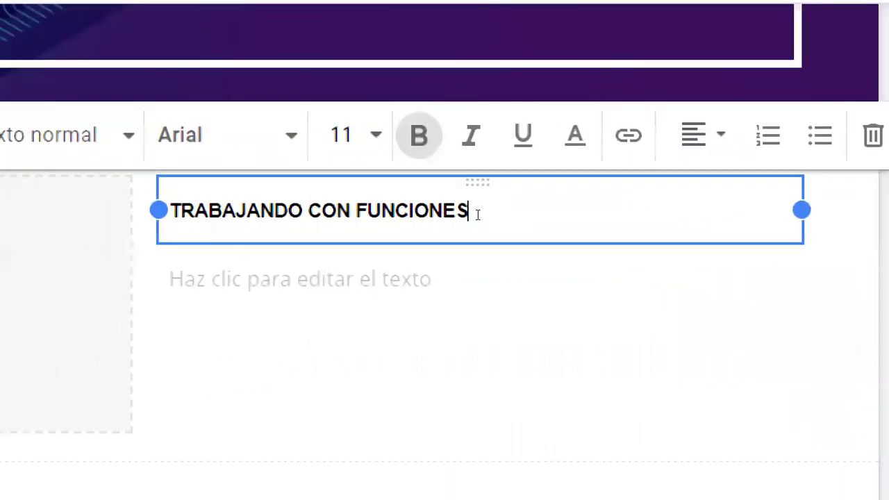
- Apply the Encabezado style to the title, undoing an accidental overwrite
{"action": "left_click_drag", "start_coordinate": [478, 215], "coordinate": [325, 205]}
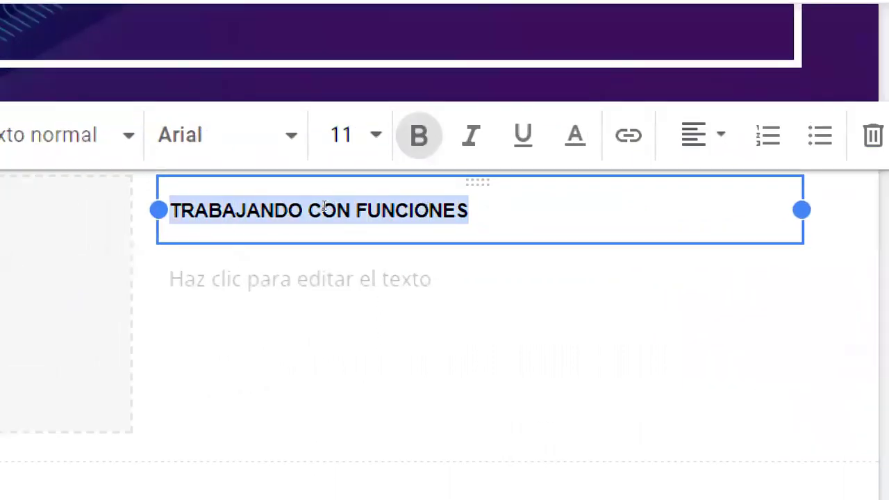
{"action": "left_click", "coordinate": [132, 163]}
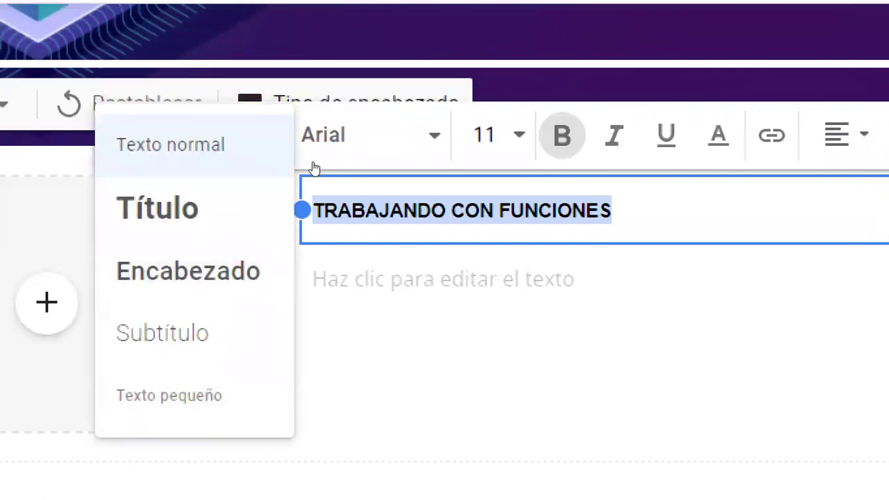
{"action": "left_click", "coordinate": [280, 243]}
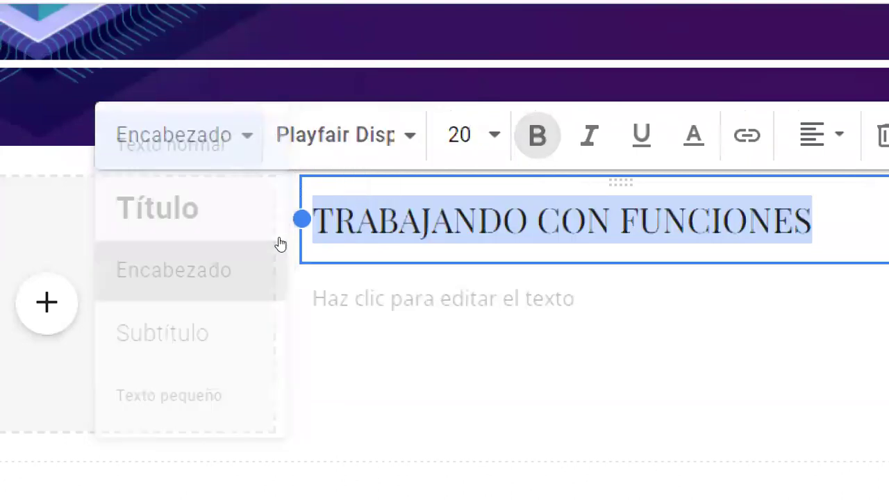
{"action": "type", "text": "*"}
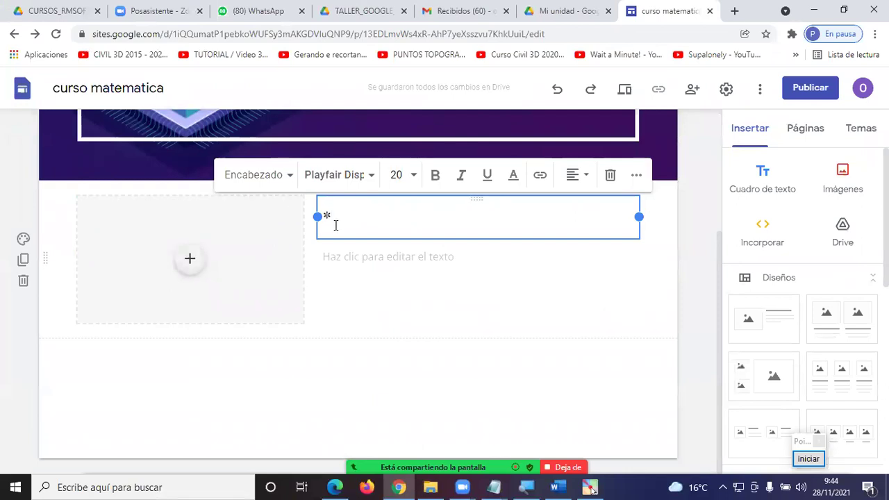
{"action": "key", "text": "ctrl+z"}
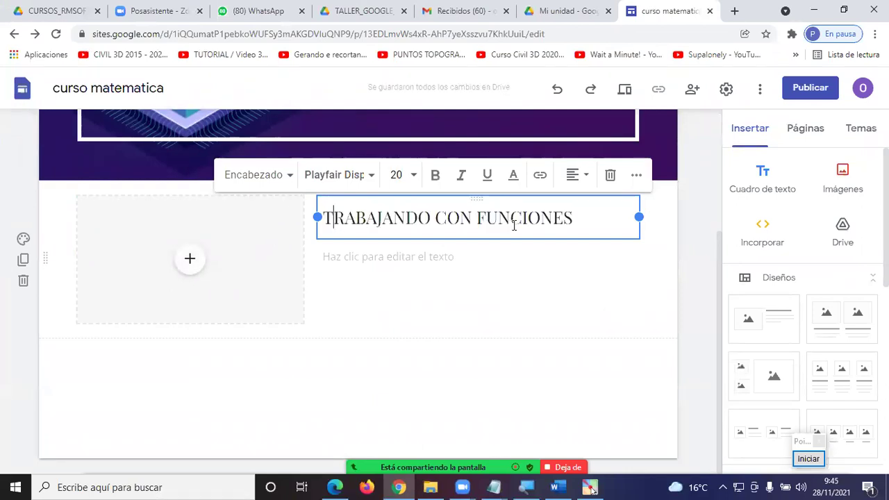
{"action": "left_click_drag", "start_coordinate": [581, 220], "coordinate": [322, 220]}
{"action": "left_click", "coordinate": [292, 183]}
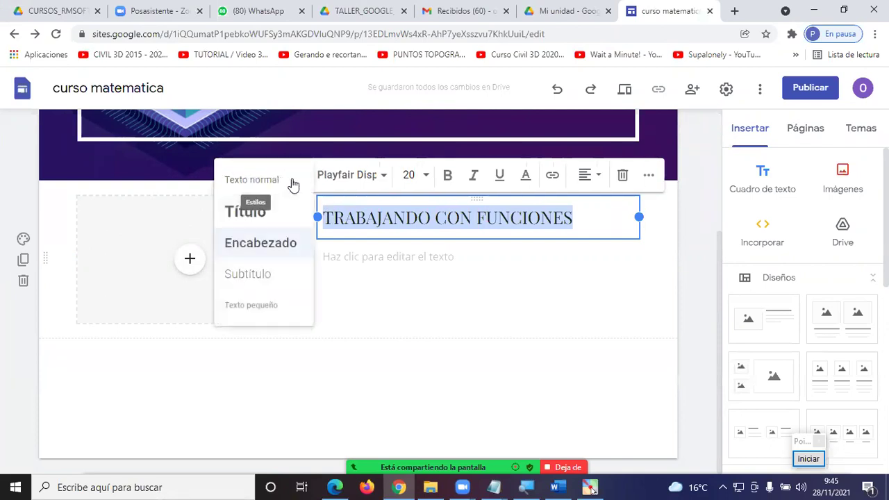
{"action": "left_click", "coordinate": [272, 241]}
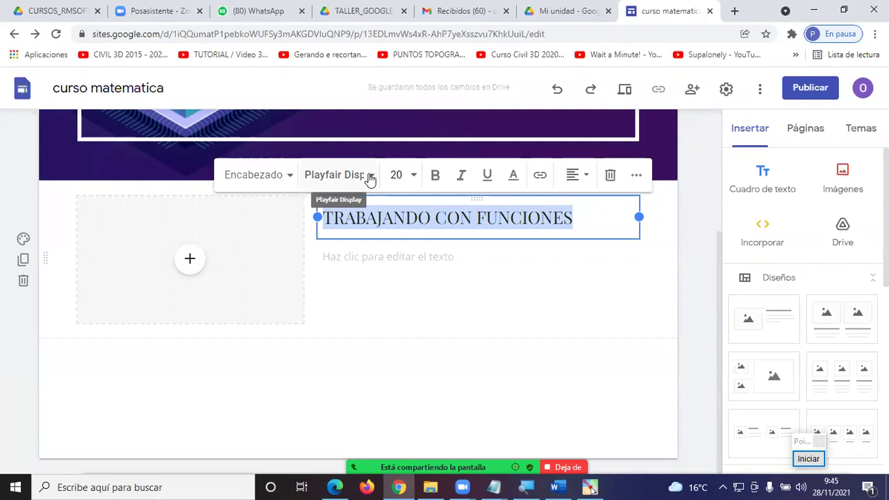
- Make the heading bold, centred and light blue #6d9eeb
{"action": "left_click", "coordinate": [435, 174]}
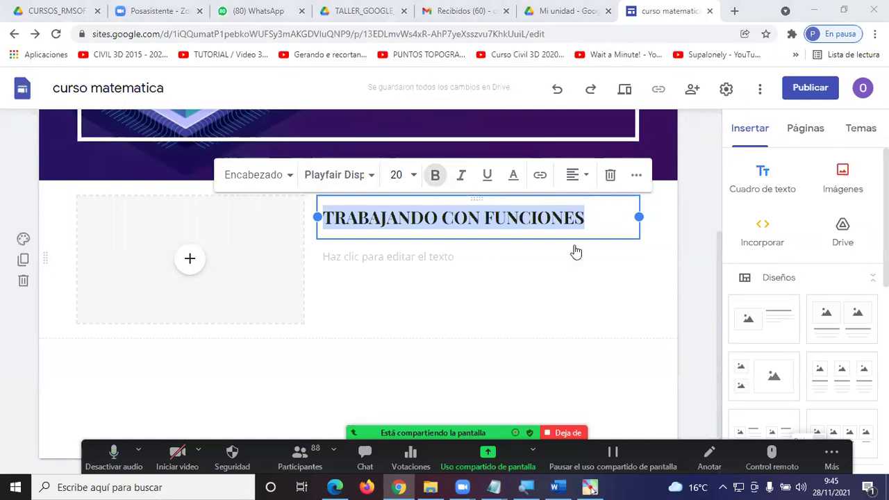
{"action": "left_click", "coordinate": [578, 174]}
{"action": "left_click", "coordinate": [572, 211]}
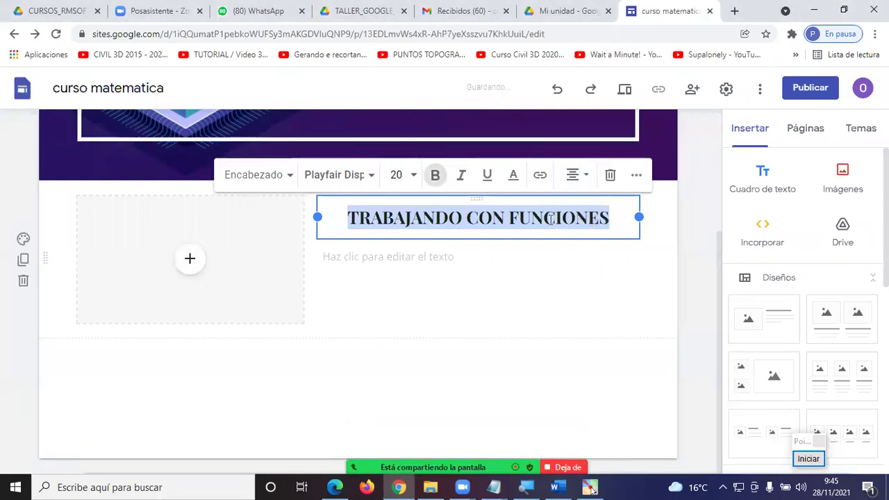
{"action": "left_click", "coordinate": [514, 176]}
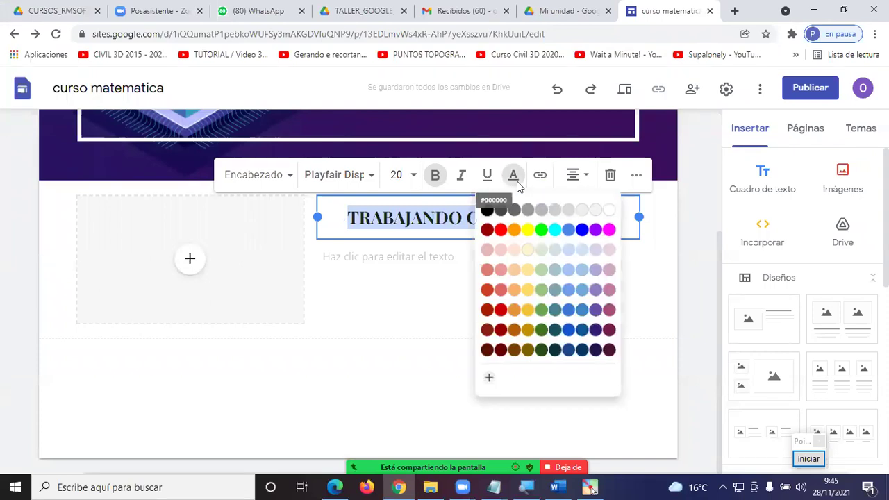
{"action": "left_click", "coordinate": [568, 290]}
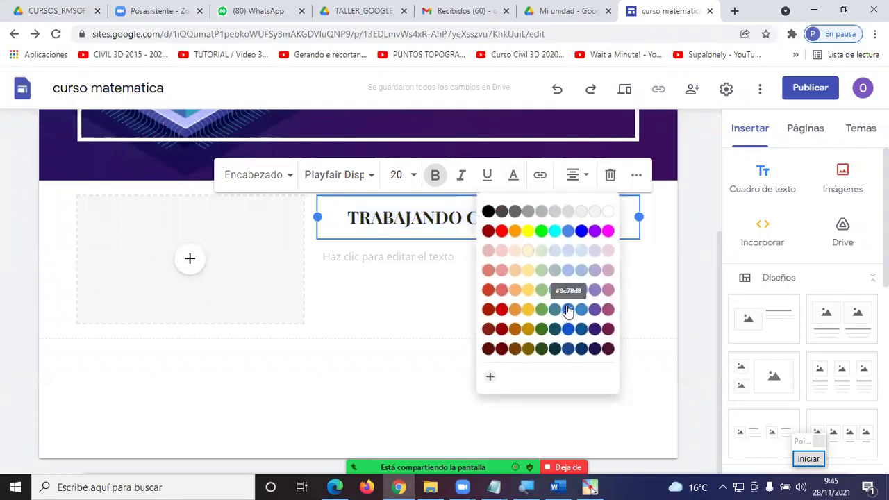
{"action": "left_click", "coordinate": [655, 274]}
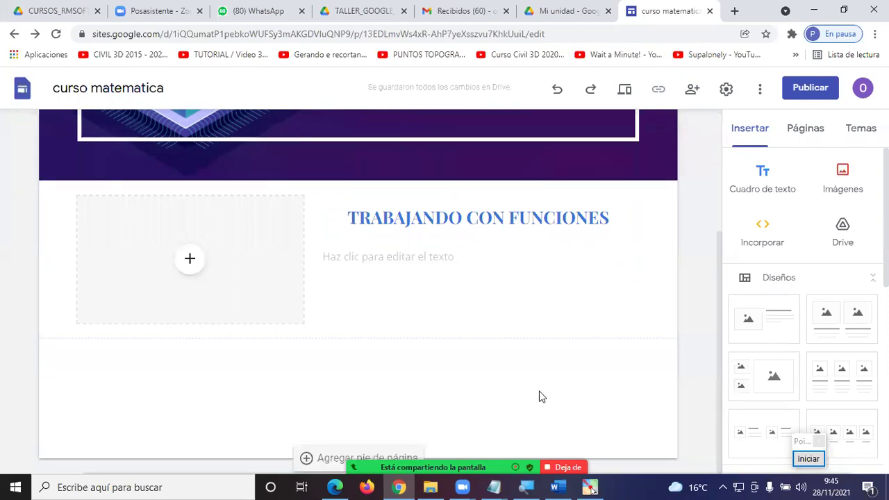
{"action": "left_click", "coordinate": [448, 257]}
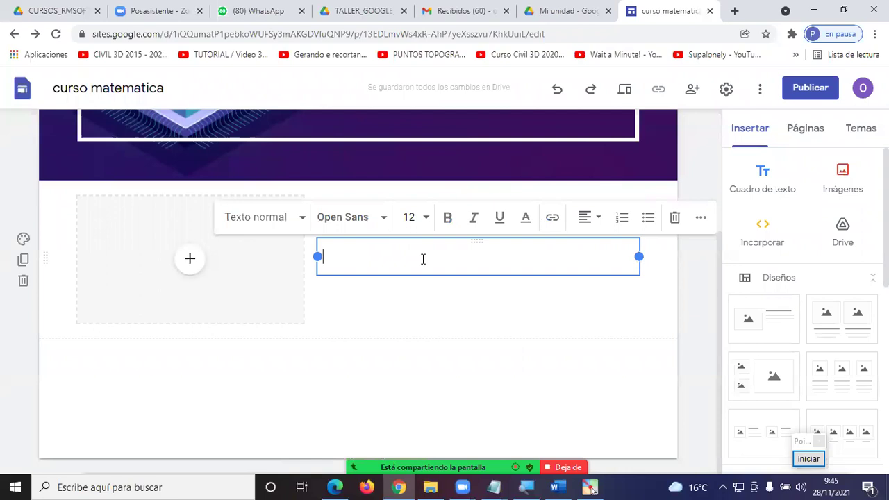
- Paste the two fraction paragraphs from Word into the body text box and remove blank lines
{"action": "key", "text": "alt+Tab"}
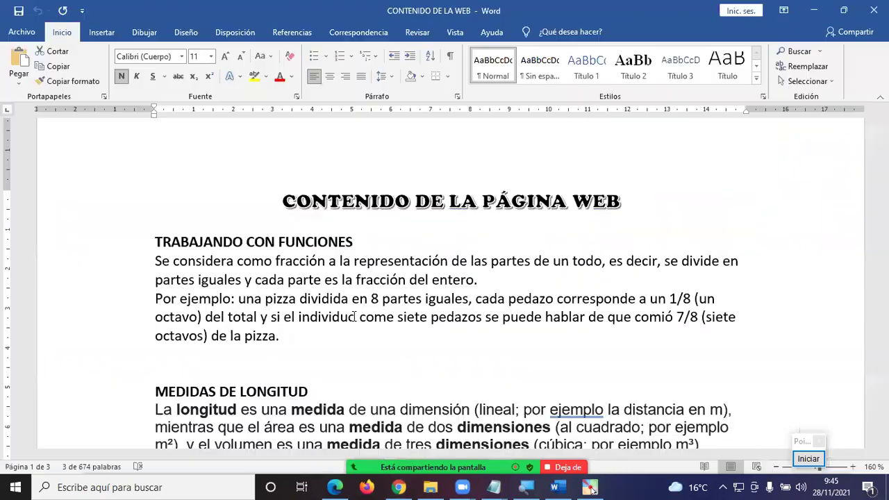
{"action": "left_click_drag", "start_coordinate": [158, 262], "coordinate": [285, 335]}
{"action": "key", "text": "ctrl+c"}
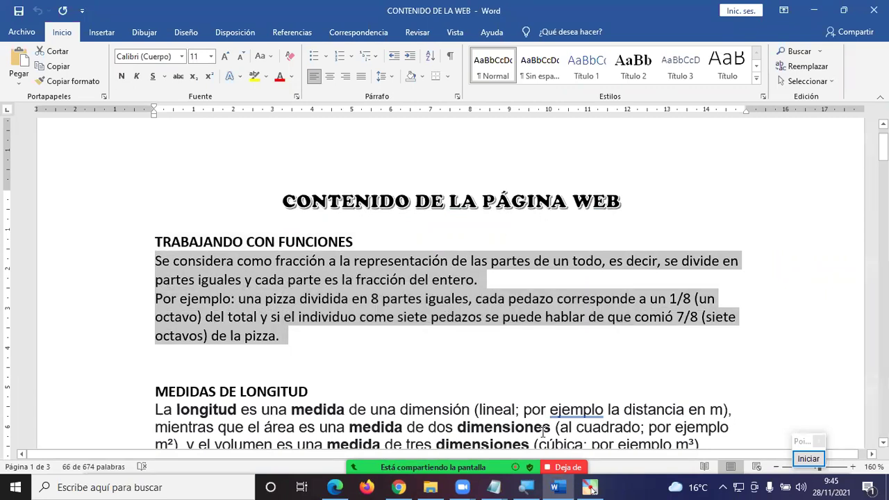
{"action": "key", "text": "alt+Tab"}
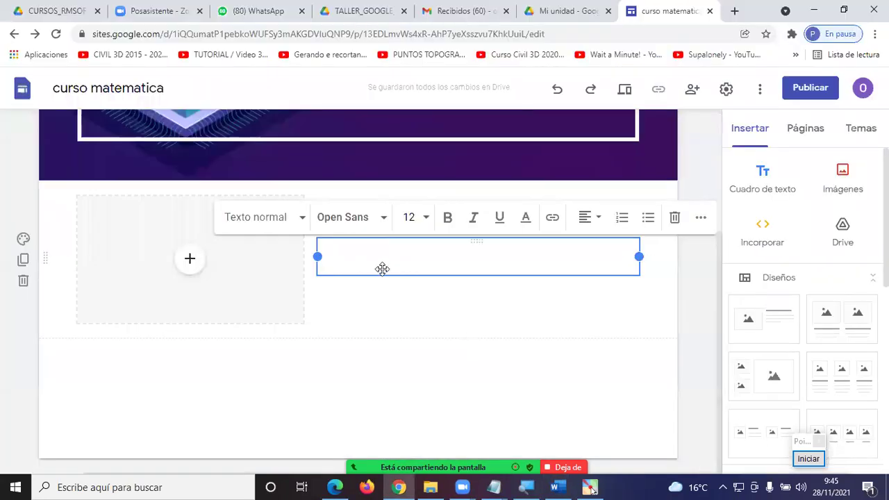
{"action": "type", "text": "TRABAJANDO CON FUNCIONES"}
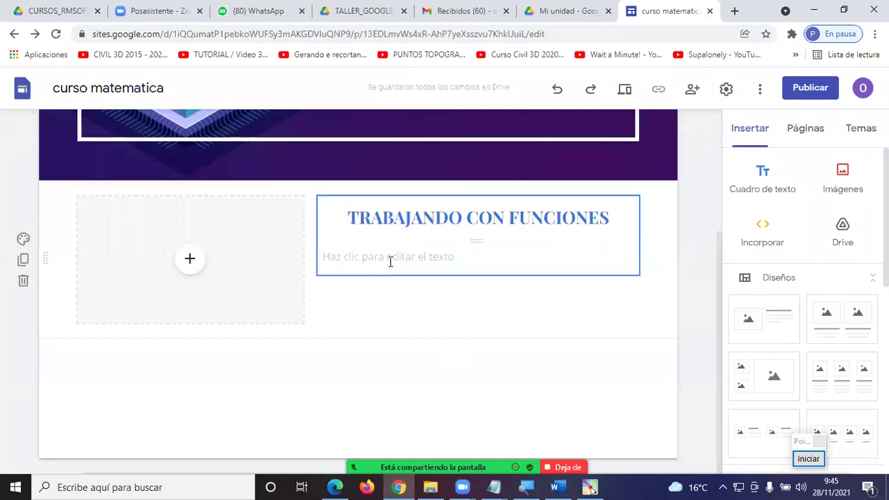
{"action": "left_click", "coordinate": [391, 259]}
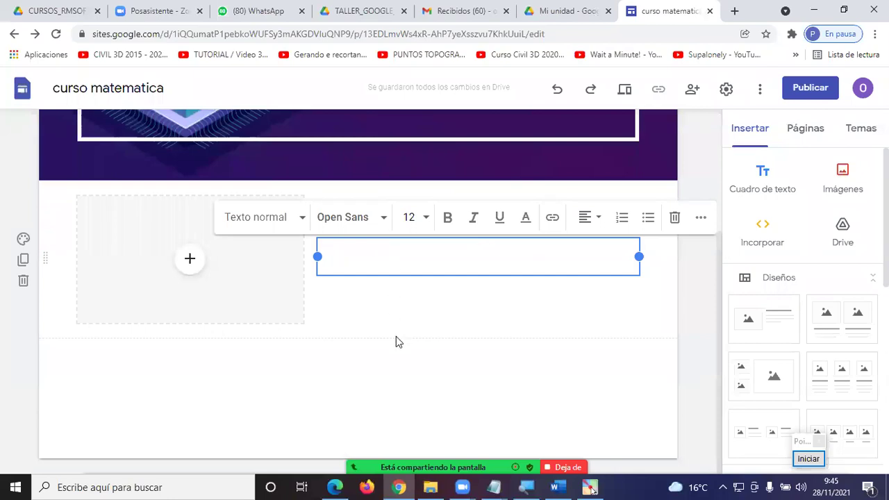
{"action": "key", "text": "ctrl+v"}
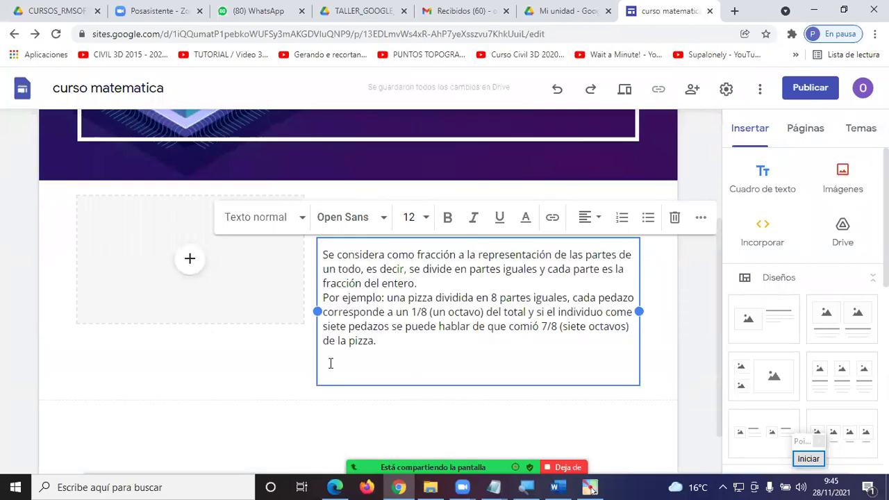
{"action": "key", "text": "BackSpace"}
{"action": "key", "text": "BackSpace"}
{"action": "scroll", "coordinate": [448, 385], "scroll_direction": "up", "scroll_amount": 1}
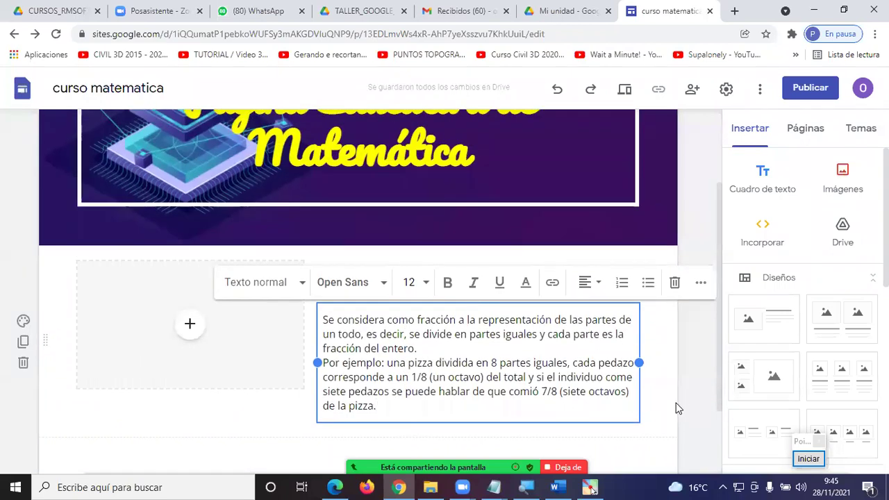
{"action": "scroll", "coordinate": [678, 408], "scroll_direction": "down", "scroll_amount": 2}
{"action": "left_click", "coordinate": [508, 373]}
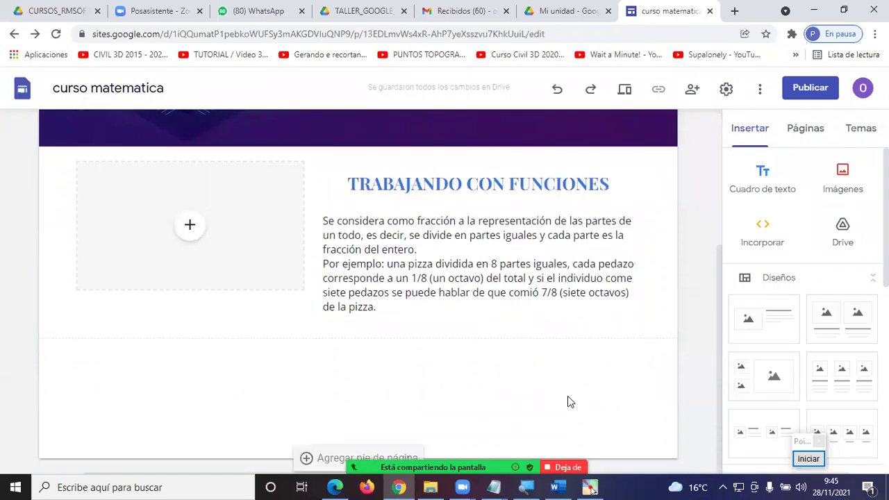
{"action": "scroll", "coordinate": [570, 401], "scroll_direction": "up", "scroll_amount": 1}
{"action": "scroll", "coordinate": [570, 401], "scroll_direction": "down", "scroll_amount": 1}
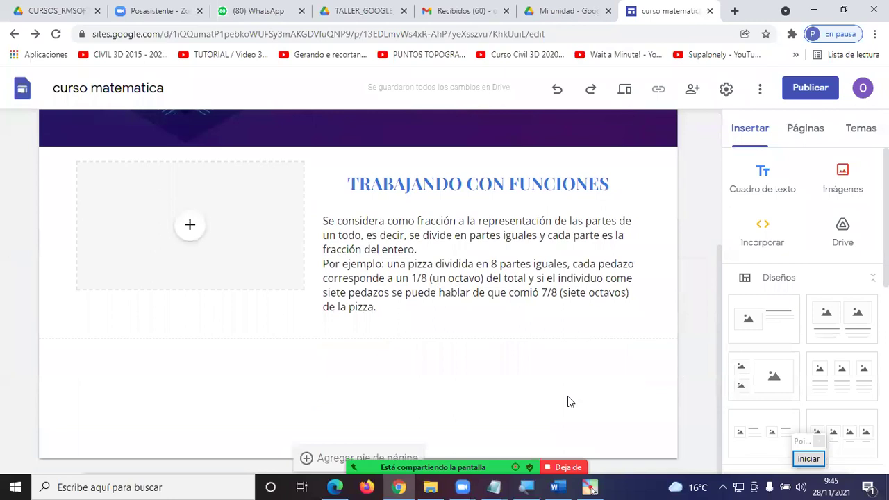
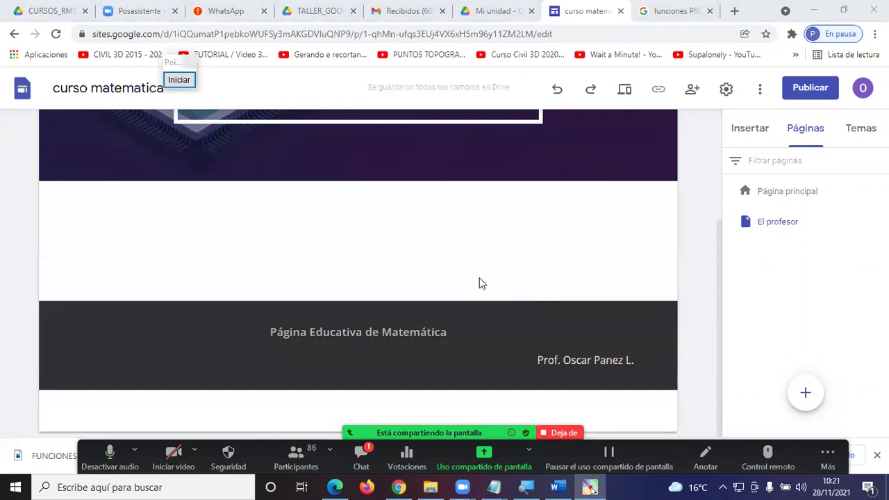
{"action": "scroll", "coordinate": [478, 282], "scroll_direction": "down", "scroll_amount": 2}
{"action": "scroll", "coordinate": [478, 282], "scroll_direction": "up", "scroll_amount": 2}
{"action": "scroll", "coordinate": [476, 285], "scroll_direction": "down", "scroll_amount": 3}
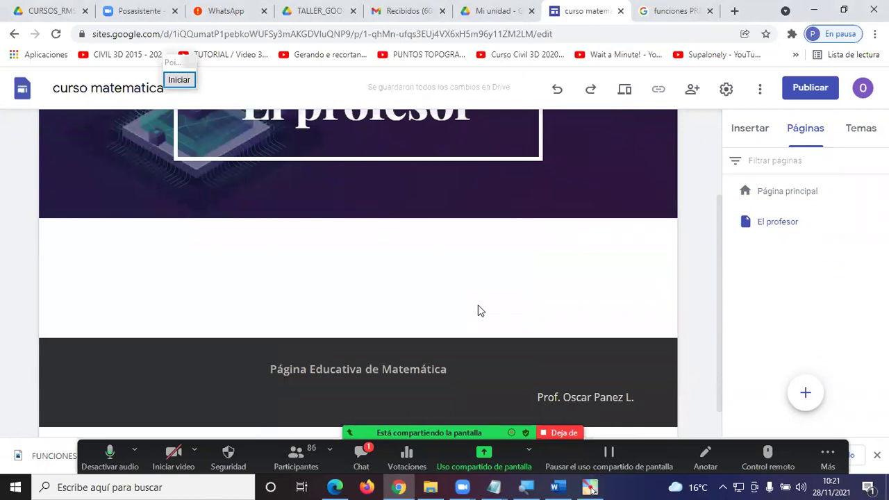
{"action": "scroll", "coordinate": [478, 306], "scroll_direction": "up", "scroll_amount": 2}
{"action": "scroll", "coordinate": [477, 306], "scroll_direction": "down", "scroll_amount": 2}
{"action": "scroll", "coordinate": [478, 310], "scroll_direction": "up", "scroll_amount": 2}
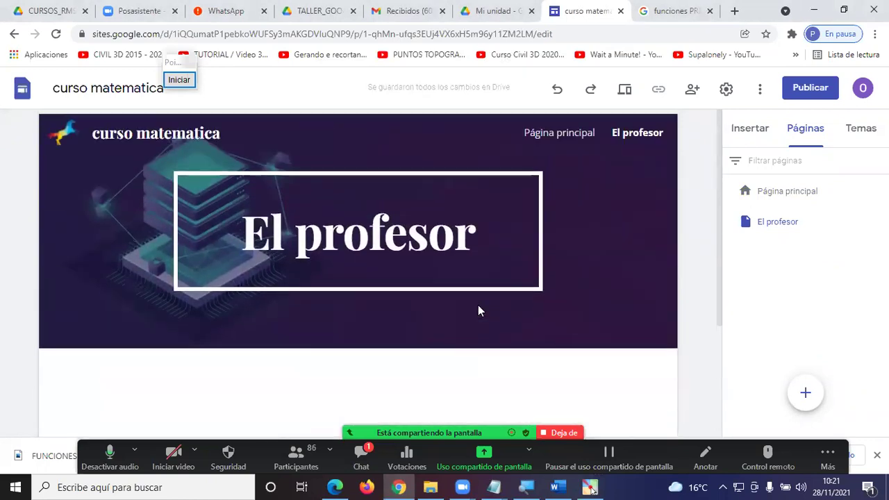
{"action": "left_click", "coordinate": [561, 134]}
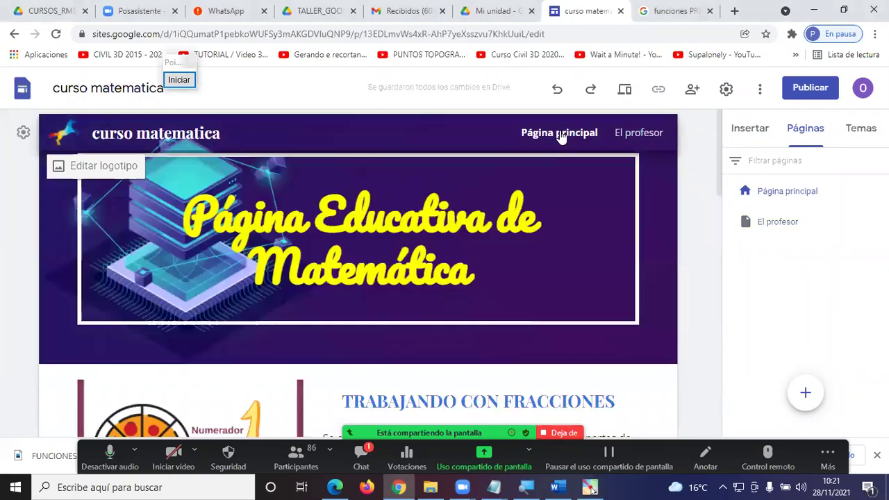
{"action": "scroll", "coordinate": [421, 254], "scroll_direction": "down", "scroll_amount": 3}
{"action": "scroll", "coordinate": [420, 256], "scroll_direction": "down", "scroll_amount": 5}
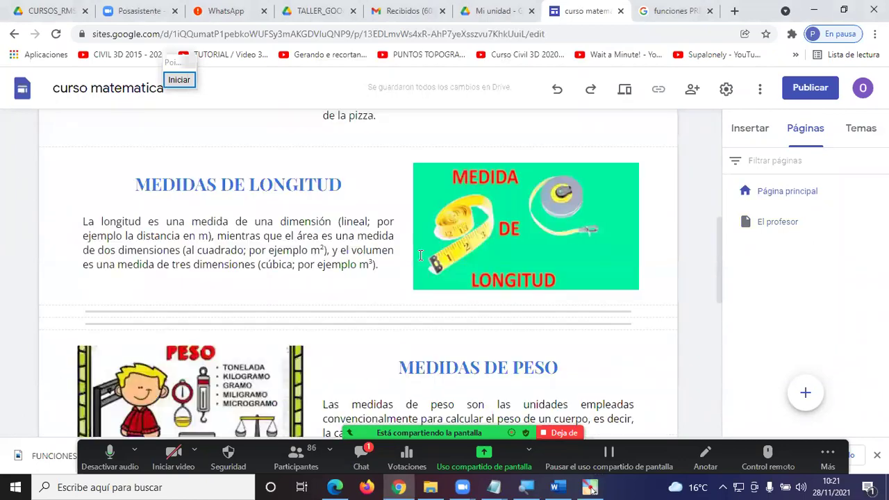
{"action": "scroll", "coordinate": [420, 256], "scroll_direction": "up", "scroll_amount": 4}
{"action": "scroll", "coordinate": [420, 256], "scroll_direction": "up", "scroll_amount": 6}
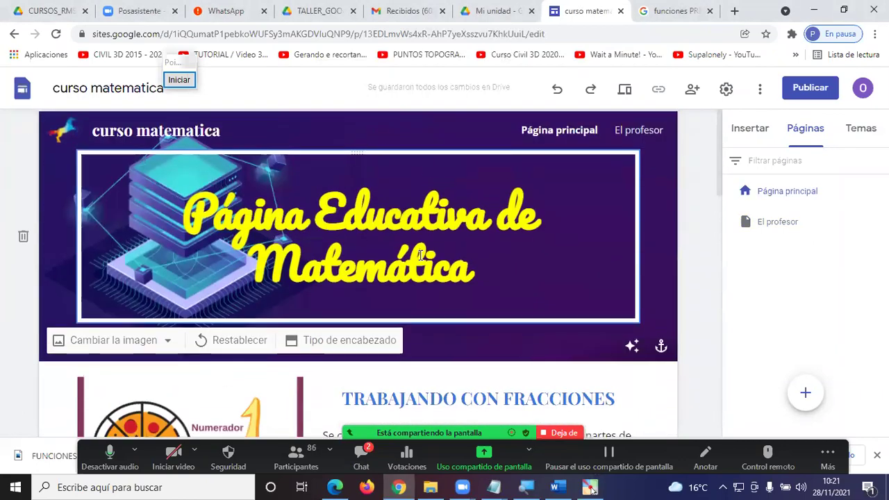
{"action": "left_click", "coordinate": [638, 133]}
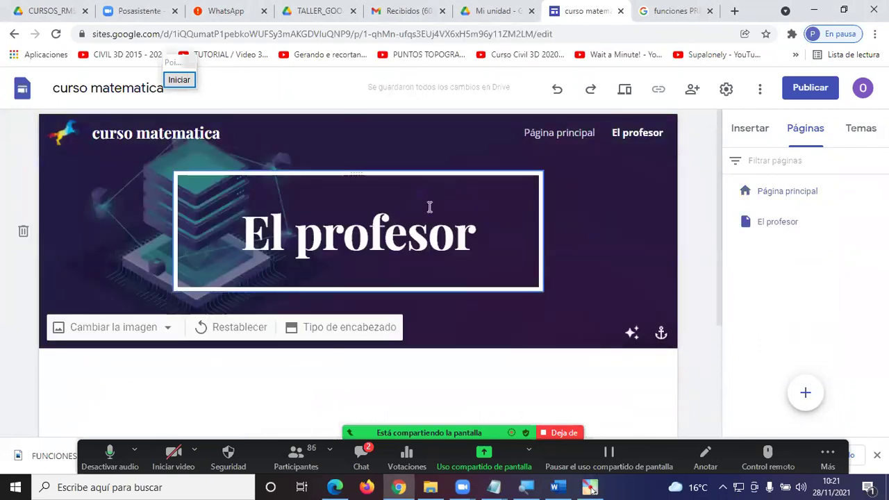
{"action": "scroll", "coordinate": [427, 366], "scroll_direction": "down", "scroll_amount": 2}
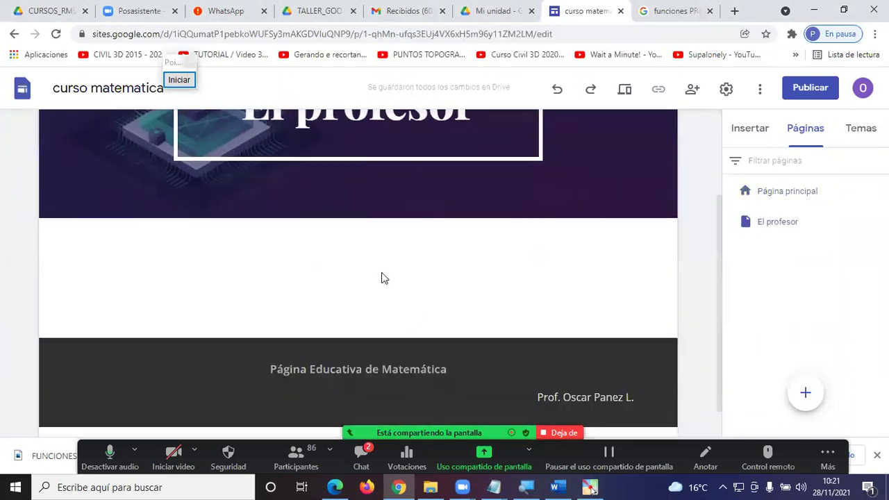
{"action": "scroll", "coordinate": [441, 292], "scroll_direction": "up", "scroll_amount": 2}
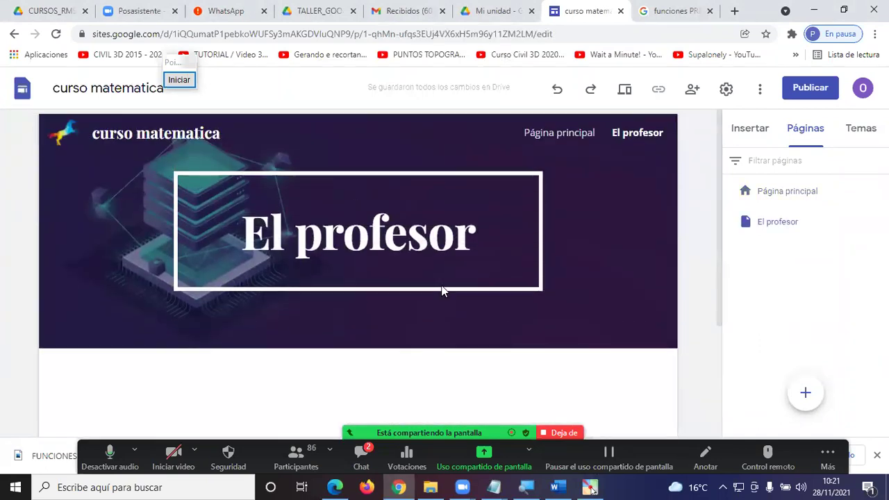
- Stretch the El profesor title box's left and right edges outward across the banner
{"action": "left_click", "coordinate": [518, 235]}
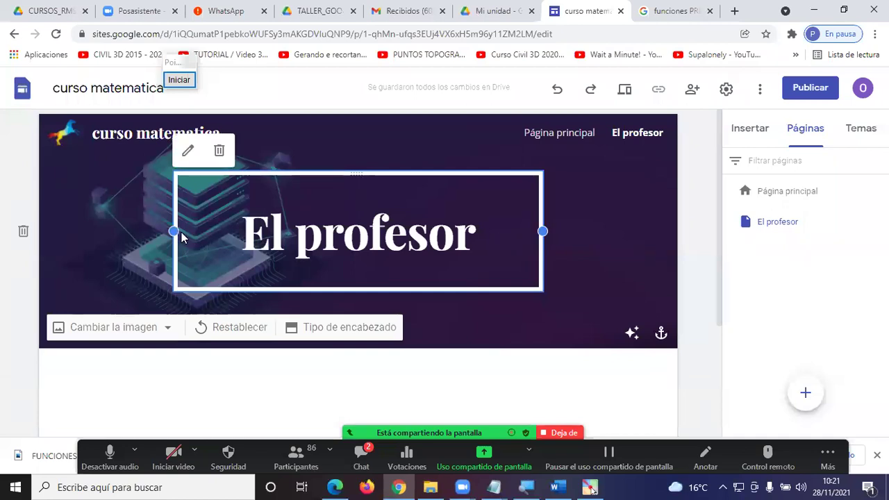
{"action": "left_click_drag", "start_coordinate": [175, 231], "coordinate": [78, 233]}
{"action": "left_click_drag", "start_coordinate": [542, 232], "coordinate": [644, 243]}
{"action": "left_click", "coordinate": [694, 272]}
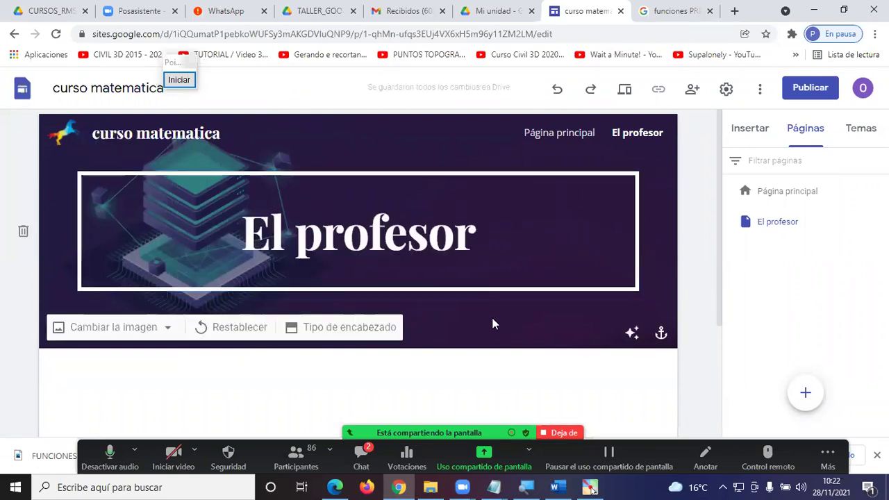
{"action": "scroll", "coordinate": [609, 312], "scroll_direction": "down", "scroll_amount": 2}
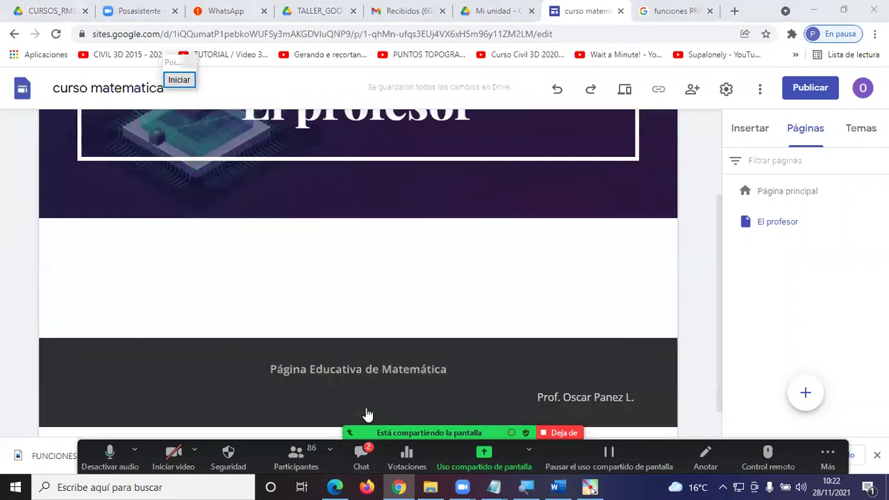
{"action": "scroll", "coordinate": [638, 248], "scroll_direction": "up", "scroll_amount": 2}
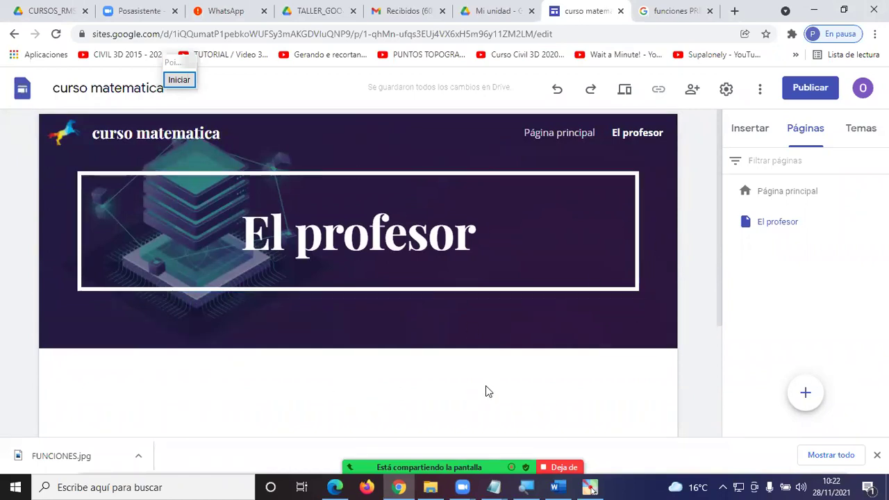
{"action": "scroll", "coordinate": [482, 387], "scroll_direction": "down", "scroll_amount": 1}
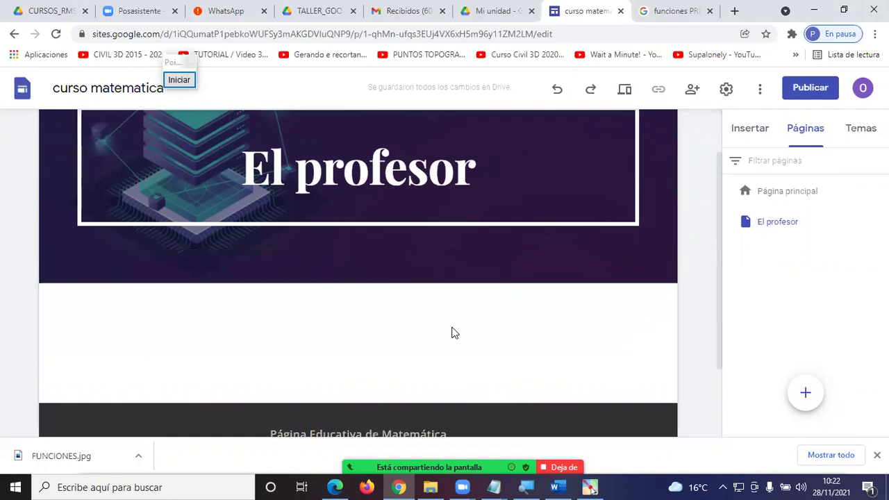
{"action": "scroll", "coordinate": [452, 333], "scroll_direction": "up", "scroll_amount": 1}
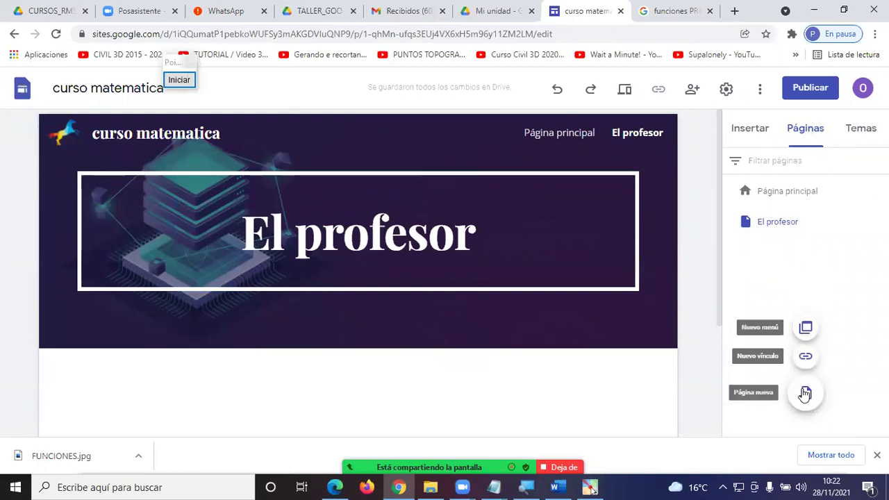
- Show the Insertar panel with Cuadro de texto, Imágenes and Diseños options
{"action": "mouse_move", "coordinate": [804, 393]}
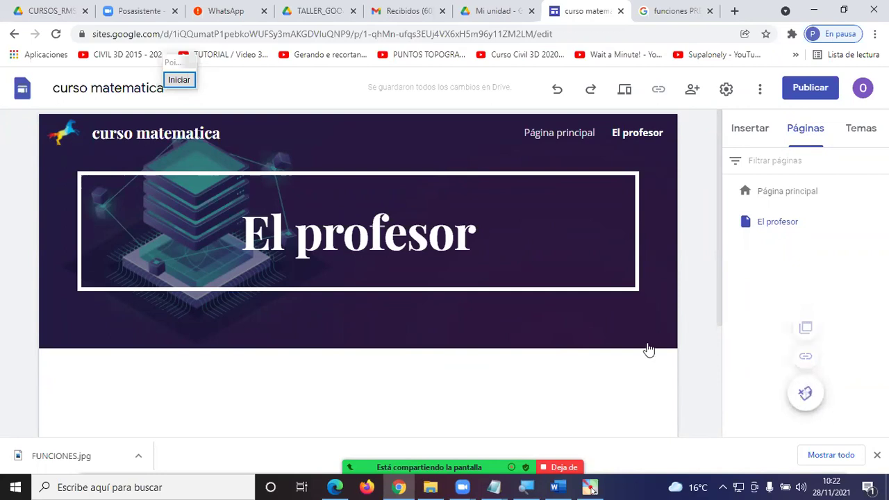
{"action": "left_click_drag", "start_coordinate": [502, 250], "coordinate": [268, 235]}
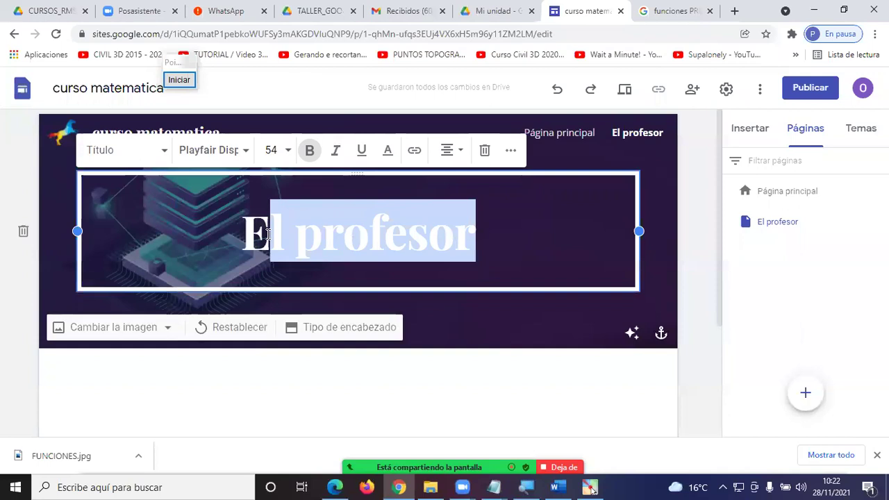
{"action": "left_click", "coordinate": [694, 367]}
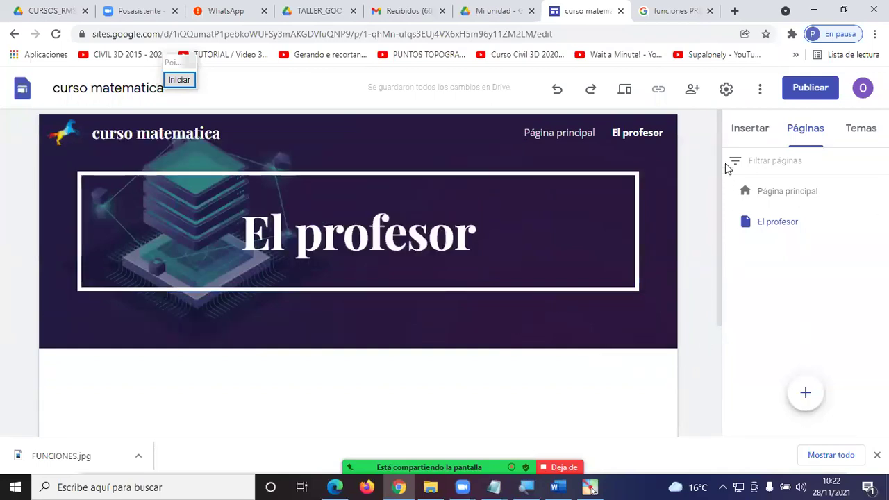
{"action": "left_click", "coordinate": [750, 131]}
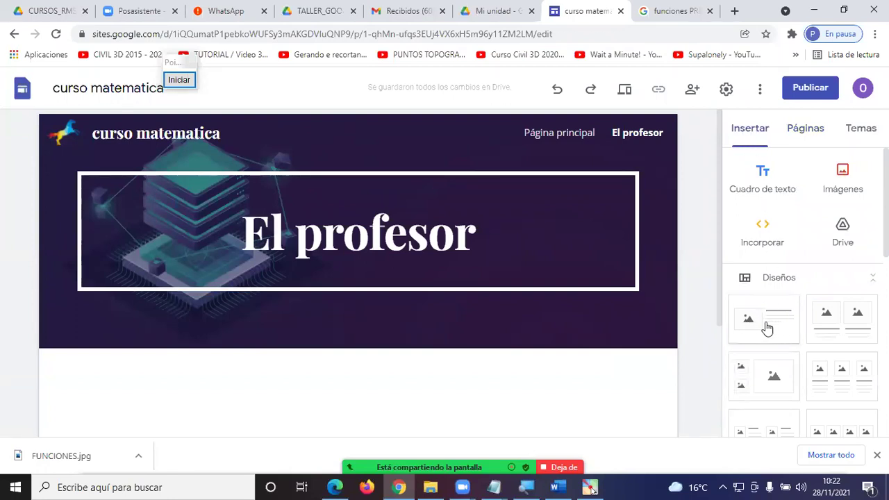
{"action": "mouse_move", "coordinate": [576, 377]}
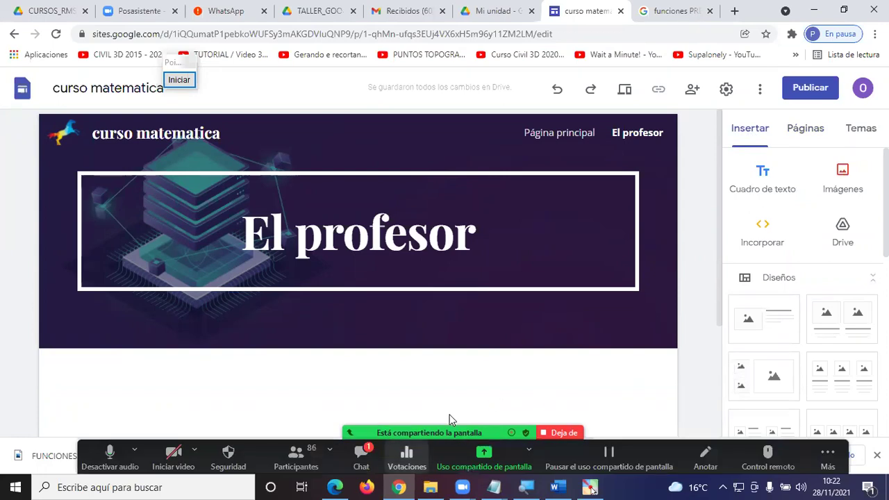
{"action": "key", "text": "alt+h"}
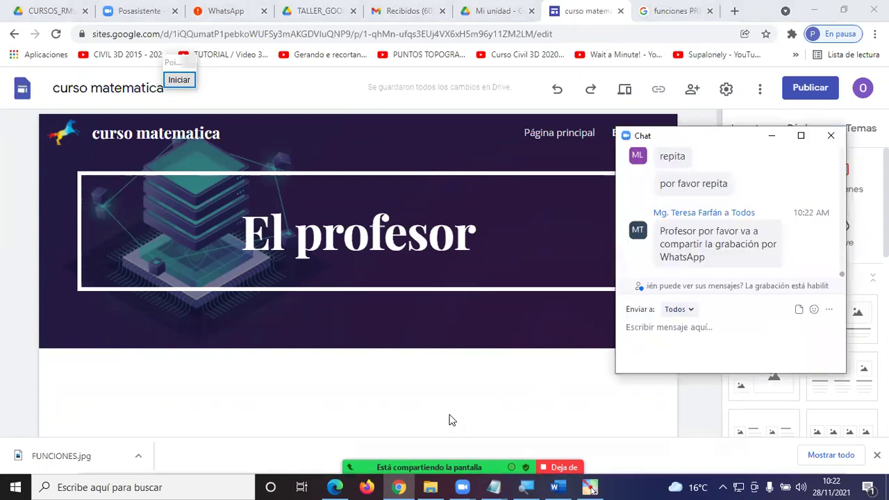
{"action": "left_click", "coordinate": [831, 135]}
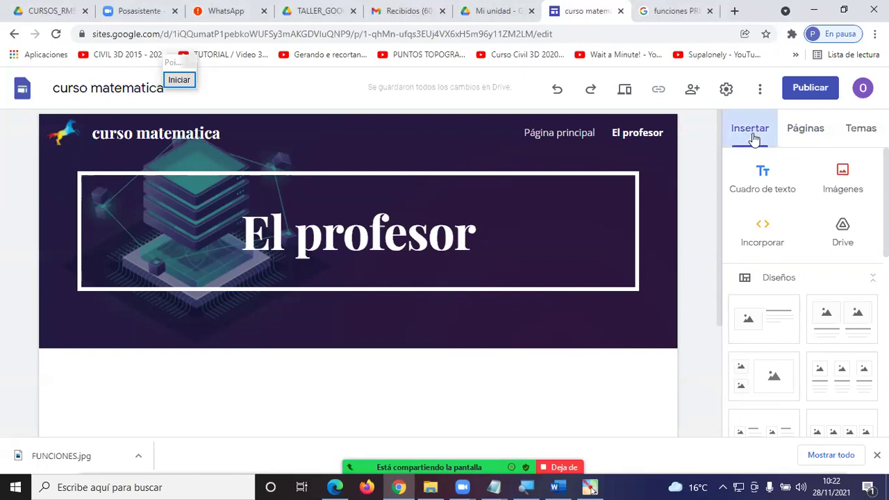
- Add a layout with an image beside a title, and enter the professor's name as heading
{"action": "left_click", "coordinate": [768, 312]}
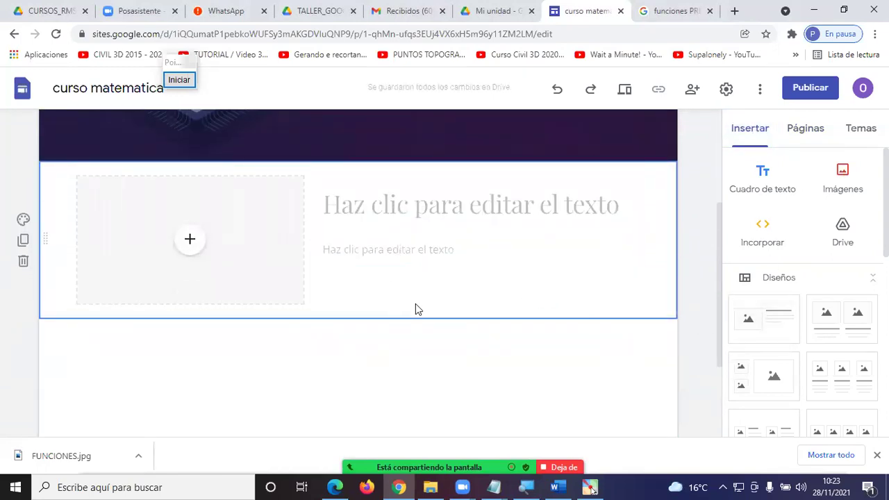
{"action": "left_click", "coordinate": [399, 200]}
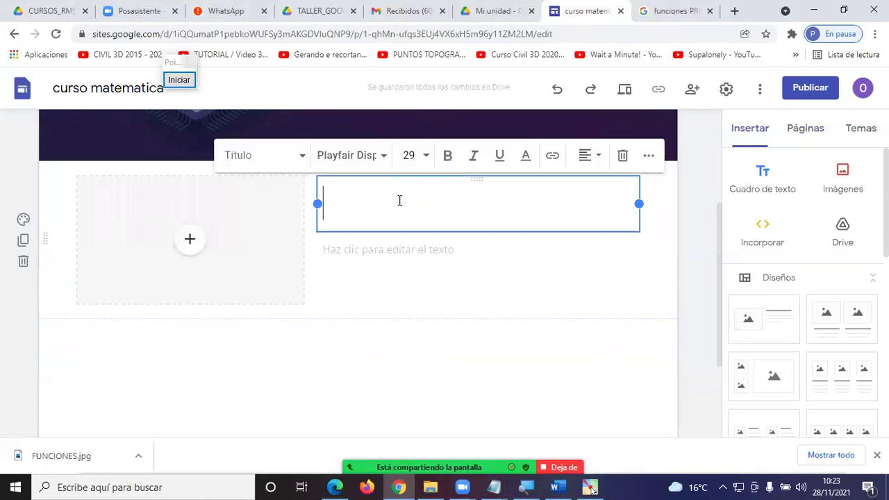
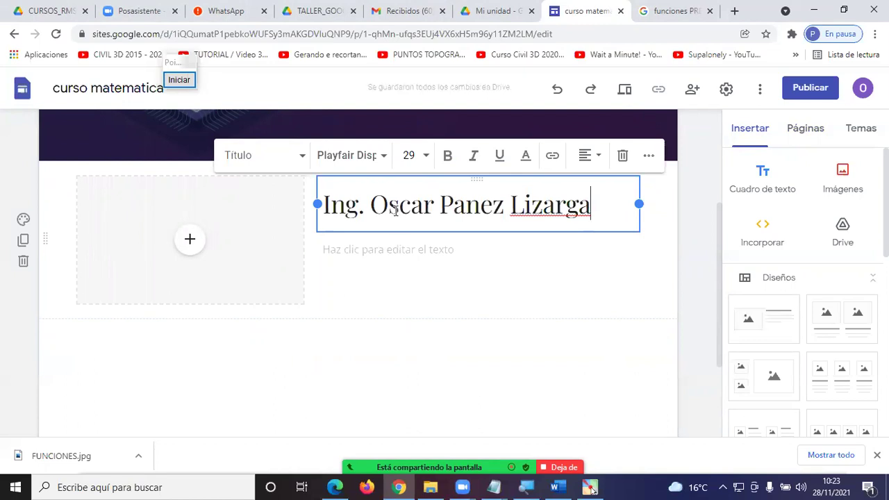
- Write the first credential line below the heading: graduate of Universidad XXXXX
{"action": "left_click", "coordinate": [391, 240]}
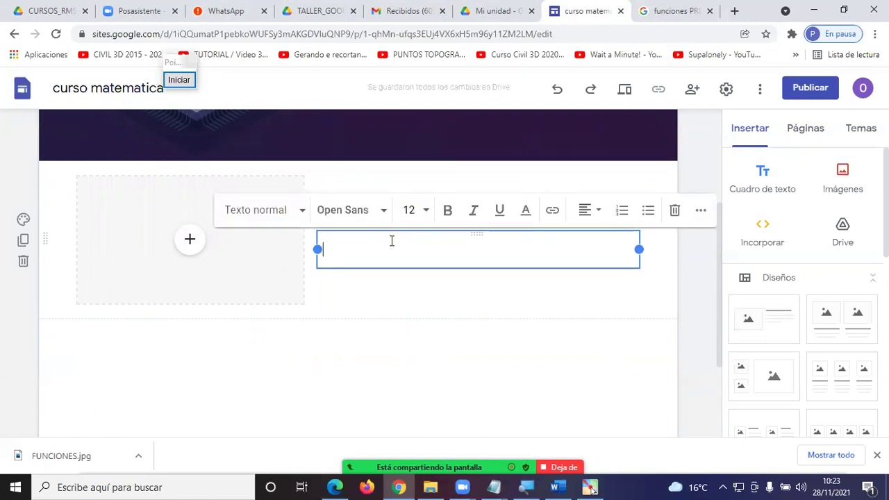
{"action": "type", "text": "Ing. egresad"}
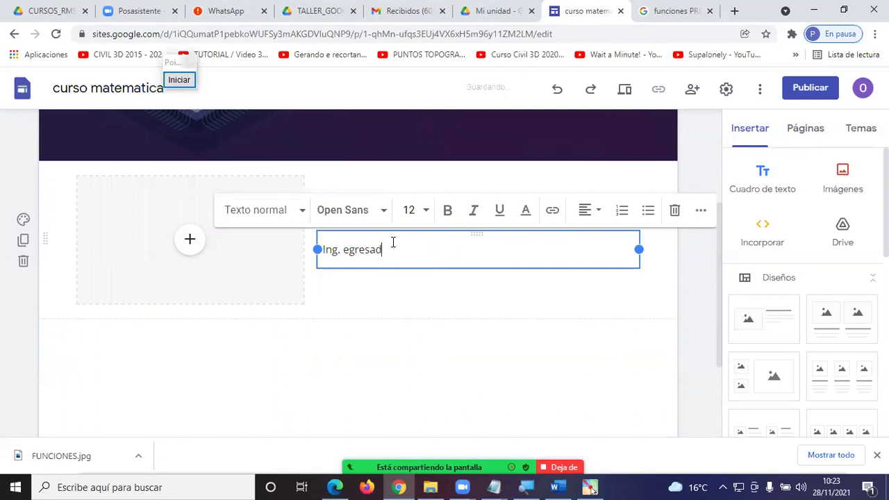
{"action": "type", "text": "o de la uNIV"}
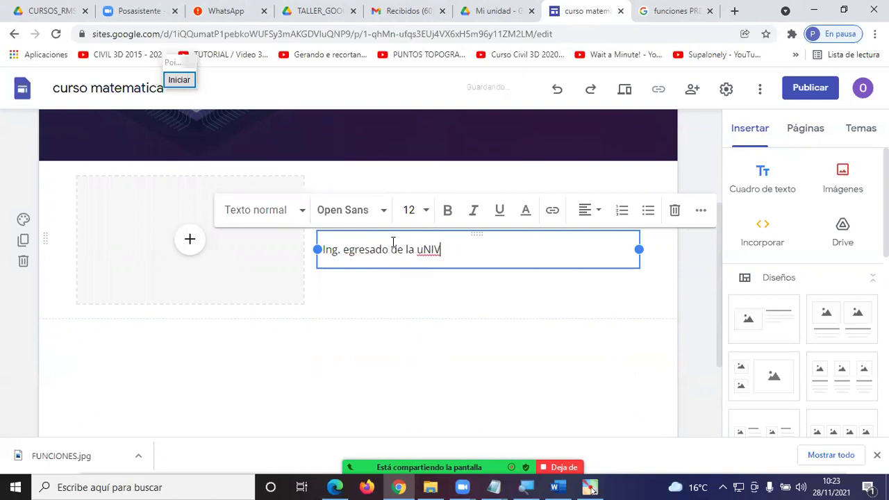
{"action": "key", "text": "BackSpace"}
{"action": "key", "text": "BackSpace"}
{"action": "type", "text": "u"}
{"action": "key", "text": "BackSpace"}
{"action": "type", "text": "Universidad"}
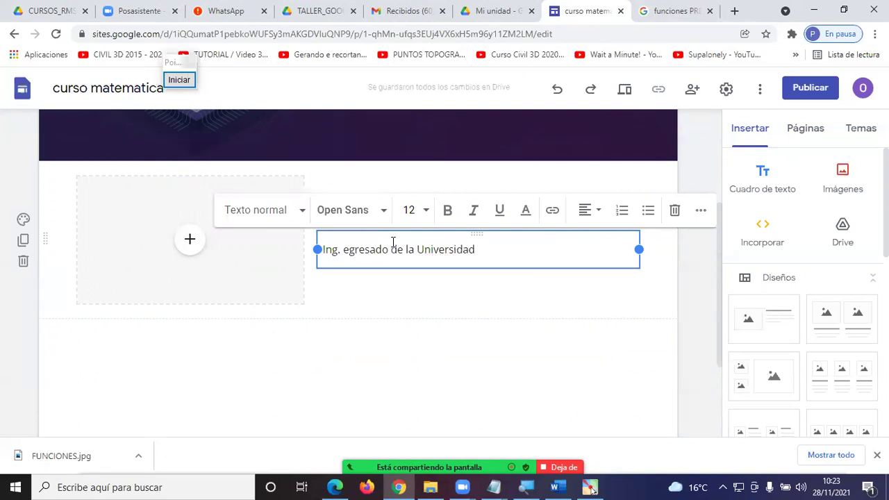
{"action": "type", "text": " XXXXX"}
{"action": "key", "text": "Return"}
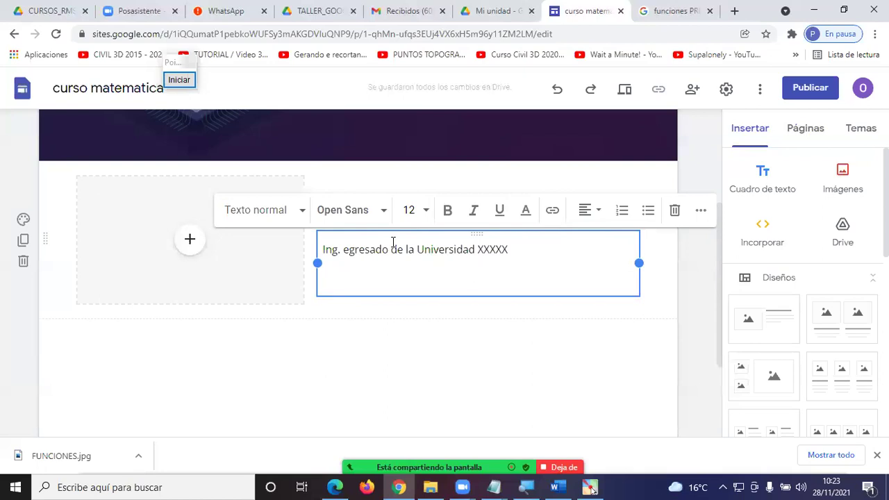
- Add the lines 'Experto em matemáticas', 'Experto en cocina' and 'Especialista', fixing the cocina typo
{"action": "type", "text": "D"}
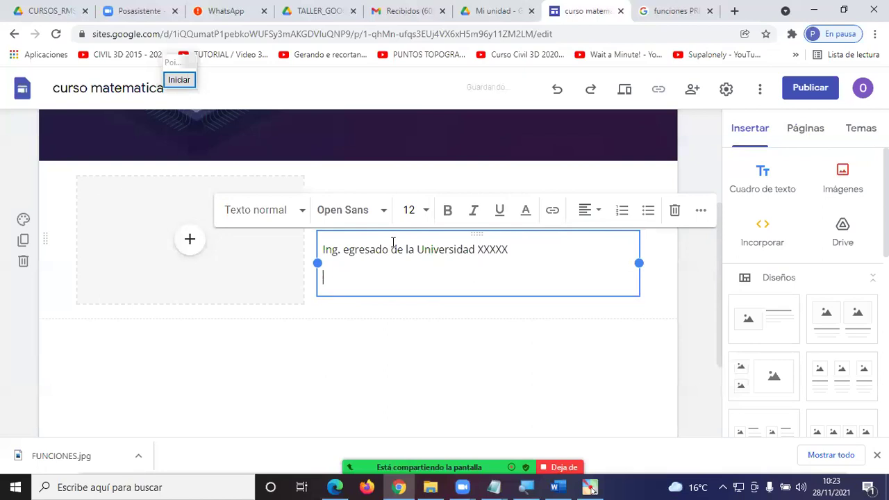
{"action": "type", "text": "Experto em matemáticas"}
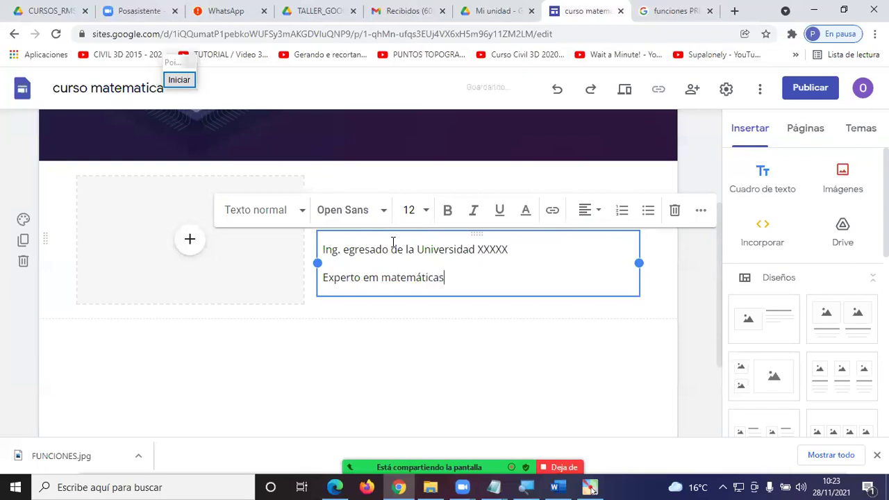
{"action": "key", "text": "Return"}
{"action": "type", "text": "Ex"}
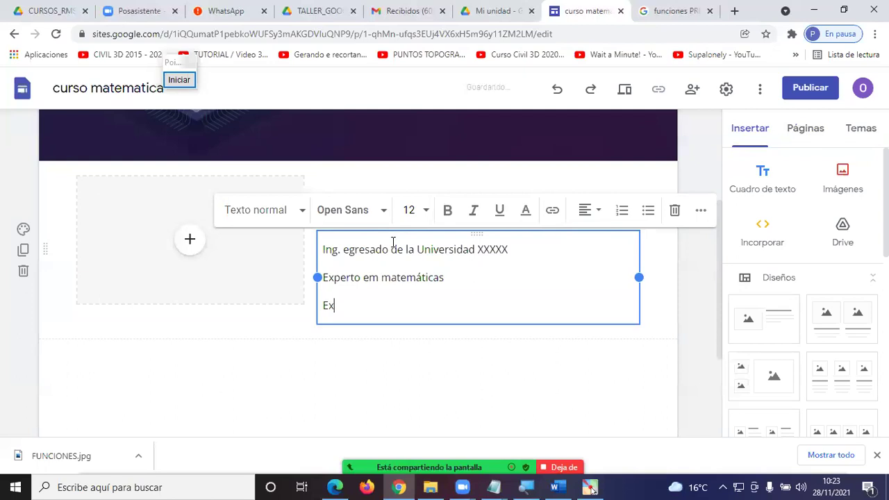
{"action": "type", "text": "perto en conica"}
{"action": "key", "text": "Return"}
{"action": "key", "text": "Up"}
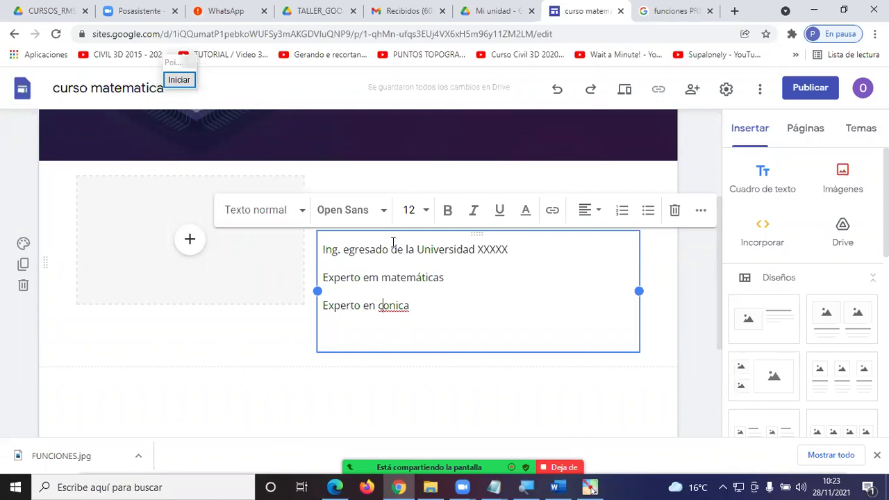
{"action": "type", "text": "cina"}
{"action": "key", "text": "Delete"}
{"action": "key", "text": "Delete"}
{"action": "key", "text": "Delete"}
{"action": "key", "text": "Delete"}
{"action": "type", "text": "Especialista xxx"}
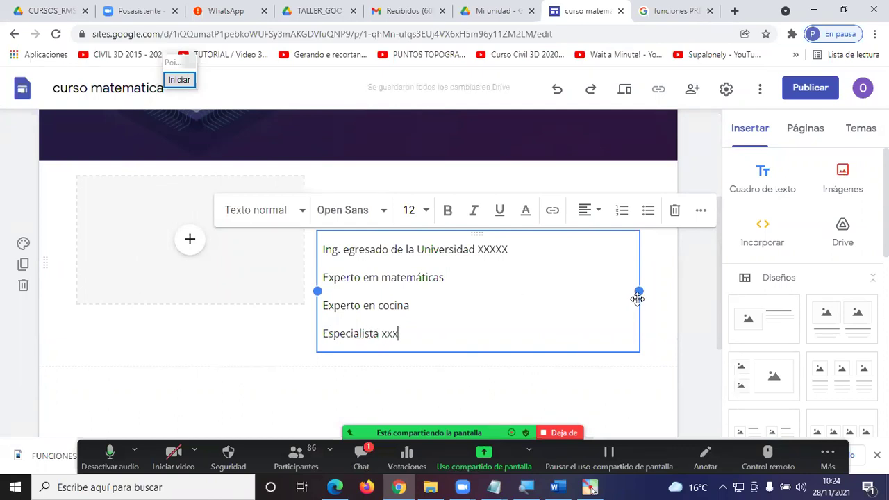
{"action": "left_click", "coordinate": [640, 380]}
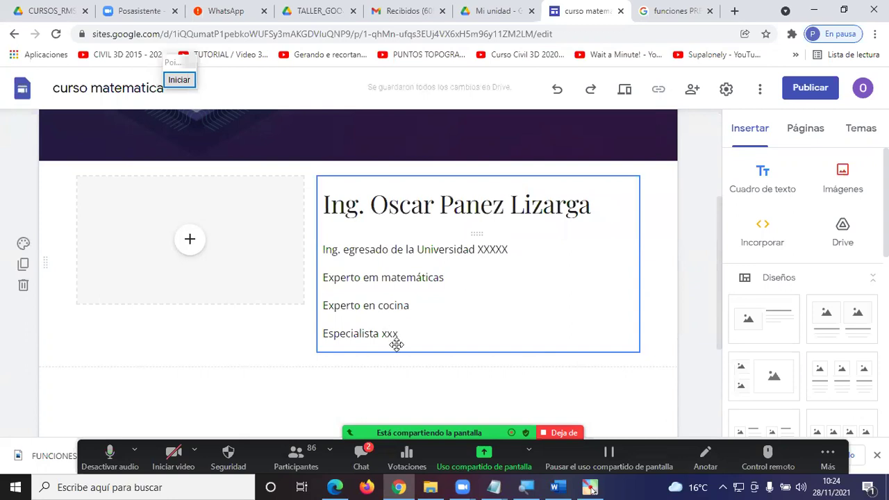
- Select the empty image placeholder beside the credentials text
{"action": "left_click", "coordinate": [191, 235]}
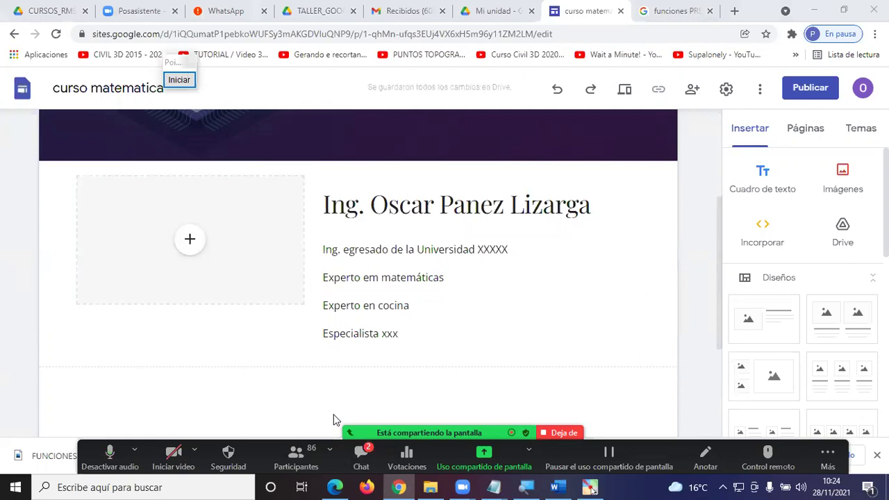
{"action": "key", "text": "alt+h"}
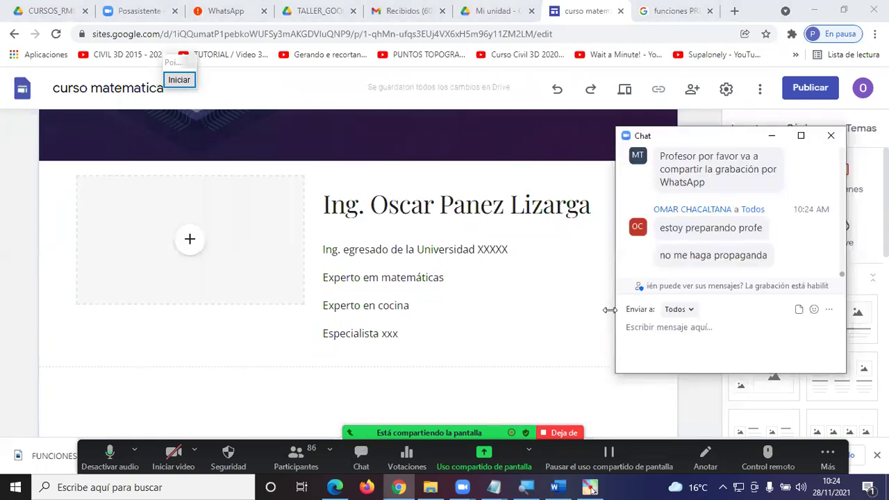
{"action": "left_click", "coordinate": [831, 135]}
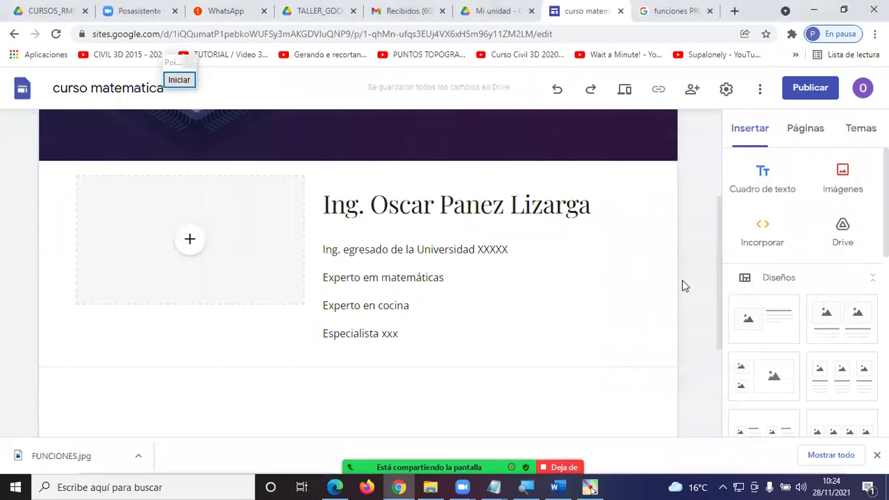
- Run a Google Images search for 'profesor'
{"action": "left_click", "coordinate": [679, 12]}
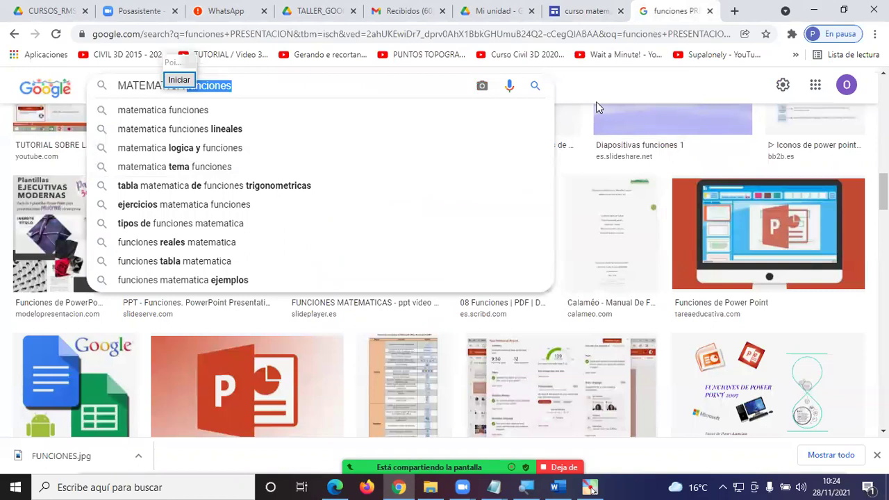
{"action": "left_click", "coordinate": [586, 96]}
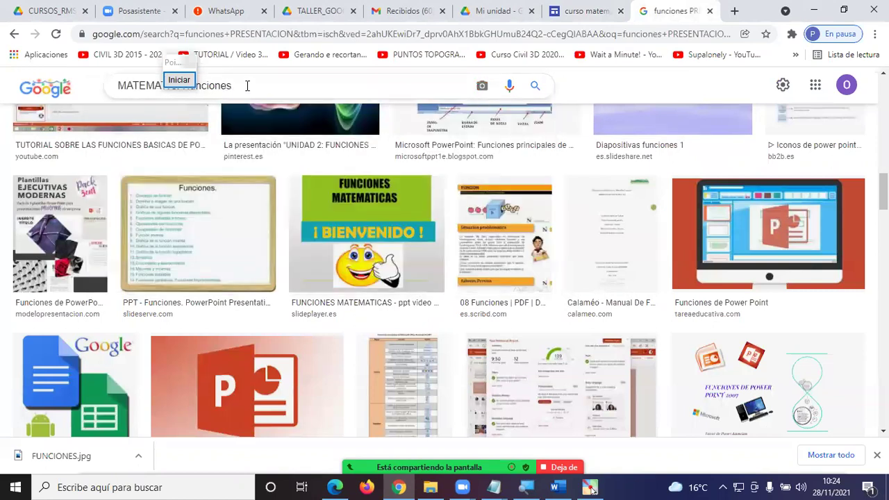
{"action": "left_click_drag", "start_coordinate": [247, 86], "coordinate": [101, 89]}
{"action": "type", "text": "profesor"}
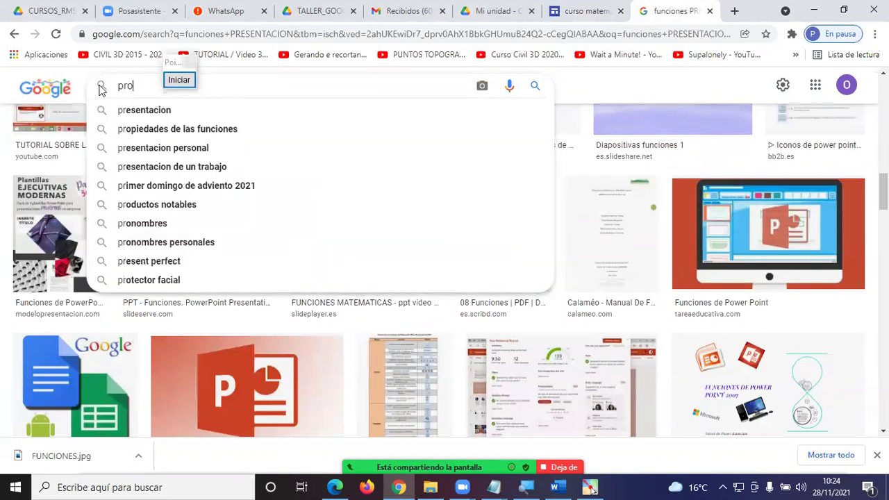
{"action": "key", "text": "Return"}
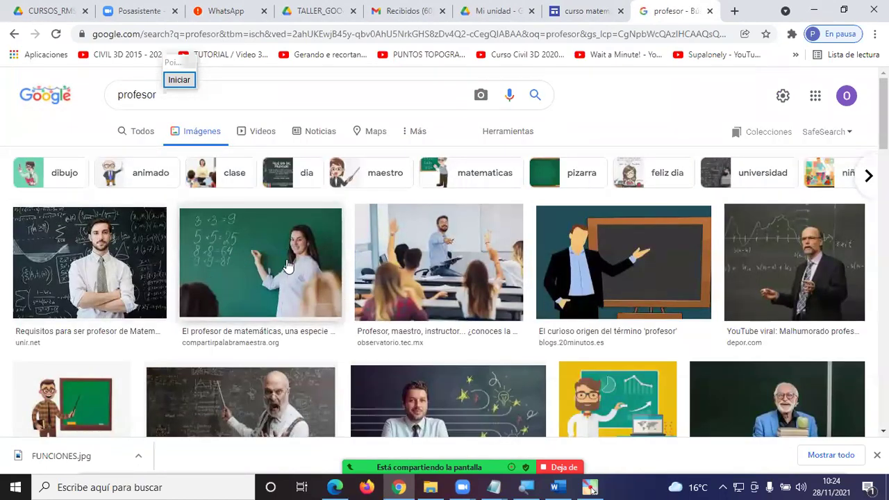
- Save the teacher-at-blackboard illustration as 'profesor'
{"action": "left_click", "coordinate": [574, 257]}
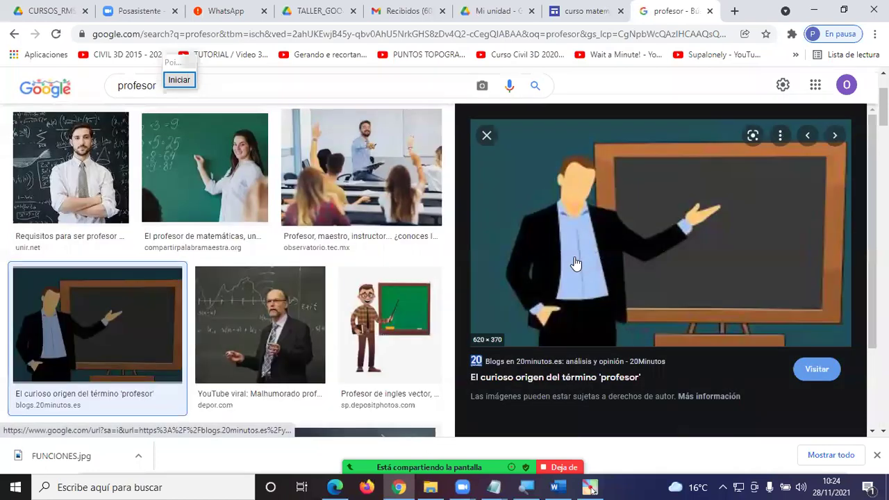
{"action": "right_click", "coordinate": [671, 217]}
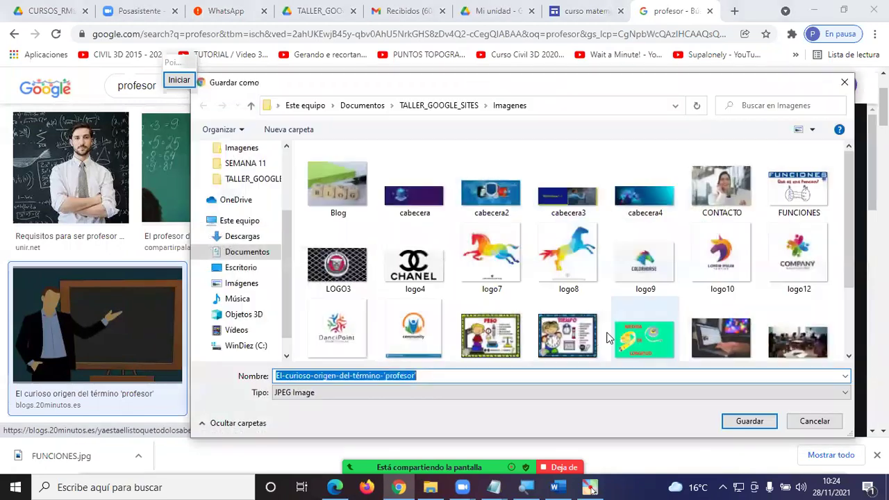
{"action": "type", "text": "pro"}
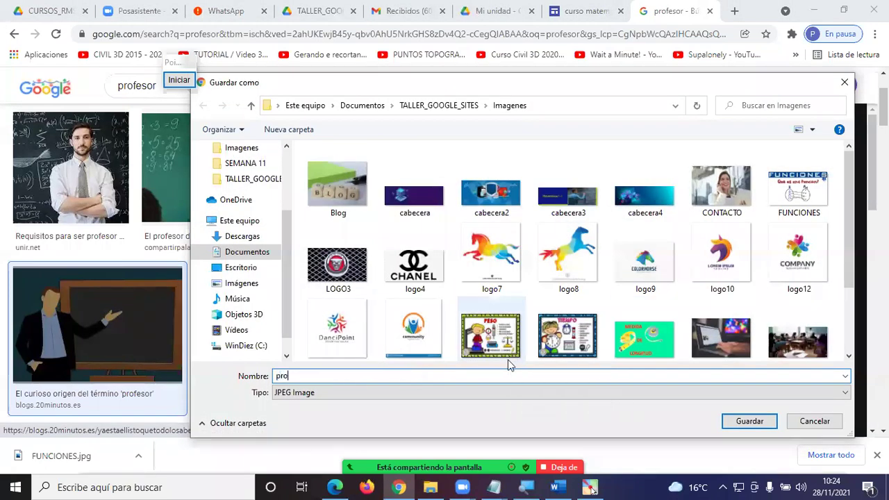
{"action": "type", "text": "fesor"}
{"action": "key", "text": "Return"}
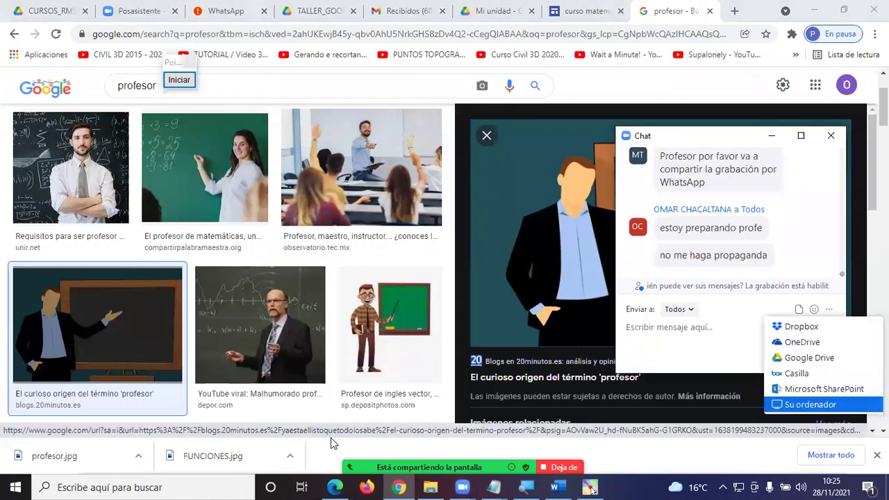
- Send profesor.jpg from the computer to everyone in the Zoom meeting chat
{"action": "left_click", "coordinate": [810, 405]}
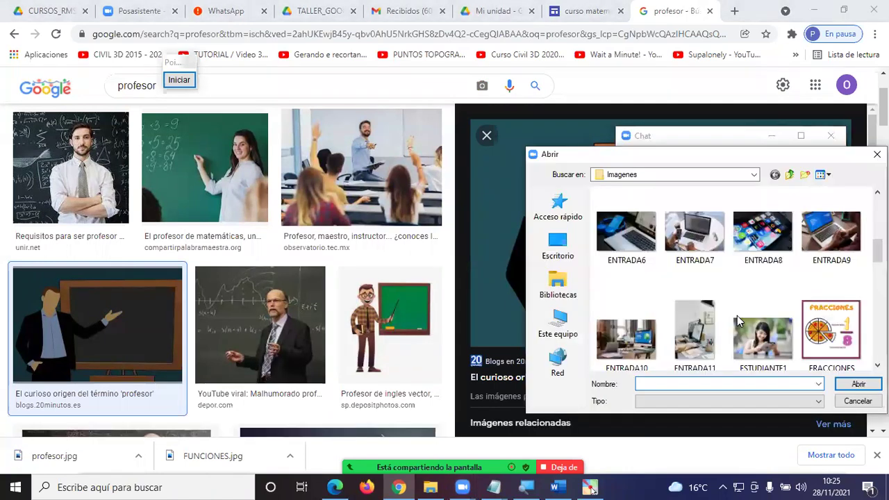
{"action": "scroll", "coordinate": [739, 320], "scroll_direction": "down", "scroll_amount": 5}
{"action": "scroll", "coordinate": [737, 315], "scroll_direction": "down", "scroll_amount": 5}
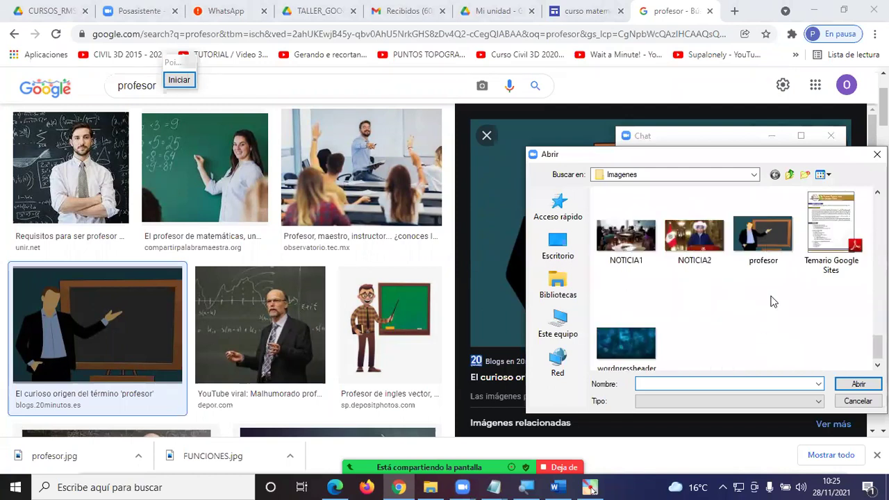
{"action": "double_click", "coordinate": [763, 236]}
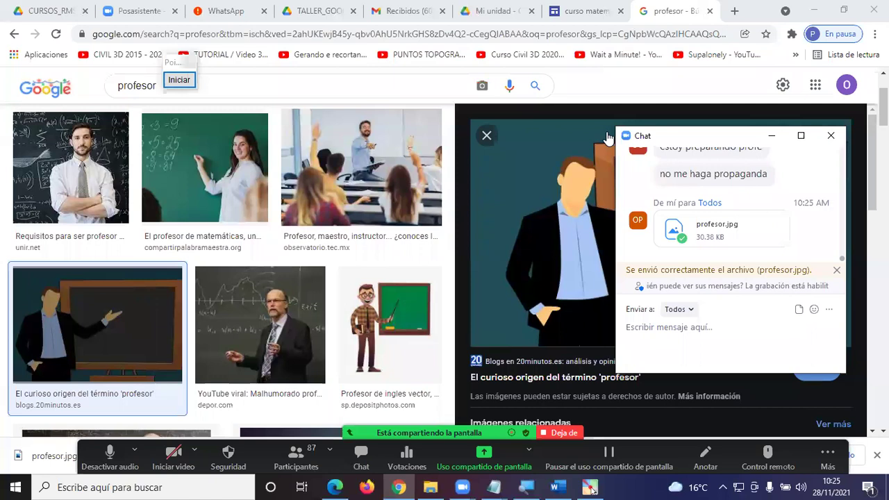
{"action": "left_click", "coordinate": [830, 136]}
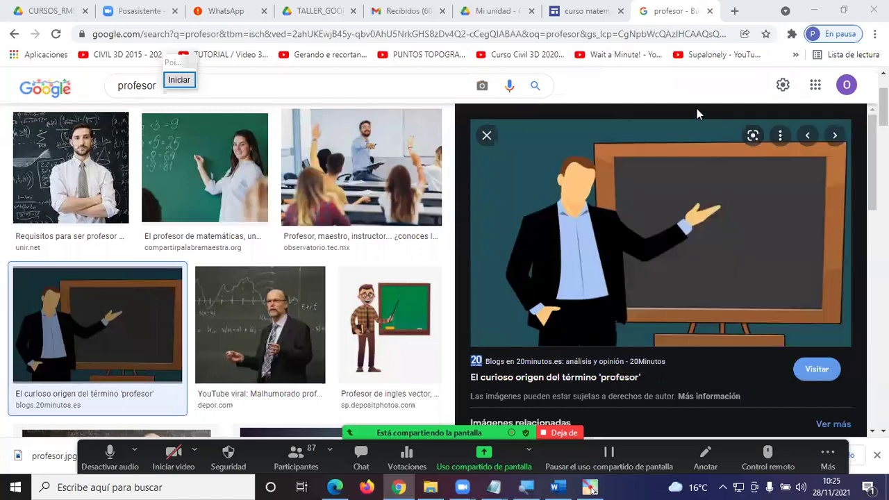
- Upload profesor.jpg into the image placeholder beside the professor's credentials
{"action": "left_click", "coordinate": [587, 11]}
{"action": "left_click", "coordinate": [197, 242]}
{"action": "left_click", "coordinate": [230, 268]}
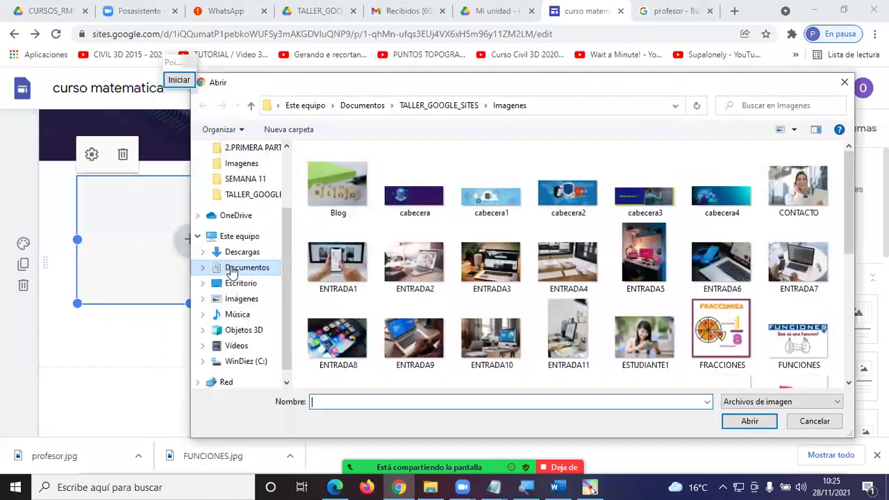
{"action": "scroll", "coordinate": [587, 285], "scroll_direction": "down", "scroll_amount": 10}
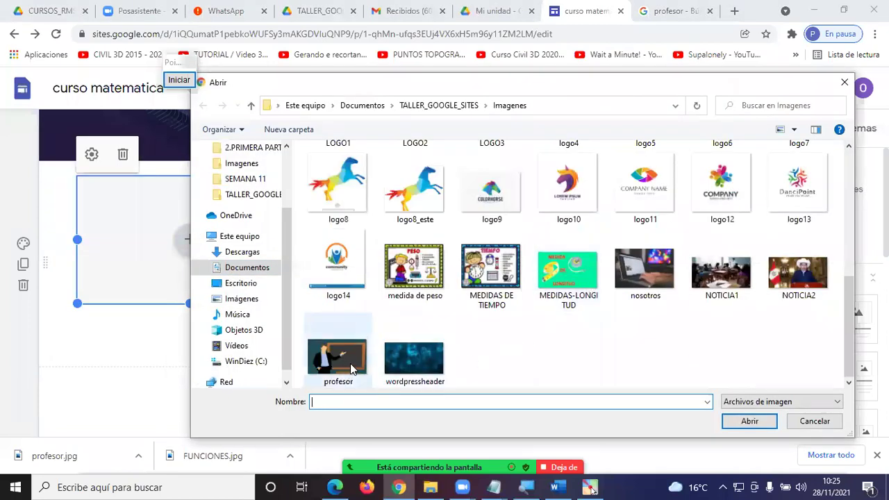
{"action": "double_click", "coordinate": [339, 360]}
{"action": "left_click", "coordinate": [319, 397]}
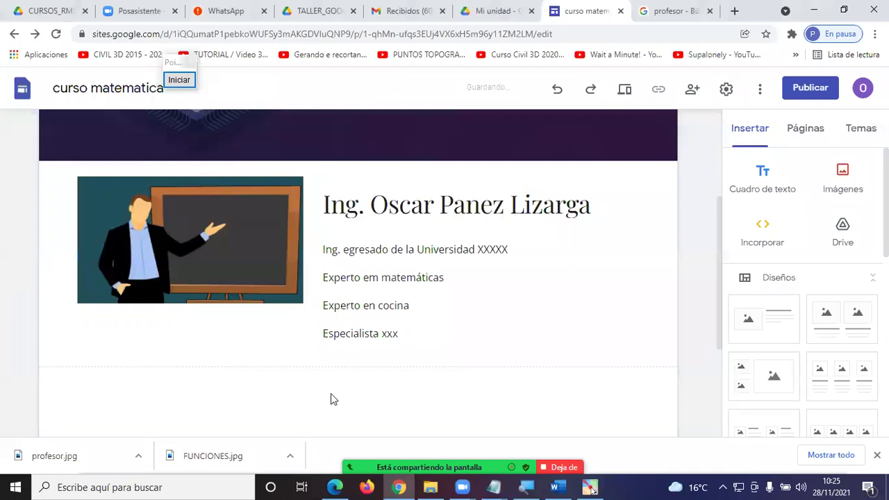
- Review the Página principal page of the site
{"action": "scroll", "coordinate": [508, 387], "scroll_direction": "up", "scroll_amount": 2}
{"action": "scroll", "coordinate": [508, 394], "scroll_direction": "down", "scroll_amount": 2}
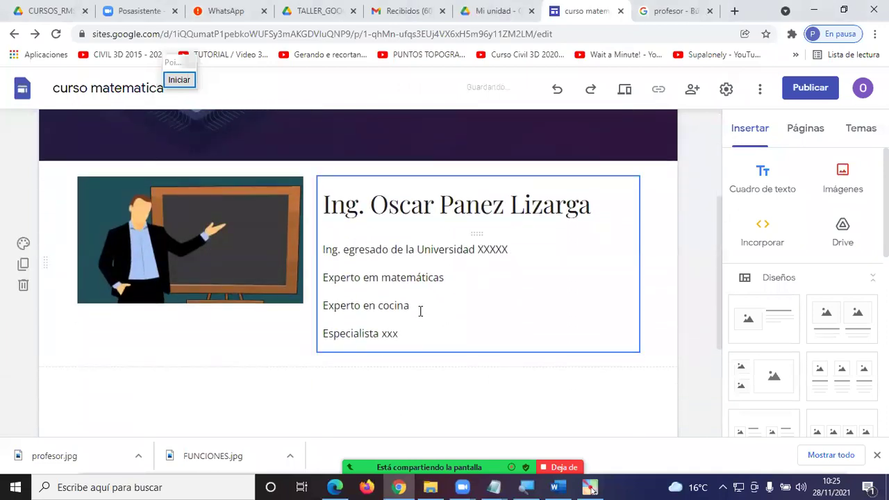
{"action": "scroll", "coordinate": [385, 401], "scroll_direction": "up", "scroll_amount": 2}
{"action": "scroll", "coordinate": [385, 401], "scroll_direction": "up", "scroll_amount": 2}
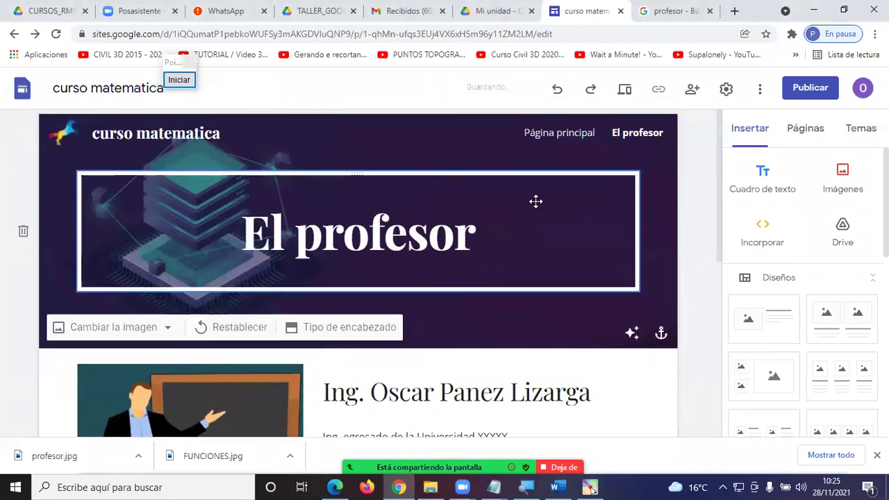
{"action": "left_click", "coordinate": [563, 137]}
{"action": "scroll", "coordinate": [383, 236], "scroll_direction": "down", "scroll_amount": 6}
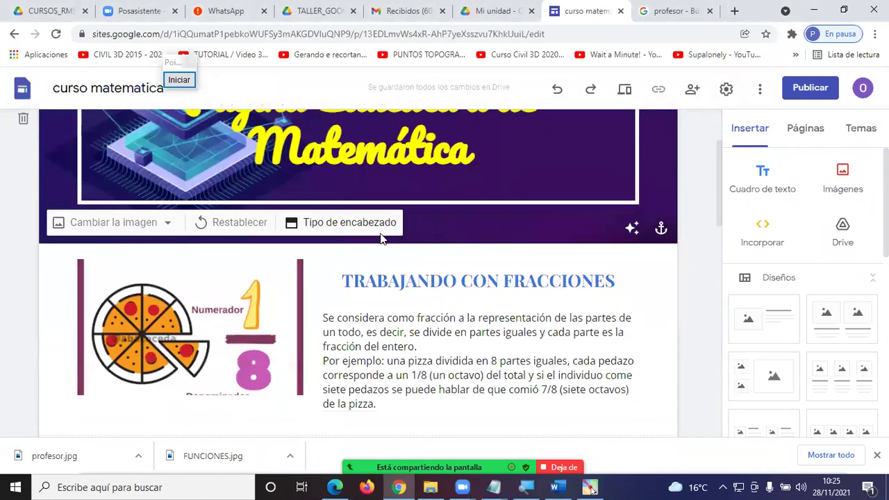
{"action": "scroll", "coordinate": [381, 248], "scroll_direction": "down", "scroll_amount": 5}
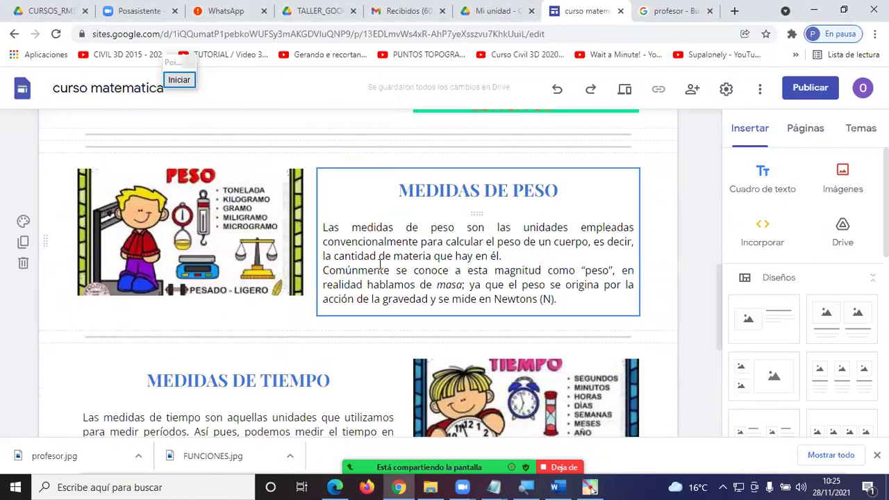
{"action": "scroll", "coordinate": [381, 273], "scroll_direction": "up", "scroll_amount": 3}
{"action": "scroll", "coordinate": [379, 273], "scroll_direction": "up", "scroll_amount": 10}
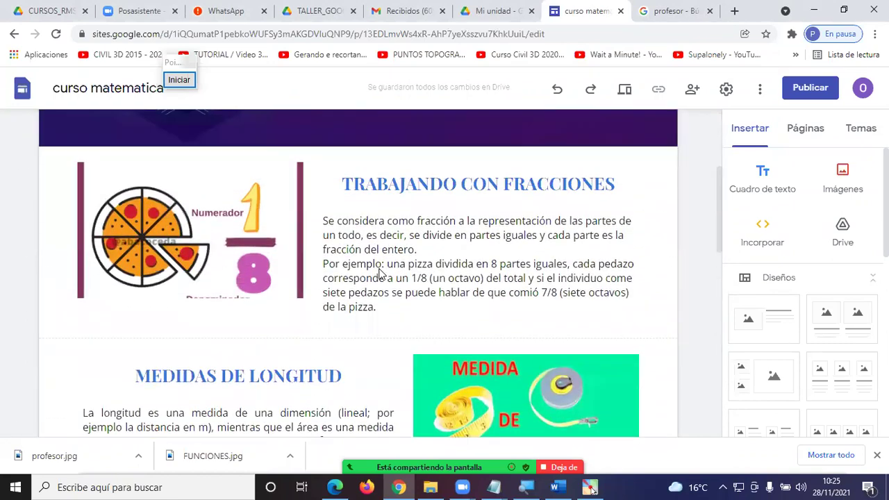
{"action": "scroll", "coordinate": [379, 273], "scroll_direction": "up", "scroll_amount": 2}
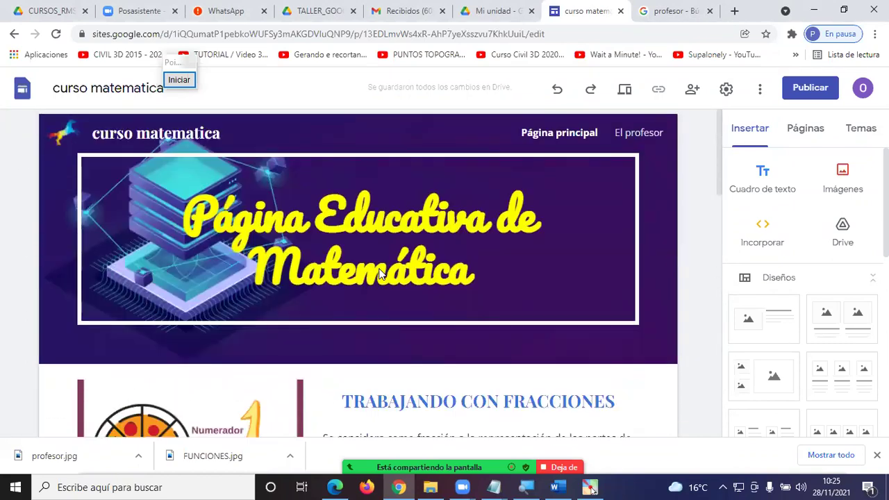
- Return to the El profesor page and scroll through it to check the layout
{"action": "left_click", "coordinate": [640, 133]}
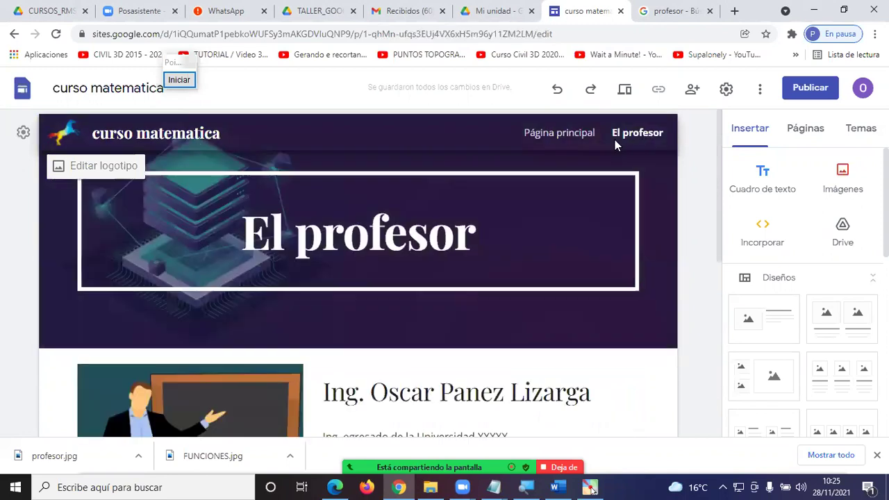
{"action": "scroll", "coordinate": [425, 235], "scroll_direction": "down", "scroll_amount": 5}
{"action": "scroll", "coordinate": [424, 240], "scroll_direction": "up", "scroll_amount": 3}
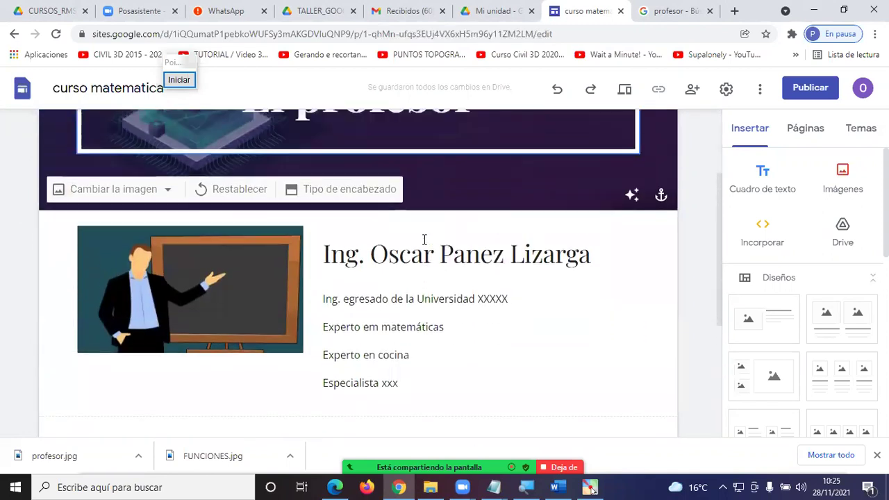
{"action": "scroll", "coordinate": [525, 365], "scroll_direction": "up", "scroll_amount": 2}
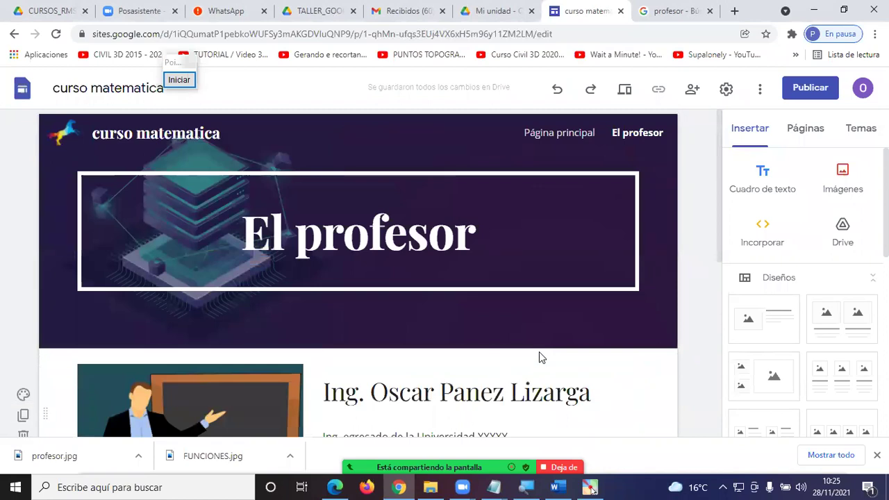
{"action": "mouse_move", "coordinate": [526, 347]}
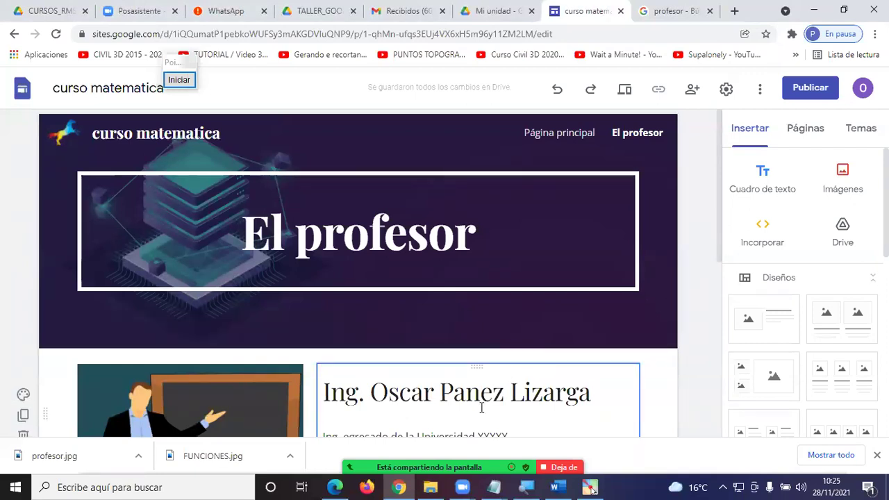
{"action": "scroll", "coordinate": [481, 408], "scroll_direction": "down", "scroll_amount": 1}
{"action": "scroll", "coordinate": [484, 405], "scroll_direction": "down", "scroll_amount": 2}
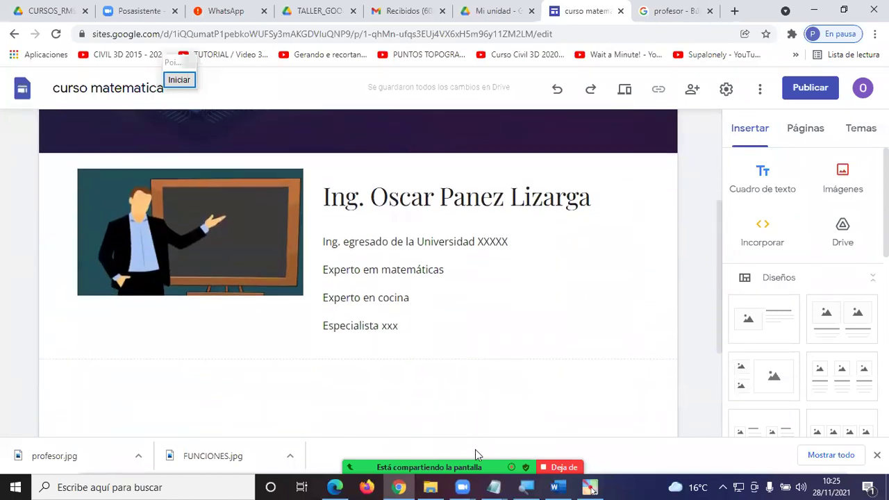
{"action": "mouse_move", "coordinate": [476, 454]}
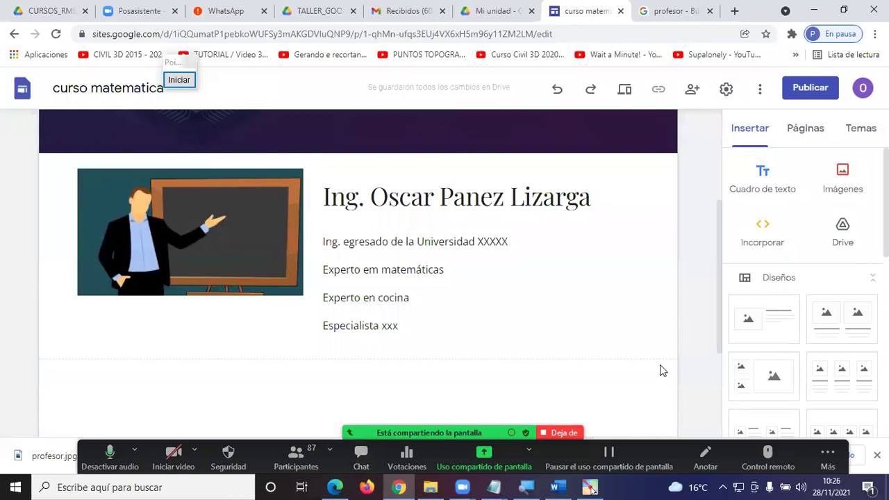
{"action": "scroll", "coordinate": [628, 364], "scroll_direction": "up", "scroll_amount": 3}
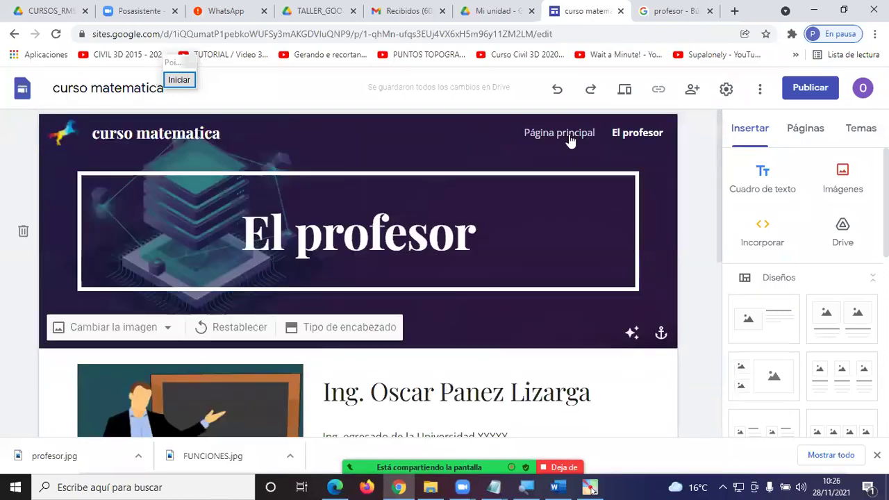
{"action": "key", "text": "alt+h"}
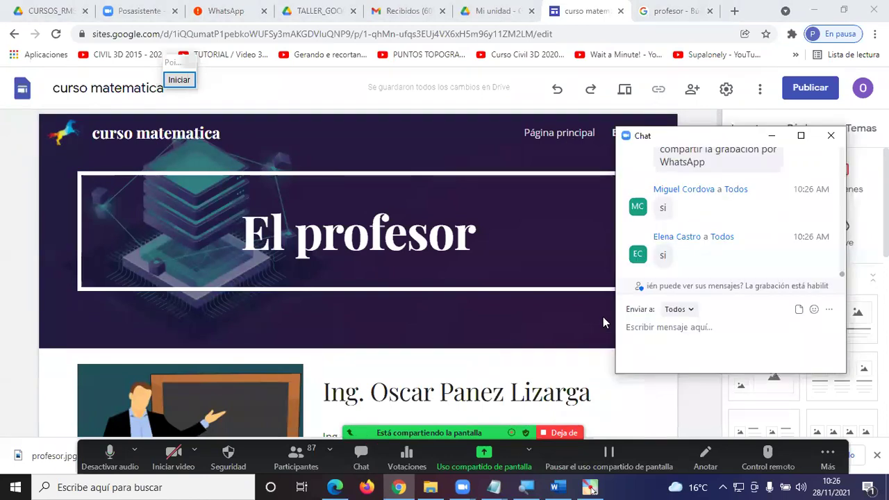
{"action": "key", "text": "alt+h"}
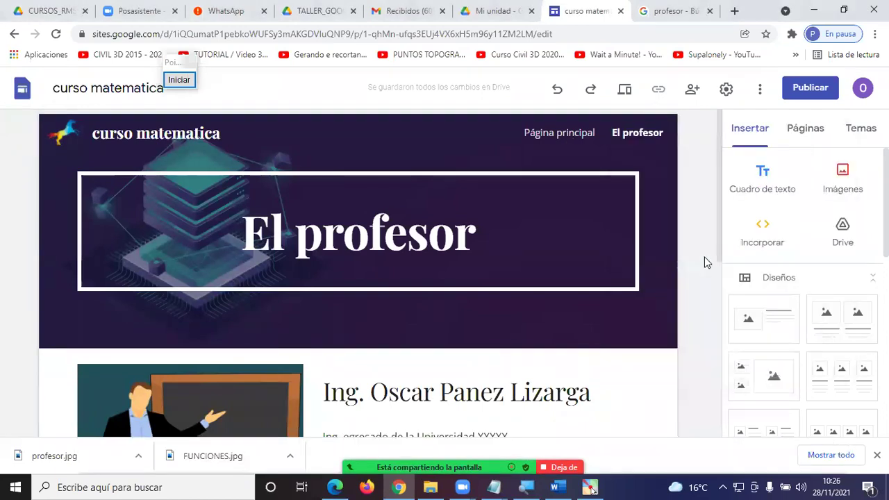
- Create a new page named 'Normas de Convivencia' from the Páginas list
{"action": "left_click", "coordinate": [797, 129]}
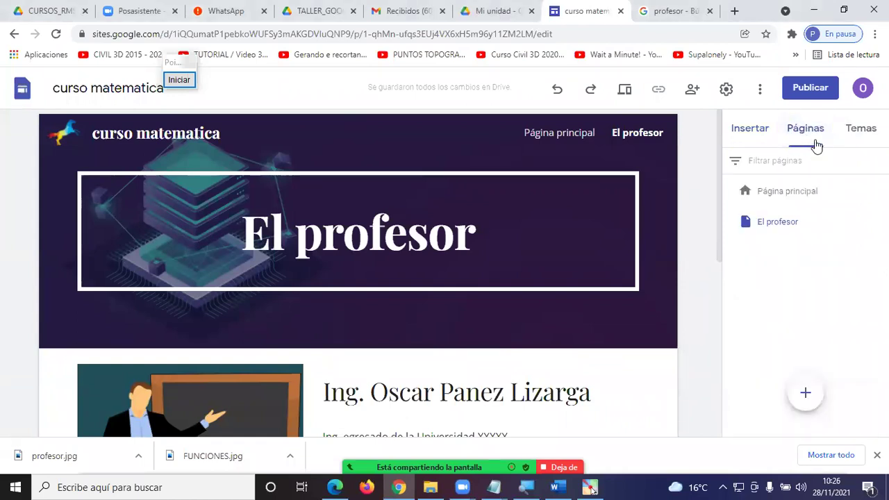
{"action": "mouse_move", "coordinate": [807, 394]}
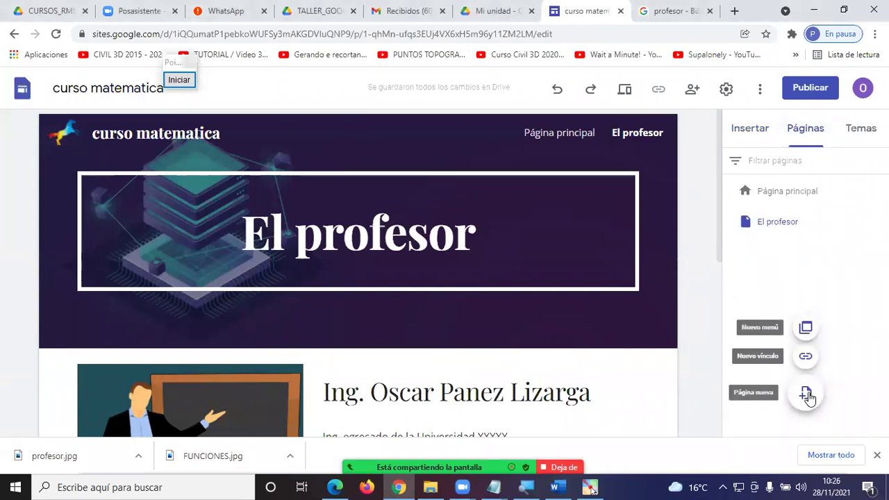
{"action": "left_click", "coordinate": [806, 395]}
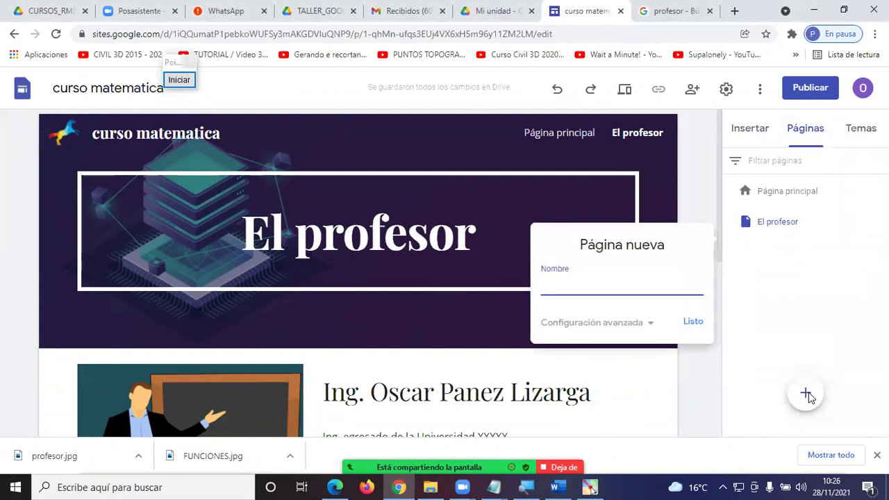
{"action": "type", "text": "Normas"}
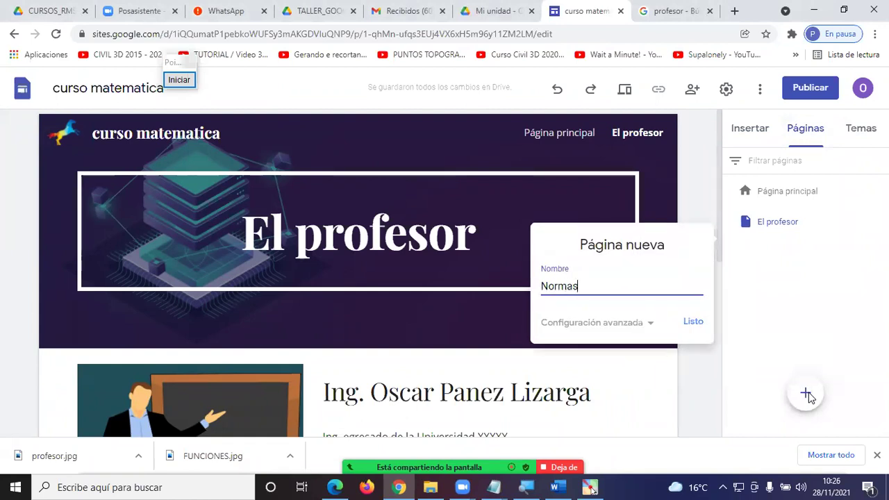
{"action": "type", "text": " de Co"}
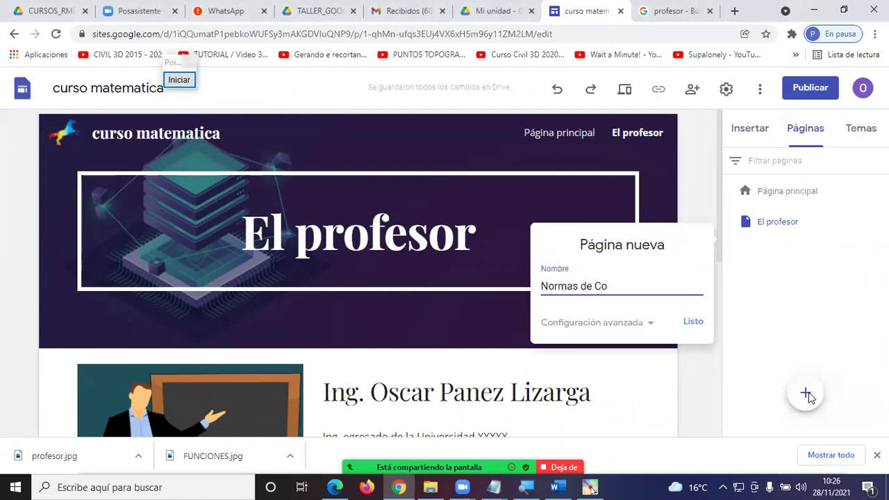
{"action": "type", "text": "nvivencia"}
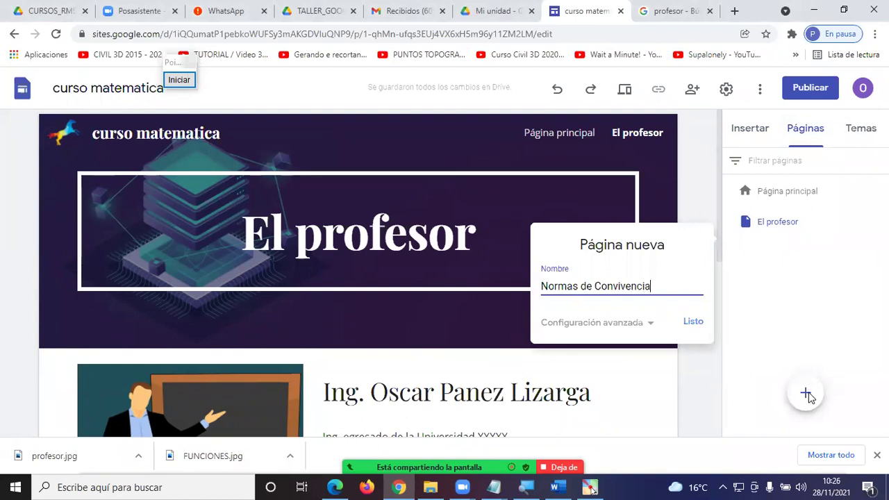
{"action": "left_click", "coordinate": [697, 325]}
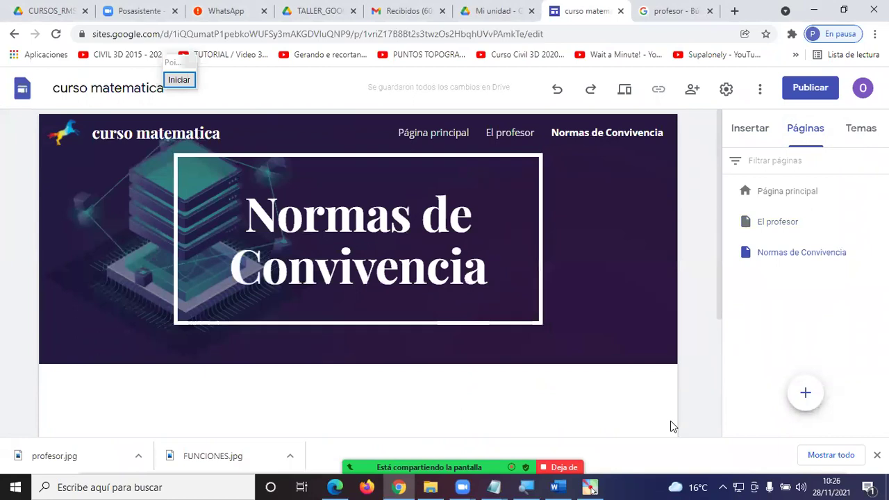
{"action": "left_click", "coordinate": [542, 238]}
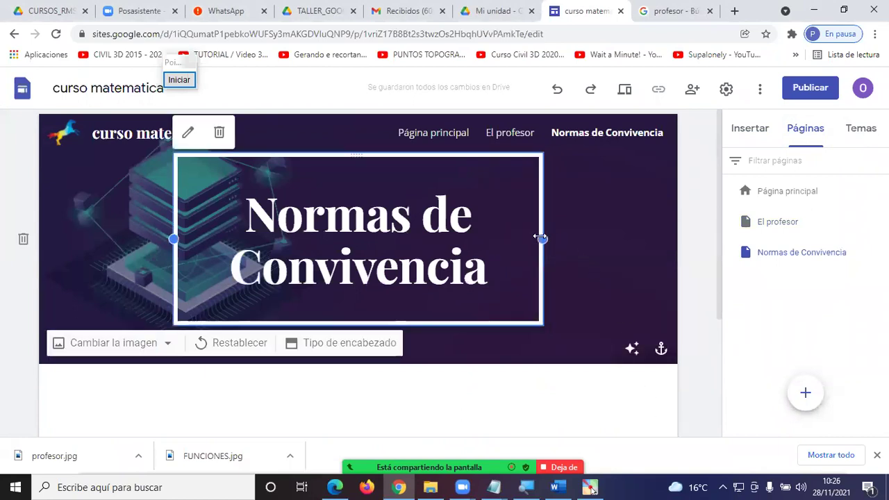
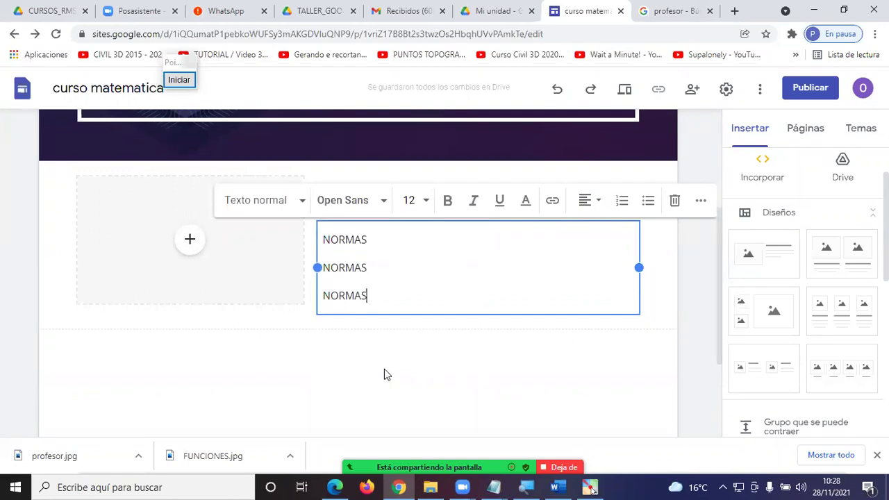
{"action": "left_click", "coordinate": [333, 381]}
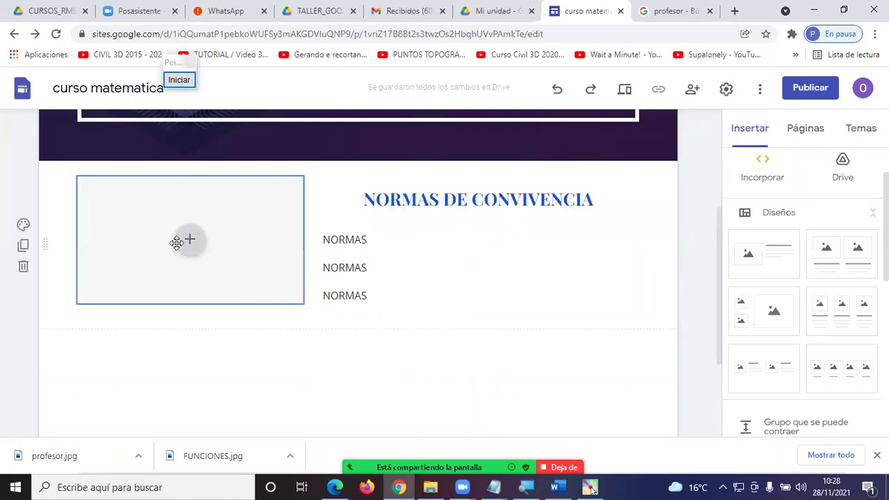
{"action": "scroll", "coordinate": [437, 327], "scroll_direction": "up", "scroll_amount": 1}
{"action": "scroll", "coordinate": [436, 329], "scroll_direction": "up", "scroll_amount": 3}
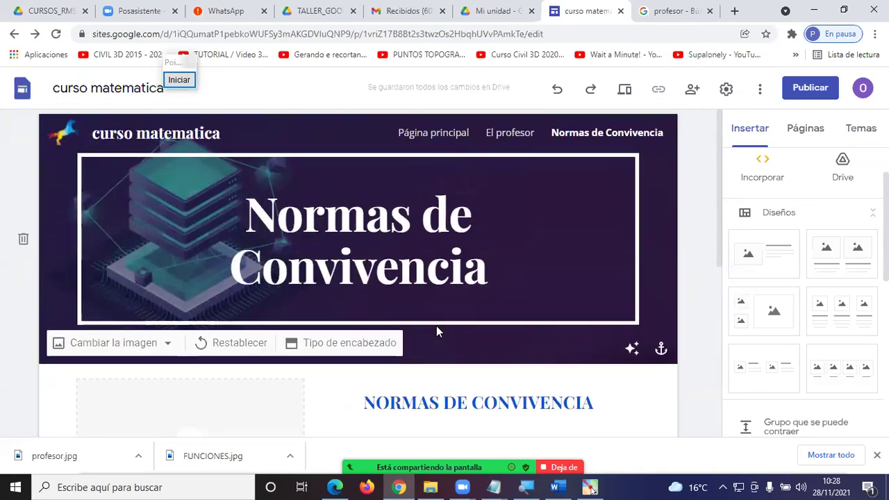
{"action": "scroll", "coordinate": [436, 330], "scroll_direction": "down", "scroll_amount": 4}
{"action": "scroll", "coordinate": [436, 330], "scroll_direction": "up", "scroll_amount": 3}
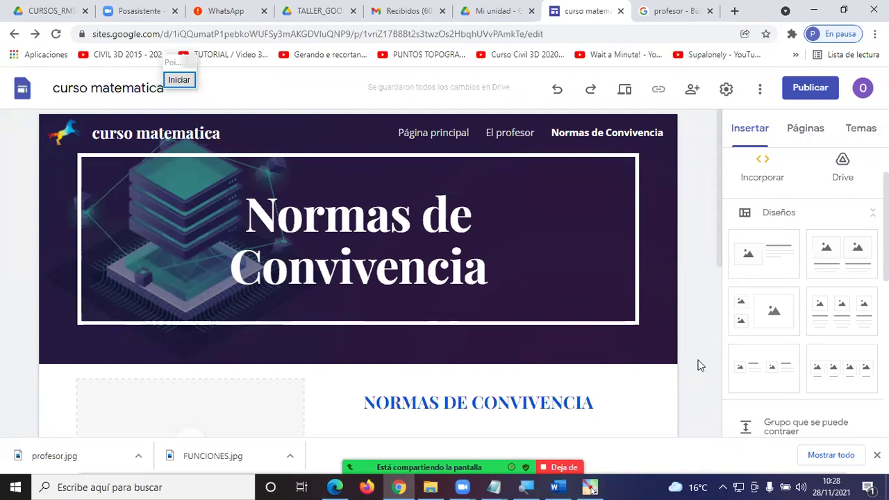
- Create a new page named 'Contactos', retyping the name to fix its capitalisation
{"action": "left_click", "coordinate": [806, 129]}
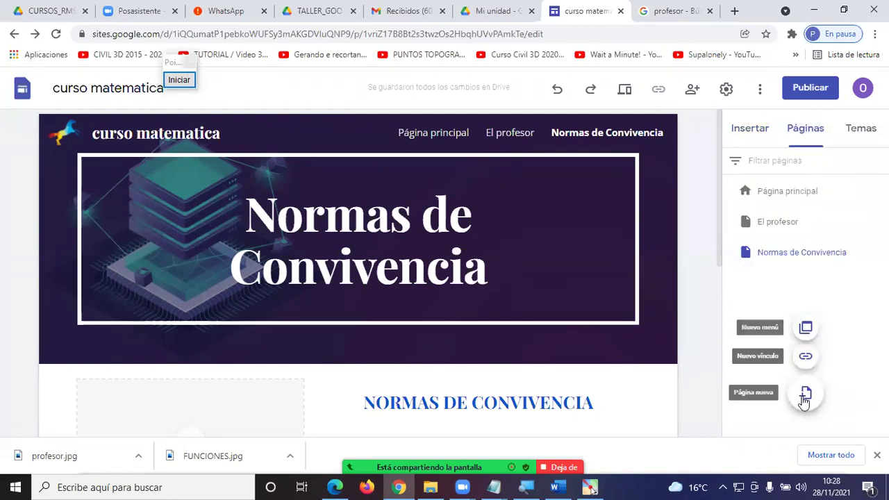
{"action": "left_click", "coordinate": [804, 394]}
{"action": "type", "text": "cONTACTOS"}
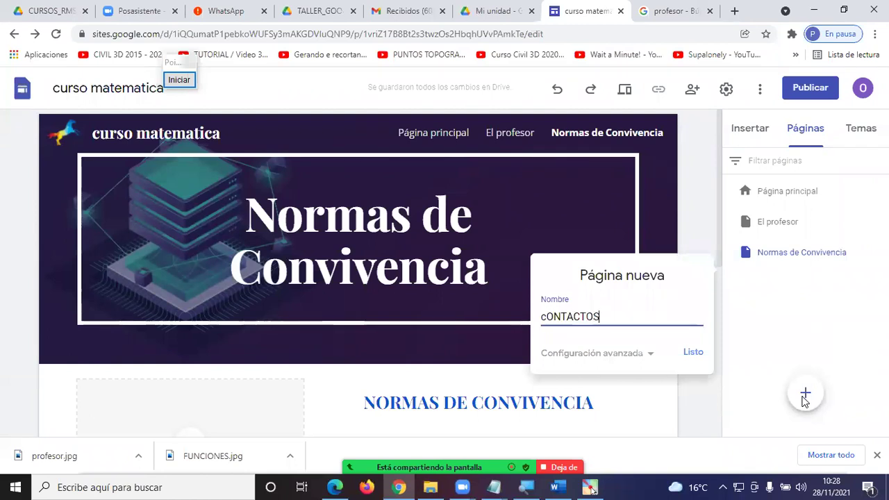
{"action": "key", "text": "ctrl+a"}
{"action": "type", "text": "C"}
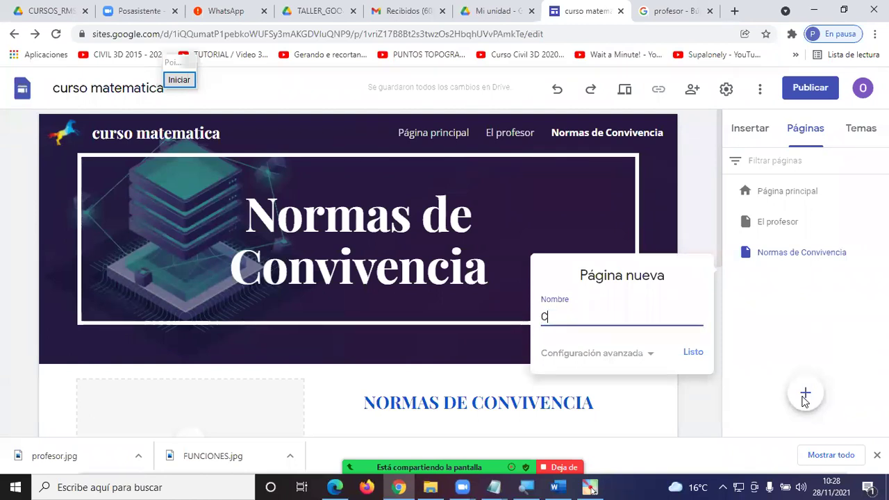
{"action": "type", "text": "ontactos"}
{"action": "key", "text": "Return"}
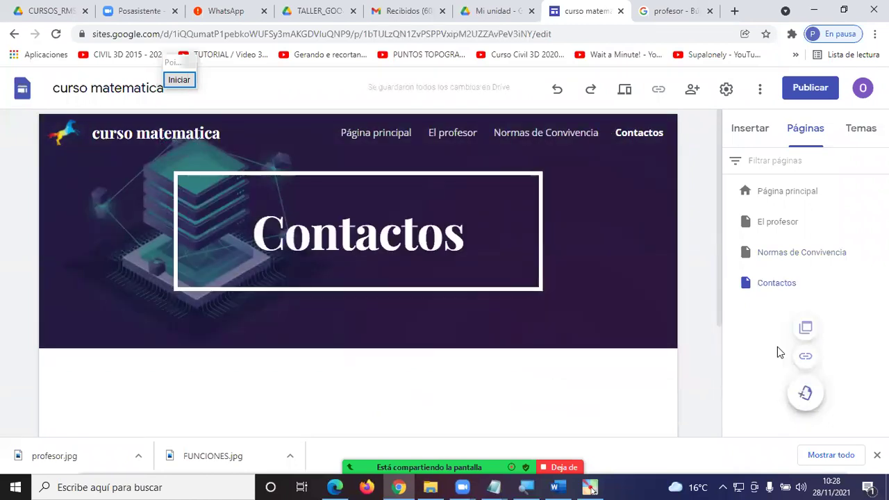
{"action": "left_click", "coordinate": [398, 136]}
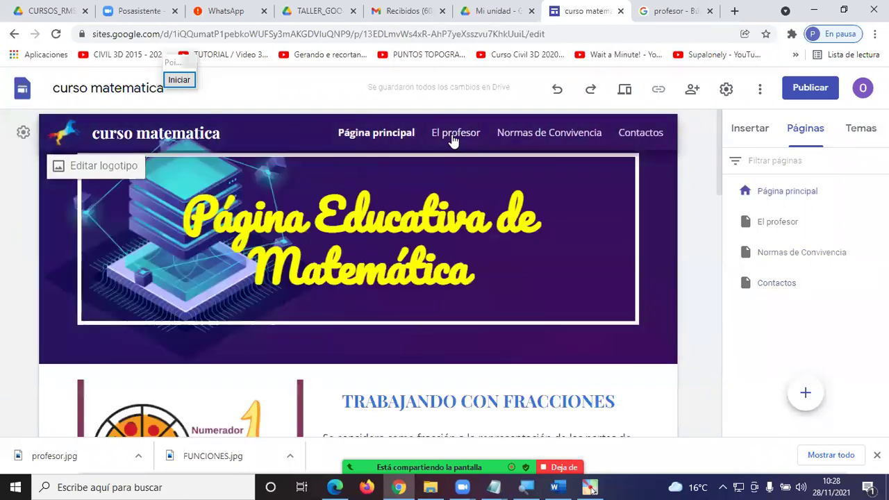
- Stretch the Contactos title box outward on both sides to nearly span the banner
{"action": "left_click", "coordinate": [453, 134]}
{"action": "left_click", "coordinate": [536, 135]}
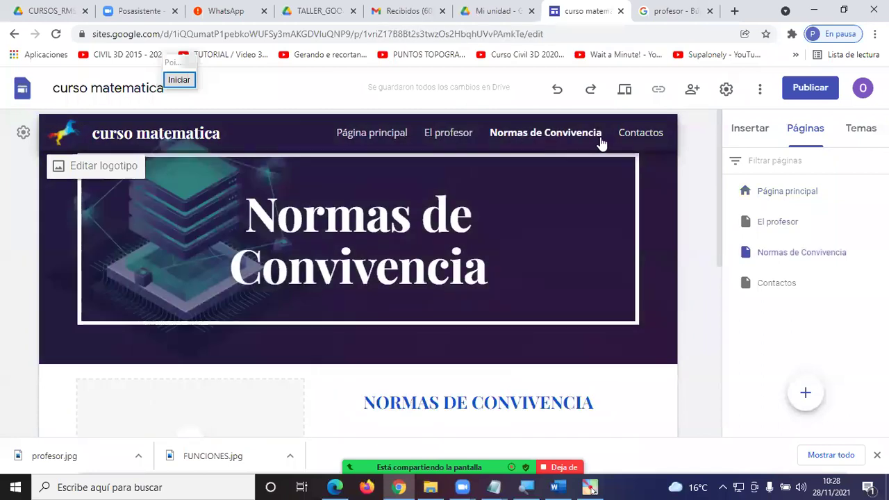
{"action": "left_click", "coordinate": [621, 138]}
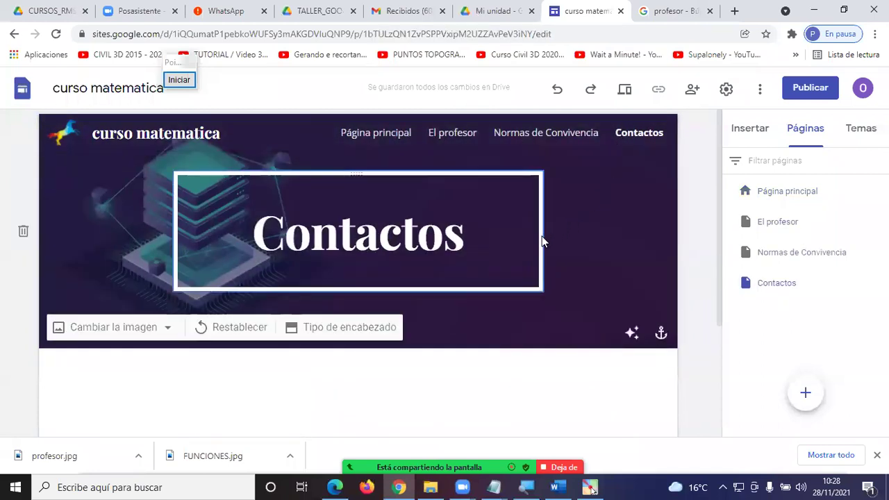
{"action": "left_click_drag", "start_coordinate": [542, 241], "coordinate": [639, 232]}
{"action": "left_click_drag", "start_coordinate": [174, 231], "coordinate": [84, 239]}
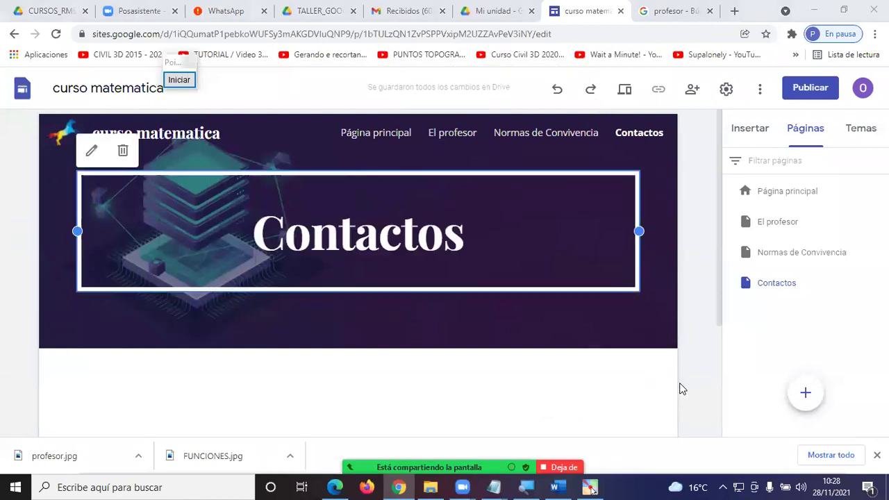
{"action": "left_click_drag", "start_coordinate": [75, 229], "coordinate": [70, 231]}
{"action": "left_click", "coordinate": [688, 385]}
{"action": "scroll", "coordinate": [625, 378], "scroll_direction": "down", "scroll_amount": 3}
{"action": "scroll", "coordinate": [600, 371], "scroll_direction": "up", "scroll_amount": 3}
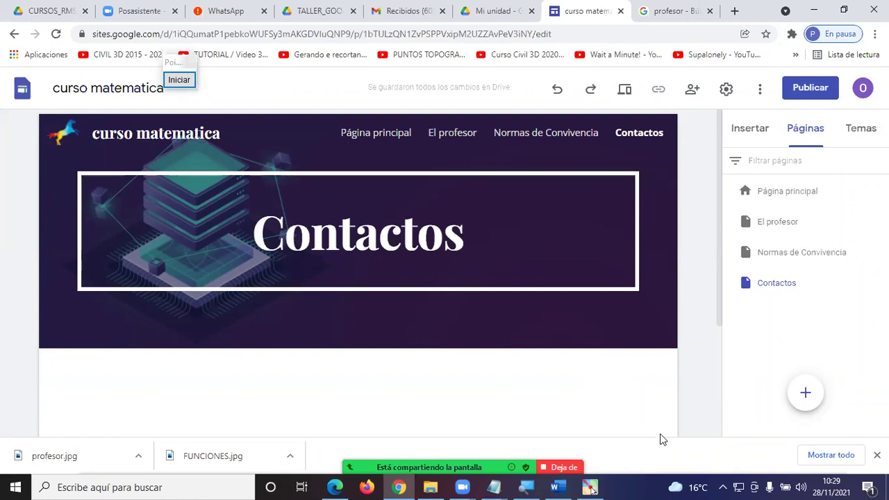
- Review the site content in the Word document, then return to the Sites editor
{"action": "left_click", "coordinate": [555, 487]}
{"action": "scroll", "coordinate": [431, 302], "scroll_direction": "down", "scroll_amount": 2}
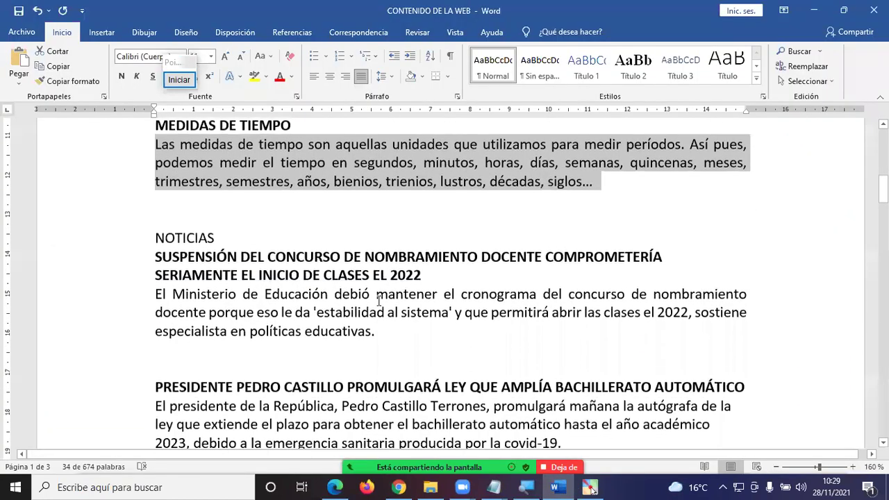
{"action": "scroll", "coordinate": [361, 302], "scroll_direction": "down", "scroll_amount": 1}
{"action": "scroll", "coordinate": [361, 300], "scroll_direction": "up", "scroll_amount": 1}
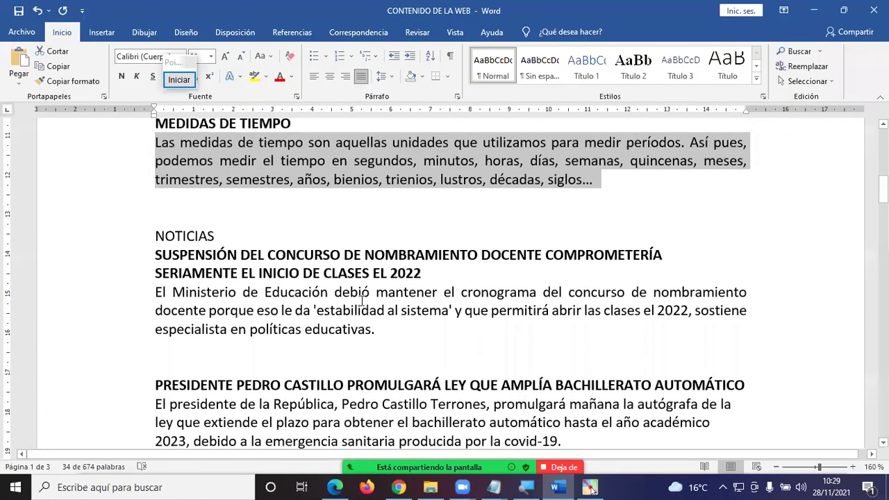
{"action": "key", "text": "alt+Tab"}
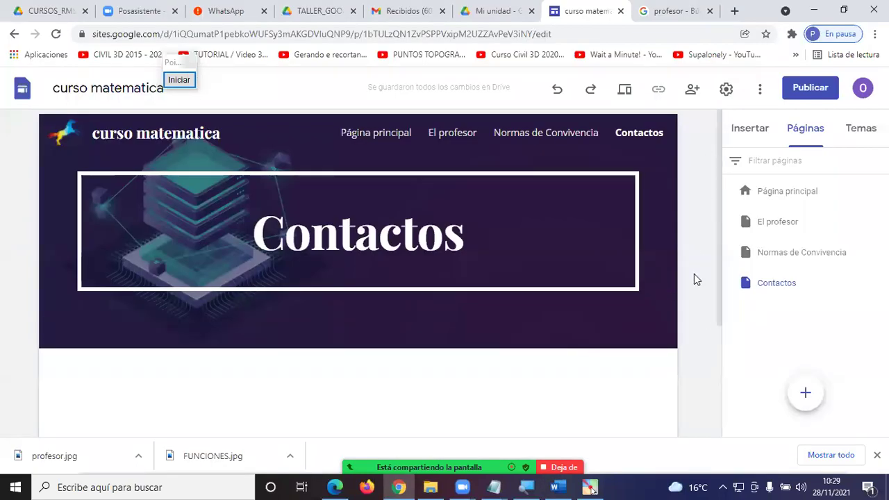
- Create a new page named 'Noticias'
{"action": "mouse_move", "coordinate": [806, 392]}
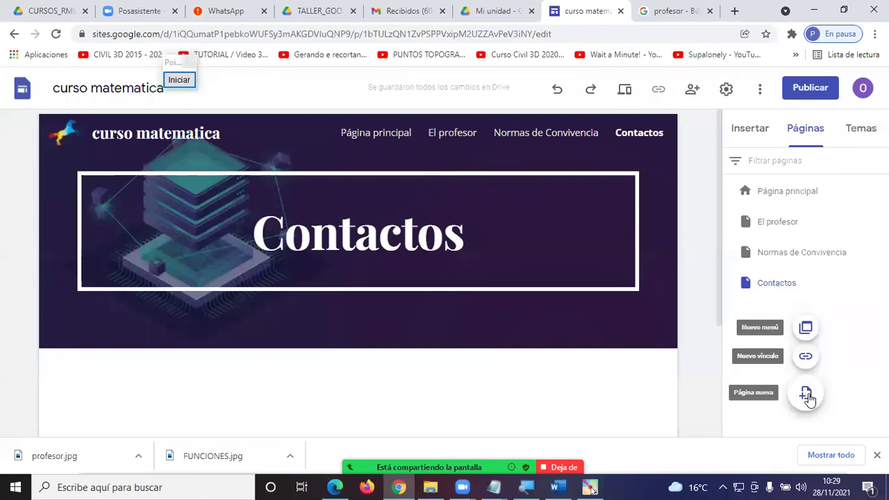
{"action": "left_click", "coordinate": [806, 394]}
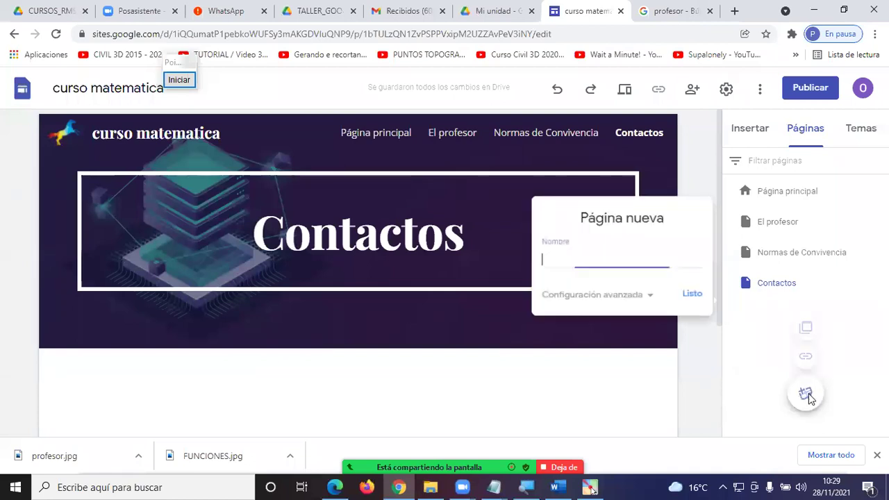
{"action": "type", "text": "Noti"}
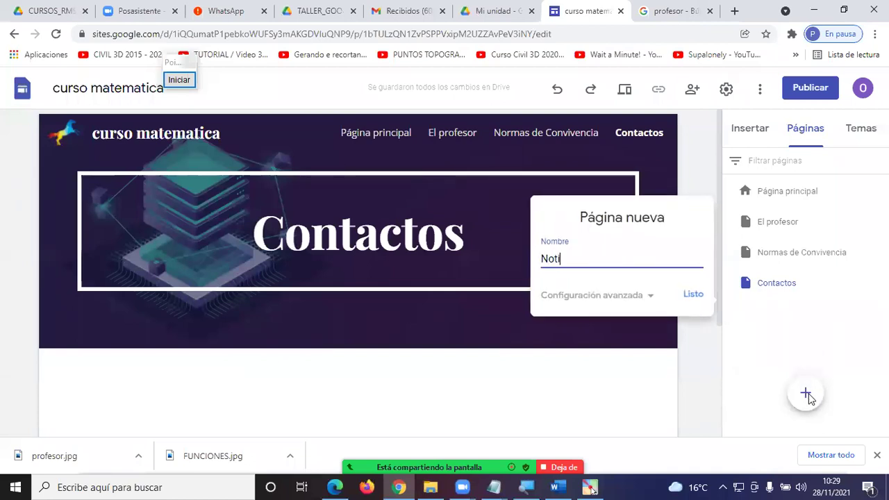
{"action": "type", "text": "cias"}
{"action": "left_click", "coordinate": [696, 299]}
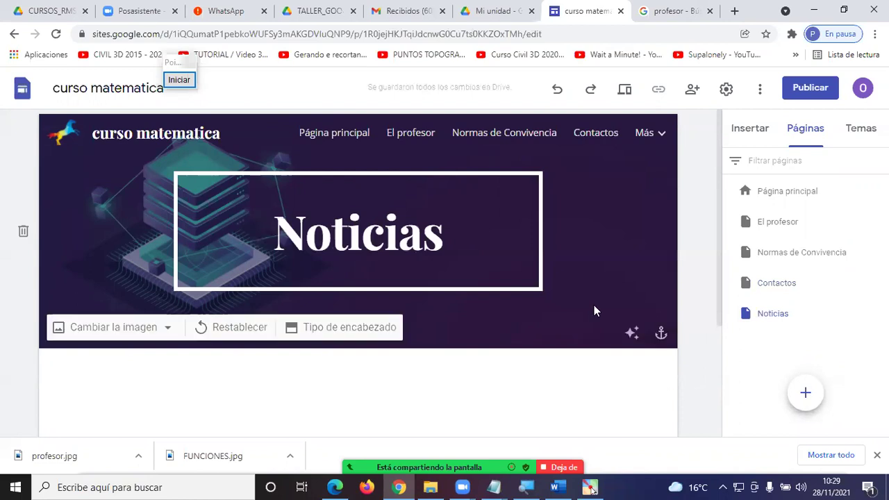
- Widen the Noticias title box to both sides across the banner
{"action": "left_click_drag", "start_coordinate": [540, 233], "coordinate": [645, 238]}
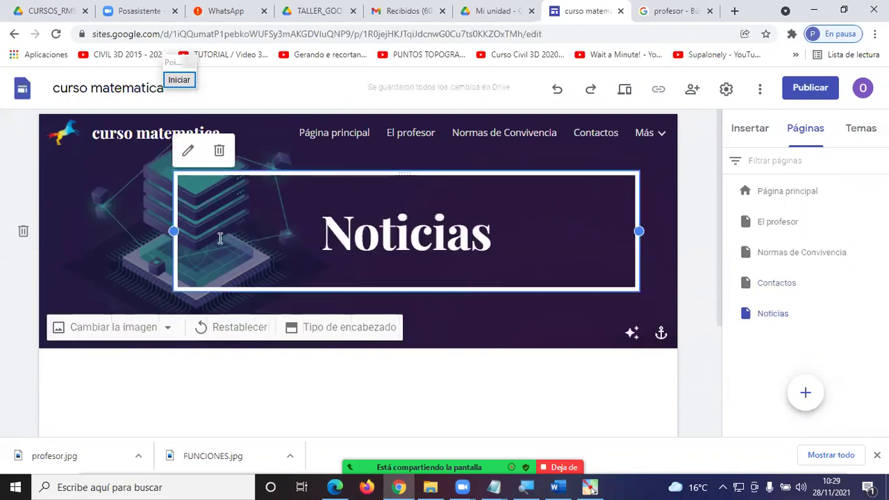
{"action": "left_click_drag", "start_coordinate": [174, 231], "coordinate": [74, 231]}
{"action": "left_click", "coordinate": [477, 385]}
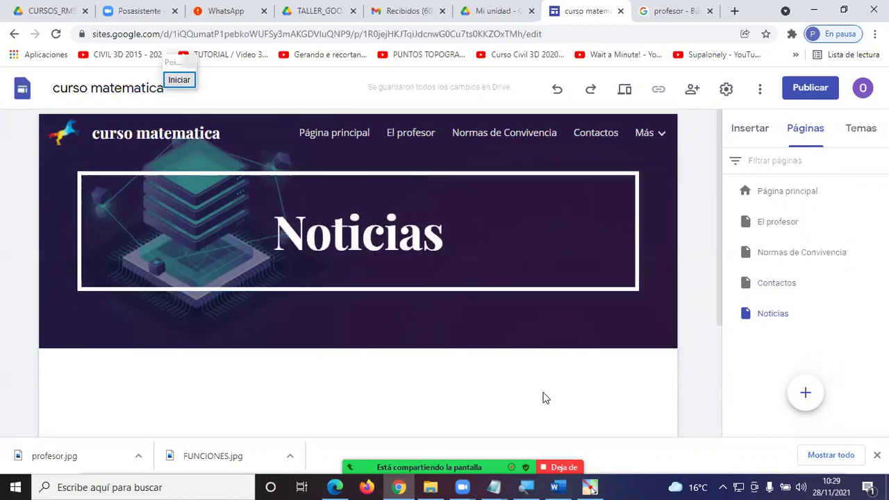
{"action": "scroll", "coordinate": [546, 398], "scroll_direction": "down", "scroll_amount": 2}
{"action": "scroll", "coordinate": [545, 398], "scroll_direction": "up", "scroll_amount": 2}
{"action": "mouse_move", "coordinate": [554, 420]}
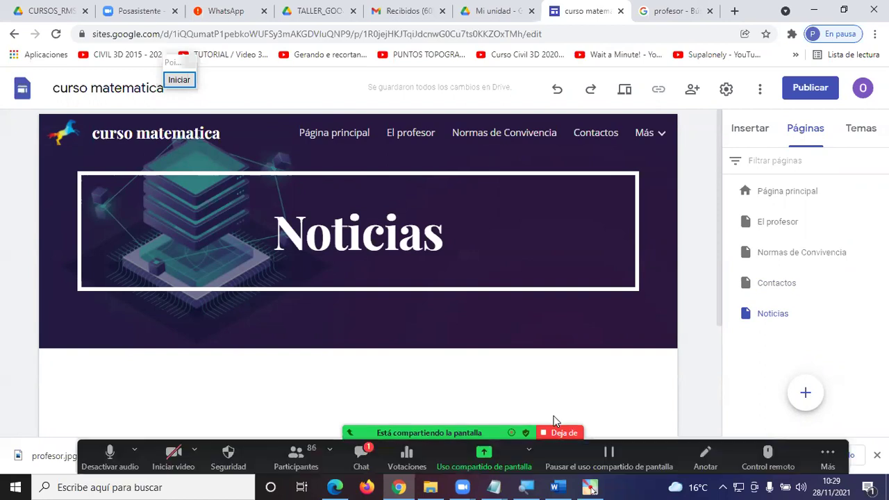
{"action": "key", "text": "alt+h"}
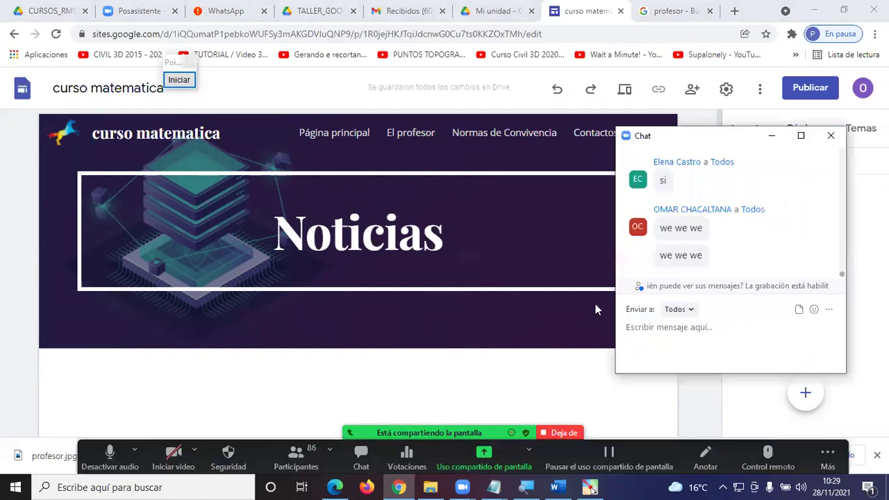
{"action": "left_click", "coordinate": [595, 309]}
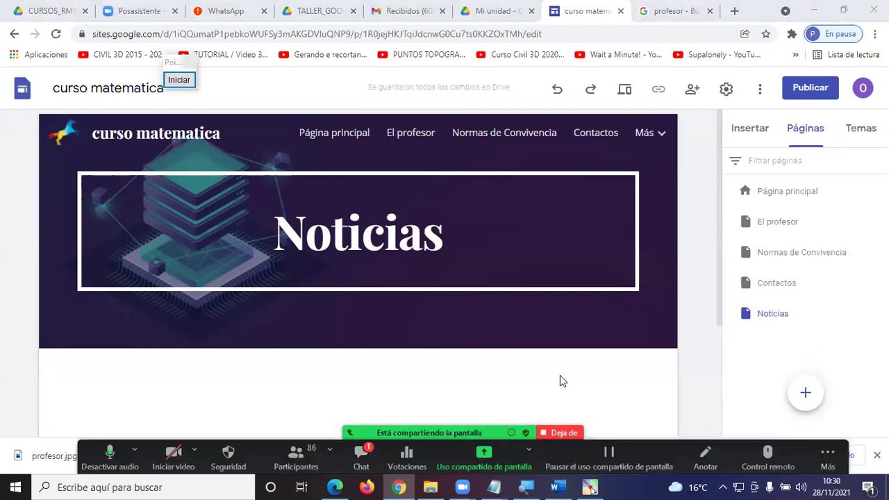
{"action": "key", "text": "alt+h"}
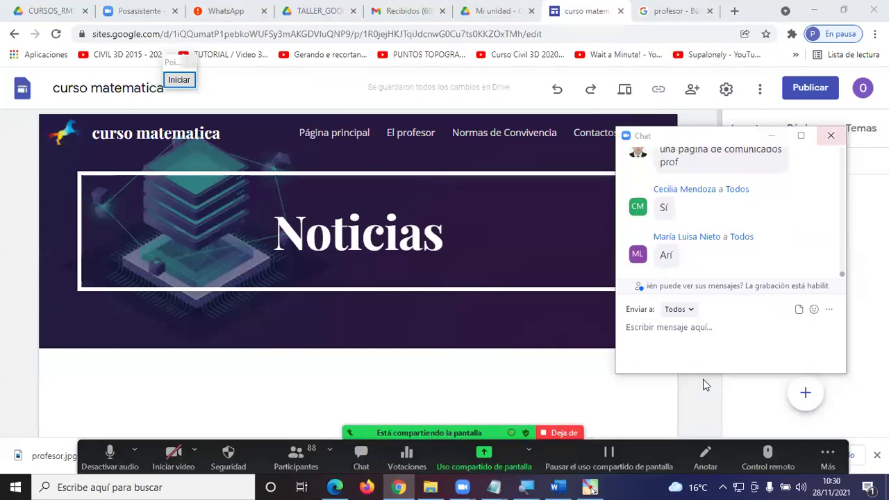
{"action": "key", "text": "alt+h"}
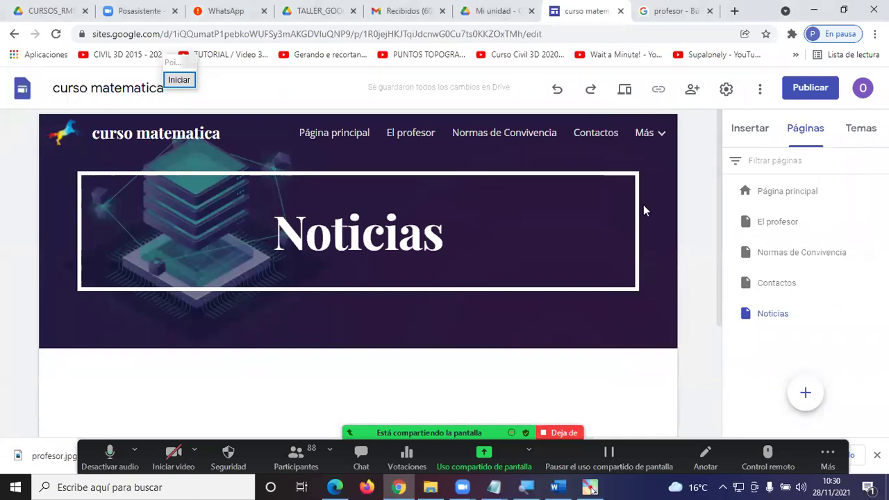
{"action": "scroll", "coordinate": [539, 291], "scroll_direction": "down", "scroll_amount": 2}
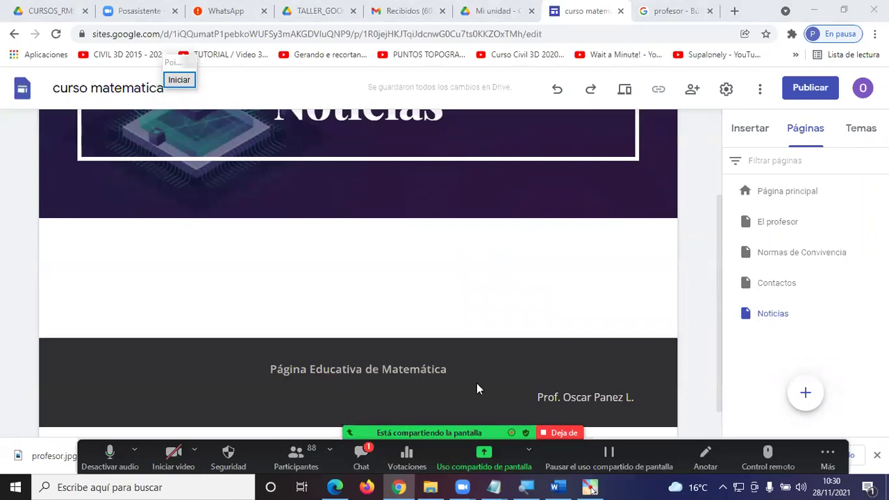
{"action": "key", "text": "alt+h"}
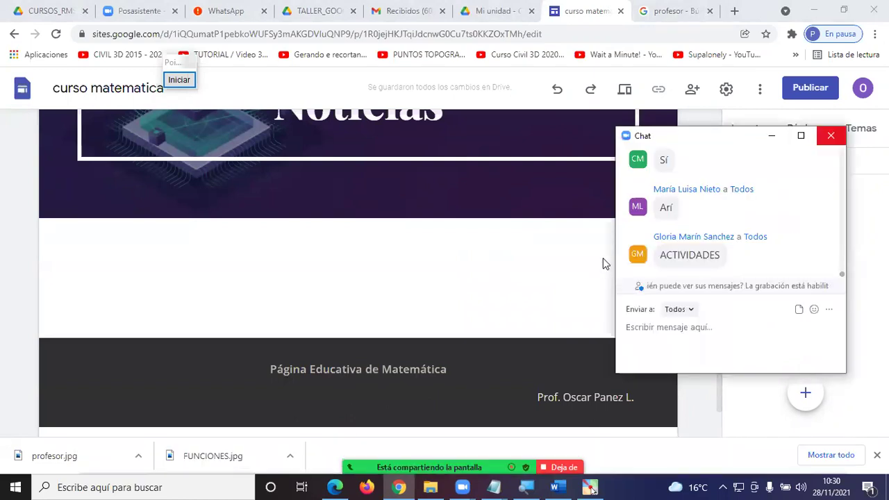
{"action": "key", "text": "alt+h"}
{"action": "scroll", "coordinate": [697, 231], "scroll_direction": "up", "scroll_amount": 3}
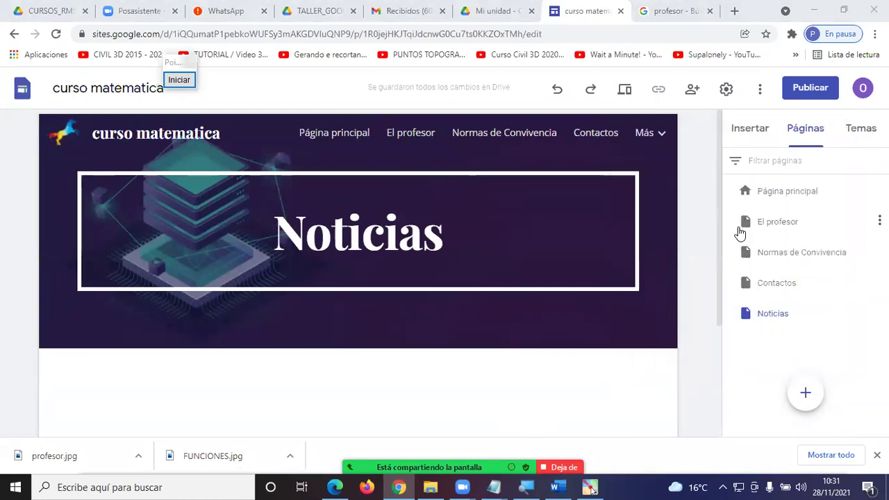
- Bring the Sites editor in front of the Zoom meeting chat so the page list shows
{"action": "left_click", "coordinate": [697, 273]}
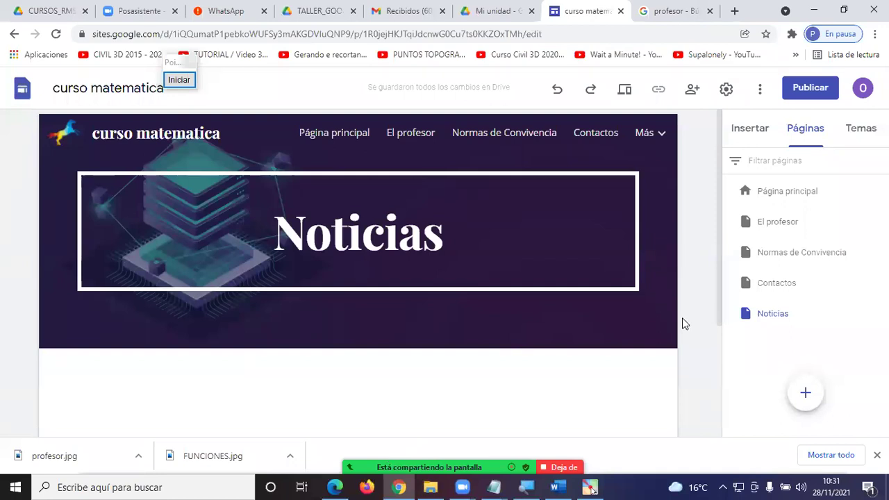
{"action": "key", "text": "alt+h"}
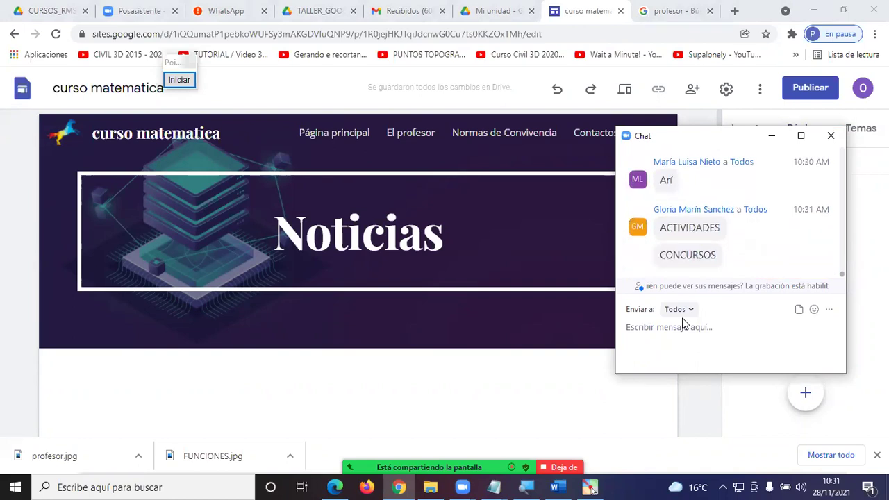
{"action": "left_click", "coordinate": [702, 243]}
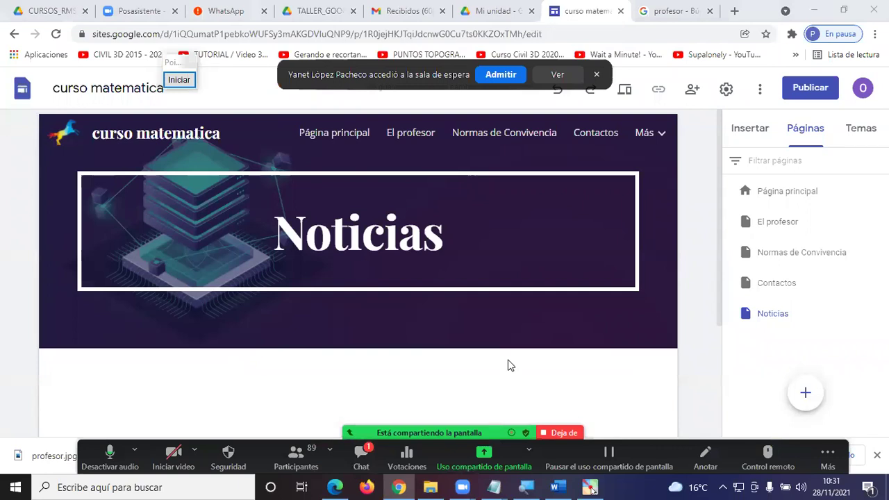
{"action": "key", "text": "alt+h"}
{"action": "key", "text": "alt+h"}
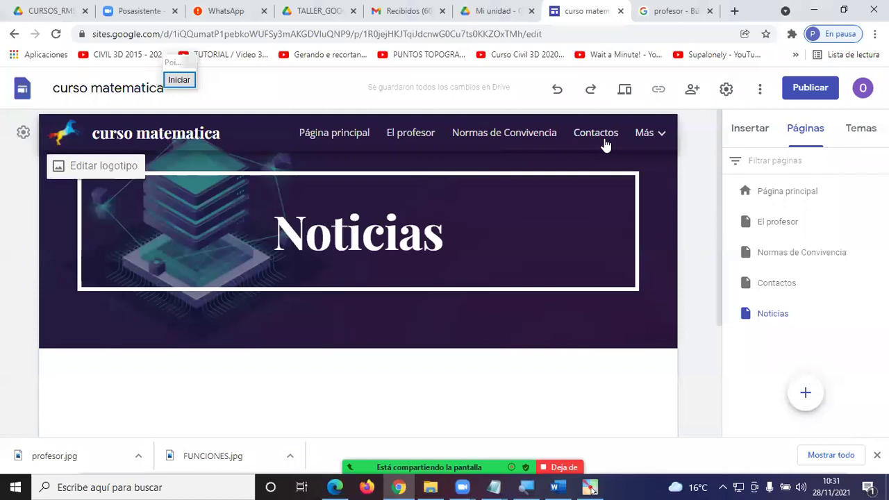
{"action": "mouse_move", "coordinate": [636, 139]}
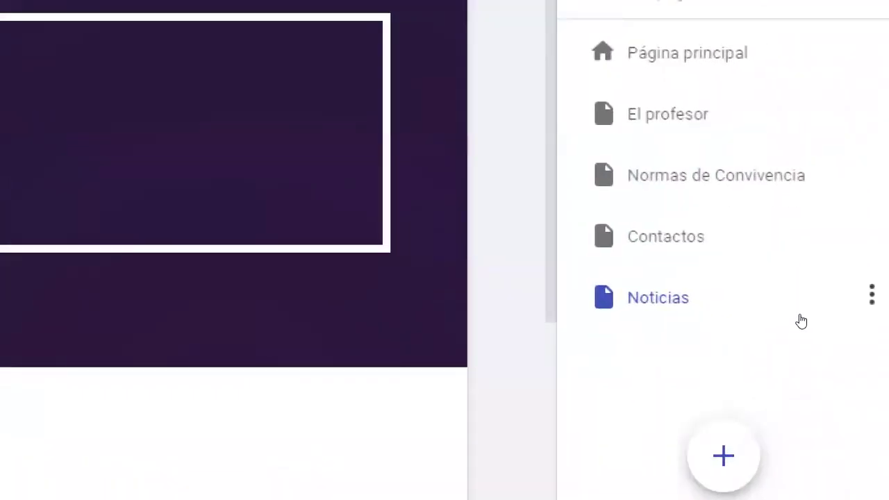
- Rename the Noticias page to 'Servicios' in its Propiedades dialog
{"action": "left_click", "coordinate": [872, 294]}
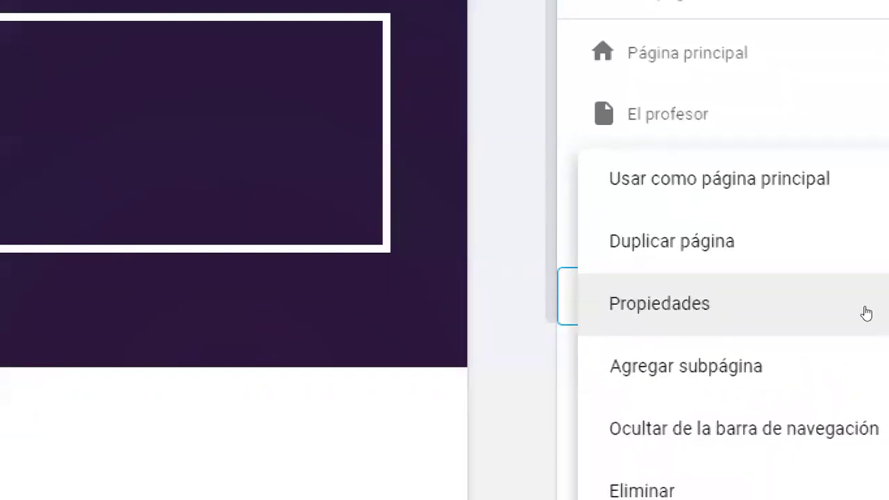
{"action": "left_click", "coordinate": [822, 325]}
{"action": "key", "text": "ctrl+a"}
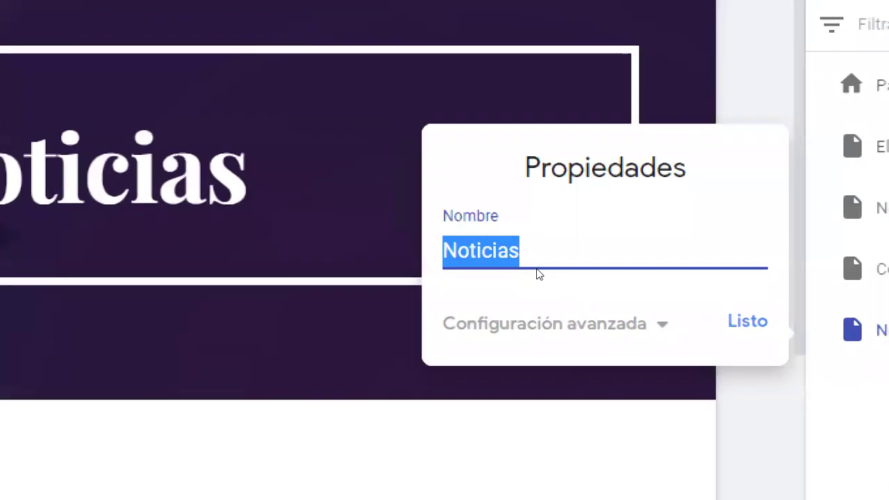
{"action": "type", "text": "Servicios"}
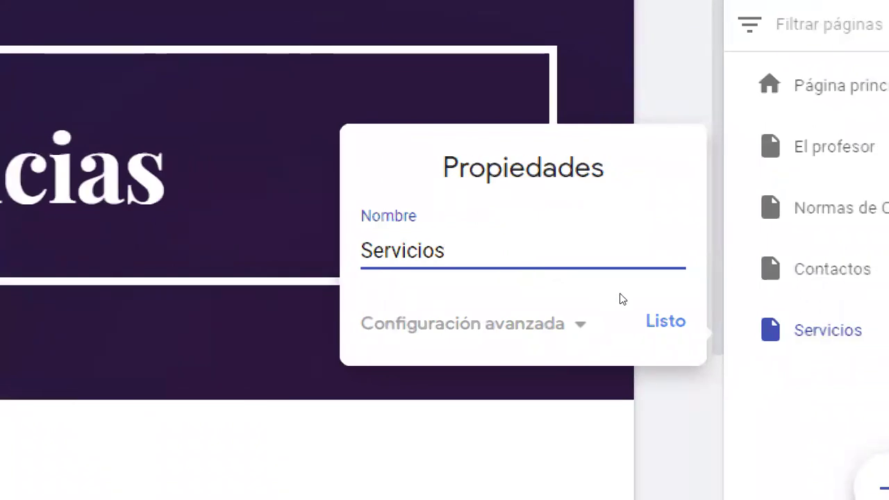
{"action": "left_click", "coordinate": [684, 317]}
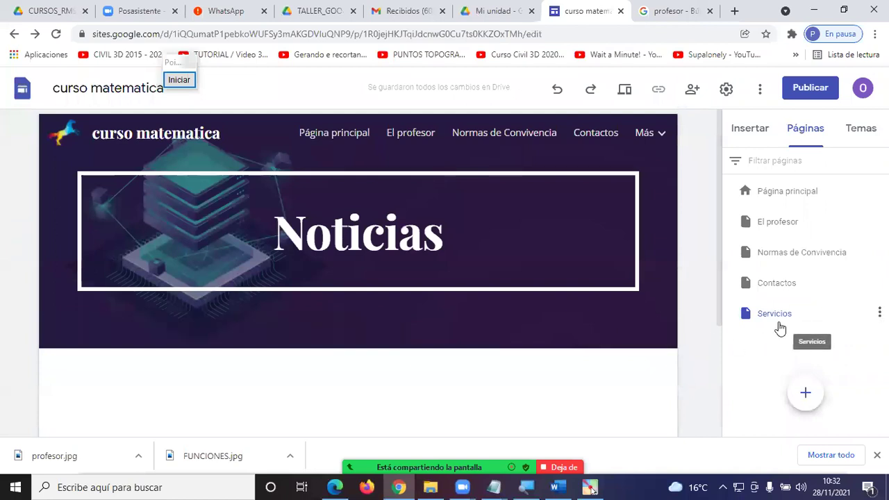
- Replace the banner title text 'Noticias' with 'Servicios'
{"action": "left_click", "coordinate": [554, 260]}
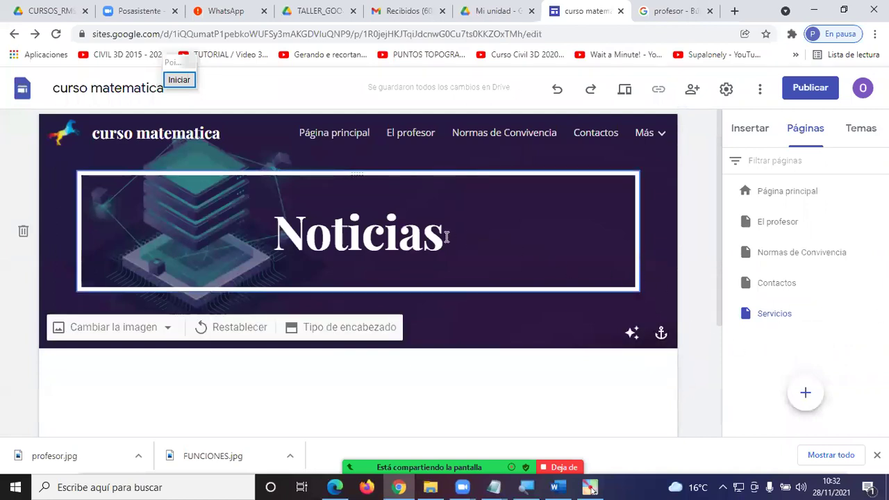
{"action": "left_click", "coordinate": [446, 237]}
{"action": "left_click_drag", "start_coordinate": [446, 237], "coordinate": [262, 235]}
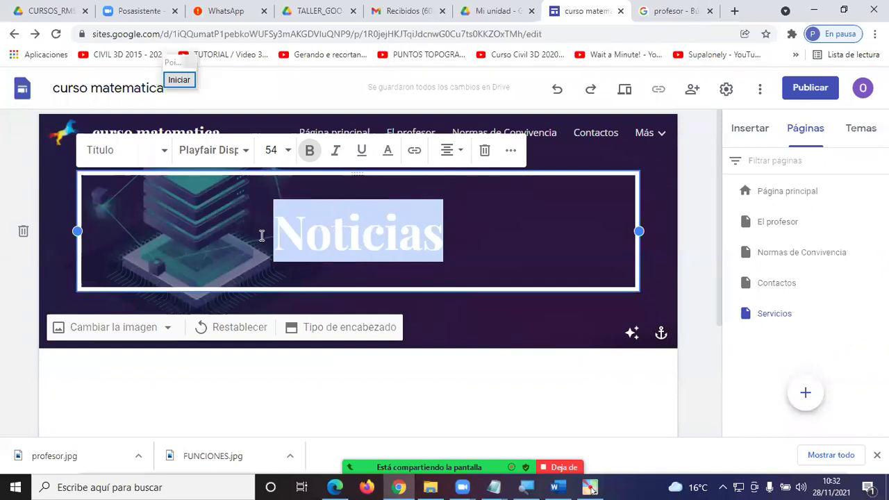
{"action": "type", "text": "Servicios"}
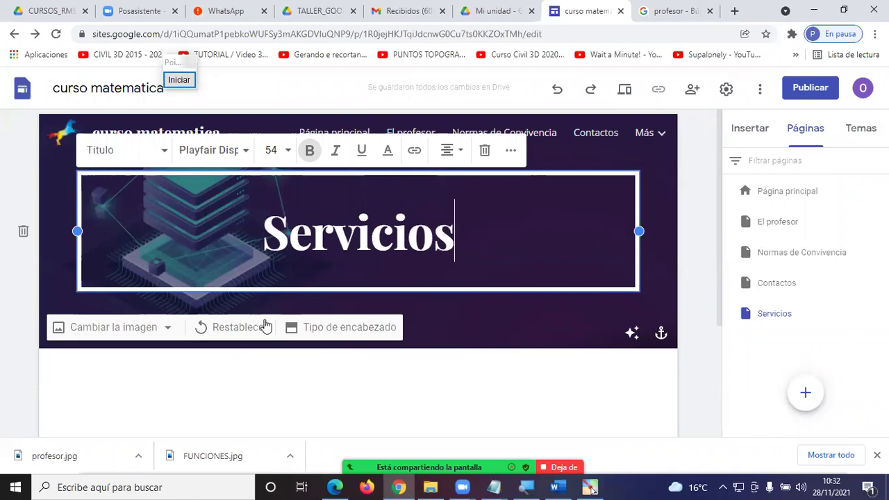
{"action": "left_click", "coordinate": [273, 379]}
{"action": "scroll", "coordinate": [277, 383], "scroll_direction": "down", "scroll_amount": 1}
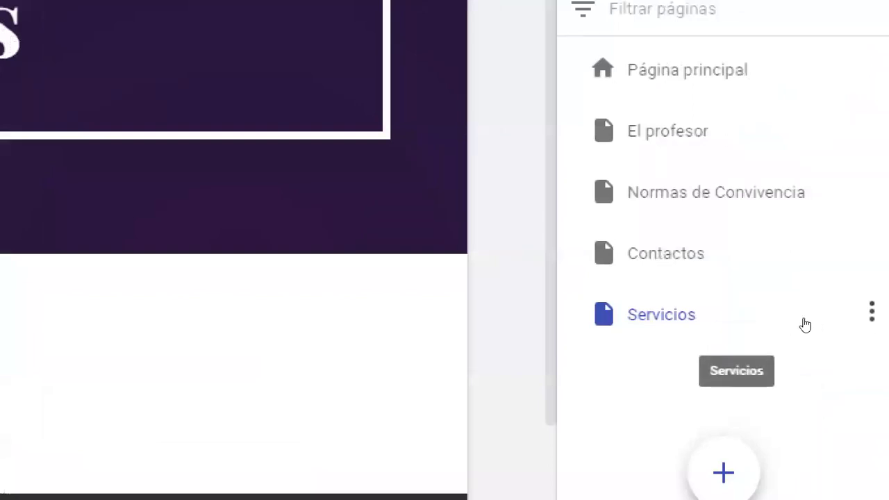
- Add a subpage named 'Comunicados' under Servicios
{"action": "left_click", "coordinate": [872, 311]}
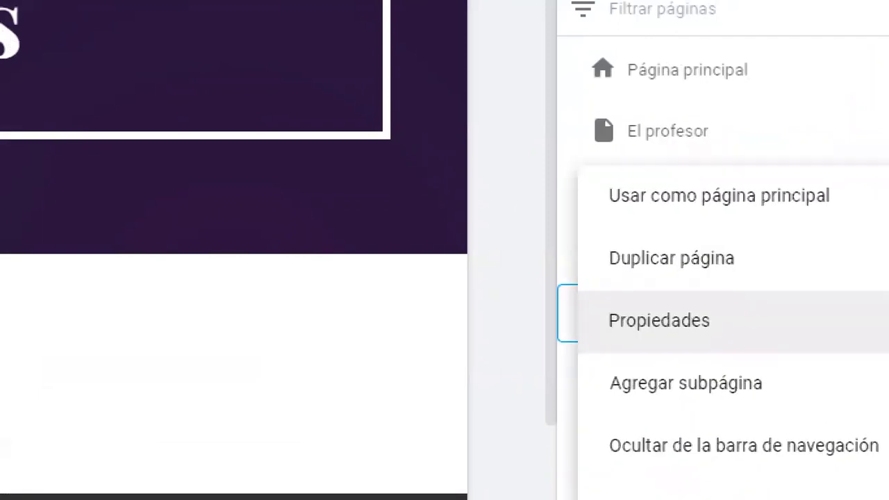
{"action": "left_click", "coordinate": [824, 357]}
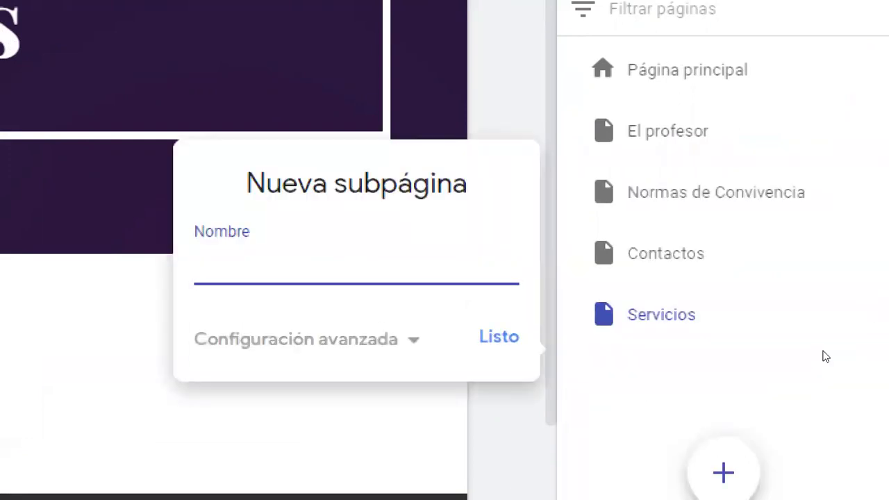
{"action": "type", "text": "Comunicado"}
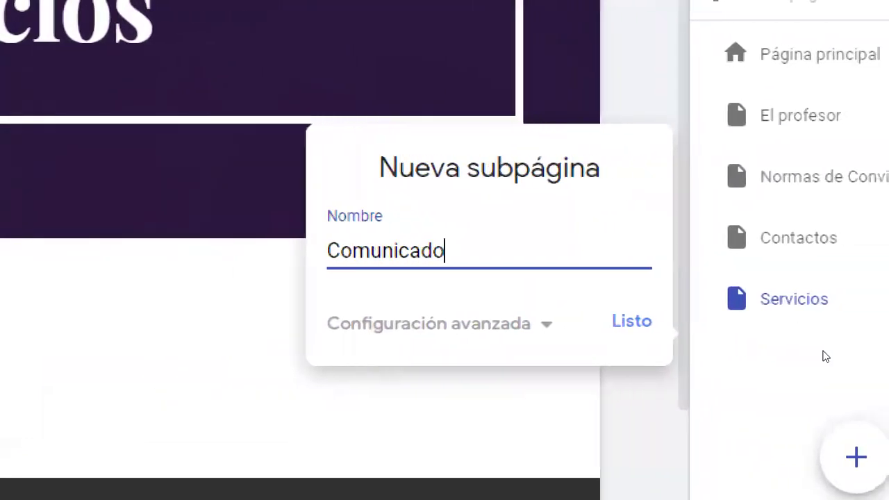
{"action": "type", "text": "s"}
{"action": "key", "text": "Return"}
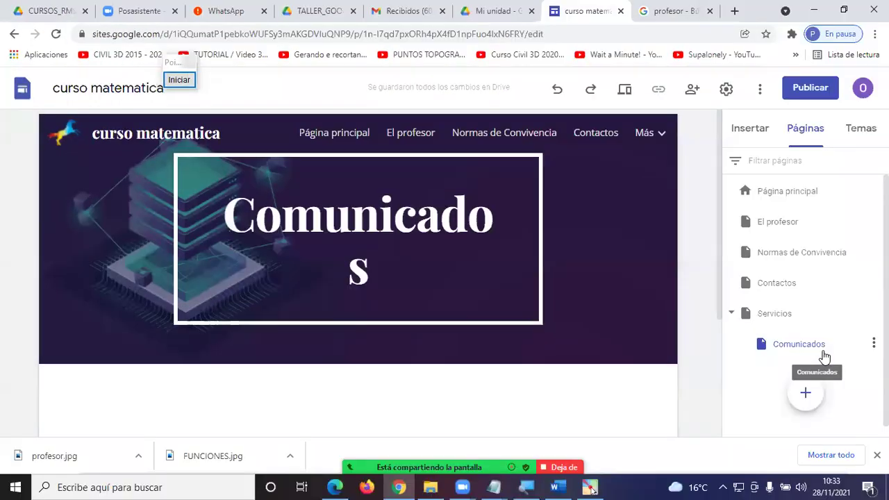
- Widen the Comunicados title box on both sides so it fits on one line
{"action": "left_click", "coordinate": [544, 254]}
{"action": "left_click_drag", "start_coordinate": [544, 240], "coordinate": [639, 232]}
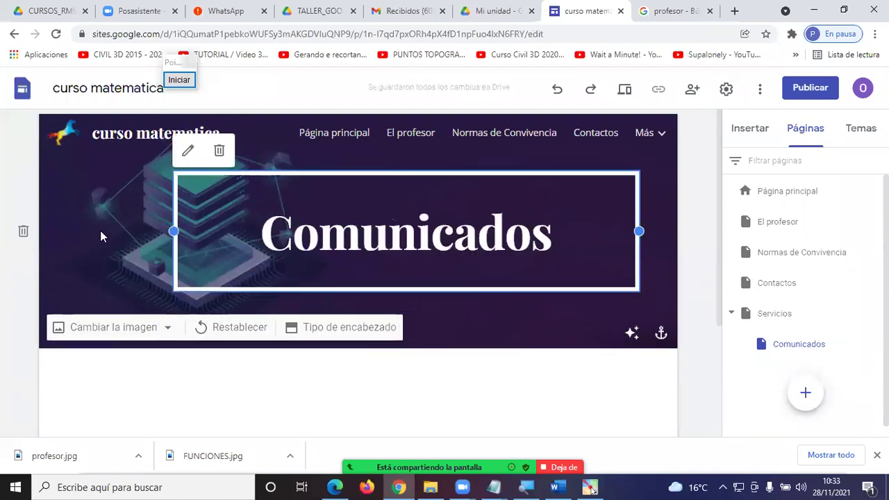
{"action": "left_click_drag", "start_coordinate": [172, 230], "coordinate": [82, 235]}
{"action": "left_click", "coordinate": [379, 365]}
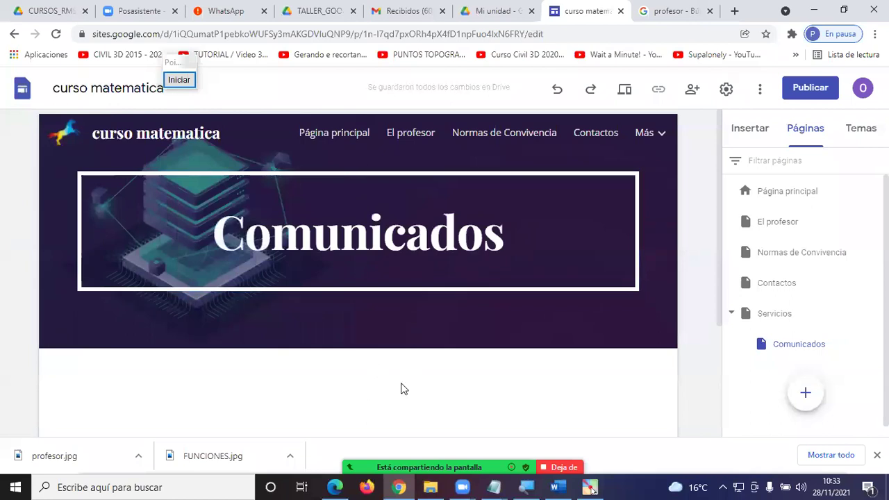
- Add a subpage named 'Concursos' under Servicios
{"action": "mouse_move", "coordinate": [836, 324]}
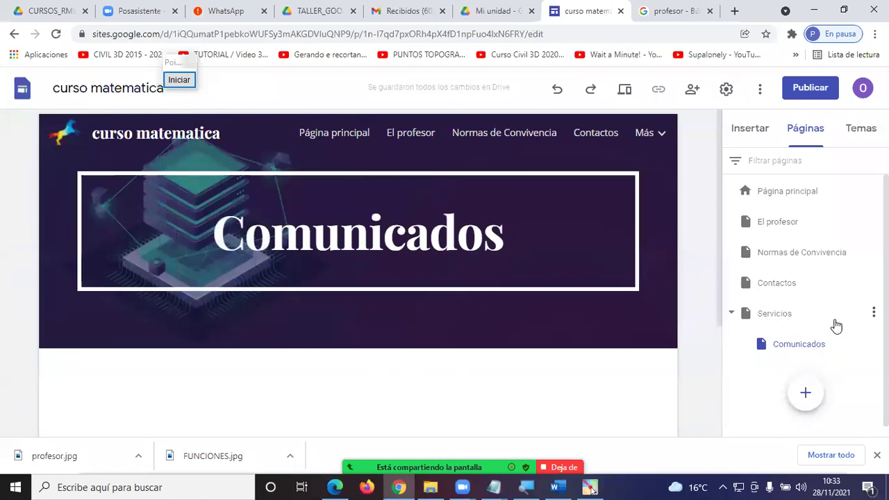
{"action": "left_click", "coordinate": [874, 312]}
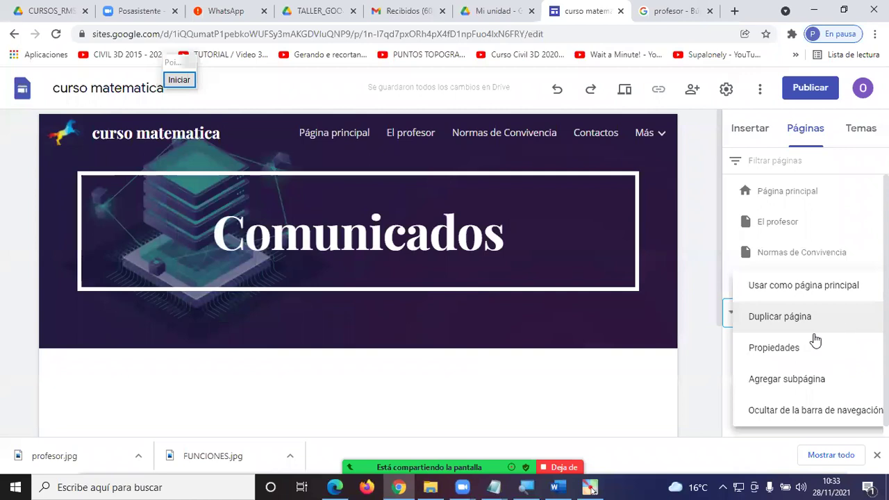
{"action": "left_click", "coordinate": [796, 380]}
{"action": "type", "text": "Concursos"}
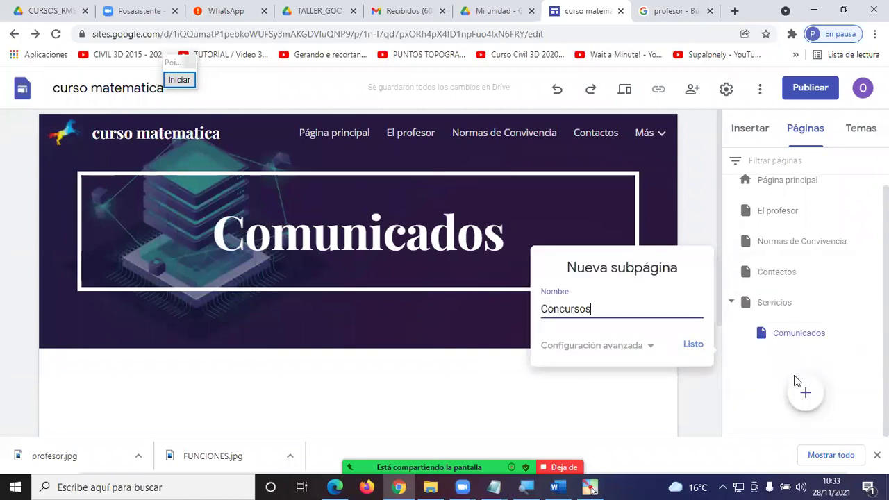
{"action": "key", "text": "Return"}
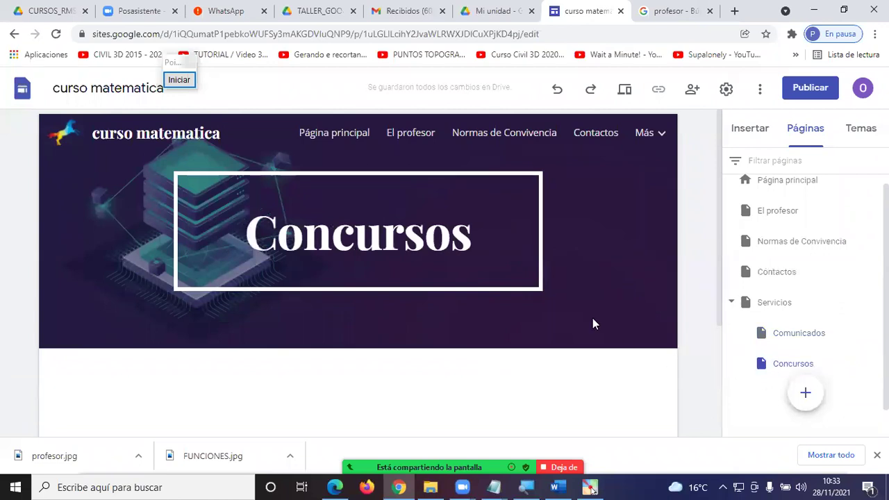
- Widen the Concursos title box to both sides across the banner
{"action": "left_click_drag", "start_coordinate": [542, 231], "coordinate": [643, 236]}
{"action": "left_click_drag", "start_coordinate": [176, 232], "coordinate": [79, 247]}
{"action": "left_click", "coordinate": [357, 365]}
{"action": "scroll", "coordinate": [837, 366], "scroll_direction": "down", "scroll_amount": 1}
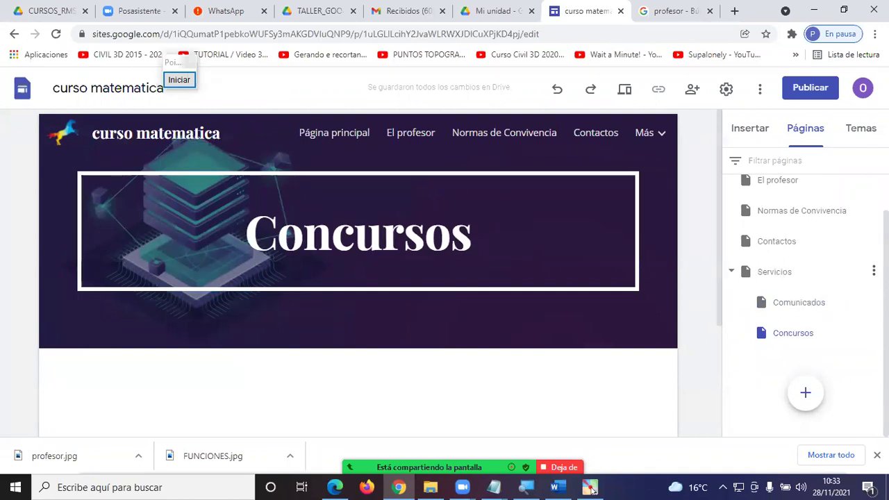
- Add a 'Noticias' subpage under Servicios, then go back to Servicios via the Más menu
{"action": "left_click", "coordinate": [874, 271]}
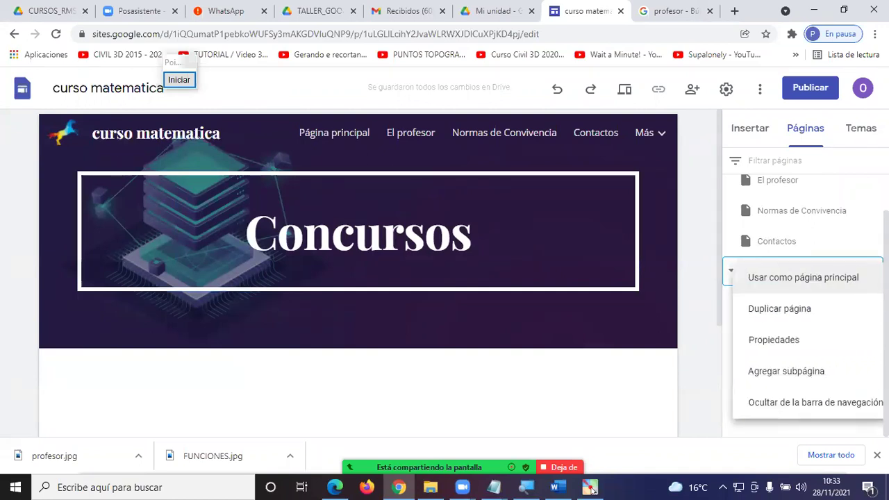
{"action": "left_click", "coordinate": [798, 371]}
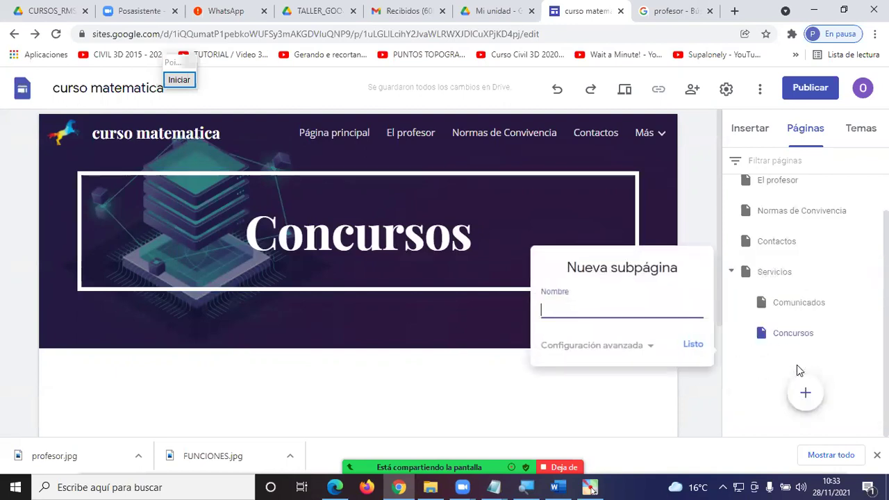
{"action": "type", "text": "Noticias"}
{"action": "key", "text": "Return"}
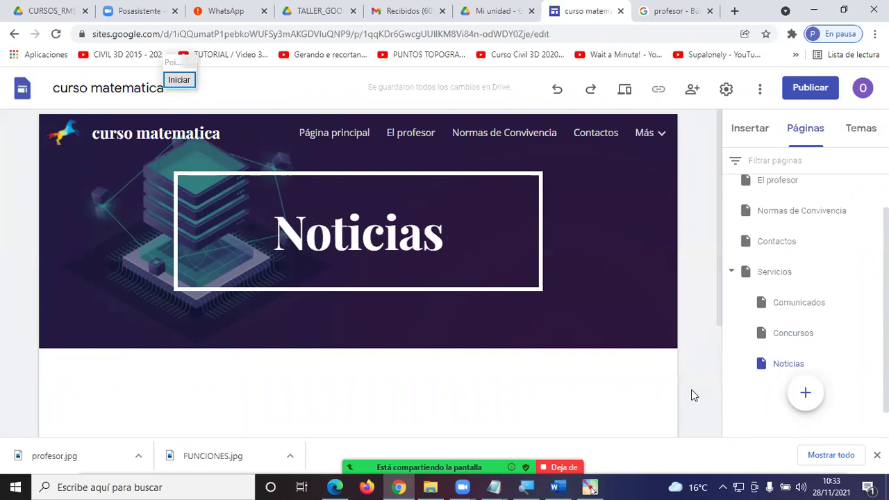
{"action": "left_click", "coordinate": [660, 141]}
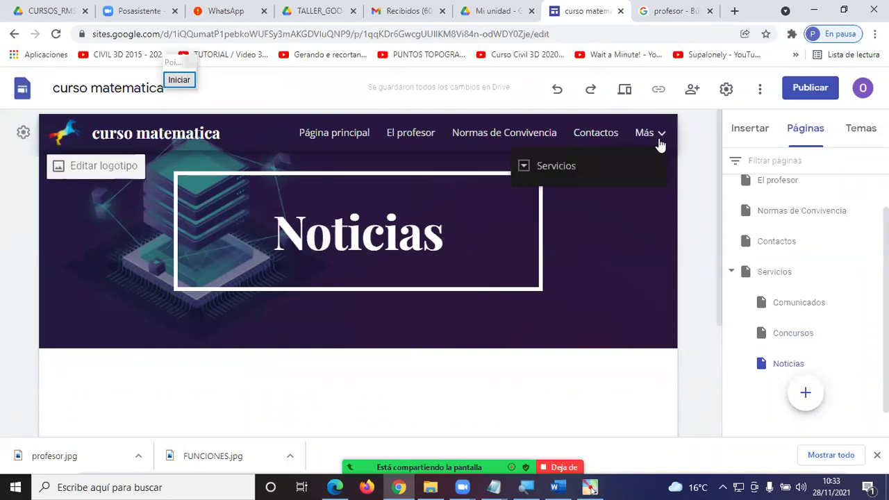
{"action": "left_click", "coordinate": [569, 165]}
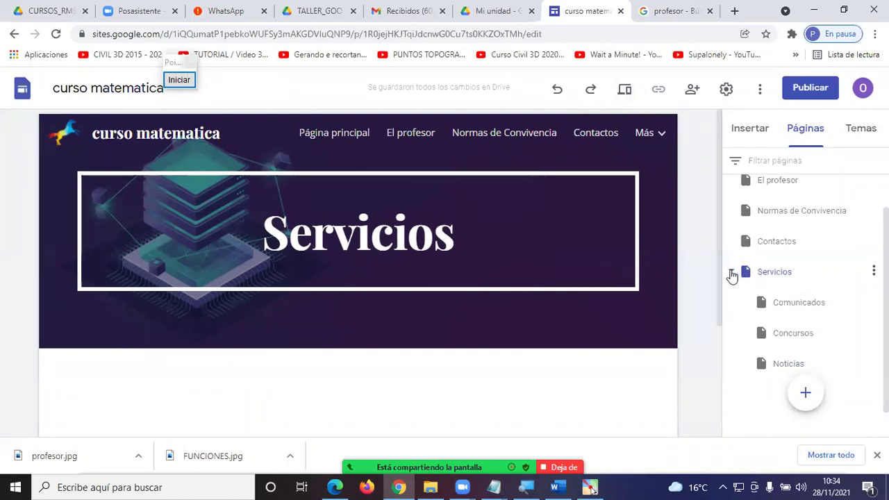
- Drag Servicios and its three subpages above Normas de Convivencia in the page list
{"action": "left_click_drag", "start_coordinate": [744, 275], "coordinate": [742, 234]}
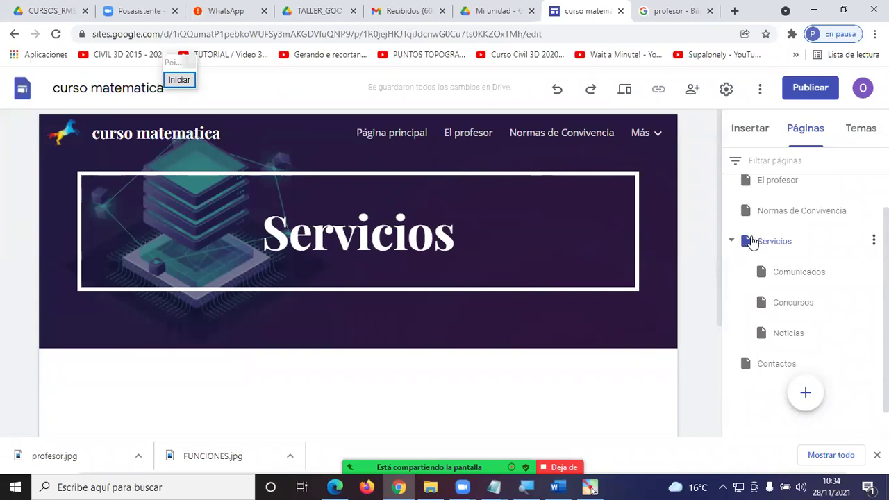
{"action": "left_click_drag", "start_coordinate": [750, 245], "coordinate": [747, 210]}
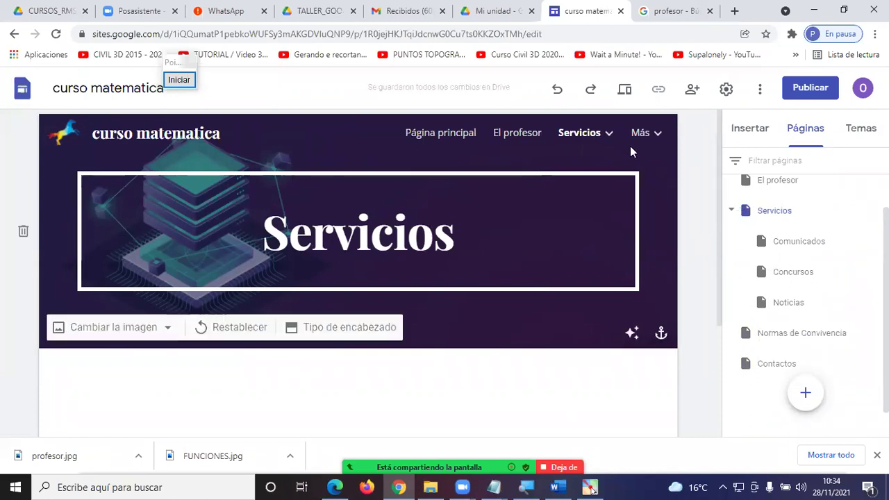
{"action": "mouse_move", "coordinate": [610, 142]}
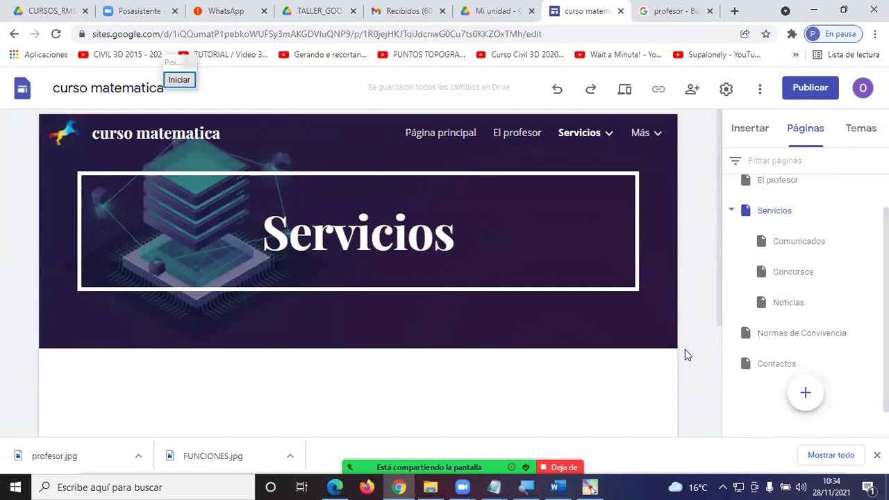
- Preview the site and view the Página principal and El profesor pages
{"action": "left_click", "coordinate": [623, 91]}
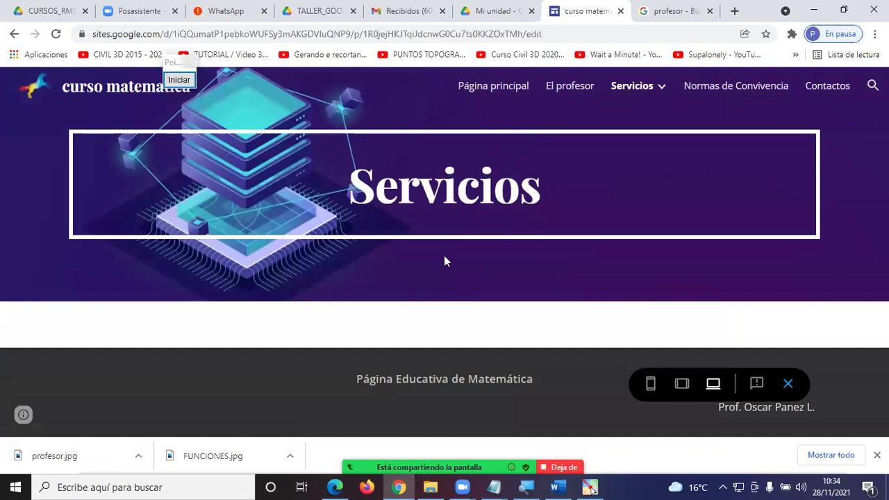
{"action": "left_click", "coordinate": [493, 92]}
{"action": "scroll", "coordinate": [447, 209], "scroll_direction": "down", "scroll_amount": 5}
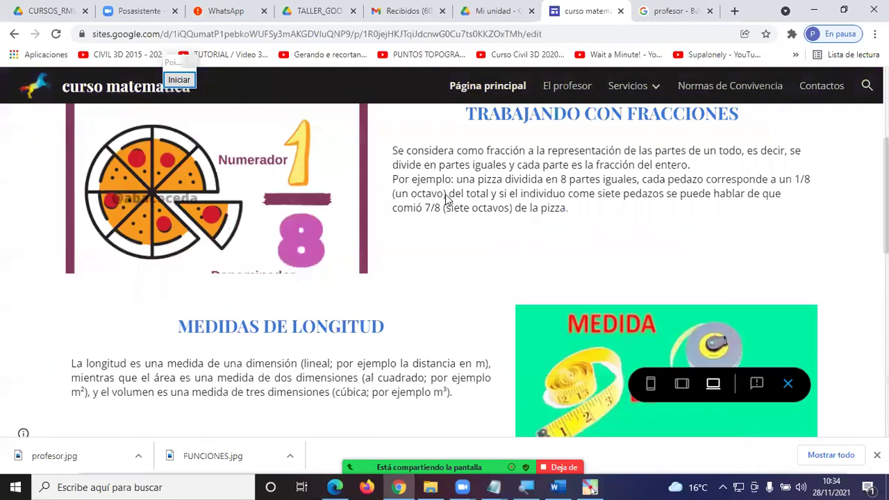
{"action": "scroll", "coordinate": [447, 225], "scroll_direction": "up", "scroll_amount": 4}
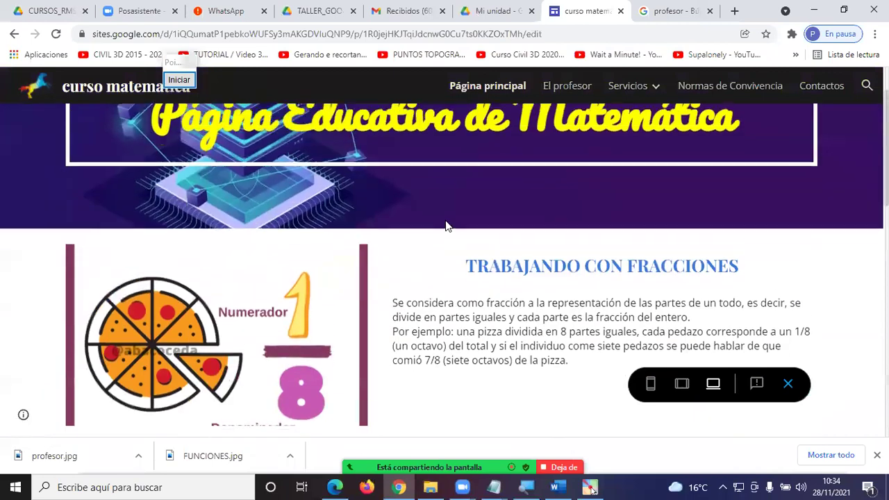
{"action": "left_click", "coordinate": [566, 88]}
{"action": "scroll", "coordinate": [501, 205], "scroll_direction": "down", "scroll_amount": 3}
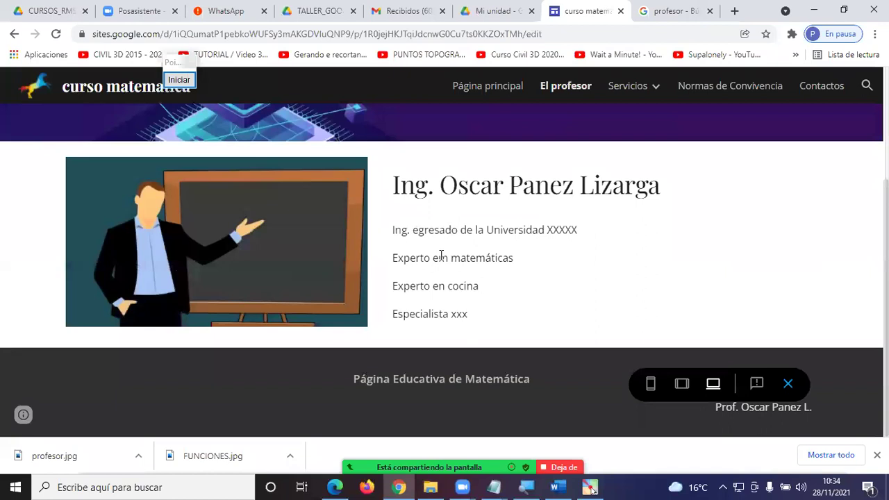
{"action": "scroll", "coordinate": [441, 255], "scroll_direction": "up", "scroll_amount": 3}
- Browse Contactos, Normas de Convivencia and the Comunicados, Concursos and Noticias subpages in preview
{"action": "mouse_move", "coordinate": [644, 94]}
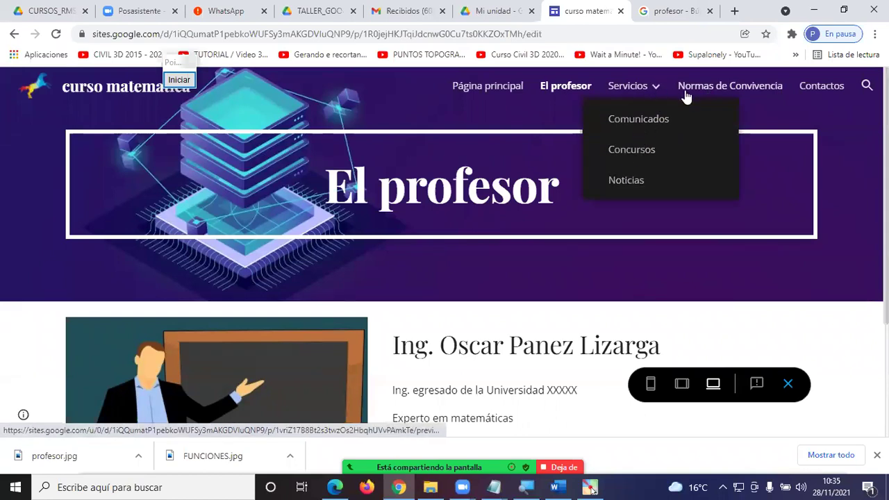
{"action": "left_click", "coordinate": [809, 90]}
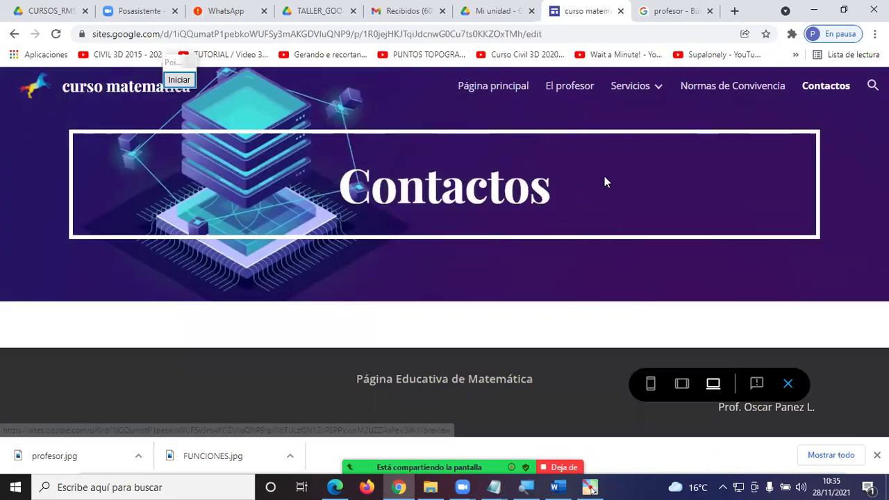
{"action": "left_click", "coordinate": [735, 94]}
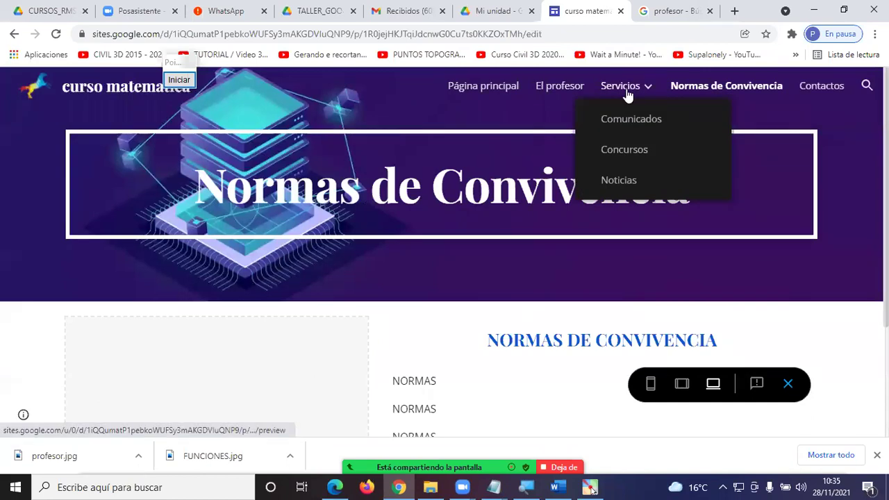
{"action": "left_click", "coordinate": [623, 121]}
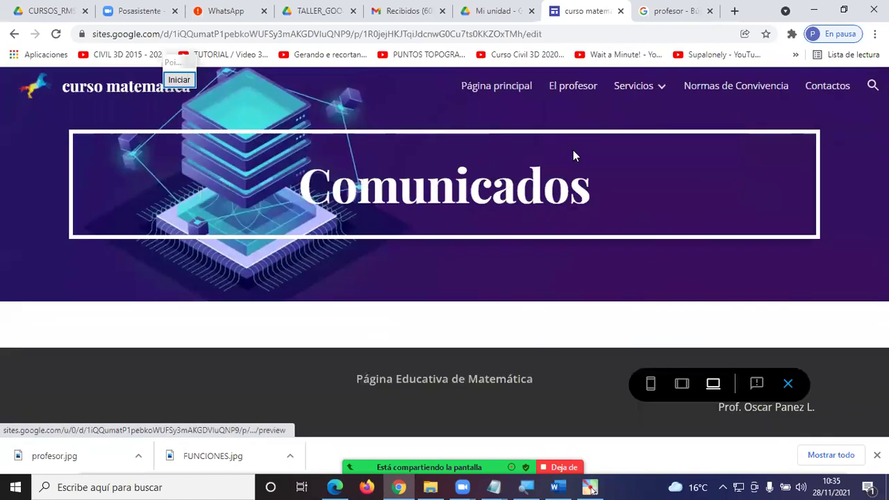
{"action": "mouse_move", "coordinate": [632, 85]}
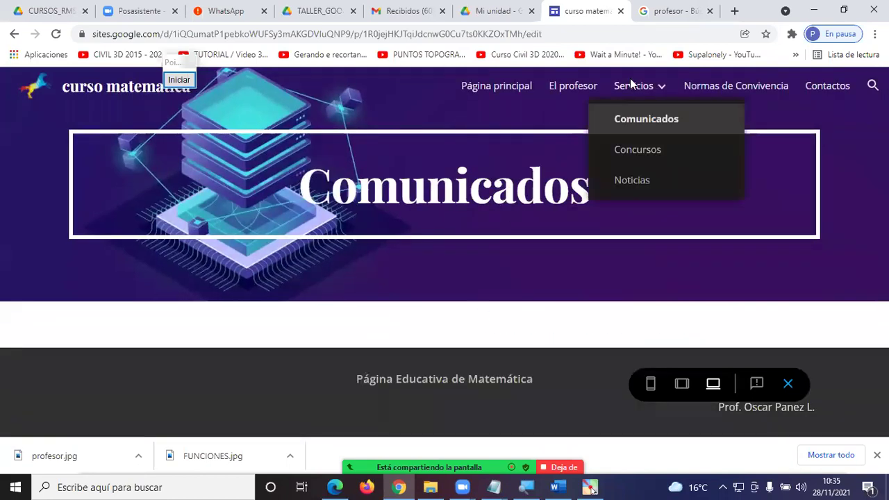
{"action": "left_click", "coordinate": [635, 150]}
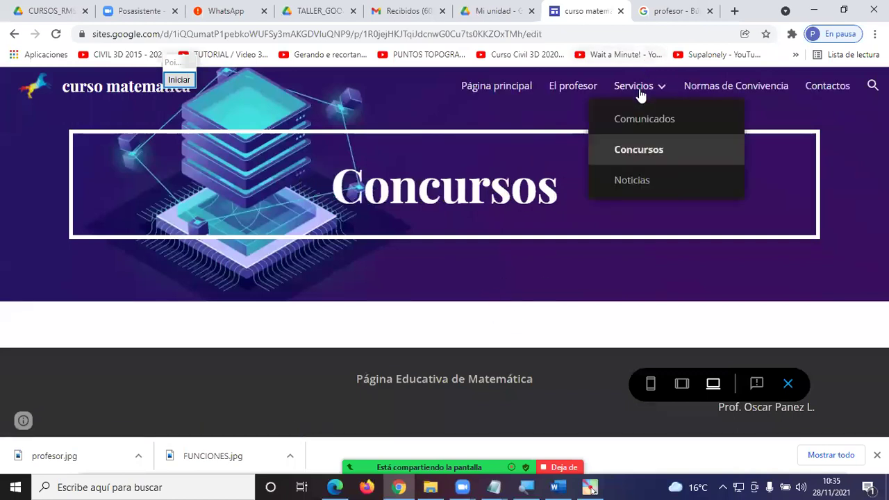
{"action": "left_click", "coordinate": [634, 182]}
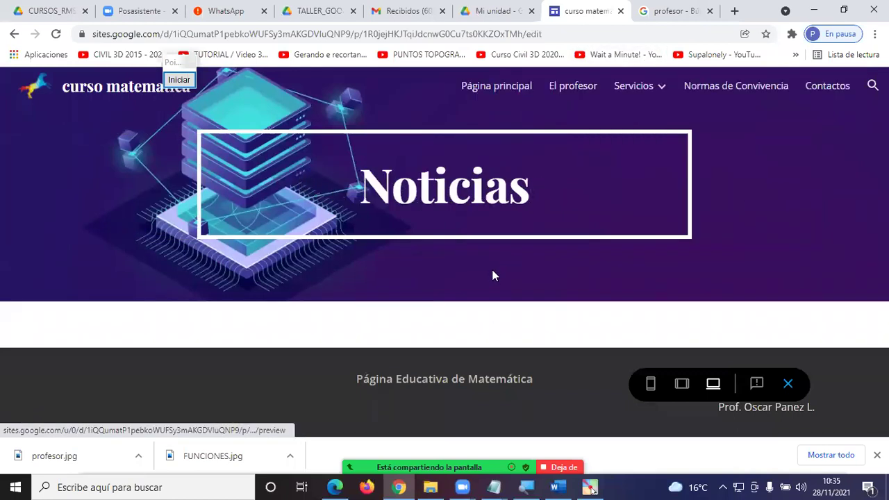
- Revisit El profesor and the home page, then exit the preview
{"action": "left_click", "coordinate": [573, 94]}
{"action": "scroll", "coordinate": [500, 311], "scroll_direction": "down", "scroll_amount": 2}
{"action": "scroll", "coordinate": [514, 292], "scroll_direction": "up", "scroll_amount": 2}
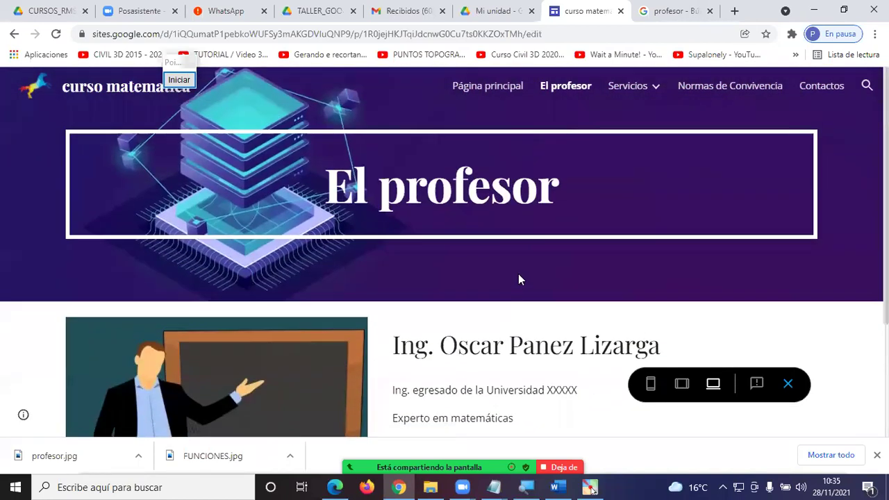
{"action": "left_click", "coordinate": [490, 95]}
{"action": "scroll", "coordinate": [436, 313], "scroll_direction": "down", "scroll_amount": 5}
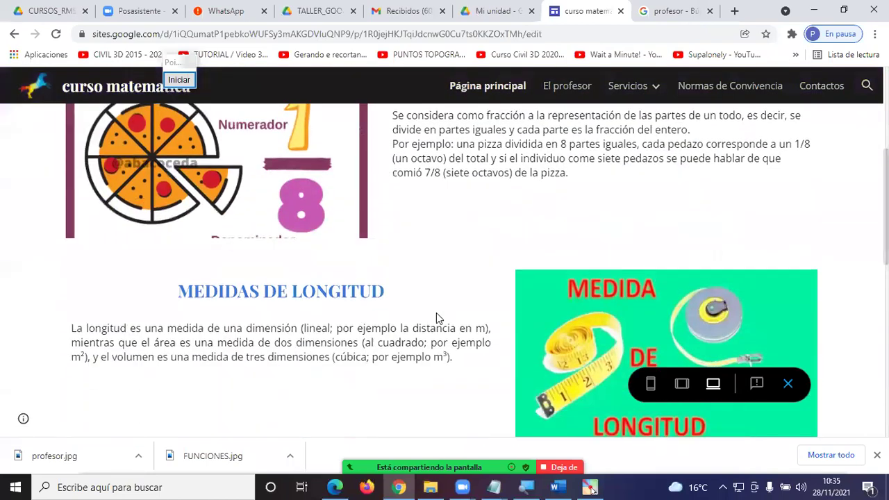
{"action": "scroll", "coordinate": [436, 318], "scroll_direction": "down", "scroll_amount": 5}
{"action": "scroll", "coordinate": [441, 308], "scroll_direction": "up", "scroll_amount": 8}
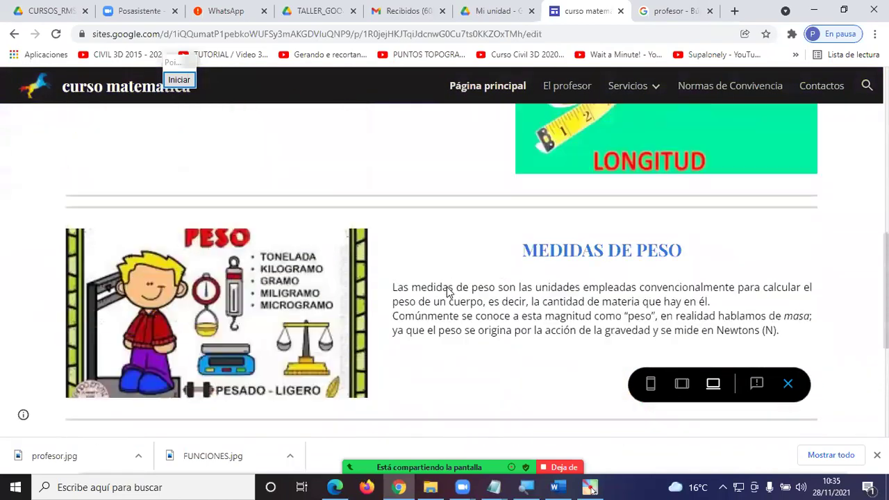
{"action": "scroll", "coordinate": [447, 292], "scroll_direction": "up", "scroll_amount": 3}
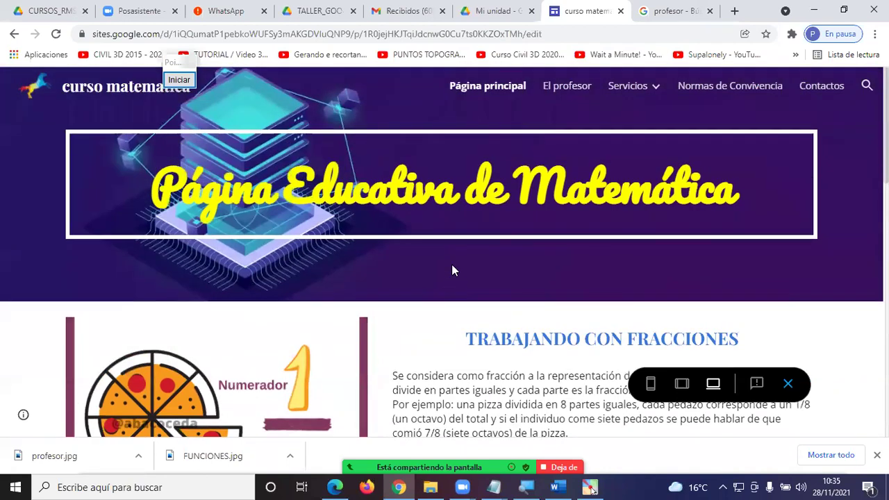
{"action": "left_click", "coordinate": [788, 383]}
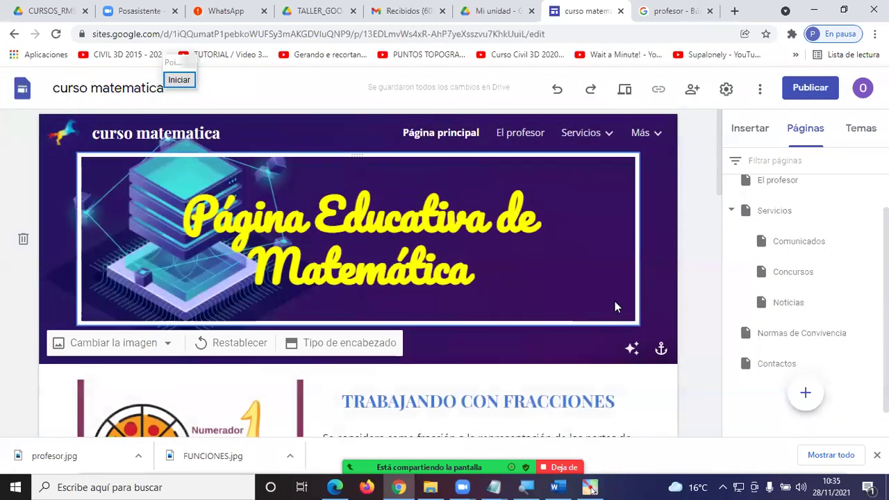
- Scroll toward the home page footer, briefly opening and closing the Zoom meeting chat
{"action": "scroll", "coordinate": [615, 308], "scroll_direction": "down", "scroll_amount": 3}
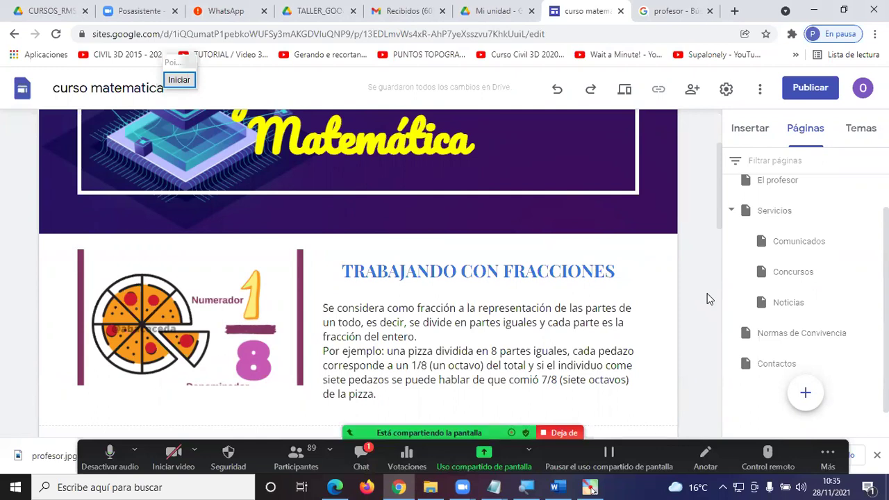
{"action": "left_click", "coordinate": [369, 486]}
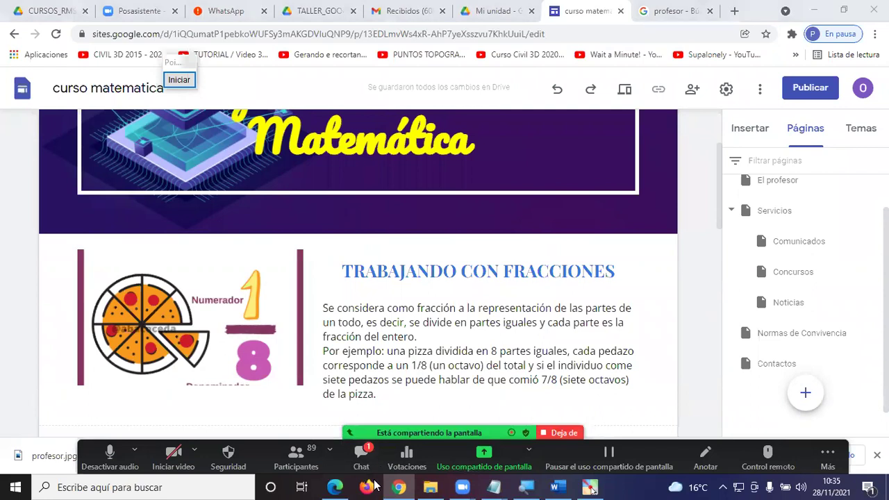
{"action": "left_click", "coordinate": [360, 455]}
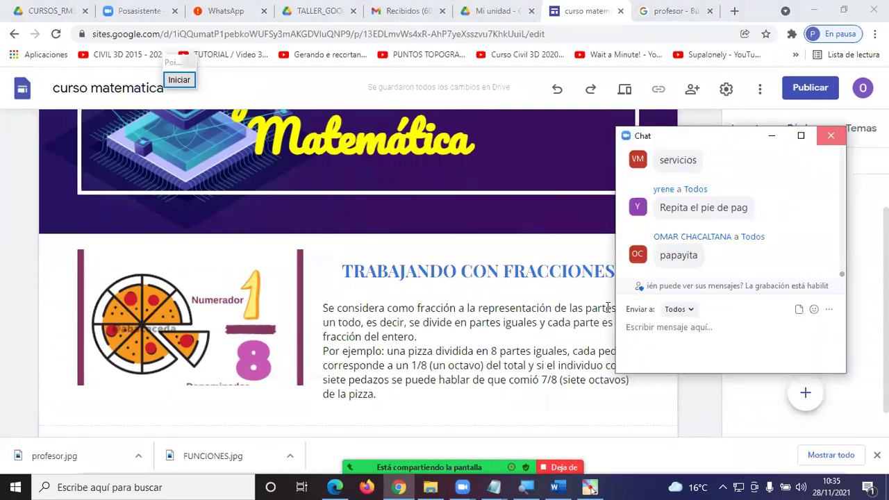
{"action": "left_click", "coordinate": [831, 136]}
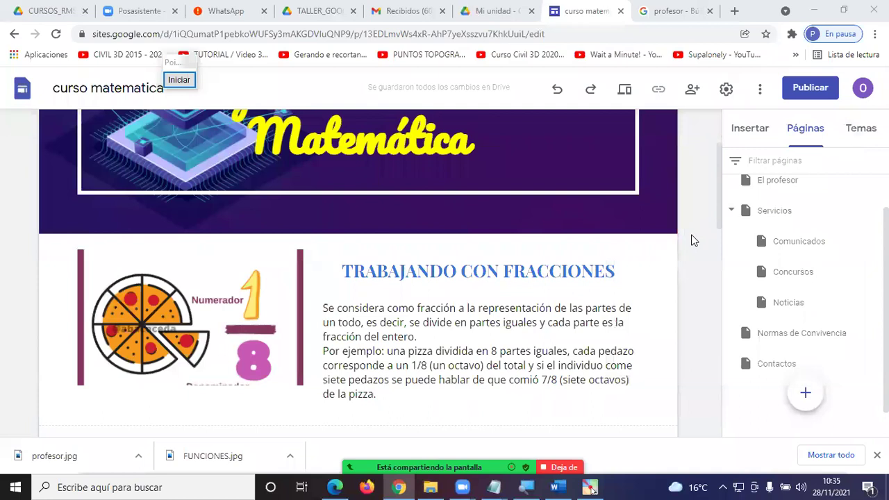
{"action": "scroll", "coordinate": [692, 240], "scroll_direction": "down", "scroll_amount": 10}
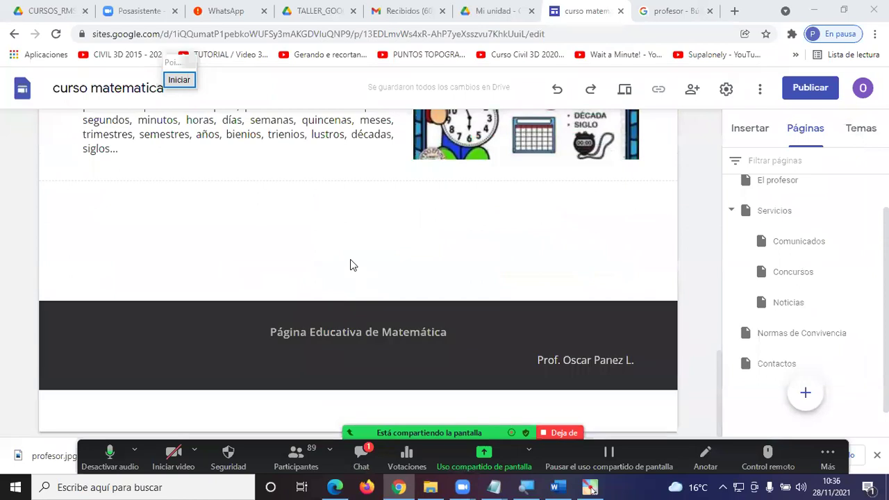
{"action": "left_click", "coordinate": [348, 358]}
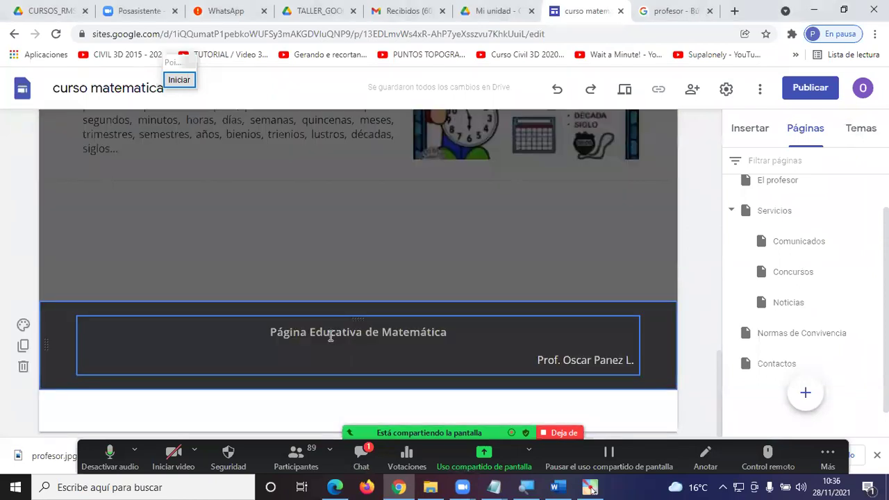
{"action": "left_click_drag", "start_coordinate": [272, 328], "coordinate": [487, 343]}
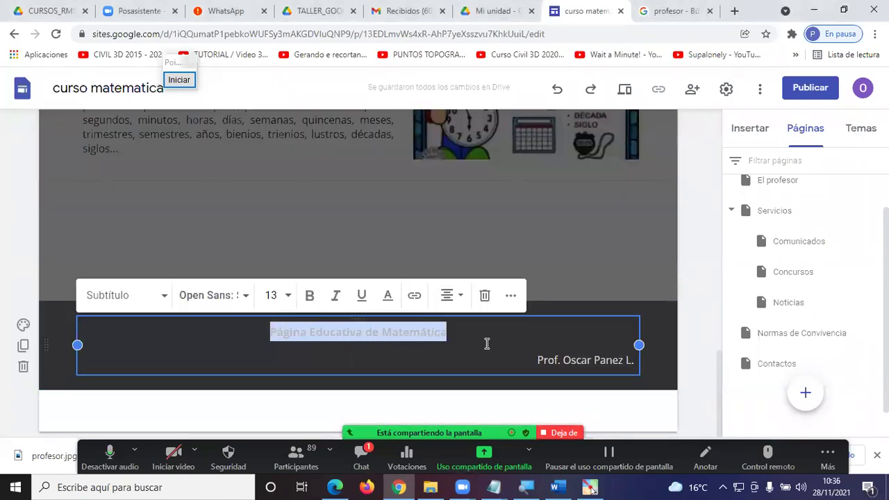
{"action": "left_click", "coordinate": [692, 358]}
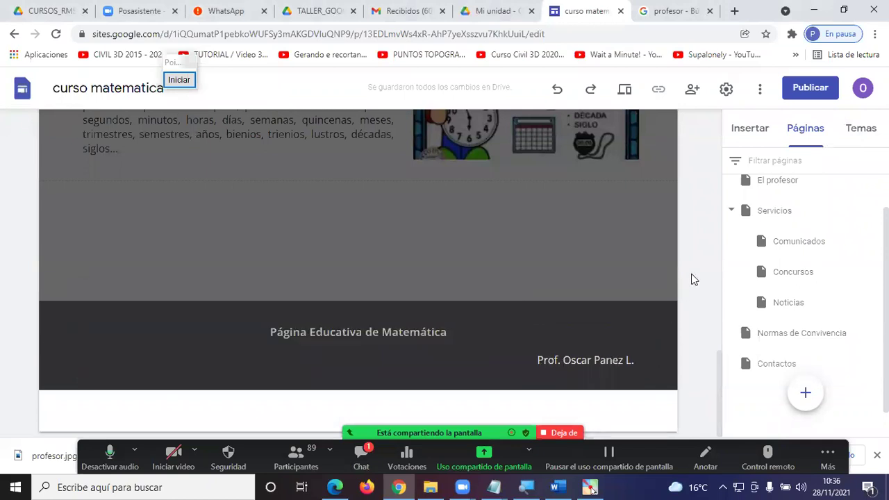
{"action": "mouse_move", "coordinate": [413, 338]}
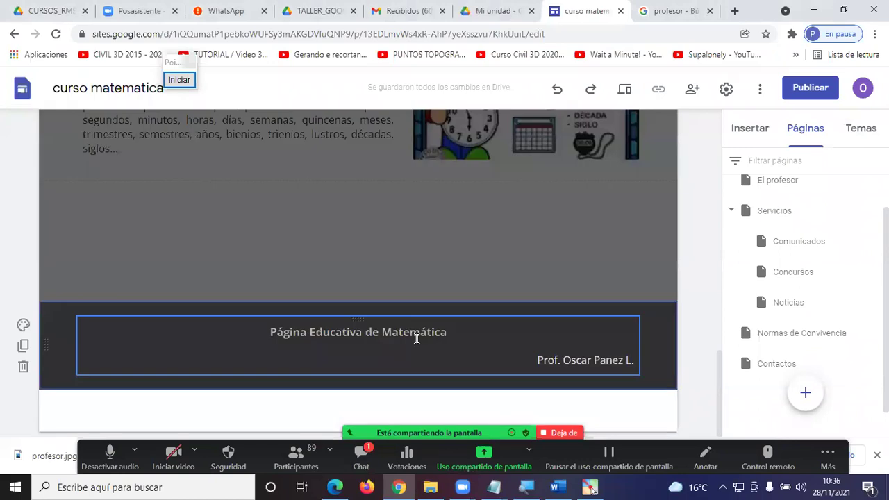
{"action": "left_click", "coordinate": [22, 324]}
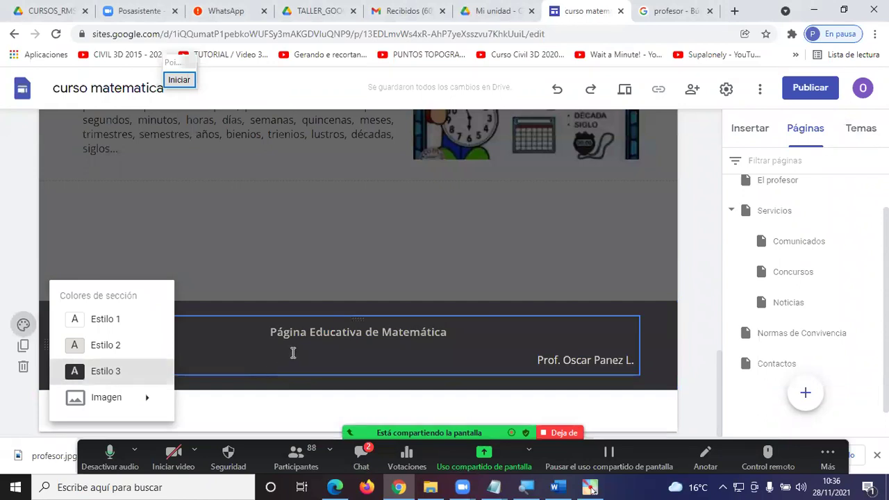
{"action": "left_click", "coordinate": [406, 342]}
{"action": "left_click", "coordinate": [691, 293]}
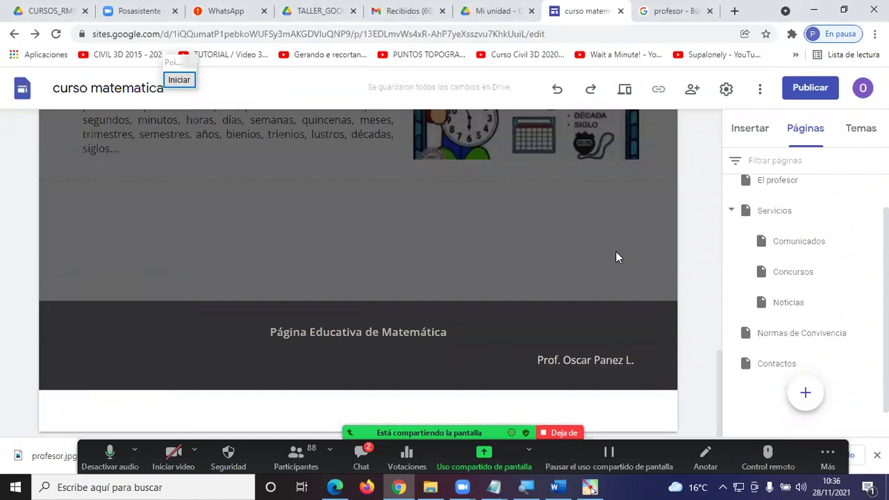
{"action": "scroll", "coordinate": [618, 257], "scroll_direction": "up", "scroll_amount": 6}
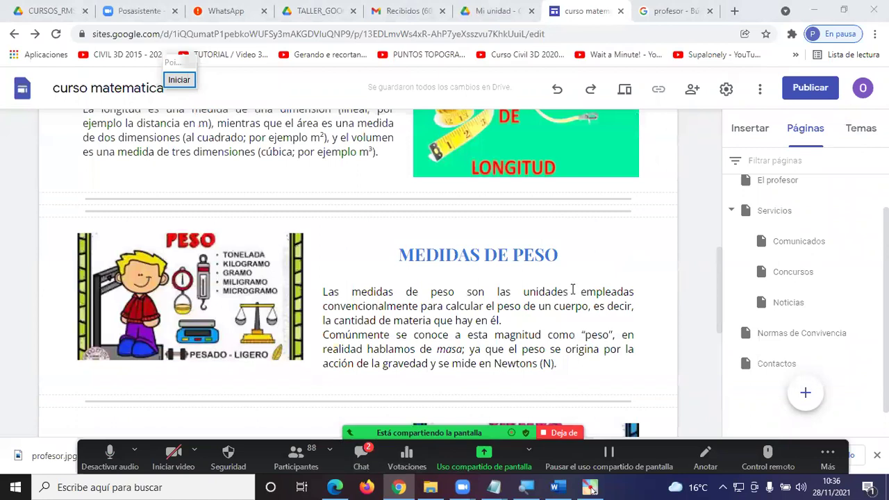
{"action": "key", "text": "alt+h"}
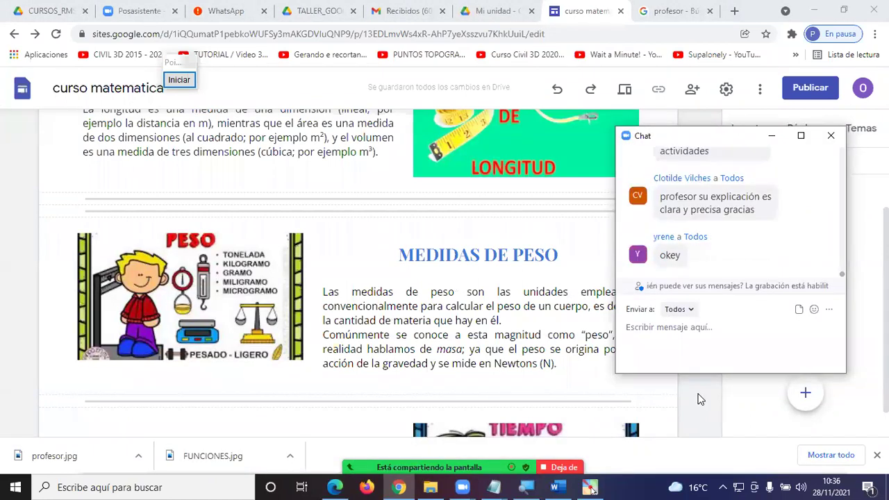
{"action": "scroll", "coordinate": [705, 209], "scroll_direction": "up", "scroll_amount": 1}
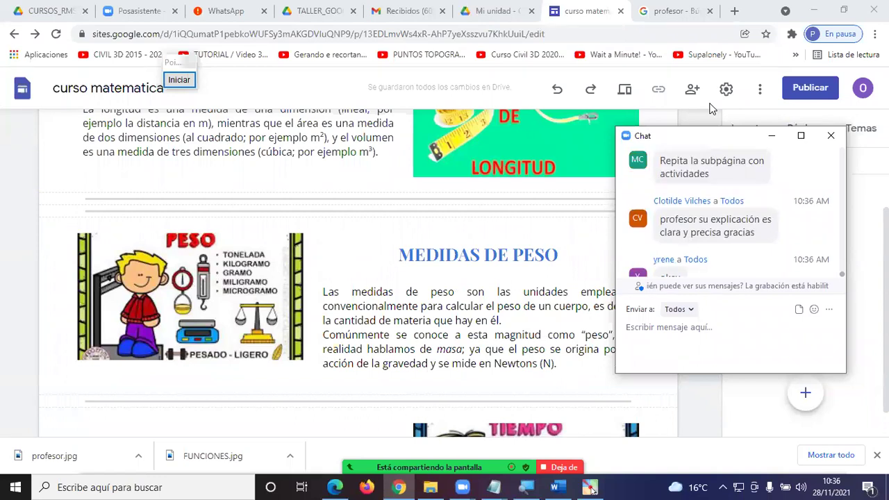
{"action": "left_click", "coordinate": [831, 135]}
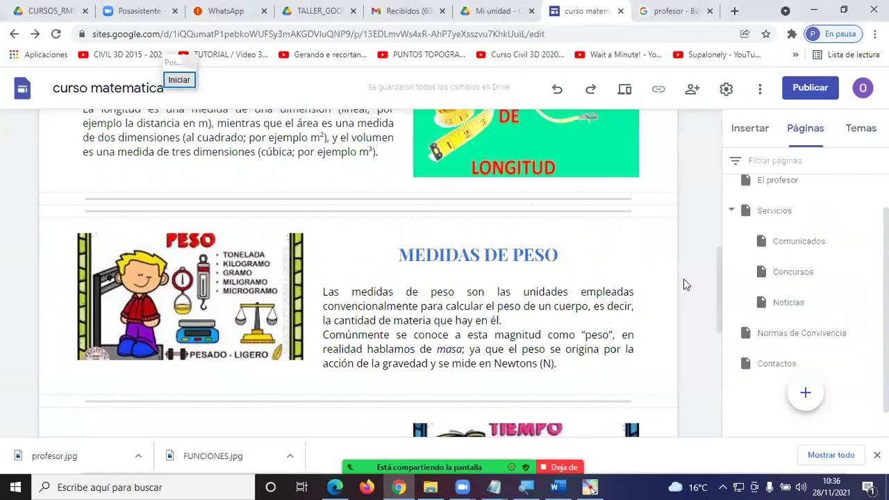
{"action": "scroll", "coordinate": [685, 283], "scroll_direction": "up", "scroll_amount": 1}
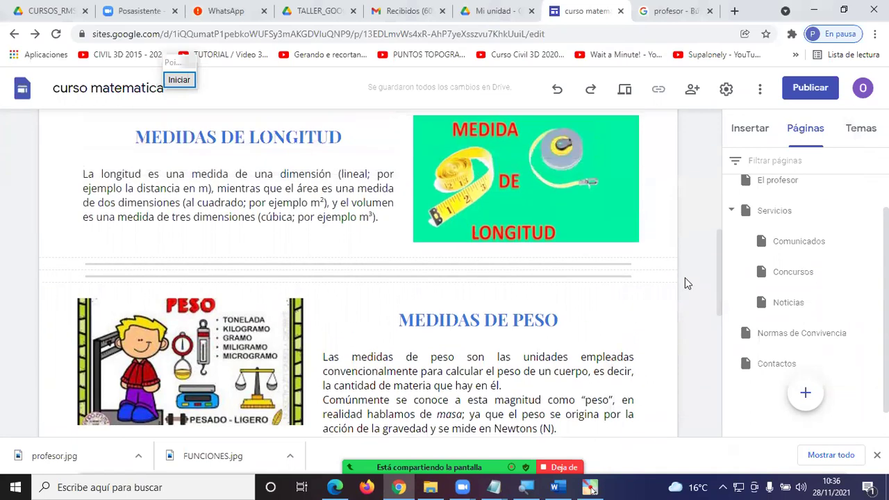
{"action": "scroll", "coordinate": [685, 284], "scroll_direction": "up", "scroll_amount": 3}
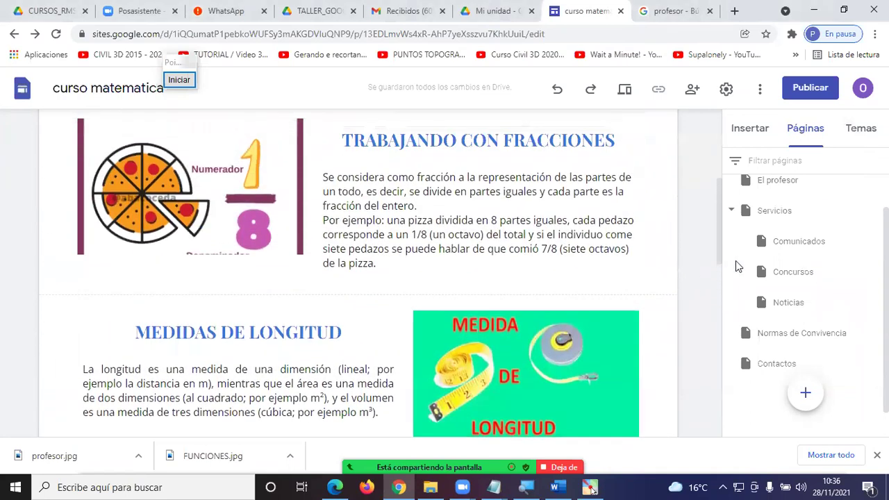
{"action": "scroll", "coordinate": [740, 257], "scroll_direction": "up", "scroll_amount": 1}
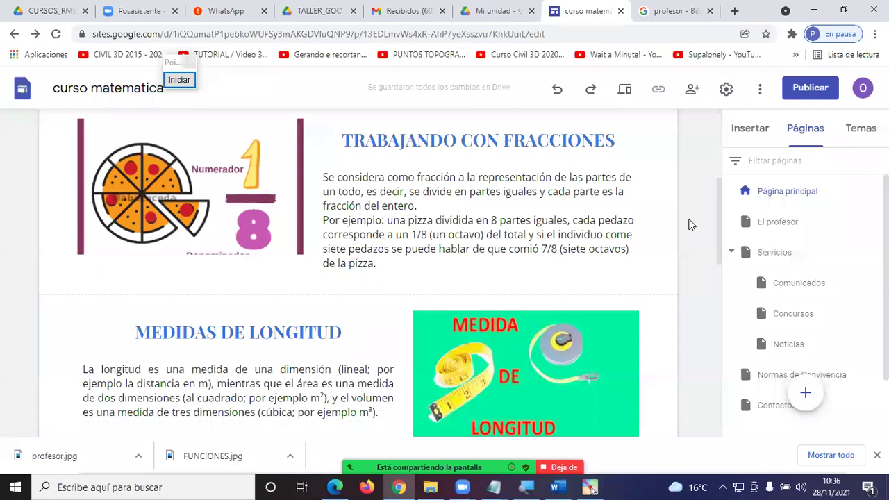
{"action": "scroll", "coordinate": [690, 225], "scroll_direction": "up", "scroll_amount": 1}
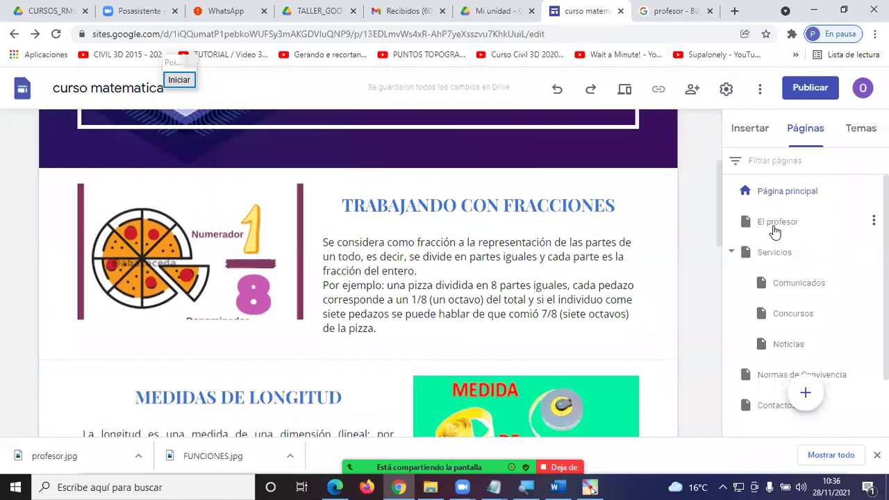
{"action": "scroll", "coordinate": [770, 269], "scroll_direction": "down", "scroll_amount": 2}
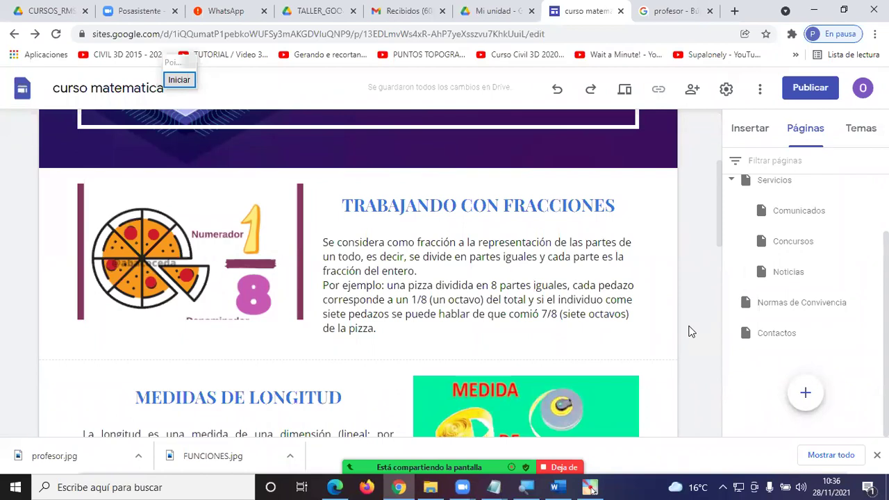
{"action": "scroll", "coordinate": [691, 332], "scroll_direction": "up", "scroll_amount": 1}
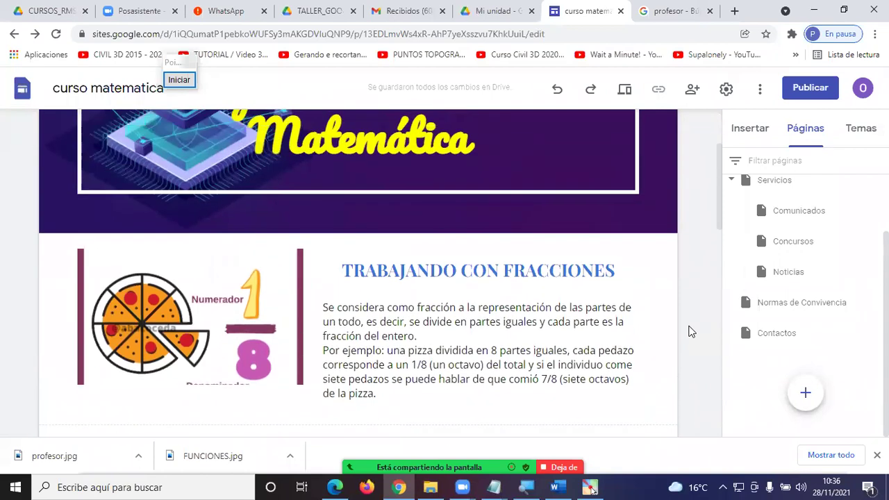
{"action": "scroll", "coordinate": [728, 299], "scroll_direction": "up", "scroll_amount": 1}
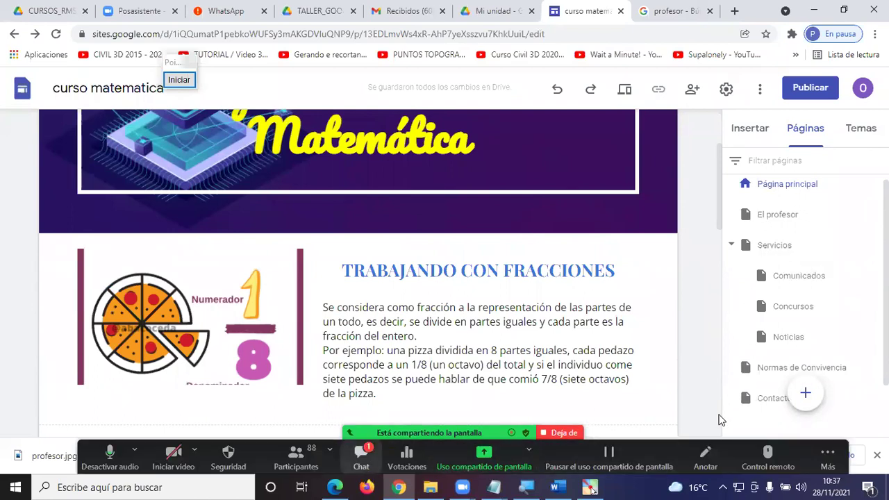
{"action": "key", "text": "alt+h"}
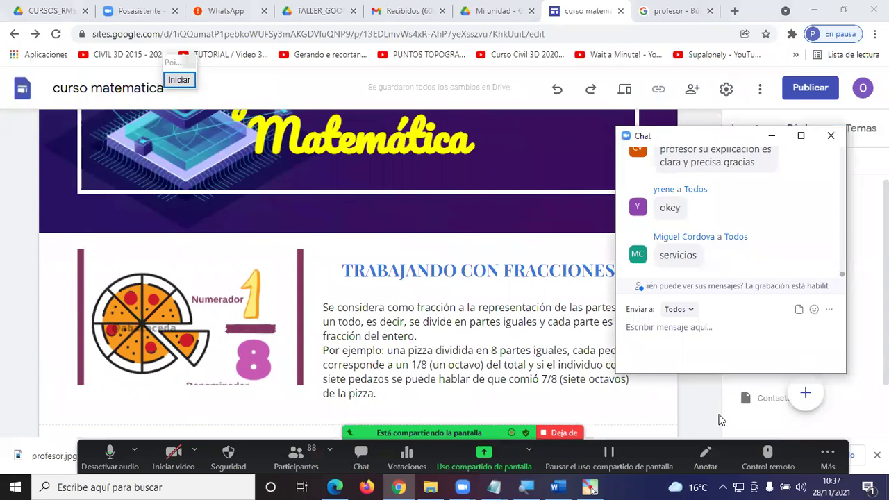
{"action": "left_click", "coordinate": [831, 136]}
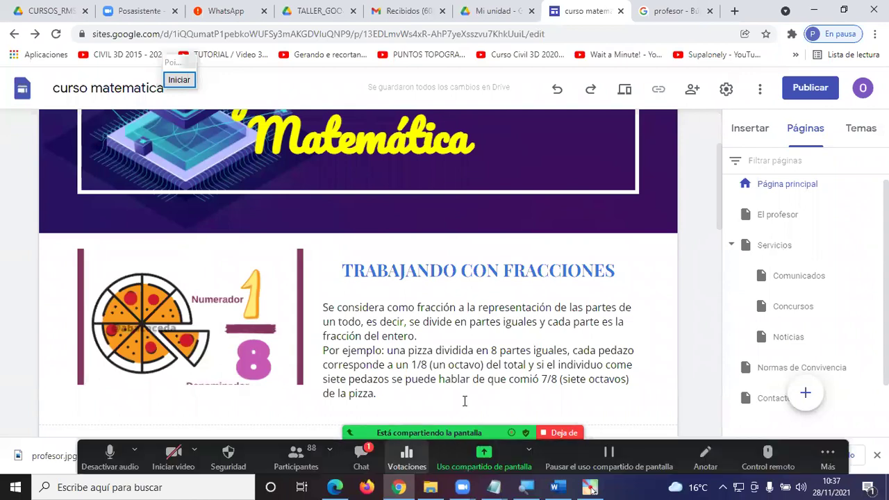
{"action": "key", "text": "alt+h"}
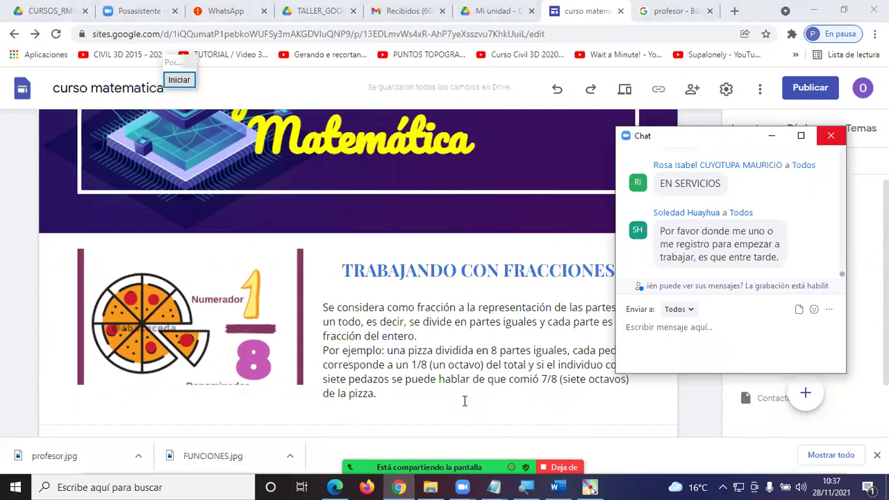
{"action": "left_click", "coordinate": [831, 136]}
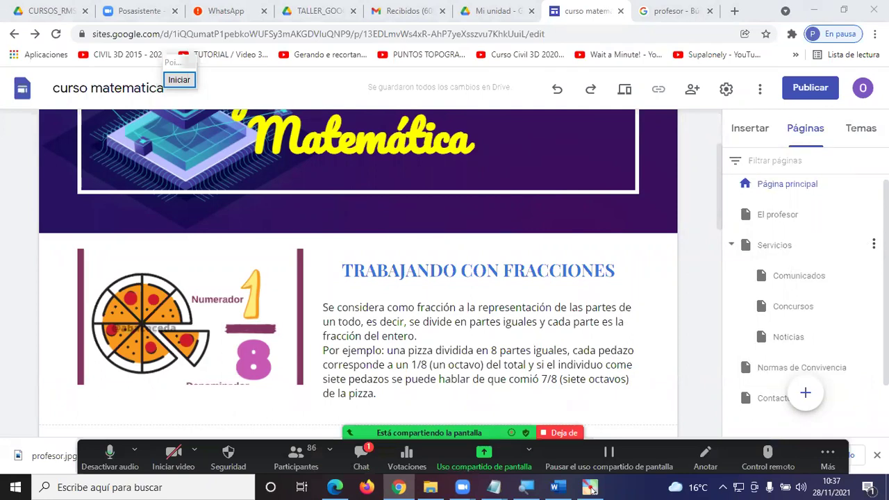
- Create an 'Actividades' subpage under Servicios from its page options
{"action": "left_click", "coordinate": [874, 243]}
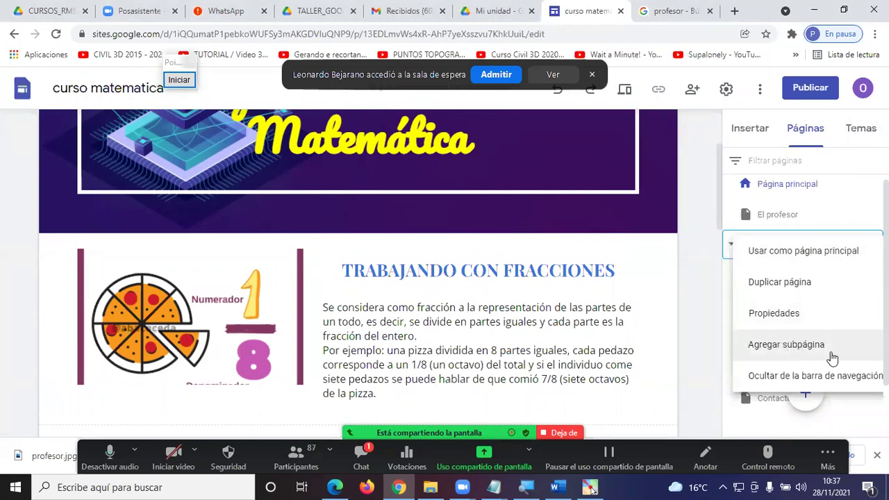
{"action": "left_click", "coordinate": [822, 357]}
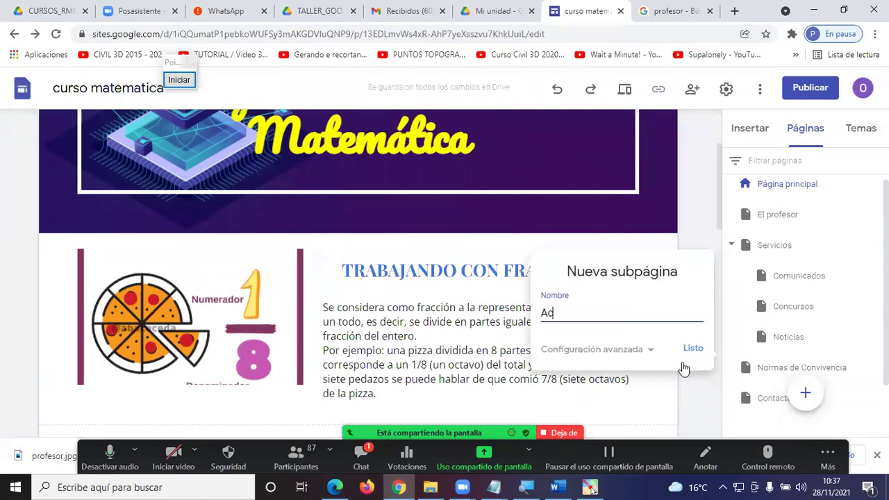
{"action": "type", "text": "Actividades"}
{"action": "left_click", "coordinate": [690, 349]}
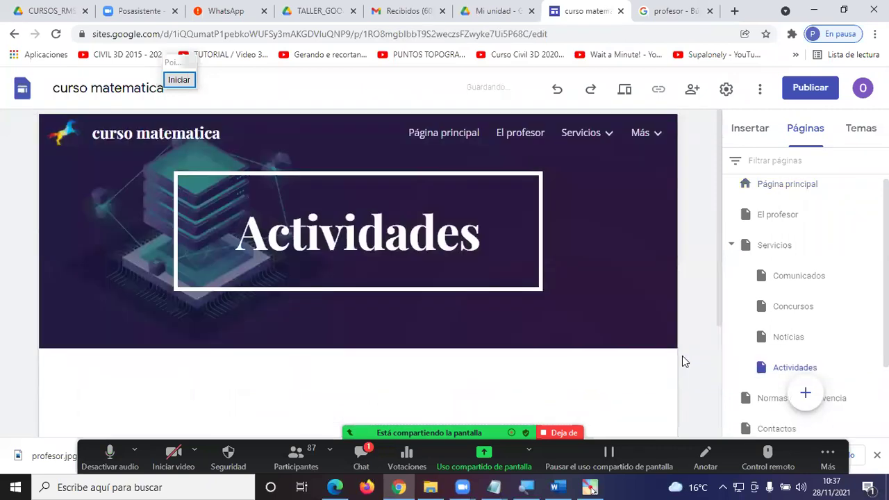
- Stretch the Actividades title box left and right across the banner, then check the meeting chat
{"action": "mouse_move", "coordinate": [585, 139]}
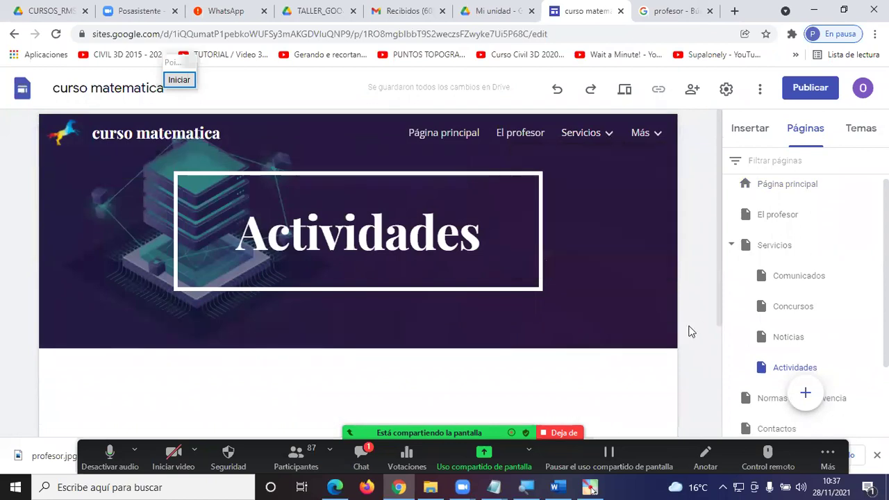
{"action": "left_click", "coordinate": [538, 242]}
{"action": "left_click_drag", "start_coordinate": [543, 231], "coordinate": [639, 231]}
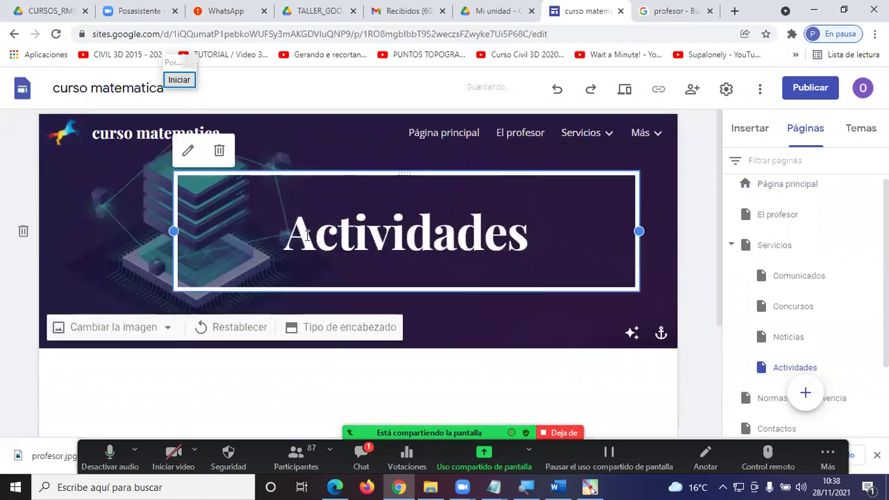
{"action": "left_click_drag", "start_coordinate": [175, 231], "coordinate": [77, 231]}
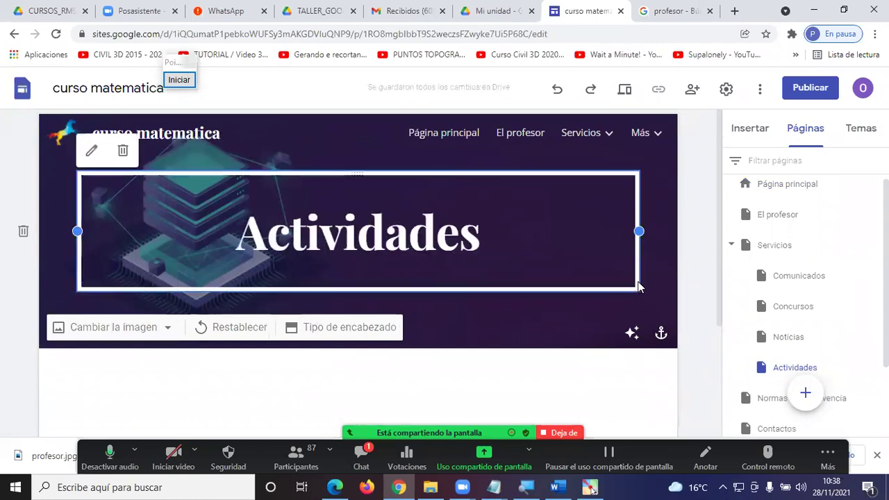
{"action": "left_click", "coordinate": [687, 281]}
{"action": "scroll", "coordinate": [395, 335], "scroll_direction": "down", "scroll_amount": 2}
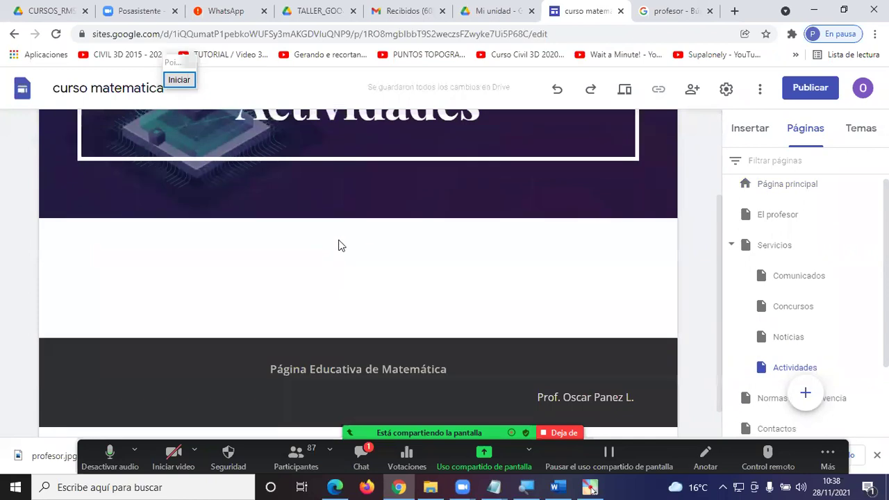
{"action": "scroll", "coordinate": [504, 292], "scroll_direction": "up", "scroll_amount": 2}
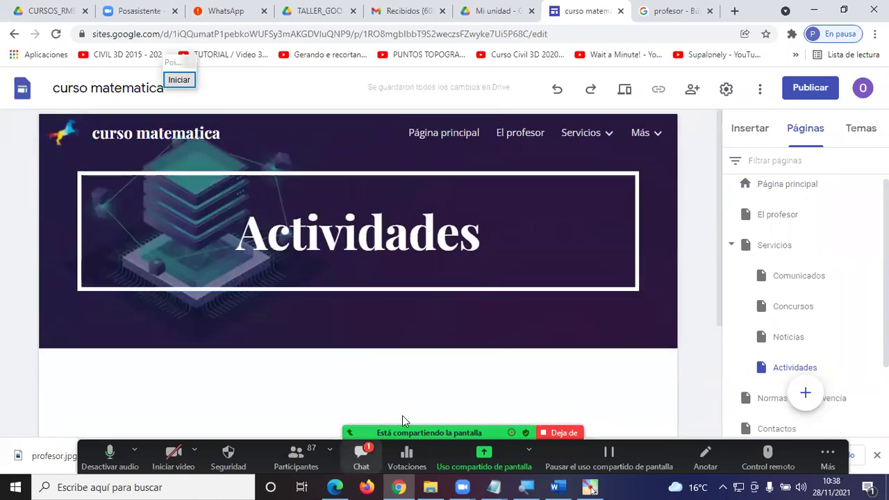
{"action": "key", "text": "alt+h"}
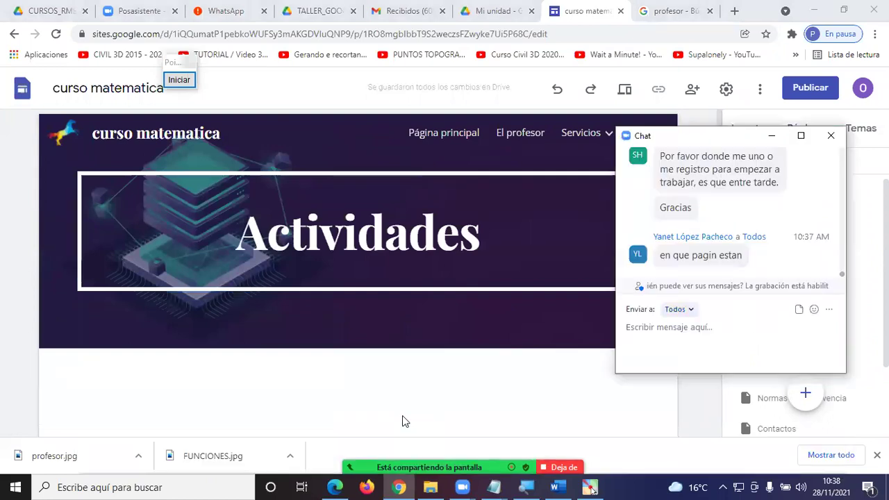
{"action": "left_click", "coordinate": [830, 135]}
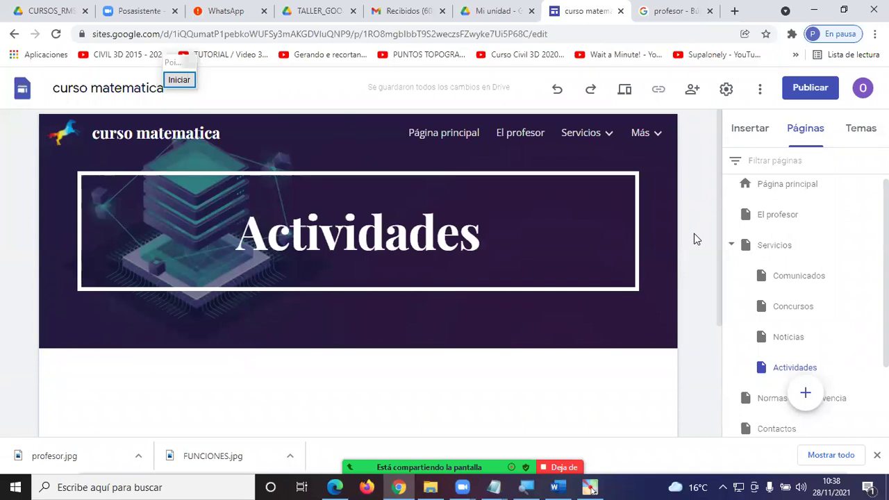
- Open the Noticias subpage and stretch its title box left and right across the banner
{"action": "mouse_move", "coordinate": [617, 140]}
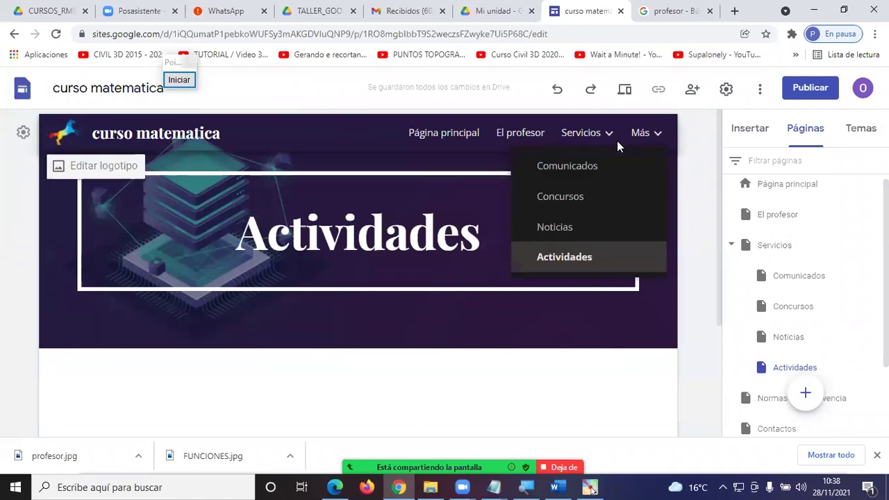
{"action": "left_click", "coordinate": [565, 227]}
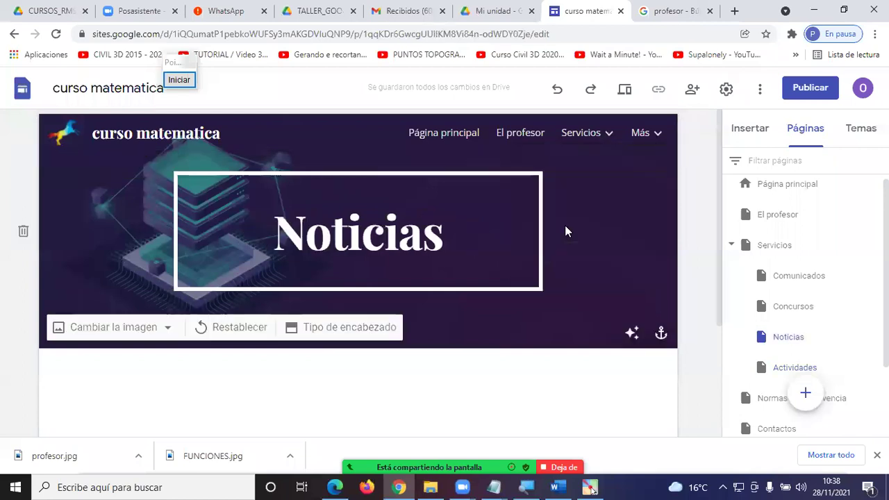
{"action": "left_click", "coordinate": [541, 232]}
{"action": "left_click_drag", "start_coordinate": [541, 232], "coordinate": [632, 230]}
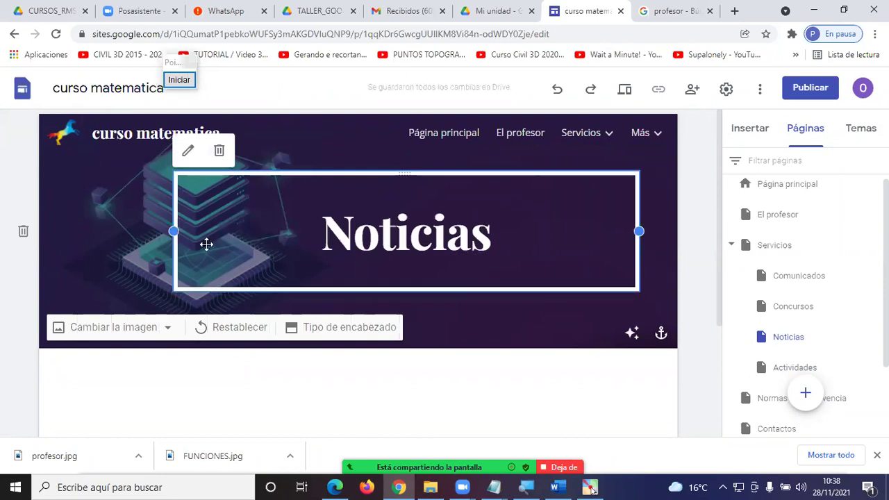
{"action": "left_click_drag", "start_coordinate": [173, 229], "coordinate": [85, 247]}
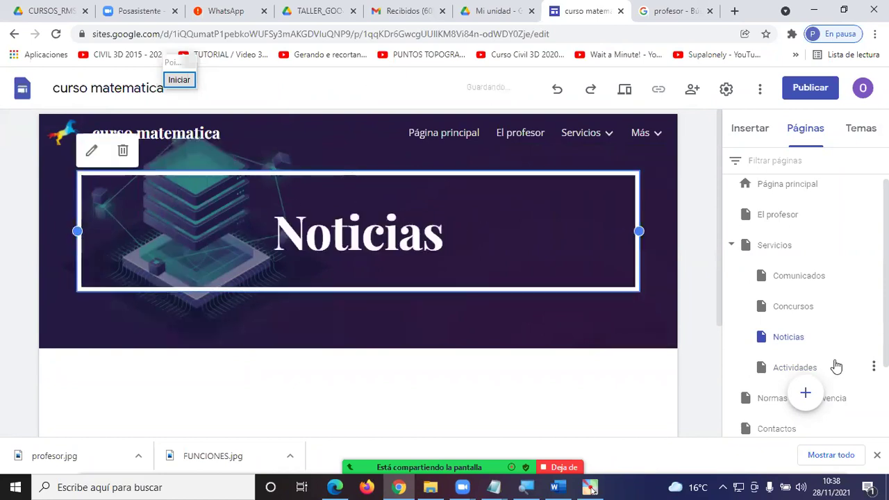
{"action": "mouse_move", "coordinate": [584, 136]}
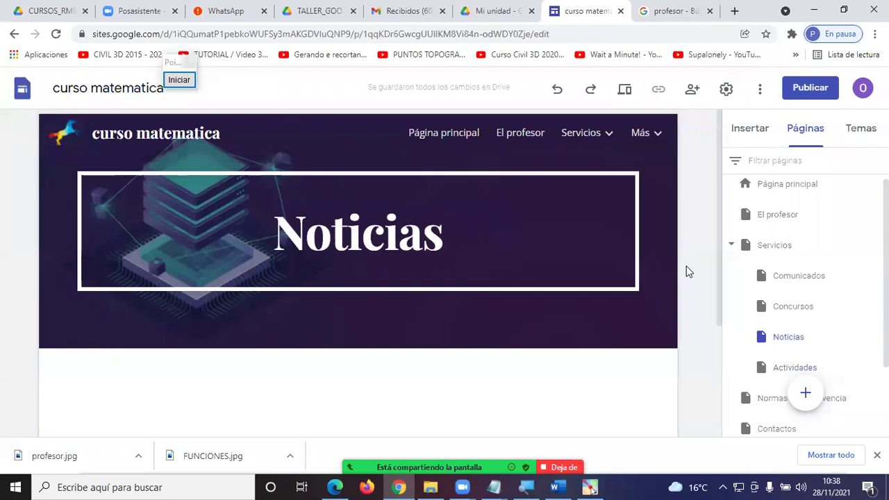
{"action": "mouse_move", "coordinate": [763, 240]}
{"action": "scroll", "coordinate": [792, 234], "scroll_direction": "up", "scroll_amount": 1}
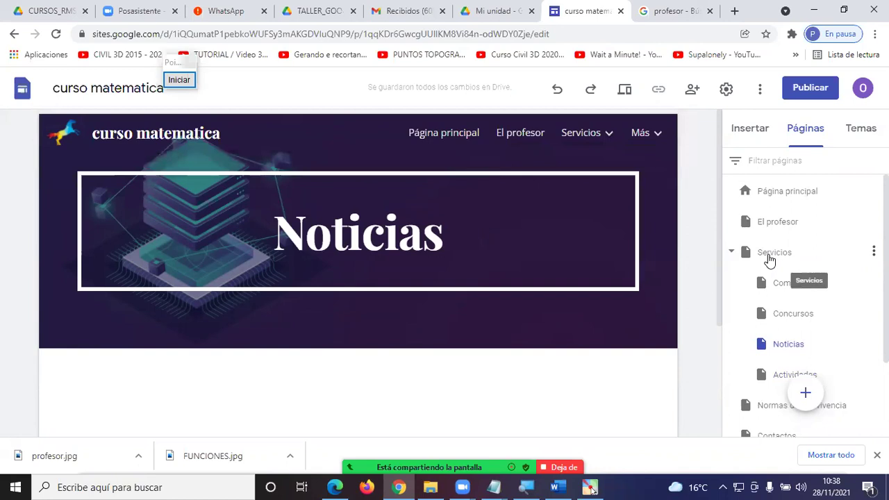
- Drag Servicios above El profesor in Pages, then check Concursos and return to Noticias
{"action": "left_click_drag", "start_coordinate": [768, 255], "coordinate": [774, 208]}
{"action": "mouse_move", "coordinate": [518, 137]}
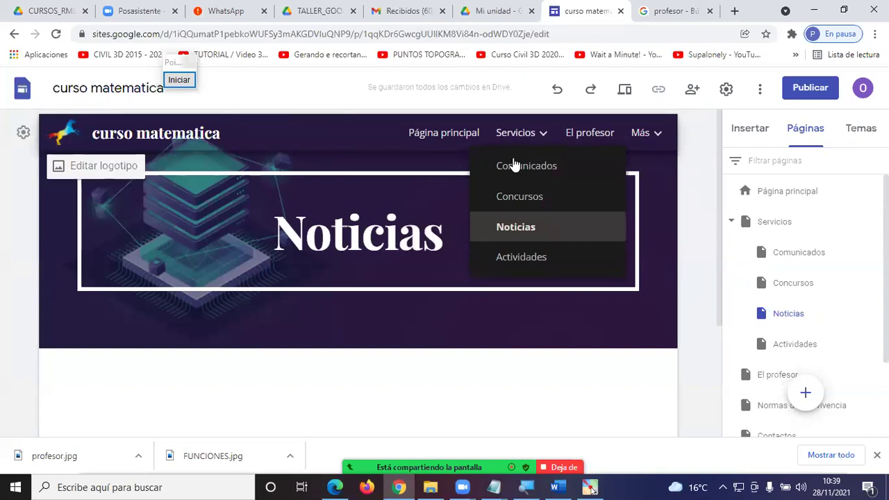
{"action": "left_click", "coordinate": [515, 197]}
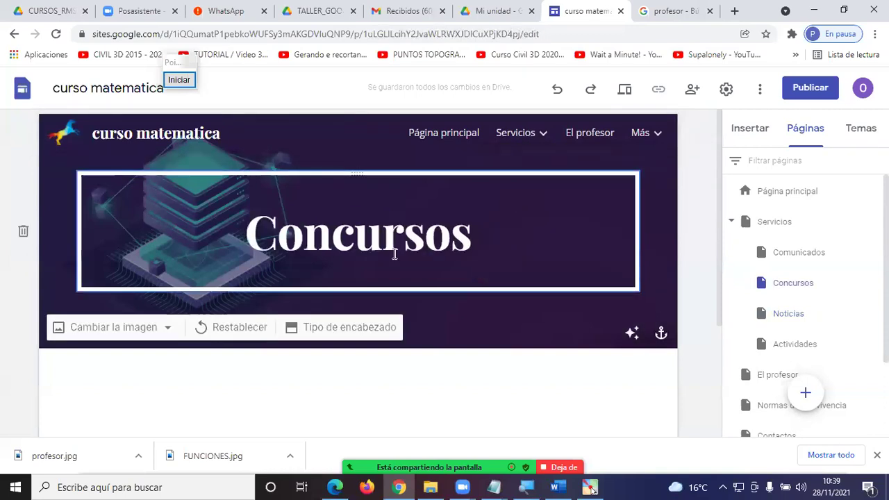
{"action": "mouse_move", "coordinate": [517, 141]}
{"action": "left_click", "coordinate": [516, 226]}
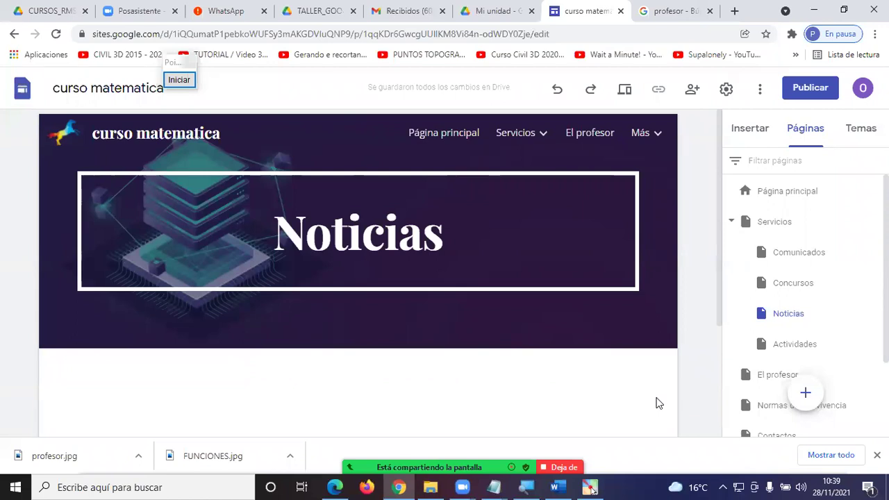
- Insert the first image-and-text layout on Noticias, then select the SUSPENSIÓN headline in Word
{"action": "left_click", "coordinate": [750, 134]}
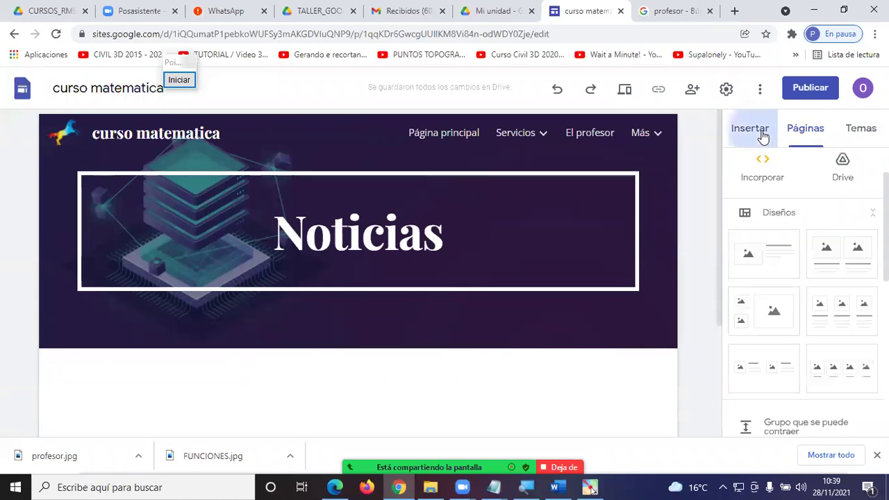
{"action": "left_click", "coordinate": [760, 261]}
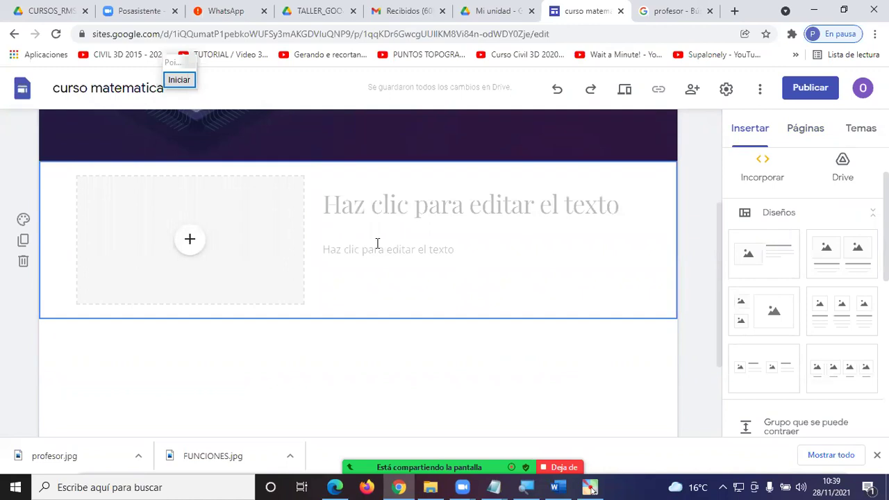
{"action": "key", "text": "alt+Tab"}
{"action": "left_click_drag", "start_coordinate": [430, 228], "coordinate": [194, 207]}
{"action": "key", "text": "ctrl+c"}
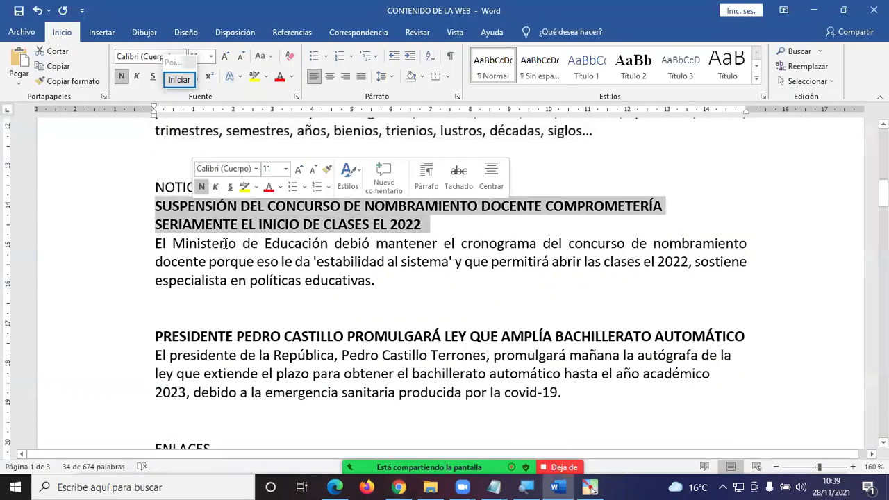
- Paste the SUSPENSIÓN headline and format it as a bold, dark blue, justified Subtítulo
{"action": "key", "text": "alt+Tab"}
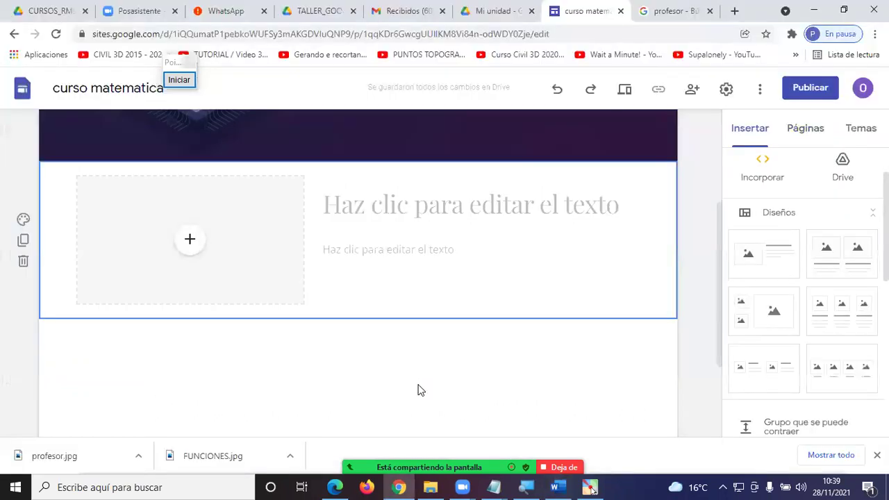
{"action": "left_click", "coordinate": [410, 210]}
{"action": "key", "text": "ctrl+v"}
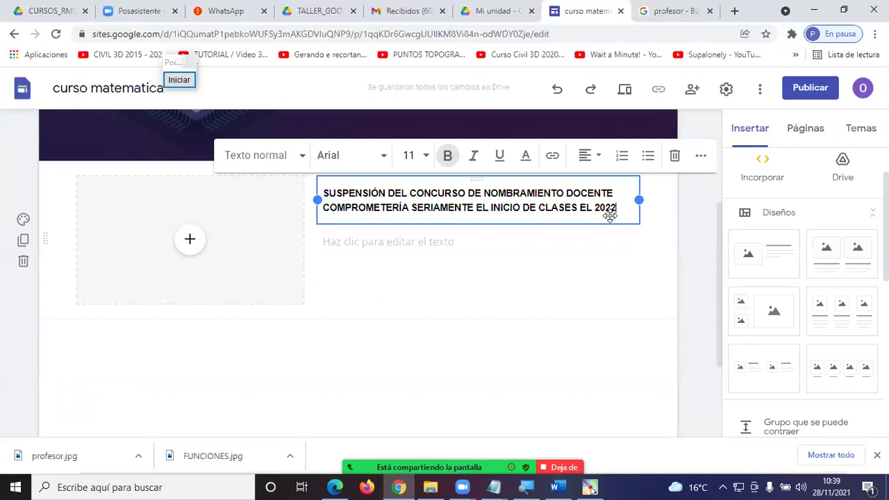
{"action": "left_click_drag", "start_coordinate": [617, 208], "coordinate": [321, 192]}
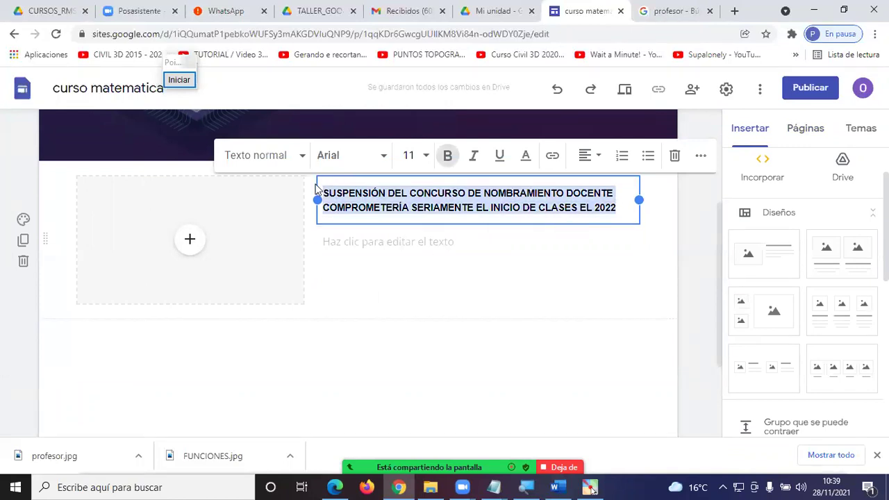
{"action": "left_click", "coordinate": [303, 154]}
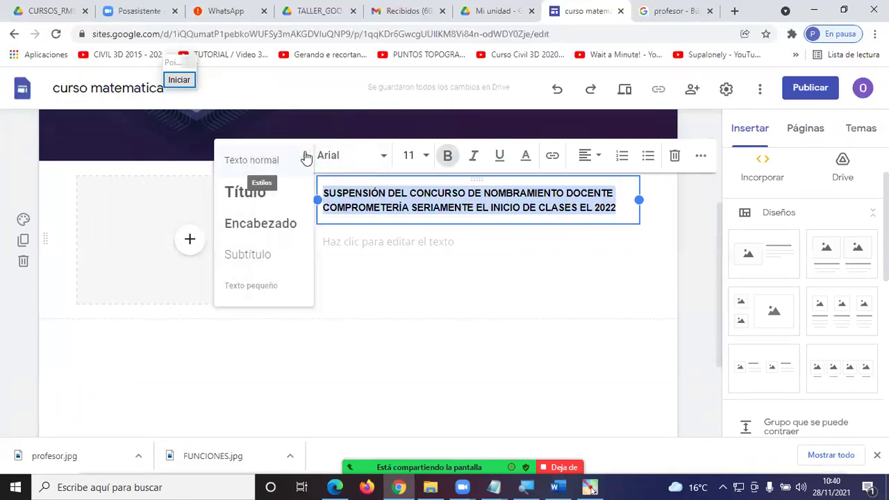
{"action": "left_click", "coordinate": [237, 224]}
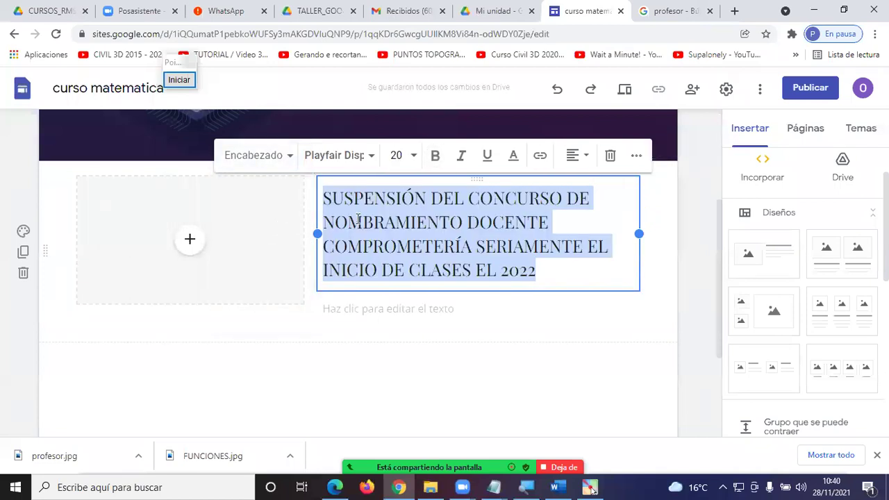
{"action": "left_click", "coordinate": [290, 159]}
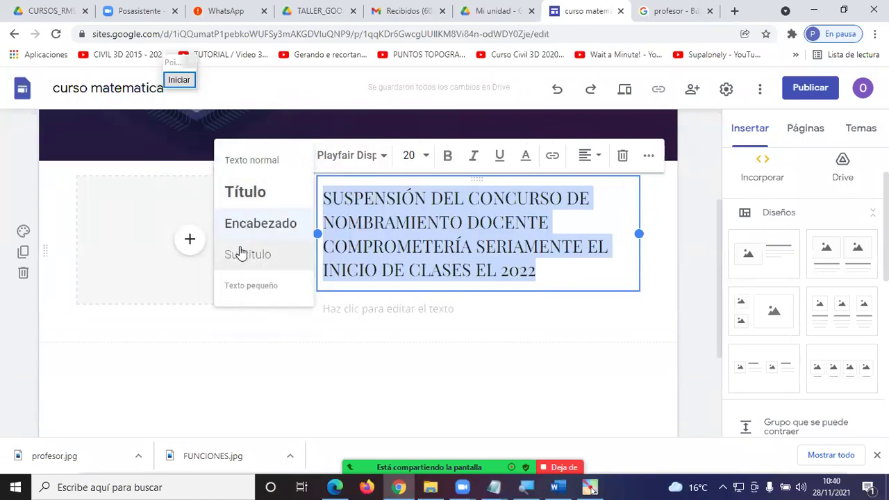
{"action": "left_click", "coordinate": [240, 252]}
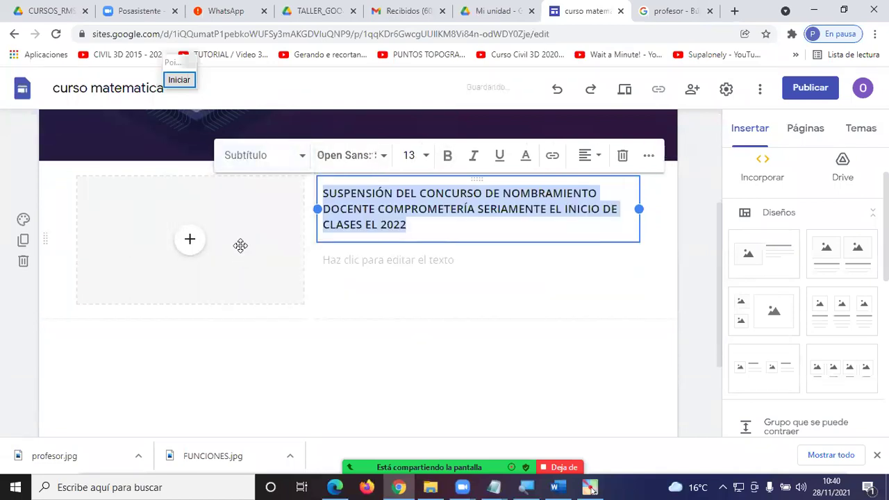
{"action": "left_click", "coordinate": [448, 157]}
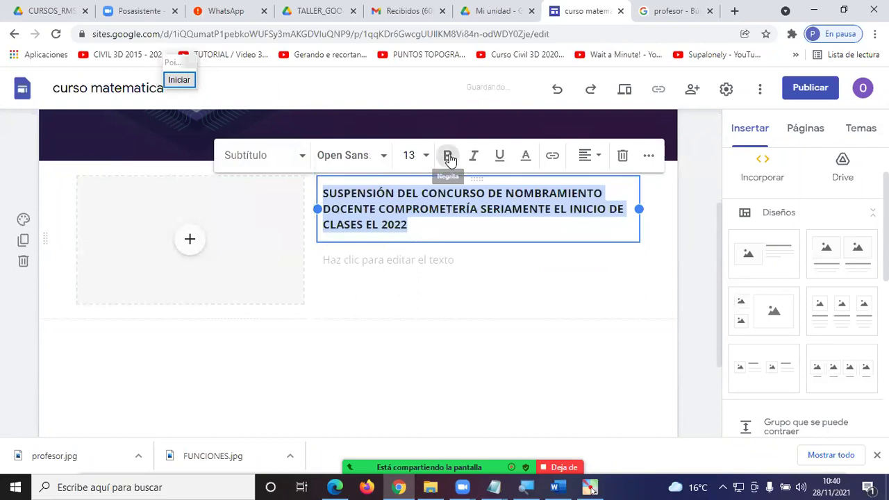
{"action": "left_click", "coordinate": [526, 160]}
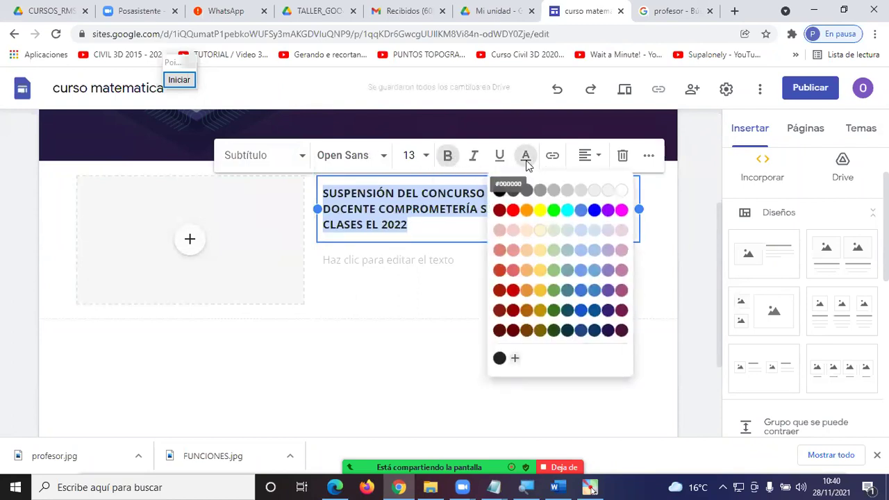
{"action": "left_click", "coordinate": [581, 289]}
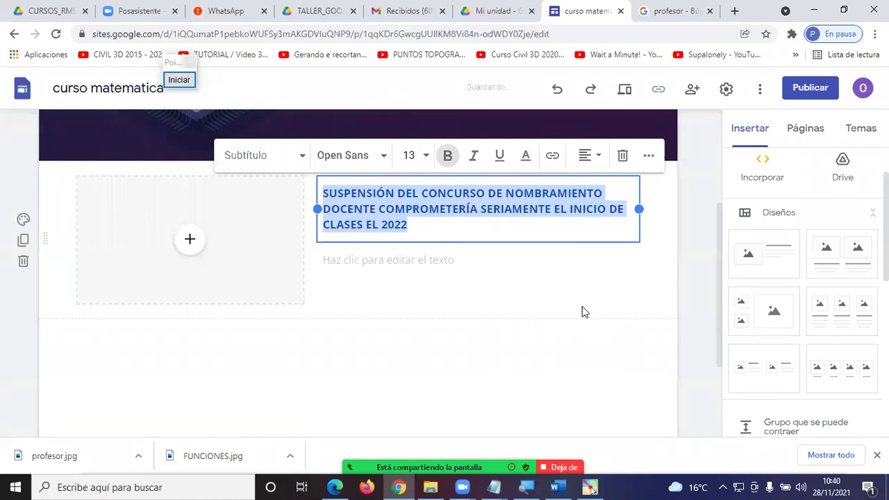
{"action": "left_click", "coordinate": [588, 155]}
{"action": "left_click", "coordinate": [586, 257]}
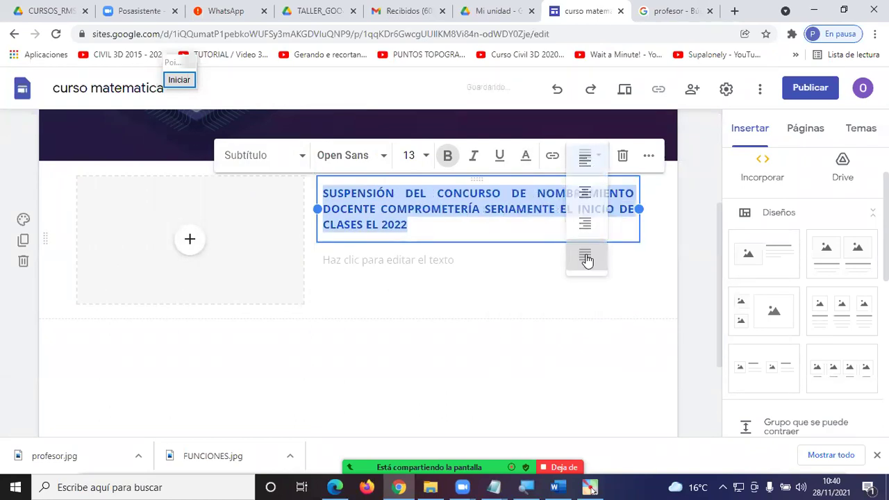
{"action": "left_click", "coordinate": [647, 249]}
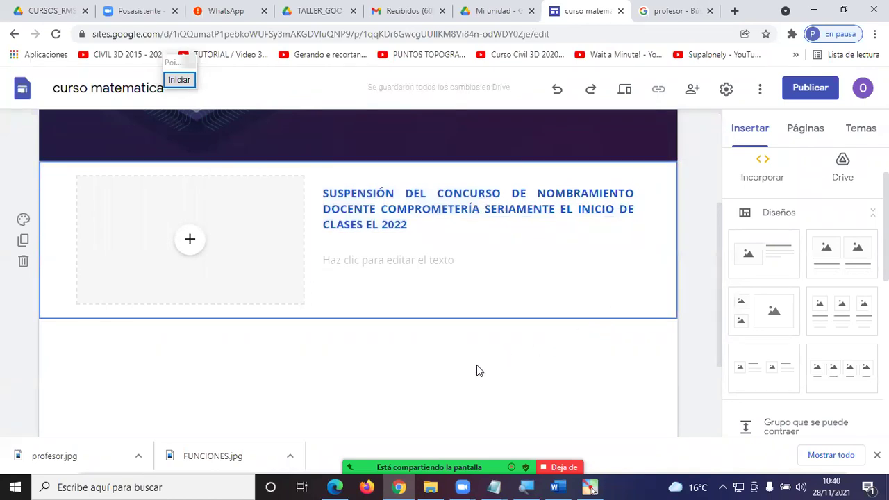
- Copy the news paragraph from Word into the text box below the headline
{"action": "key", "text": "alt+Tab"}
{"action": "left_click_drag", "start_coordinate": [337, 281], "coordinate": [155, 243]}
{"action": "key", "text": "ctrl+c"}
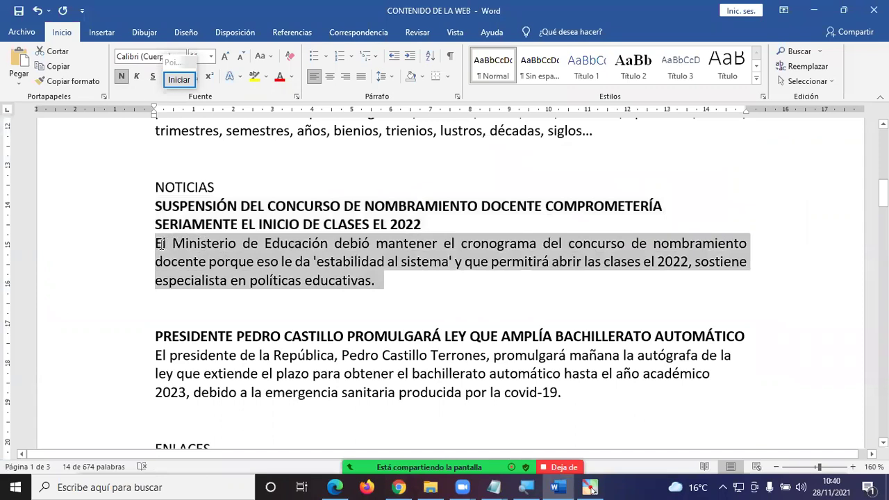
{"action": "key", "text": "alt+Tab"}
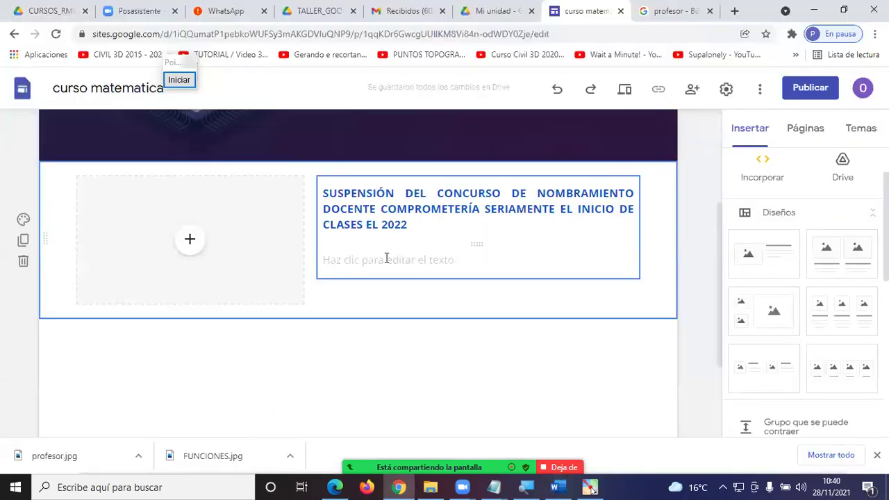
{"action": "left_click", "coordinate": [385, 258]}
{"action": "key", "text": "ctrl+v"}
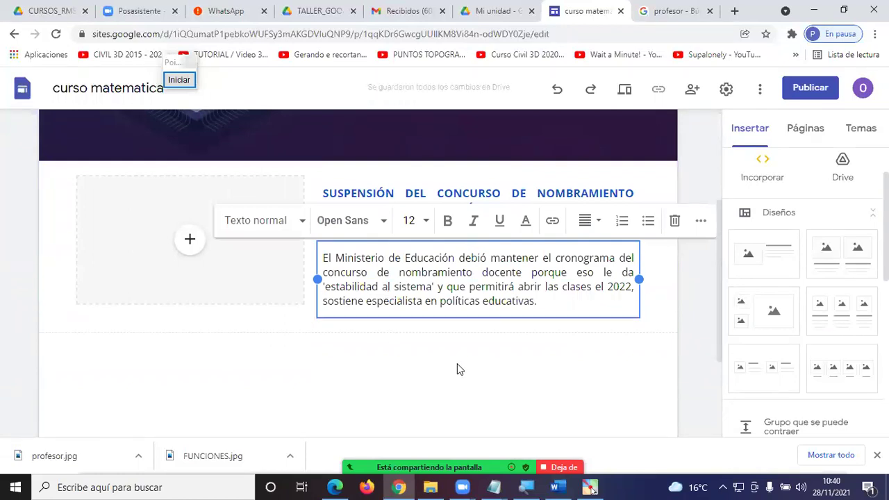
{"action": "left_click", "coordinate": [482, 365]}
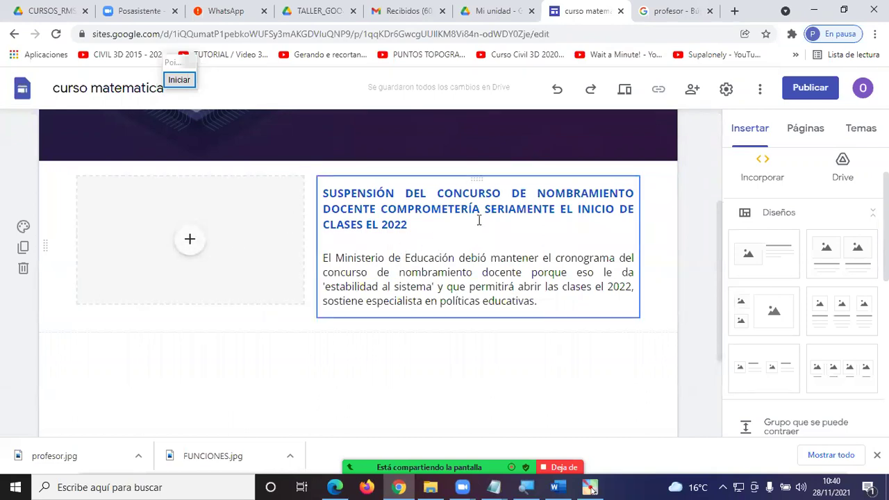
{"action": "left_click", "coordinate": [189, 239]}
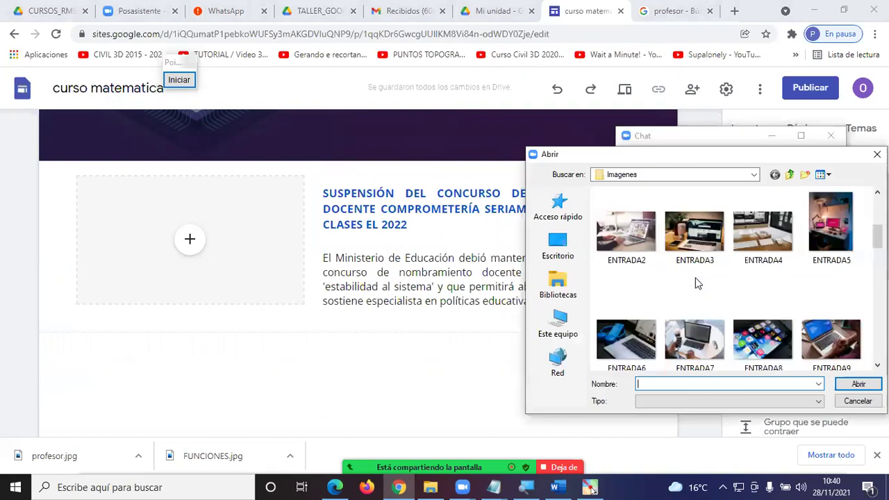
- Share NOTICIA1.jpg and NOTICIA2.jpg from the computer in Zoom chat, then return to the site editor
{"action": "scroll", "coordinate": [698, 283], "scroll_direction": "down", "scroll_amount": 8}
{"action": "scroll", "coordinate": [698, 283], "scroll_direction": "down", "scroll_amount": 10}
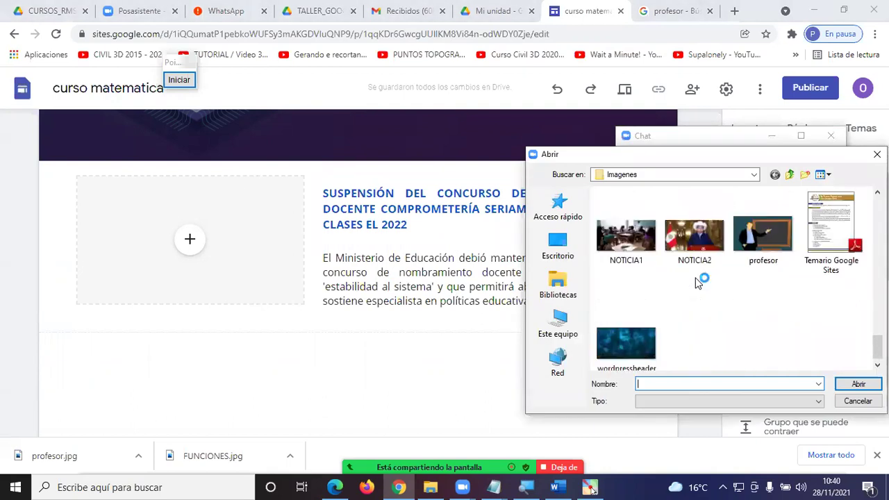
{"action": "double_click", "coordinate": [630, 239]}
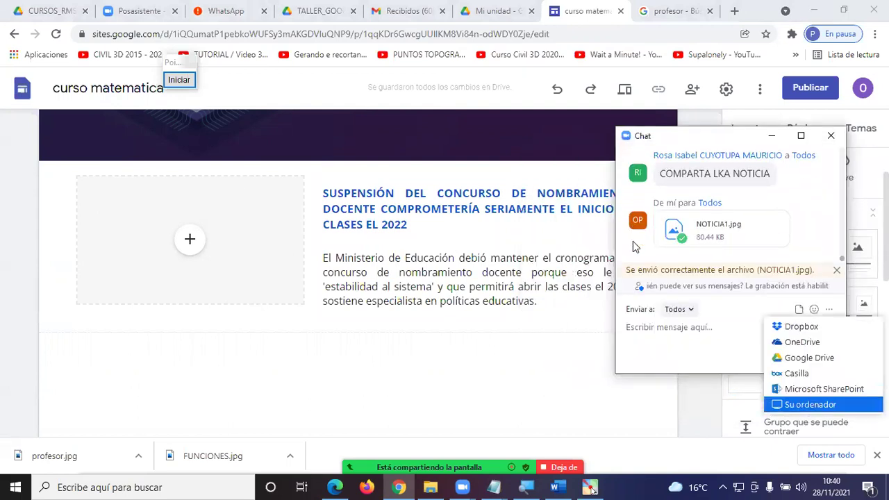
{"action": "key", "text": "Return"}
{"action": "scroll", "coordinate": [693, 280], "scroll_direction": "down", "scroll_amount": 5}
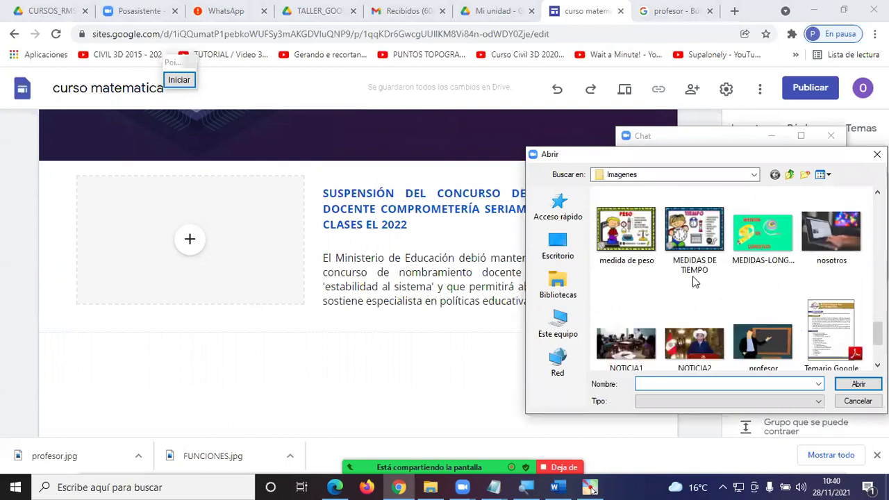
{"action": "double_click", "coordinate": [698, 330]}
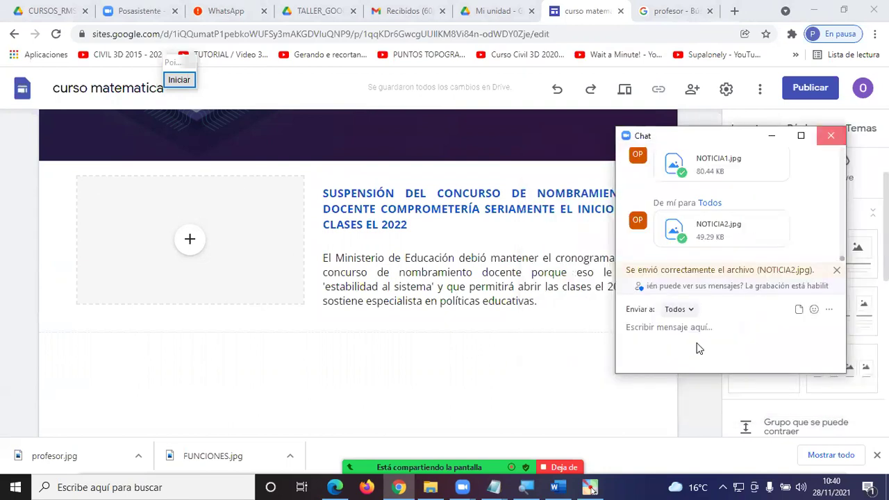
{"action": "left_click", "coordinate": [224, 241]}
- Upload NOTICIA1 into the image placeholder beside the SUSPENSIÓN news text
{"action": "left_click", "coordinate": [190, 240]}
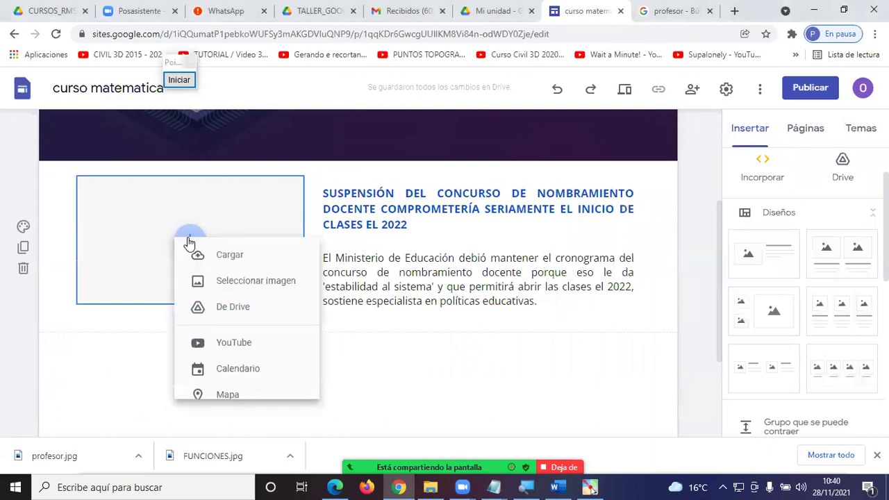
{"action": "left_click", "coordinate": [219, 263]}
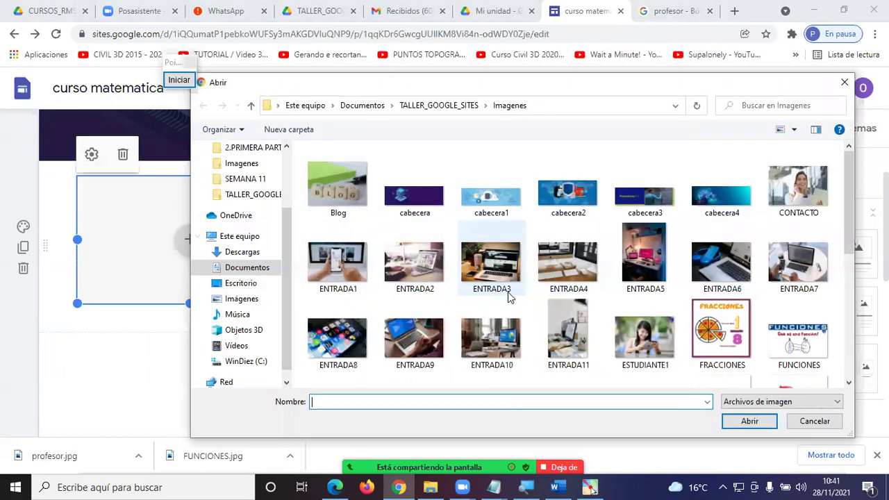
{"action": "scroll", "coordinate": [630, 311], "scroll_direction": "down", "scroll_amount": 4}
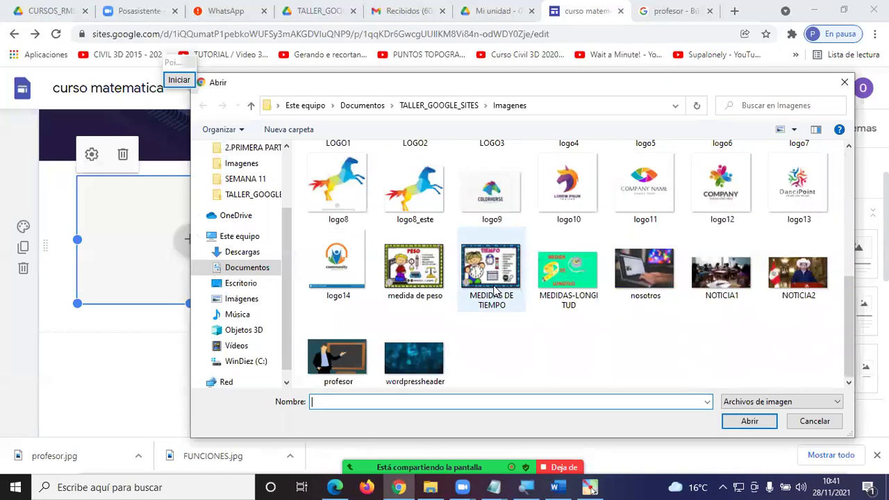
{"action": "scroll", "coordinate": [493, 288], "scroll_direction": "up", "scroll_amount": 2}
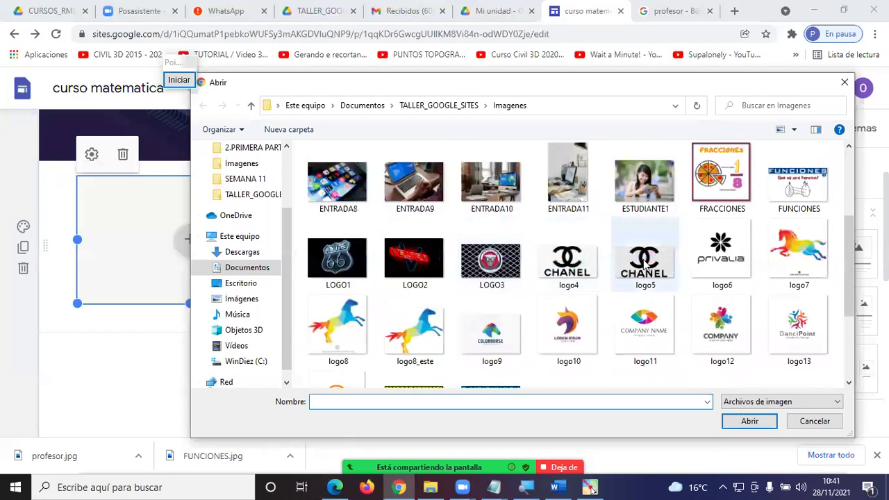
{"action": "scroll", "coordinate": [661, 249], "scroll_direction": "up", "scroll_amount": 2}
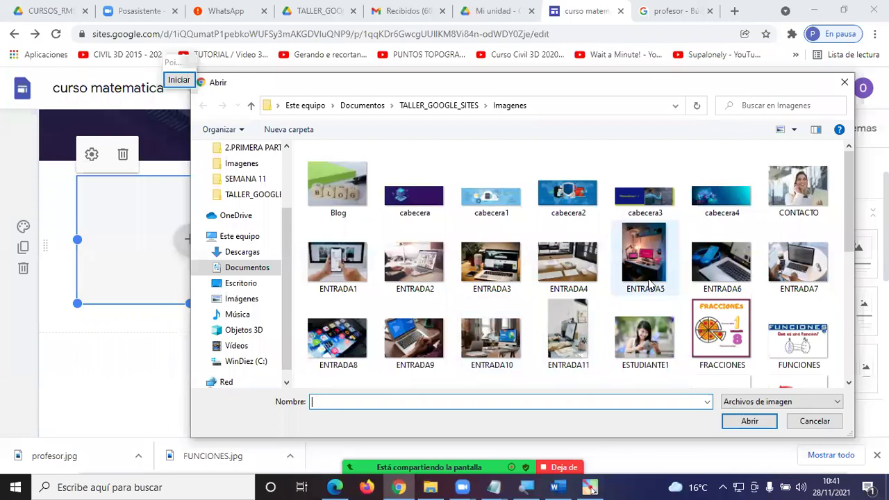
{"action": "scroll", "coordinate": [649, 284], "scroll_direction": "down", "scroll_amount": 4}
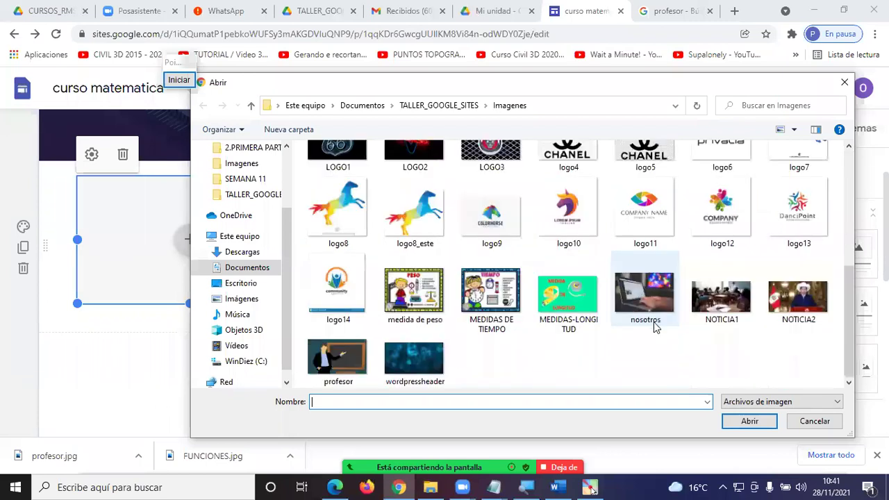
{"action": "double_click", "coordinate": [723, 301]}
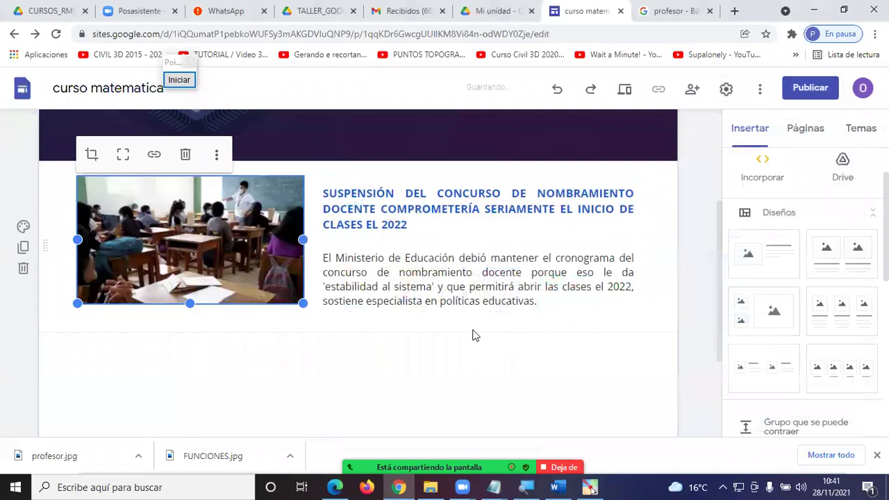
{"action": "left_click", "coordinate": [402, 375]}
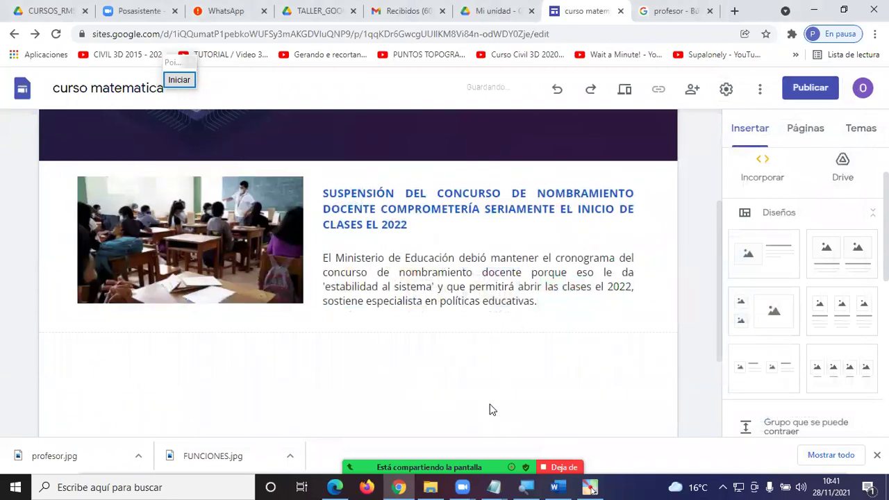
{"action": "left_click", "coordinate": [441, 252]}
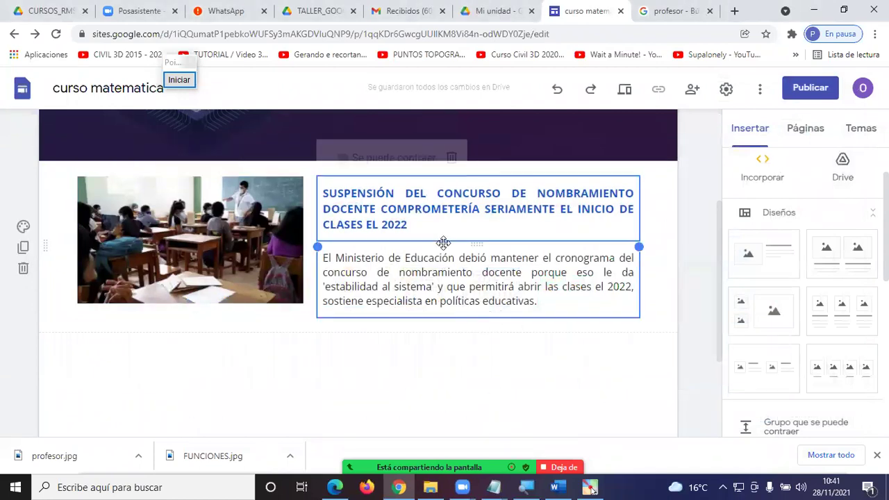
- Add a divider line and an image-left/text-right layout below the first news article
{"action": "left_click", "coordinate": [441, 253]}
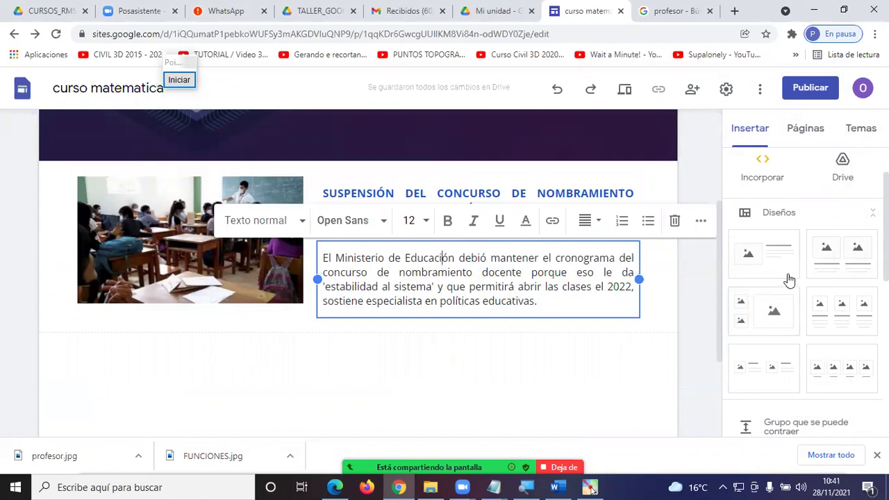
{"action": "scroll", "coordinate": [846, 287], "scroll_direction": "down", "scroll_amount": 4}
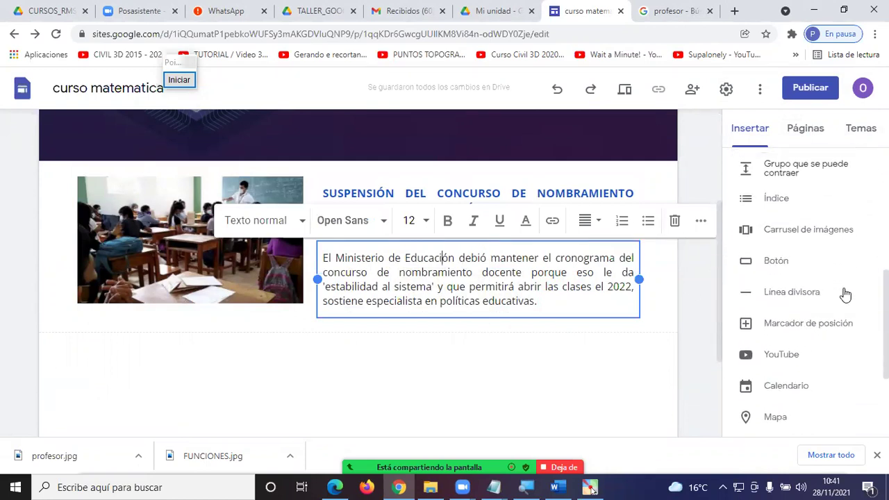
{"action": "left_click", "coordinate": [837, 286]}
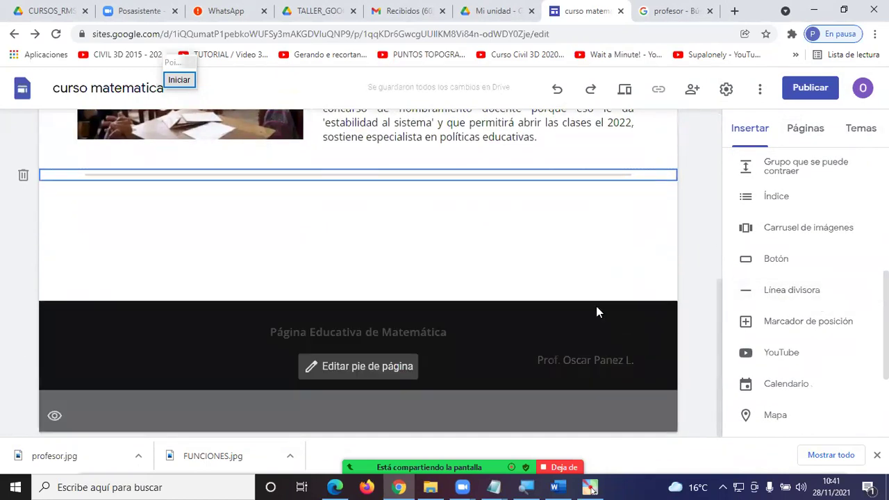
{"action": "scroll", "coordinate": [555, 266], "scroll_direction": "up", "scroll_amount": 1}
{"action": "scroll", "coordinate": [549, 294], "scroll_direction": "up", "scroll_amount": 1}
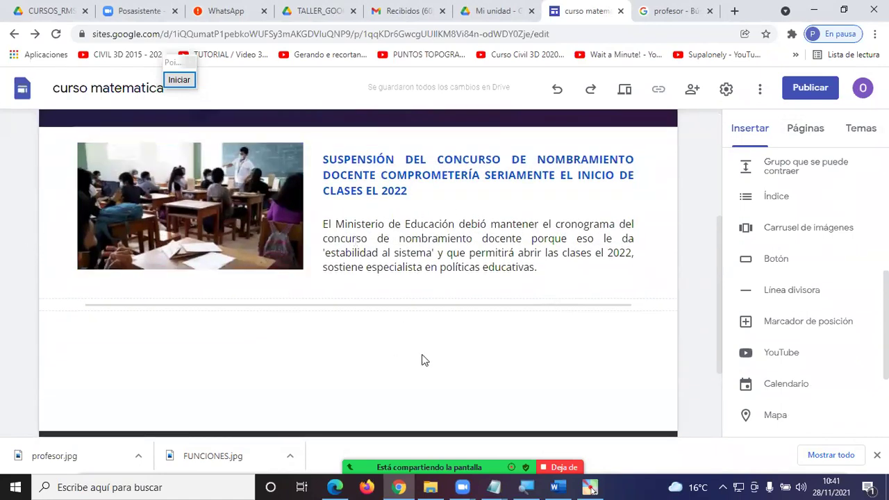
{"action": "scroll", "coordinate": [763, 214], "scroll_direction": "up", "scroll_amount": 5}
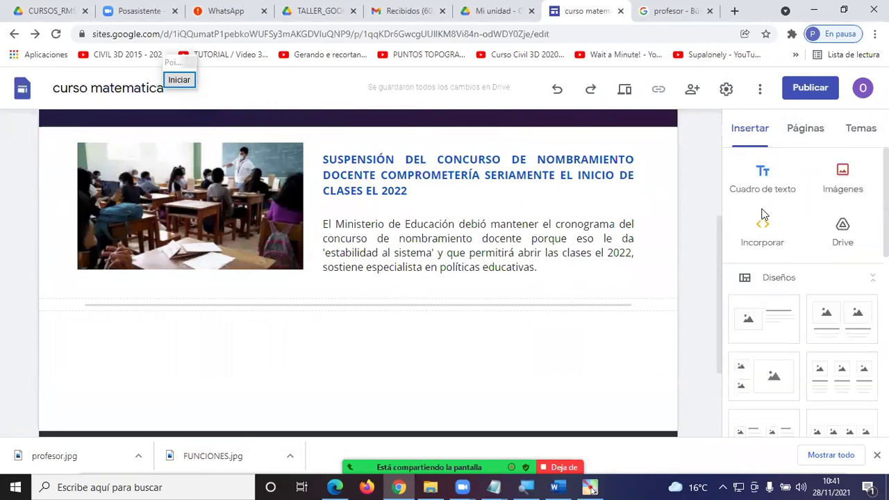
{"action": "left_click", "coordinate": [748, 322]}
{"action": "scroll", "coordinate": [480, 324], "scroll_direction": "up", "scroll_amount": 2}
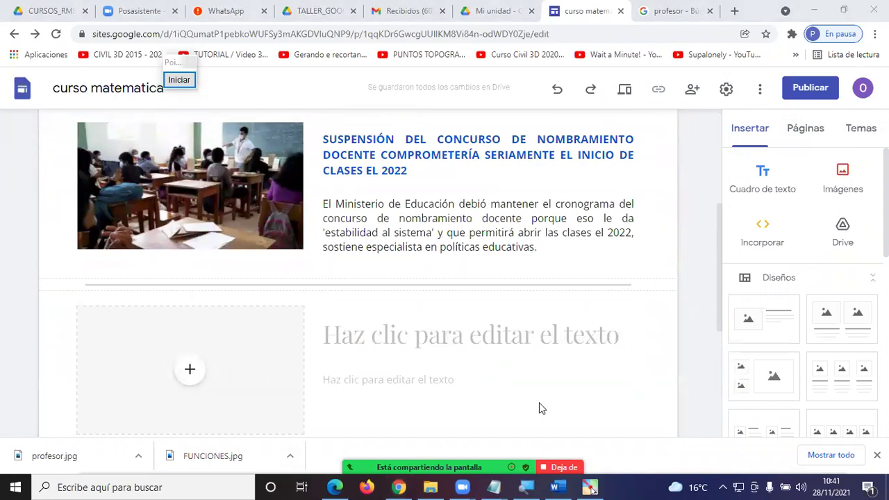
- Copy the second news headline from Word into the new section's title box
{"action": "key", "text": "alt+Tab"}
{"action": "left_click", "coordinate": [439, 336]}
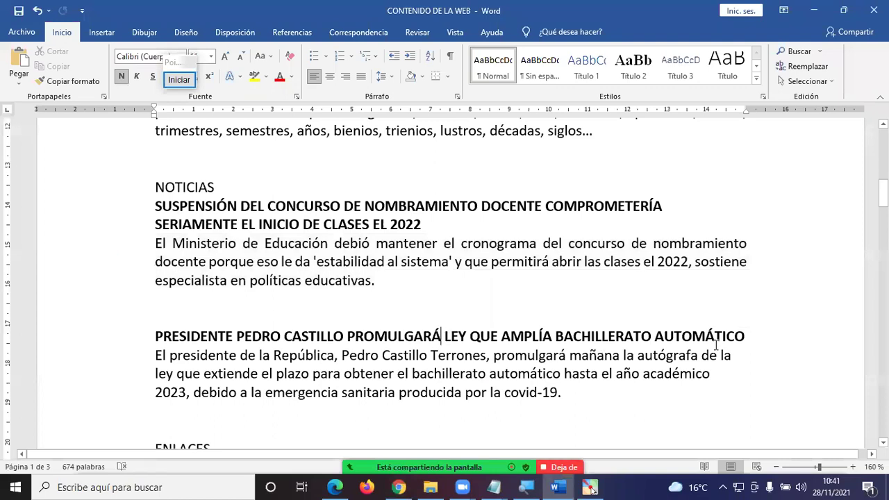
{"action": "left_click_drag", "start_coordinate": [752, 334], "coordinate": [194, 332]}
{"action": "key", "text": "ctrl+c"}
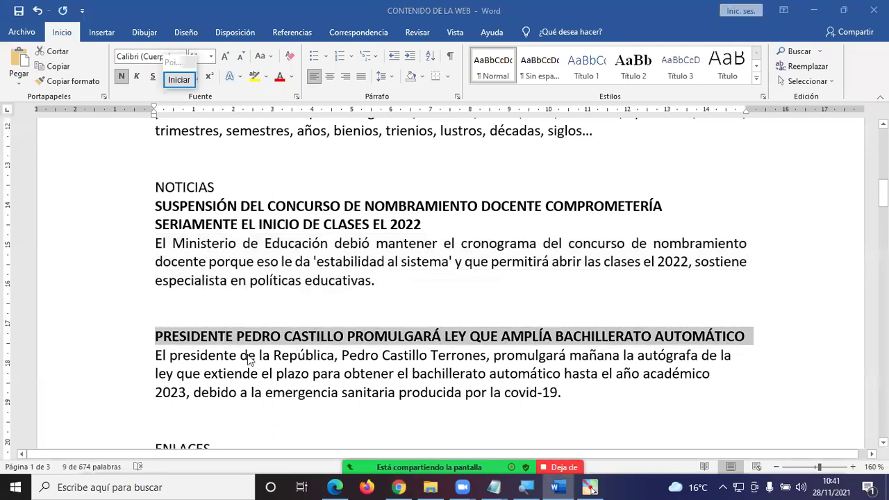
{"action": "key", "text": "alt+Tab"}
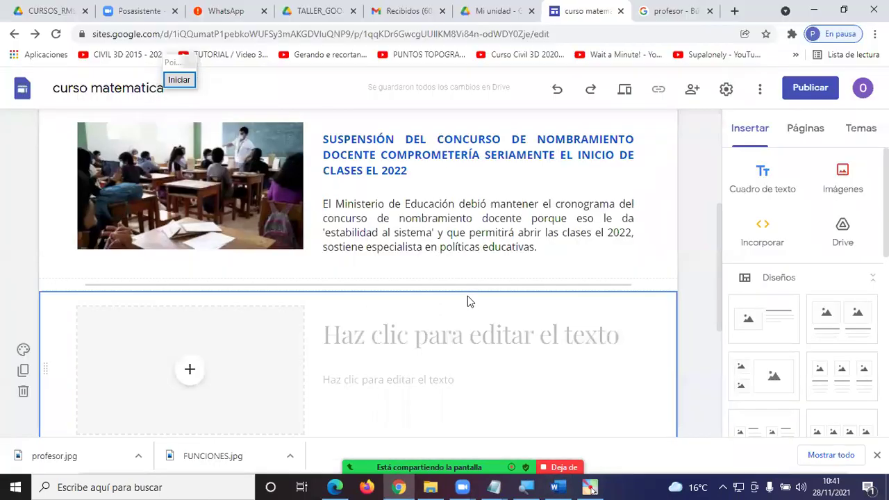
{"action": "left_click", "coordinate": [449, 323]}
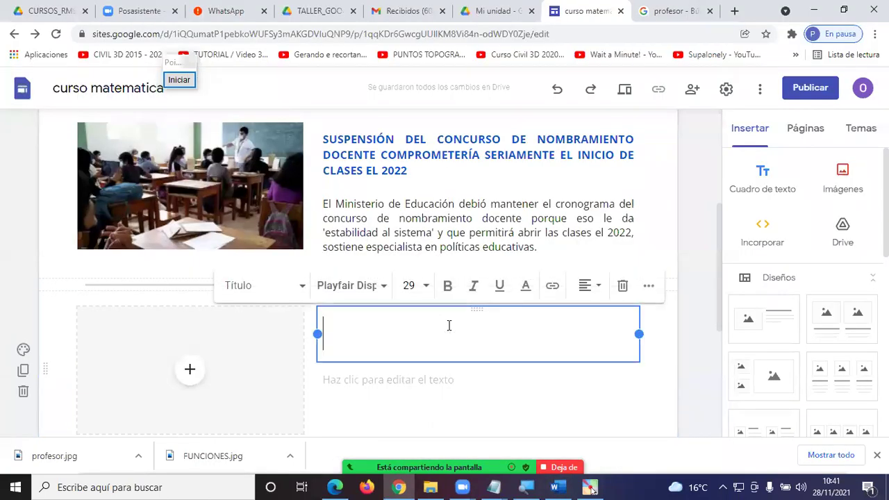
{"action": "key", "text": "ctrl+v"}
- Format the headline as a bold, justified Subtítulo in blue #3c78d8
{"action": "left_click_drag", "start_coordinate": [465, 338], "coordinate": [316, 321]}
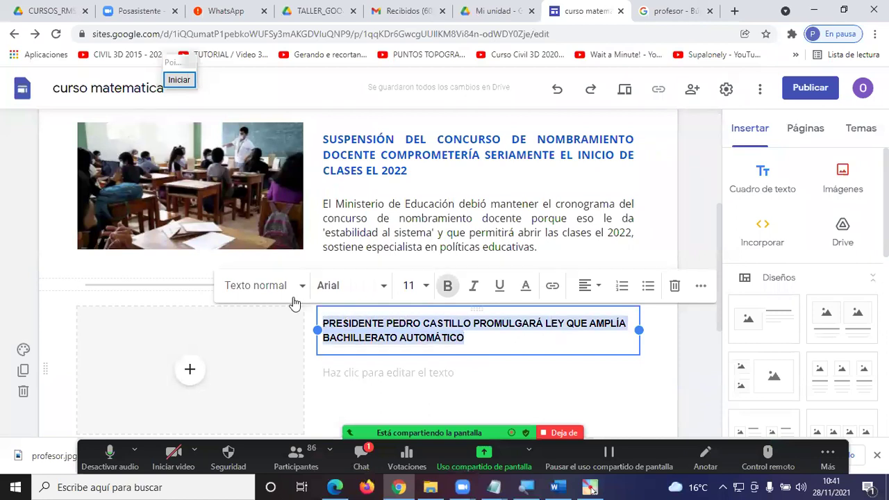
{"action": "left_click", "coordinate": [292, 290]}
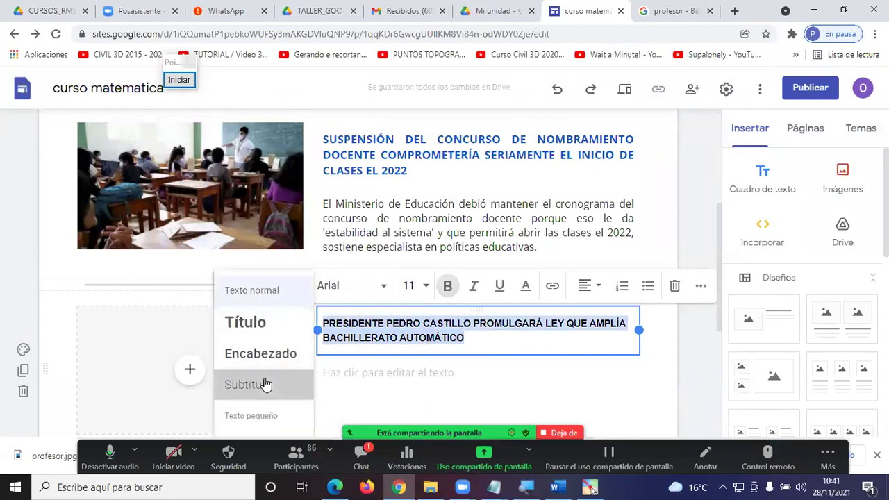
{"action": "left_click", "coordinate": [242, 384]}
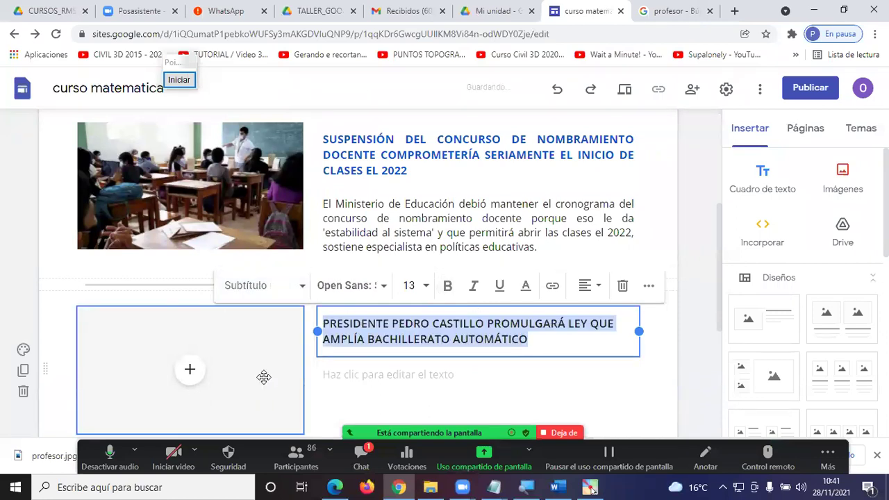
{"action": "left_click", "coordinate": [448, 289]}
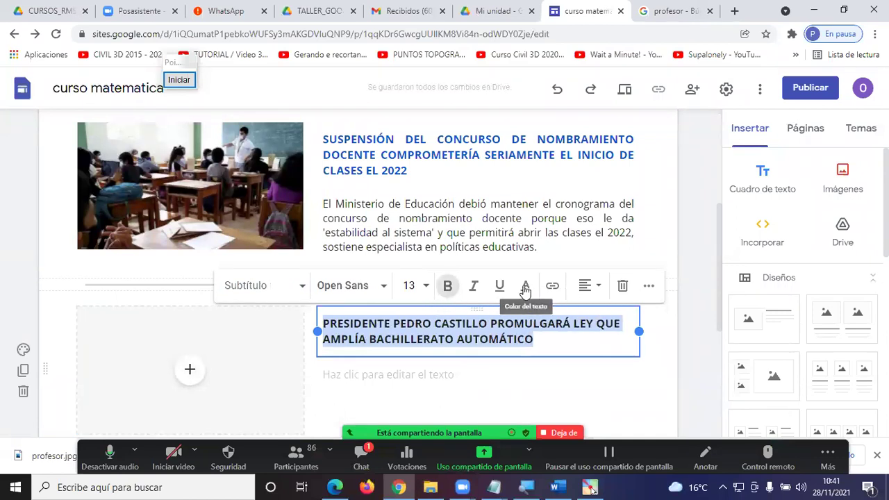
{"action": "left_click", "coordinate": [526, 288]}
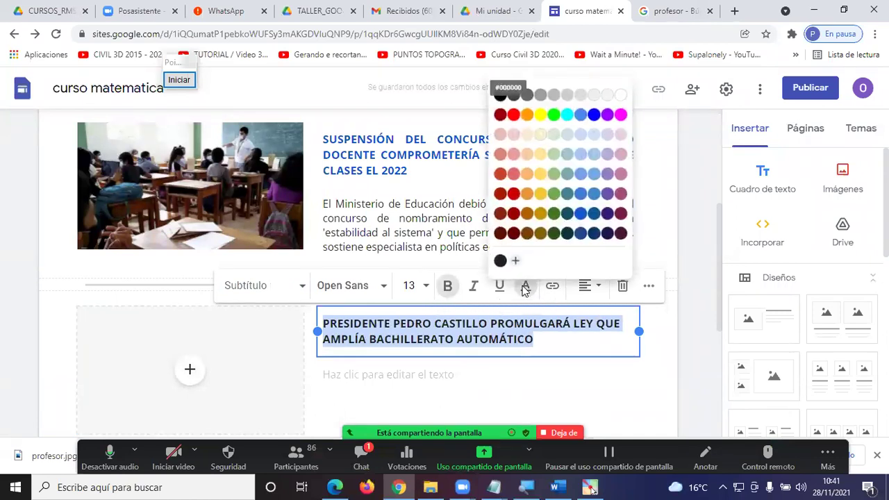
{"action": "left_click", "coordinate": [580, 196]}
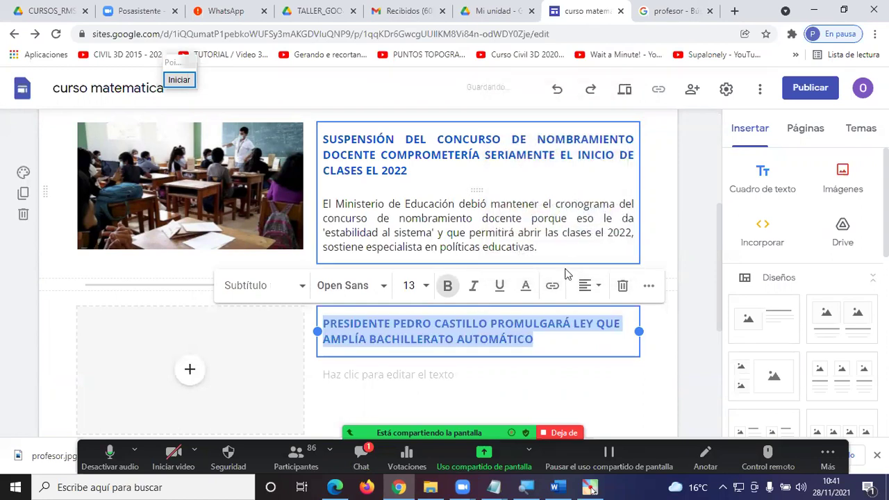
{"action": "left_click", "coordinate": [596, 289]}
{"action": "left_click", "coordinate": [585, 386]}
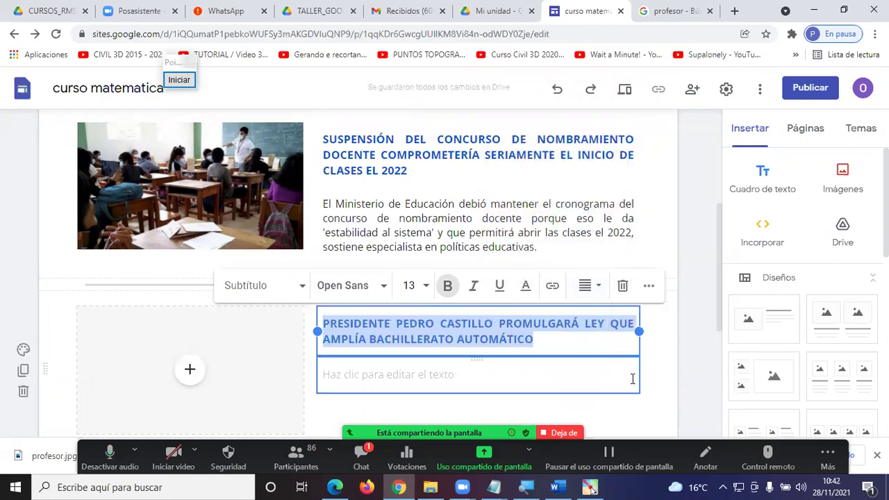
{"action": "left_click", "coordinate": [646, 380]}
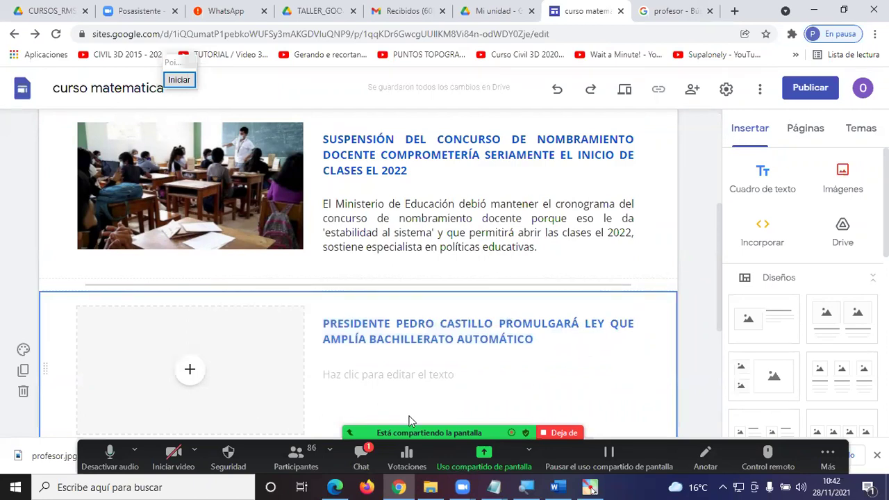
- Open and close the meeting chat, then switch to the Imagenes folder in File Explorer
{"action": "key", "text": "alt+h"}
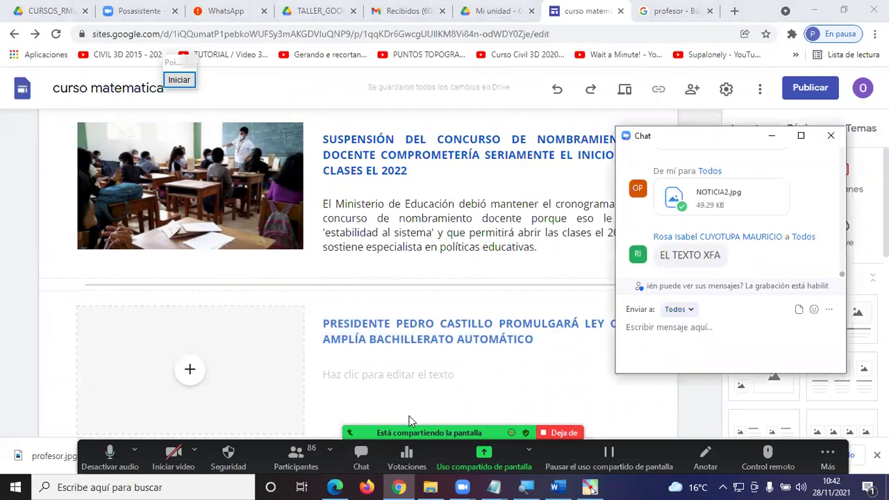
{"action": "key", "text": "alt+h"}
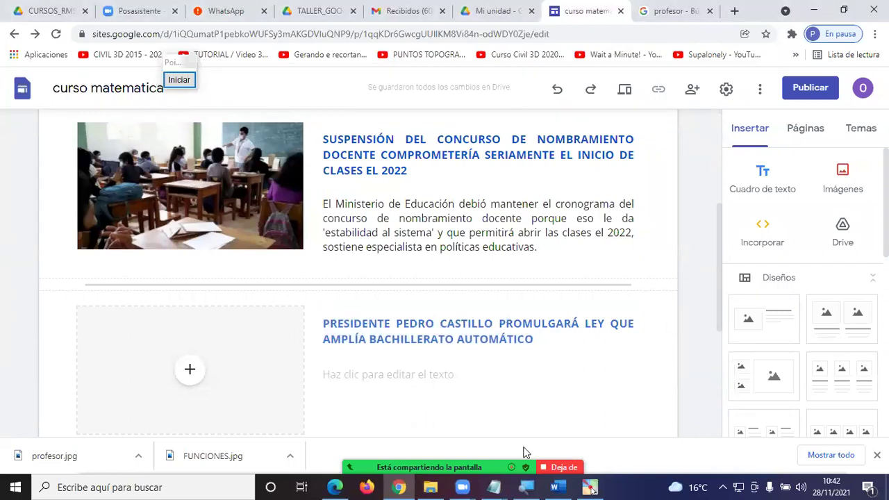
{"action": "key", "text": "alt+Tab"}
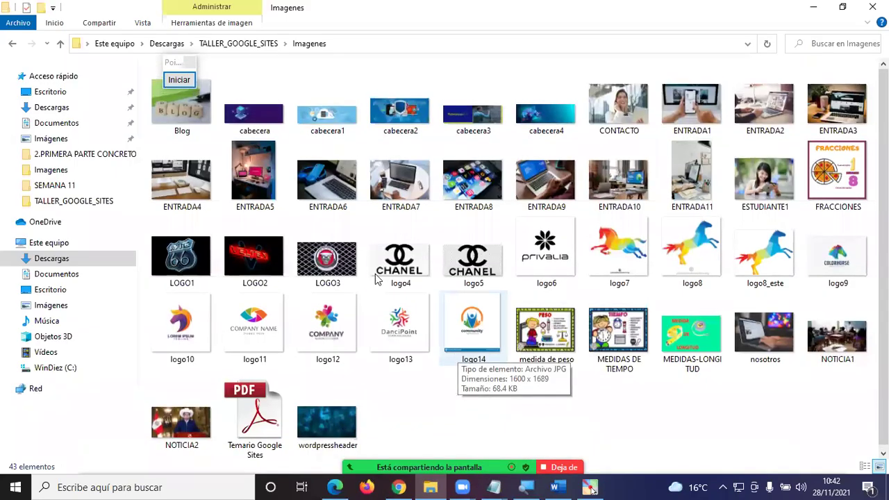
- Duplicate the CONTENIDO DE LA WEB document inside the TALLER_GOOGLE_SITES folder
{"action": "left_click", "coordinate": [255, 46]}
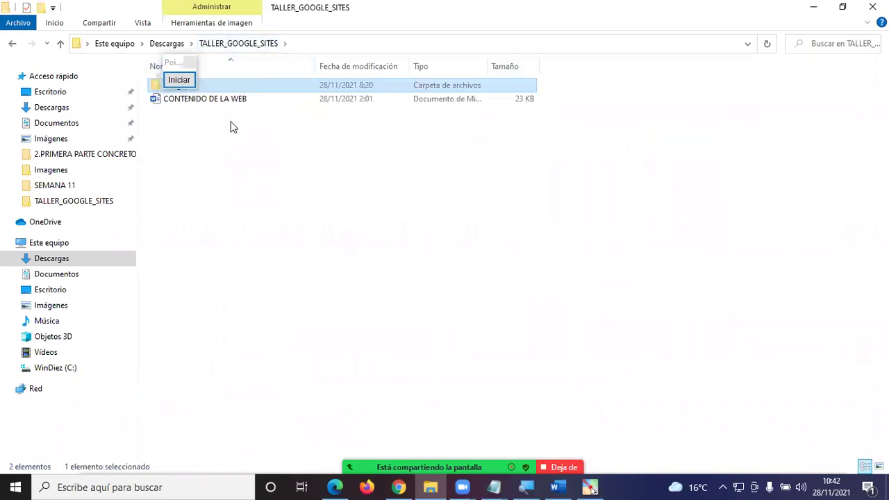
{"action": "left_click", "coordinate": [228, 102]}
{"action": "key", "text": "ctrl+c"}
{"action": "key", "text": "ctrl+v"}
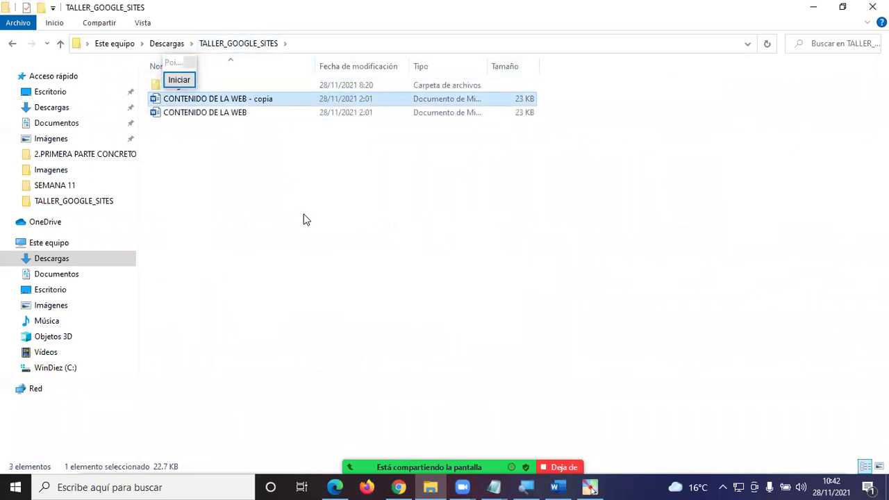
{"action": "left_click", "coordinate": [306, 219]}
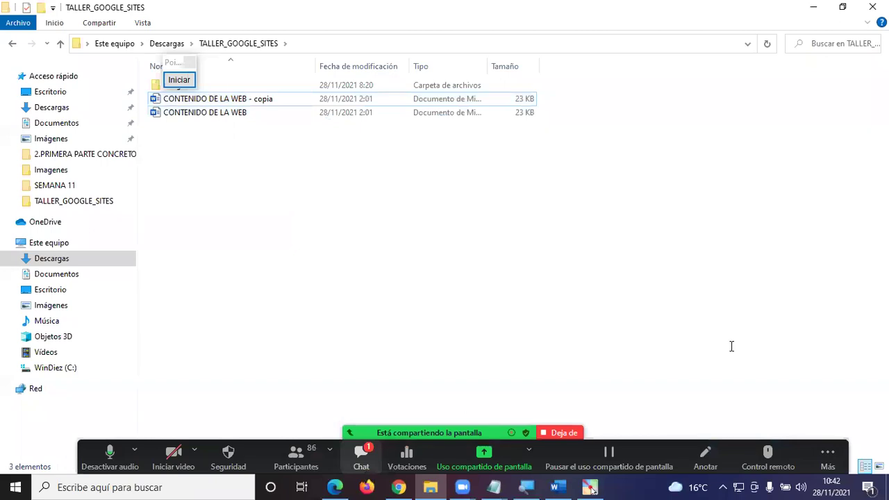
- Send the CONTENIDO DE LA WEB document copy to everyone through the meeting chat
{"action": "key", "text": "alt+h"}
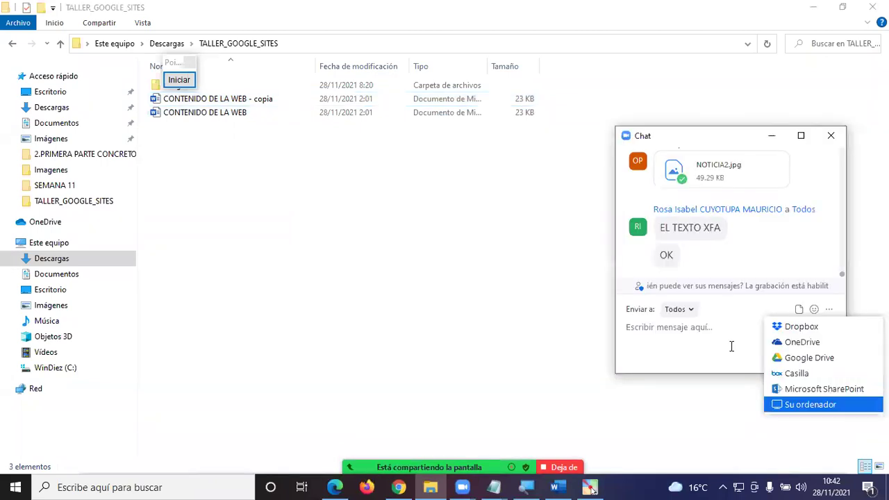
{"action": "key", "text": "Return"}
{"action": "left_click", "coordinate": [792, 175]}
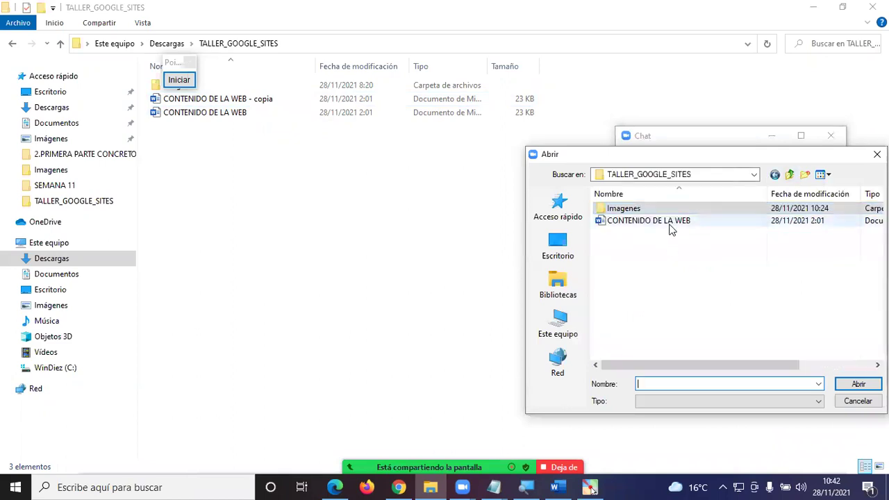
{"action": "left_click", "coordinate": [671, 227]}
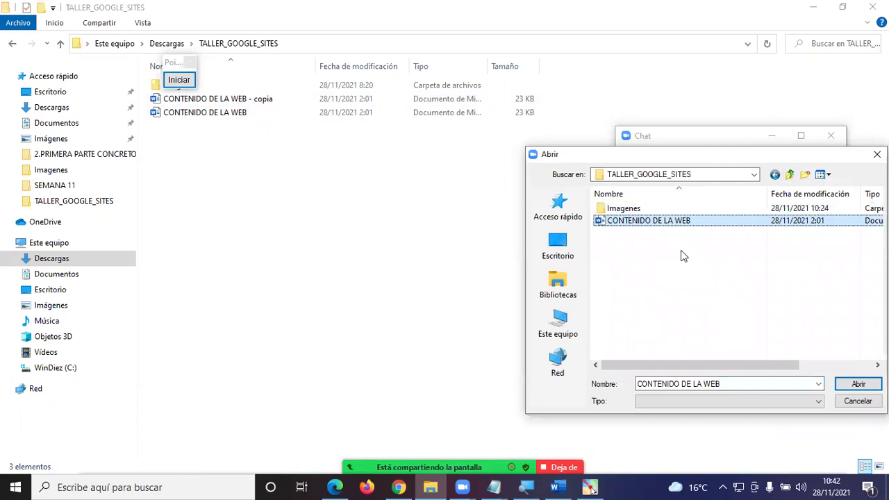
{"action": "left_click", "coordinate": [858, 386]}
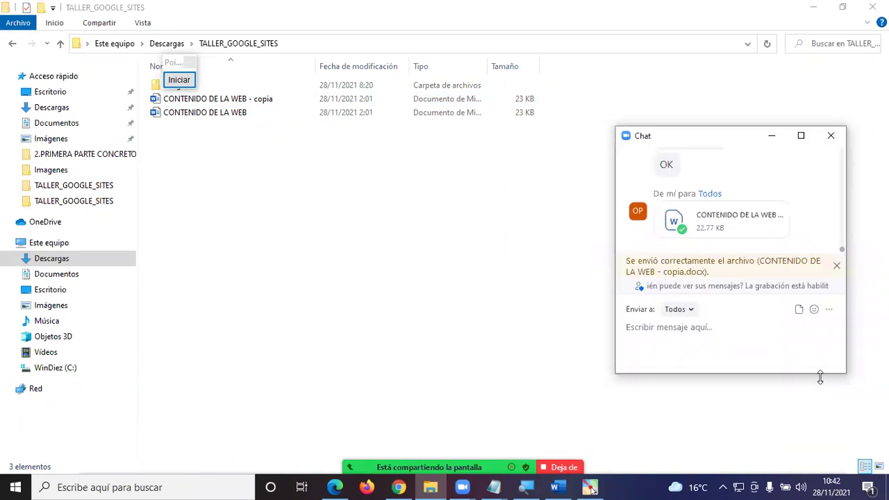
{"action": "left_click", "coordinate": [831, 136]}
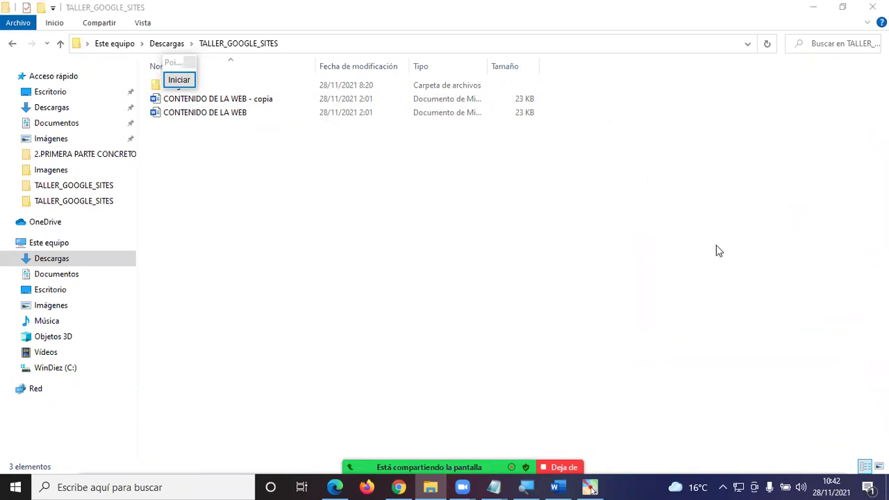
- Paste the bachillerato-deadline paragraph from Word into the second section's body text, removing the trailing blank line
{"action": "key", "text": "alt+Tab"}
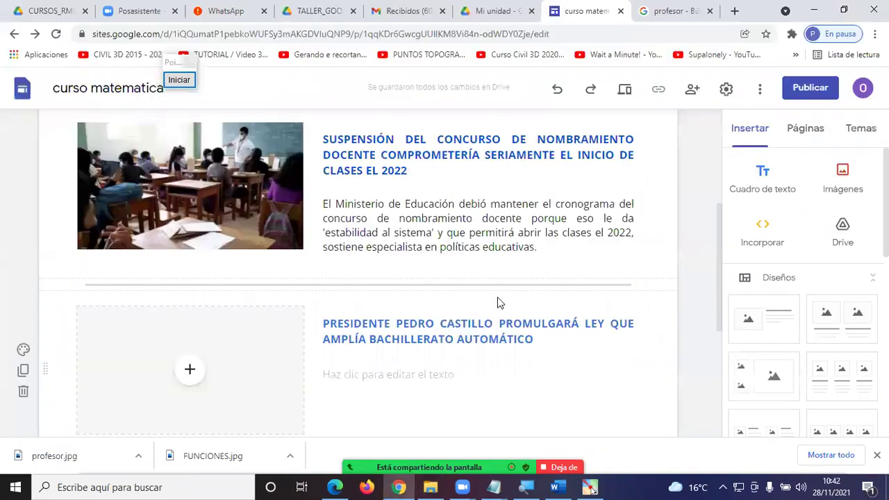
{"action": "scroll", "coordinate": [244, 354], "scroll_direction": "down", "scroll_amount": 1}
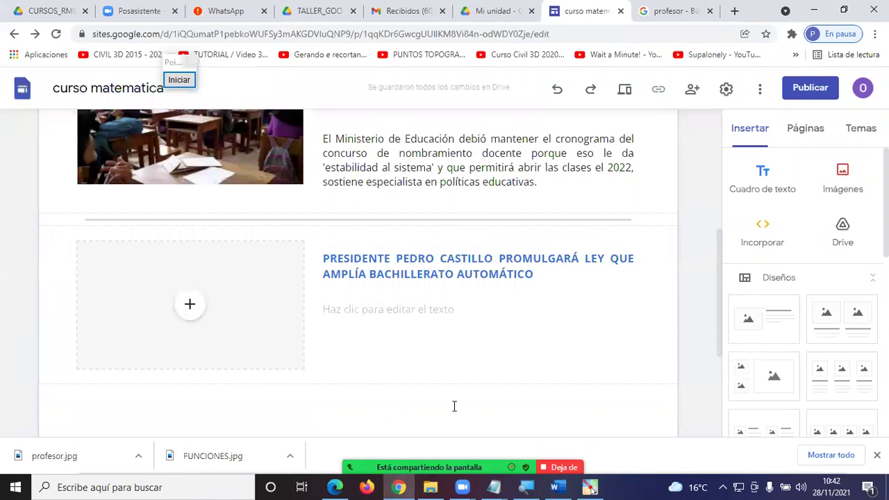
{"action": "key", "text": "alt+Tab"}
{"action": "left_click_drag", "start_coordinate": [562, 344], "coordinate": [156, 307]}
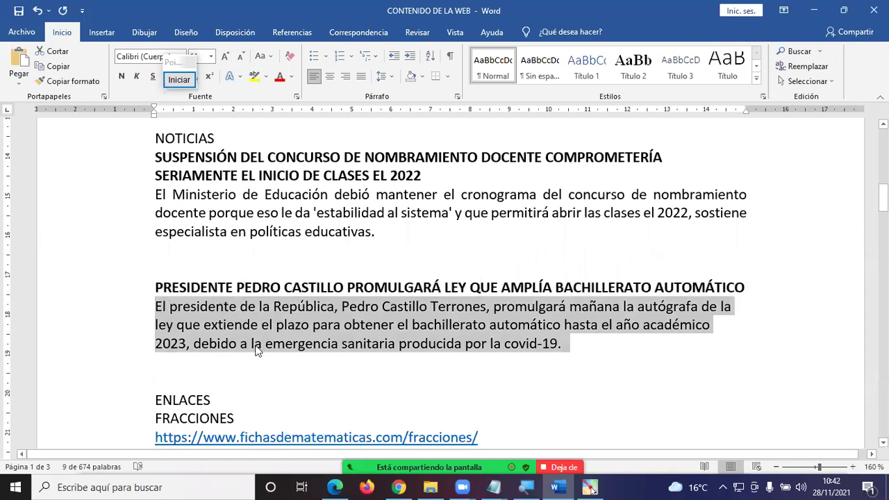
{"action": "key", "text": "ctrl+c"}
{"action": "key", "text": "alt+Tab"}
{"action": "left_click", "coordinate": [391, 306]}
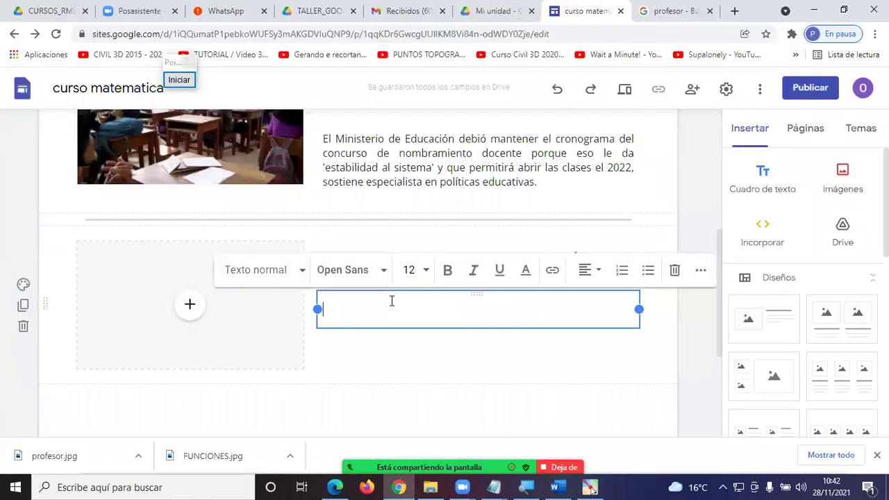
{"action": "key", "text": "ctrl+v"}
{"action": "key", "text": "BackSpace"}
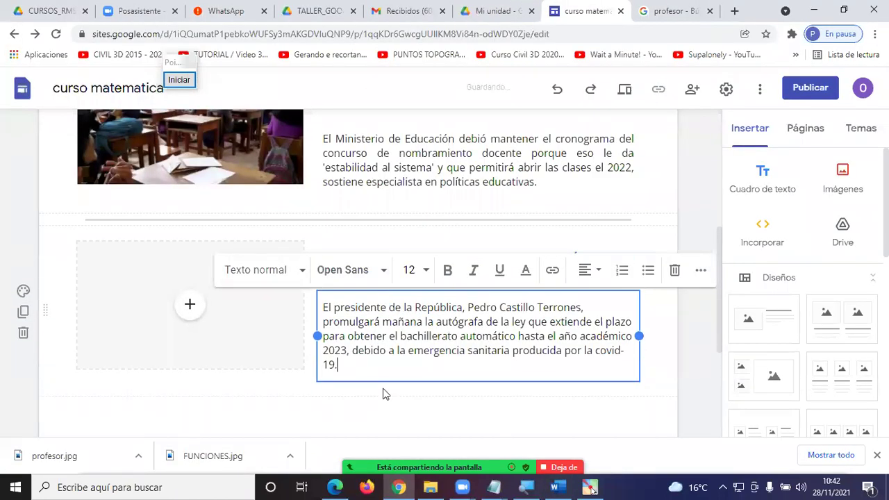
{"action": "left_click", "coordinate": [183, 303]}
- Upload the NOTICIA2 photo from the Imagenes folder into the second news item's image slot
{"action": "left_click", "coordinate": [235, 276]}
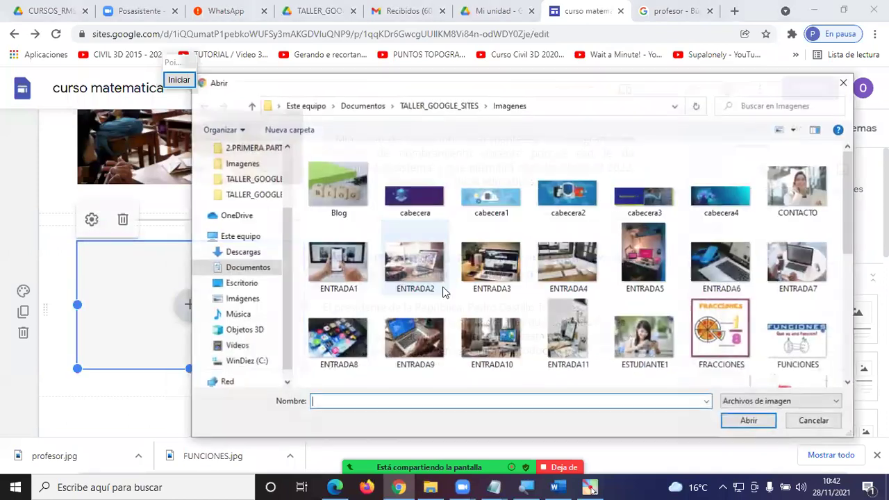
{"action": "scroll", "coordinate": [486, 292], "scroll_direction": "down", "scroll_amount": 5}
{"action": "scroll", "coordinate": [526, 305], "scroll_direction": "up", "scroll_amount": 2}
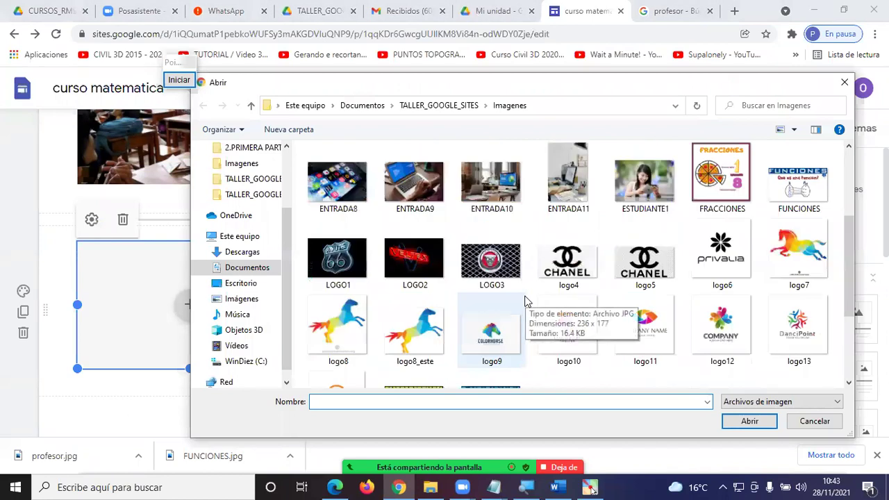
{"action": "scroll", "coordinate": [667, 323], "scroll_direction": "up", "scroll_amount": 2}
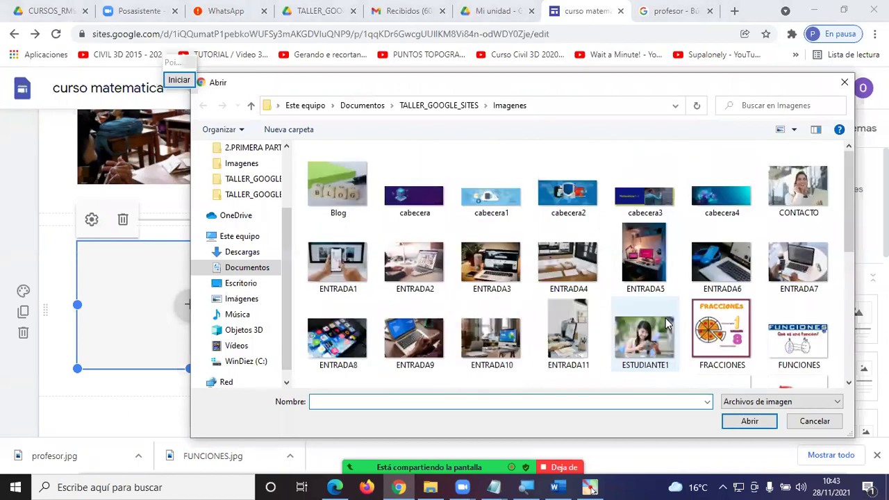
{"action": "scroll", "coordinate": [667, 323], "scroll_direction": "down", "scroll_amount": 5}
{"action": "double_click", "coordinate": [779, 314]}
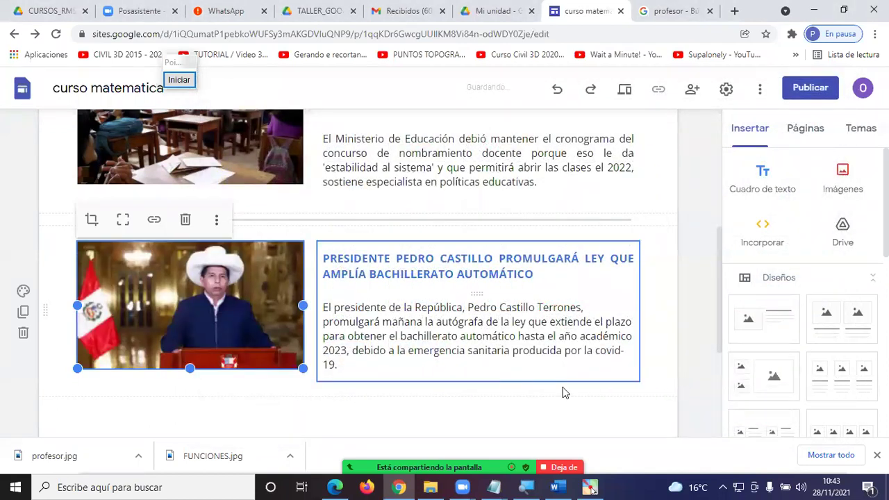
{"action": "left_click", "coordinate": [611, 400]}
- Look over the finished Noticias page in the editor, checking the meeting chat and dismissing an antivirus notice
{"action": "scroll", "coordinate": [581, 375], "scroll_direction": "up", "scroll_amount": 2}
{"action": "scroll", "coordinate": [582, 377], "scroll_direction": "up", "scroll_amount": 2}
{"action": "scroll", "coordinate": [611, 354], "scroll_direction": "down", "scroll_amount": 5}
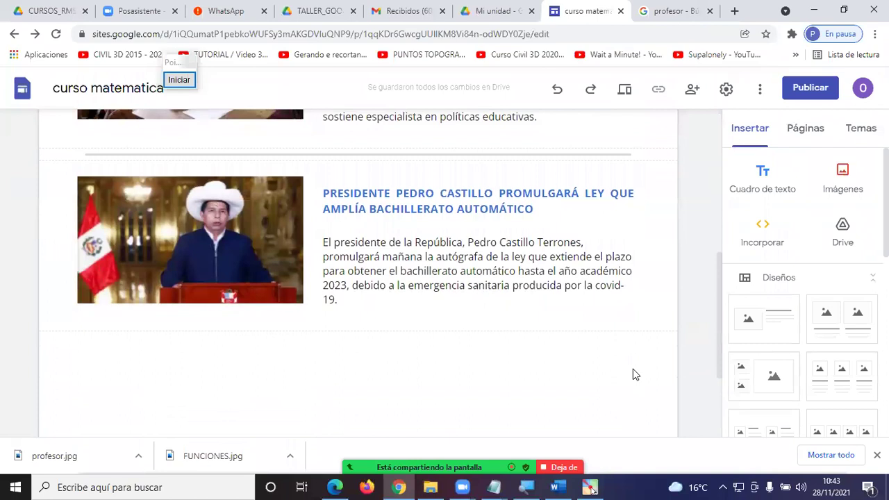
{"action": "scroll", "coordinate": [633, 369], "scroll_direction": "up", "scroll_amount": 5}
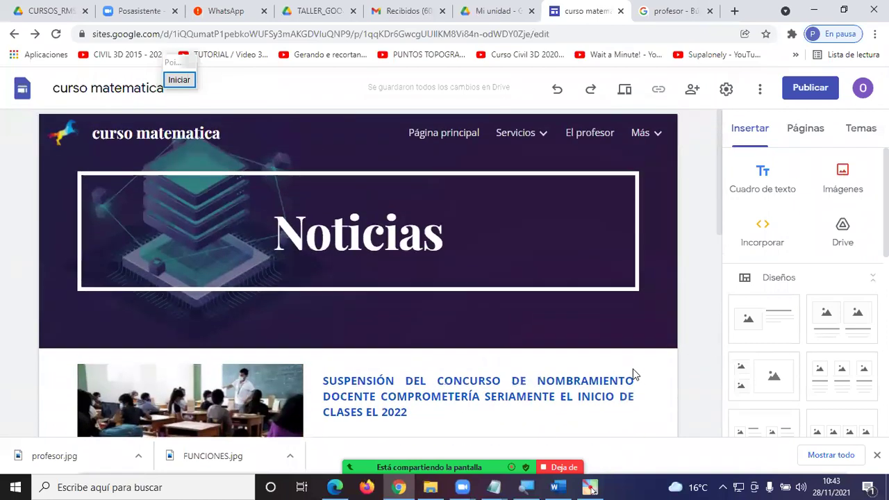
{"action": "scroll", "coordinate": [632, 369], "scroll_direction": "down", "scroll_amount": 2}
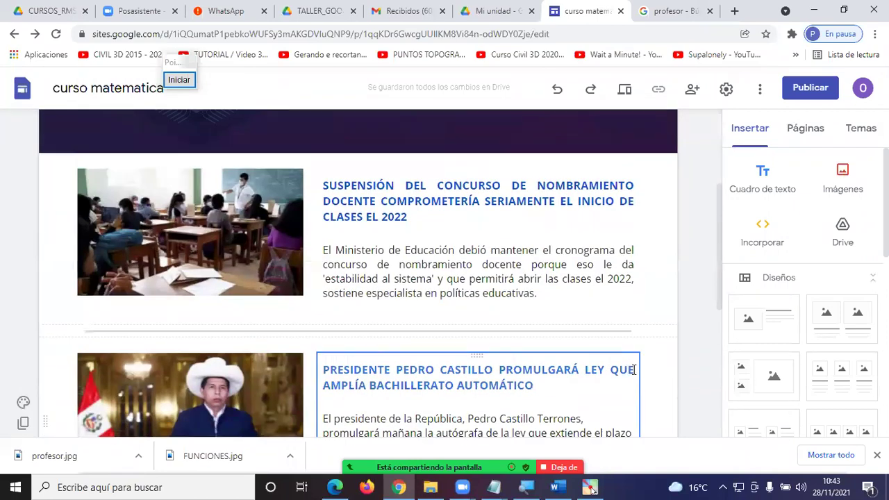
{"action": "scroll", "coordinate": [633, 370], "scroll_direction": "down", "scroll_amount": 2}
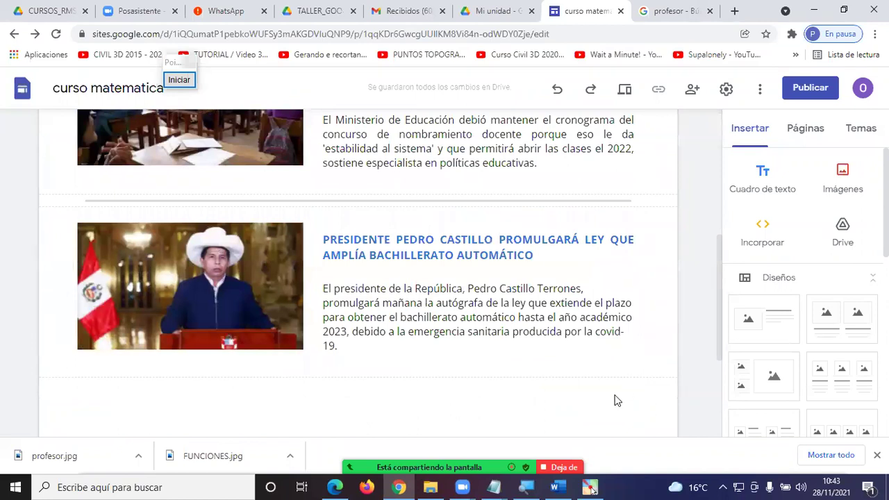
{"action": "scroll", "coordinate": [618, 389], "scroll_direction": "up", "scroll_amount": 3}
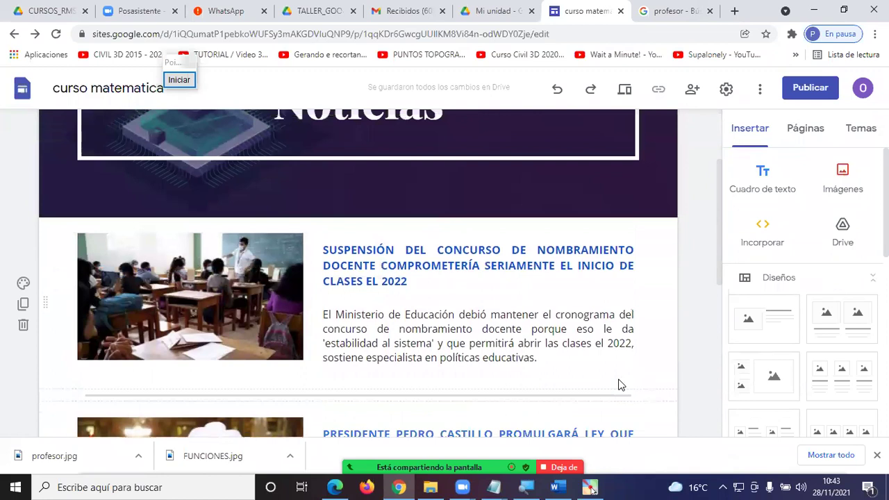
{"action": "scroll", "coordinate": [620, 384], "scroll_direction": "up", "scroll_amount": 2}
{"action": "scroll", "coordinate": [620, 384], "scroll_direction": "down", "scroll_amount": 6}
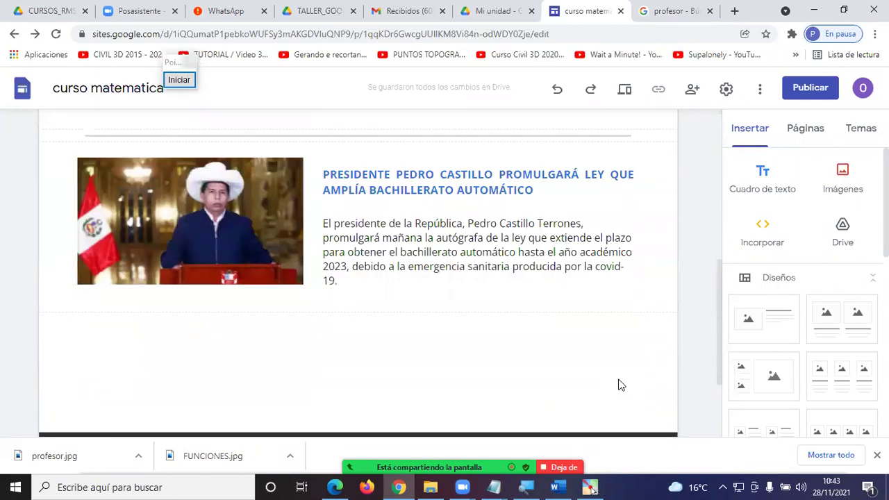
{"action": "scroll", "coordinate": [619, 383], "scroll_direction": "down", "scroll_amount": 1}
{"action": "scroll", "coordinate": [626, 369], "scroll_direction": "up", "scroll_amount": 3}
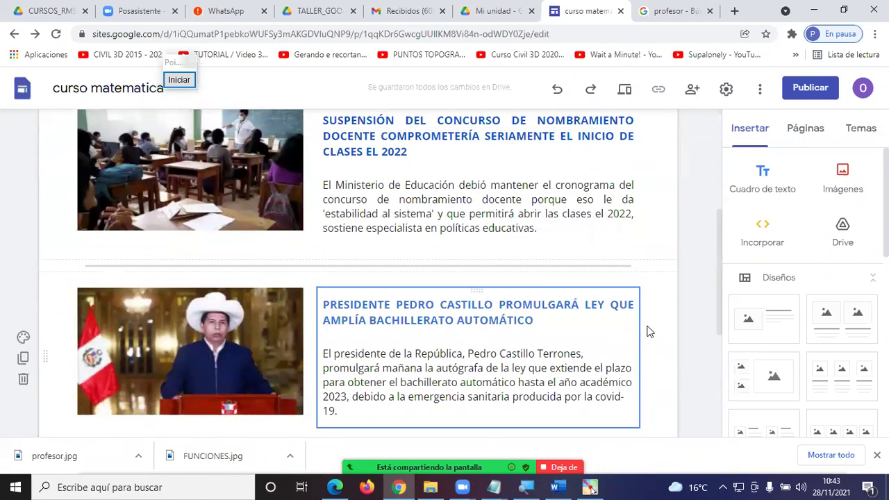
{"action": "scroll", "coordinate": [694, 312], "scroll_direction": "up", "scroll_amount": 3}
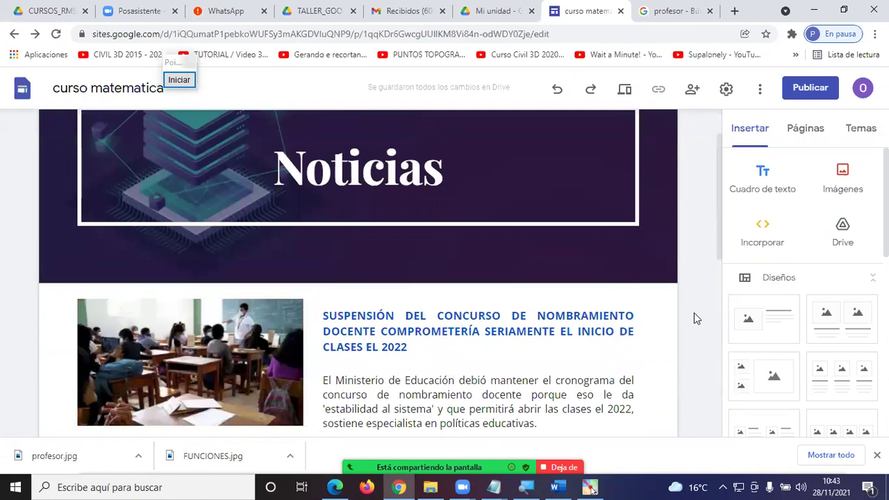
{"action": "key", "text": "alt+h"}
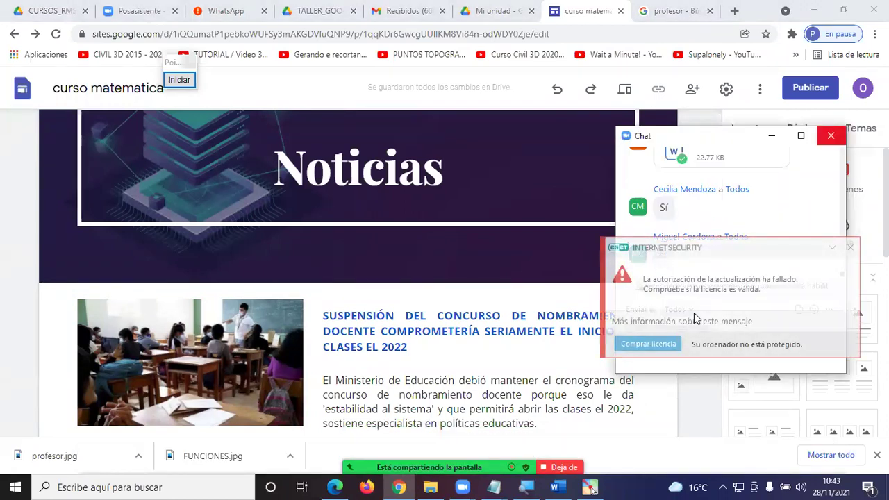
{"action": "left_click", "coordinate": [472, 410]}
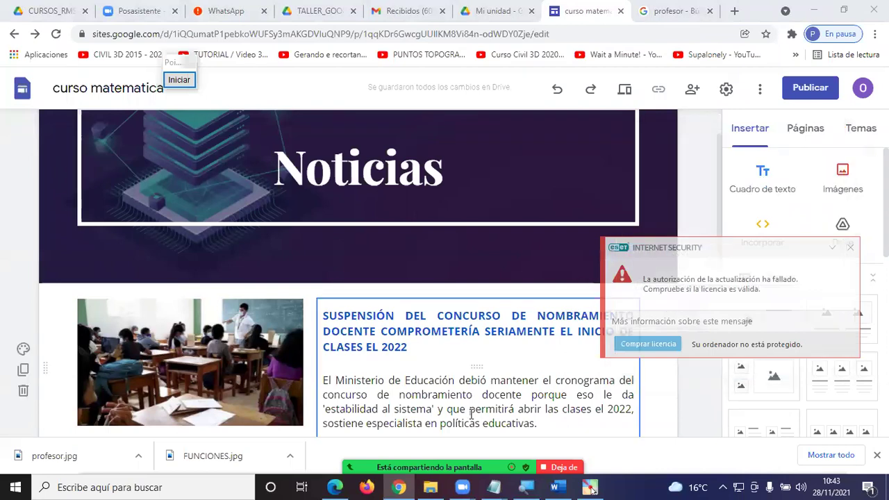
{"action": "left_click", "coordinate": [458, 452]}
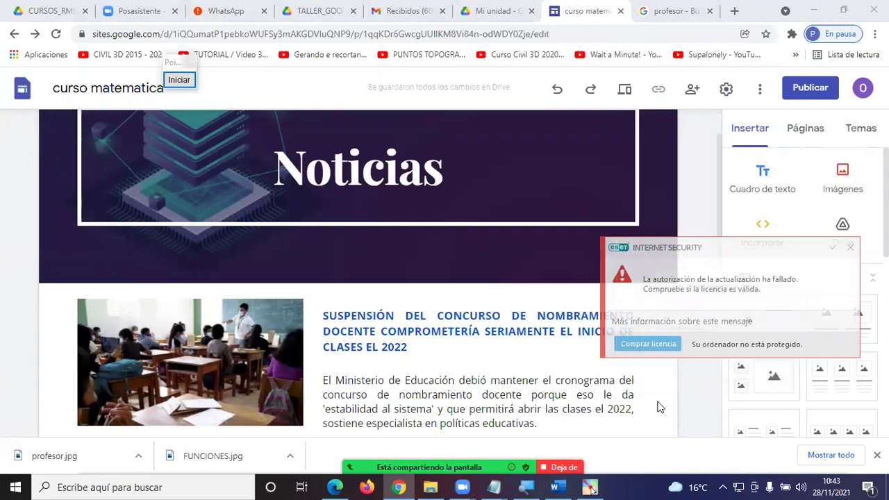
{"action": "left_click", "coordinate": [850, 247]}
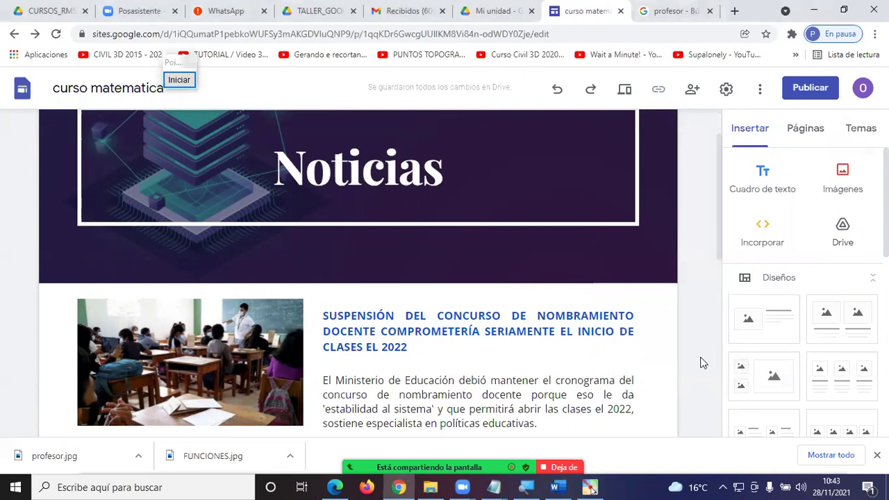
{"action": "scroll", "coordinate": [679, 371], "scroll_direction": "up", "scroll_amount": 1}
{"action": "scroll", "coordinate": [679, 371], "scroll_direction": "up", "scroll_amount": 1}
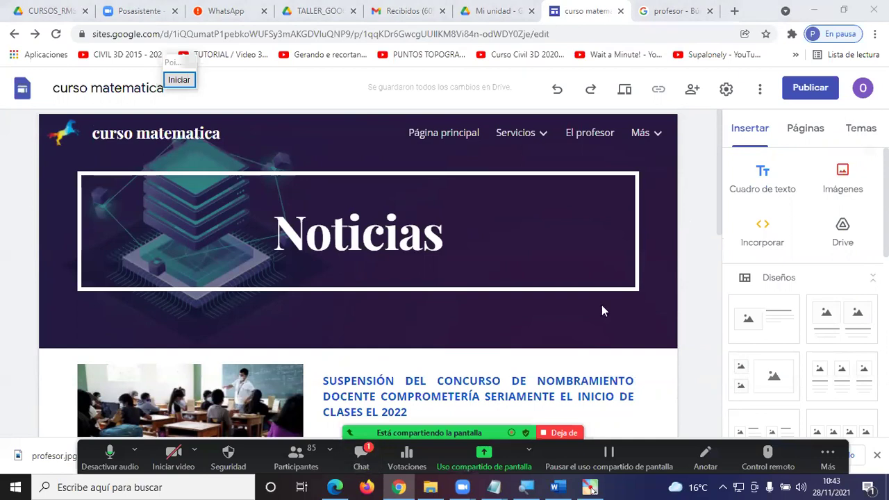
{"action": "key", "text": "alt+h"}
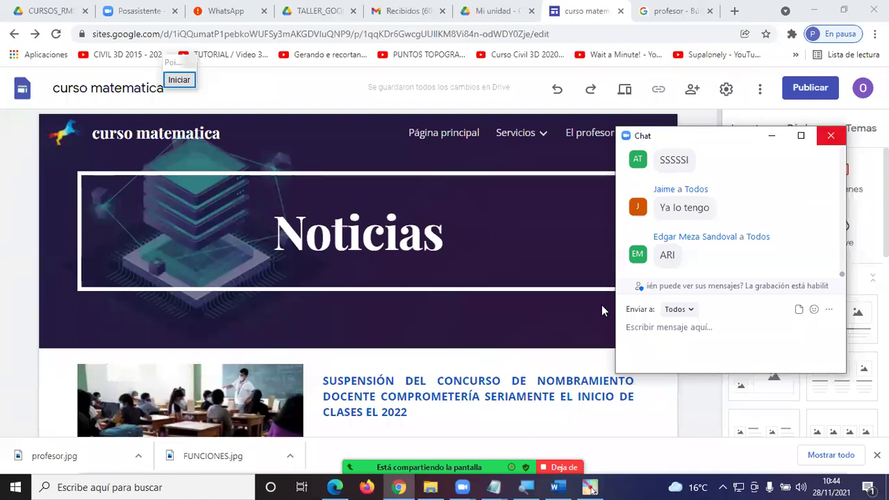
{"action": "left_click", "coordinate": [831, 135]}
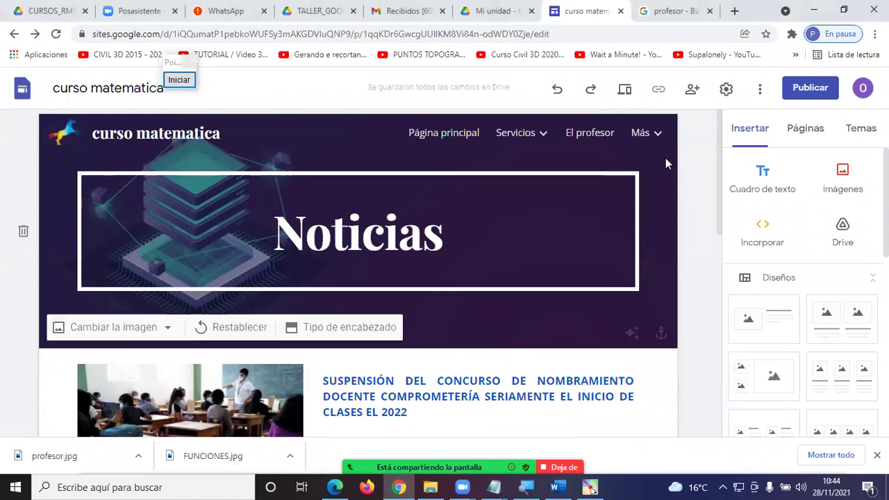
- Preview the site and scroll through the Página principal home page
{"action": "left_click", "coordinate": [626, 95]}
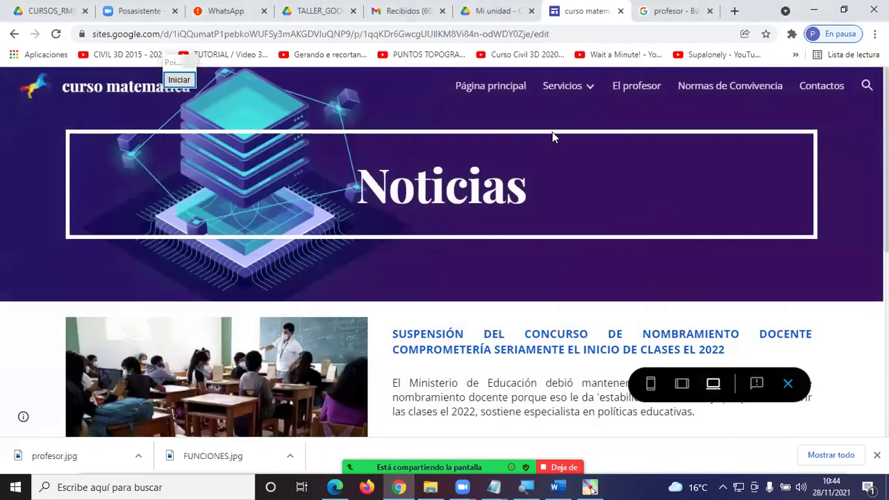
{"action": "left_click", "coordinate": [483, 91]}
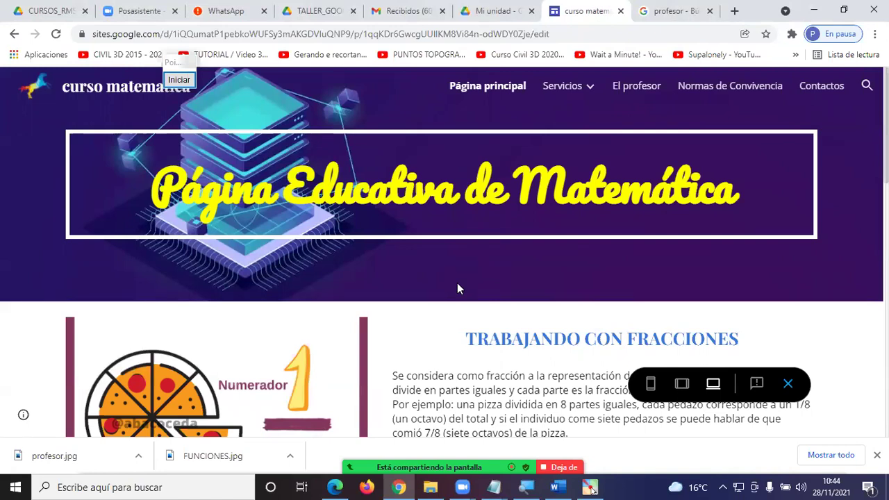
{"action": "scroll", "coordinate": [457, 283], "scroll_direction": "down", "scroll_amount": 4}
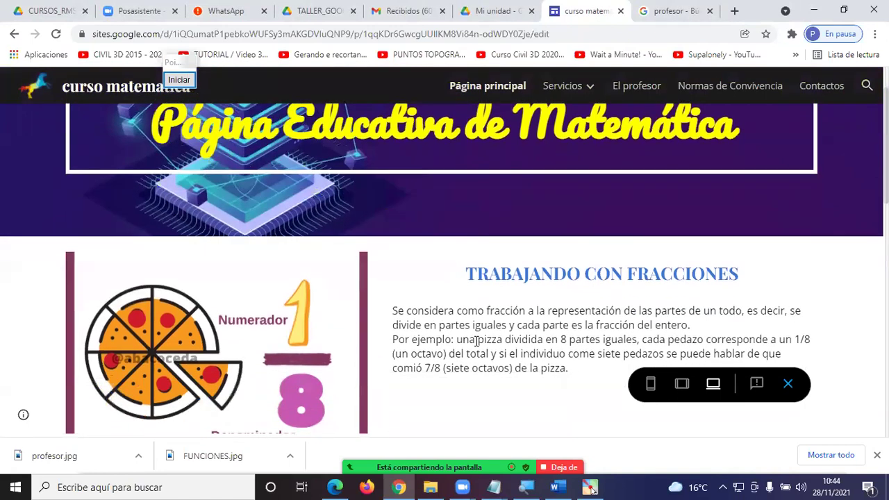
{"action": "scroll", "coordinate": [477, 342], "scroll_direction": "up", "scroll_amount": 4}
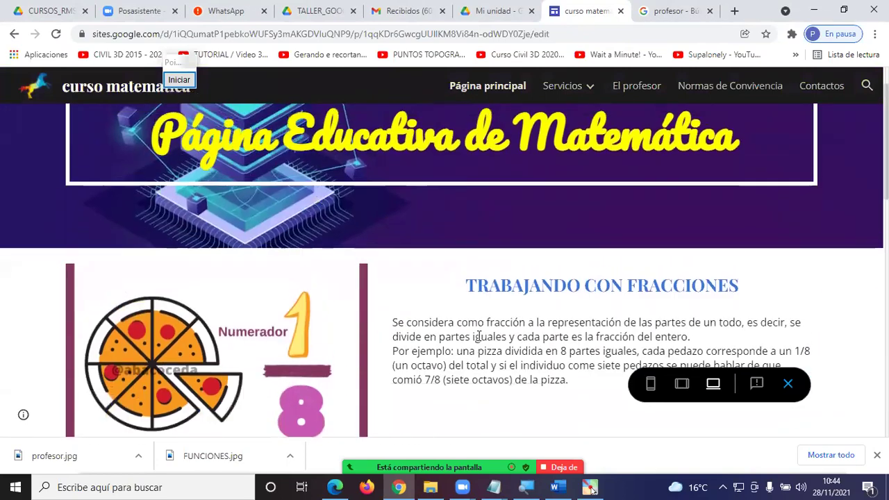
{"action": "scroll", "coordinate": [478, 336], "scroll_direction": "down", "scroll_amount": 10}
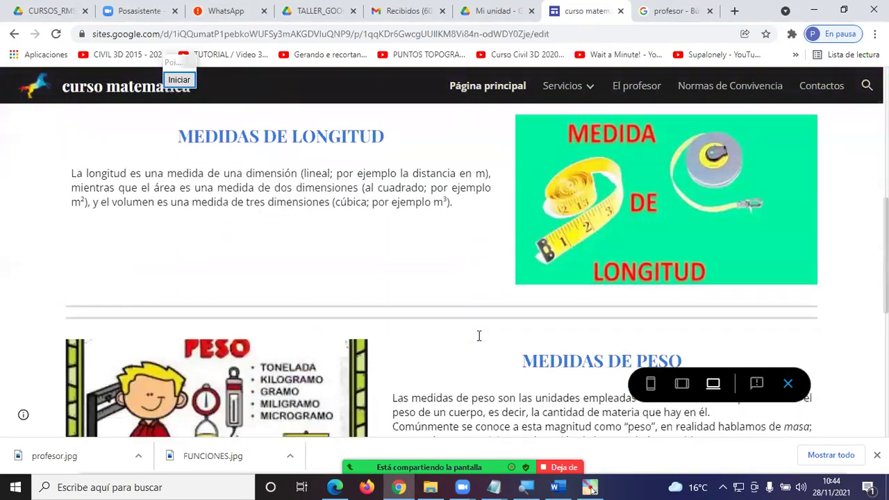
{"action": "scroll", "coordinate": [478, 336], "scroll_direction": "up", "scroll_amount": 6}
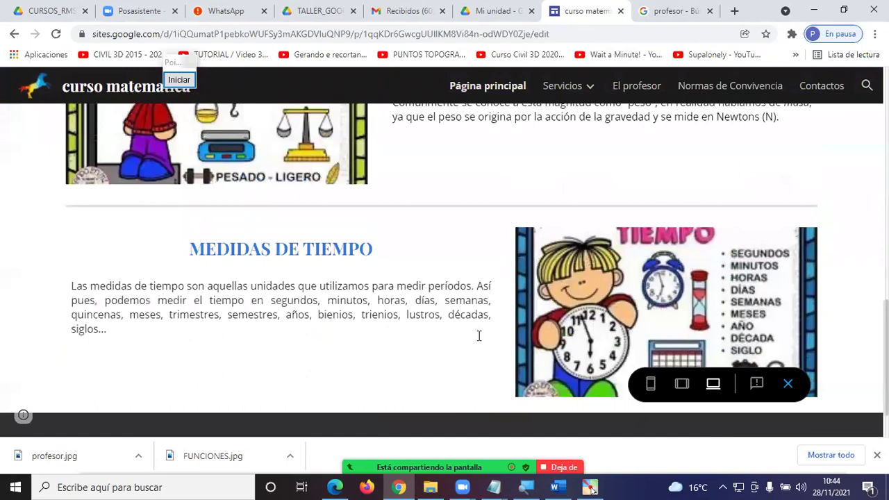
{"action": "scroll", "coordinate": [479, 337], "scroll_direction": "up", "scroll_amount": 3}
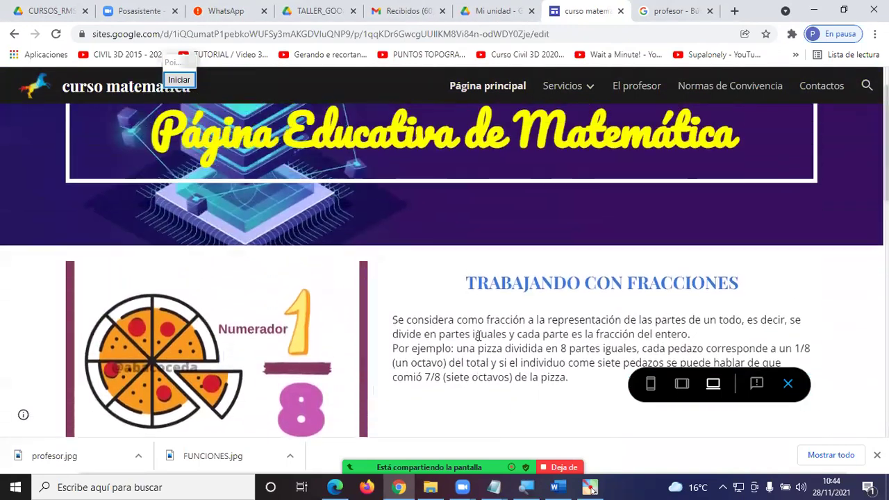
- Open Servicios > Noticias in the preview and scroll through both news stories
{"action": "mouse_move", "coordinate": [579, 79]}
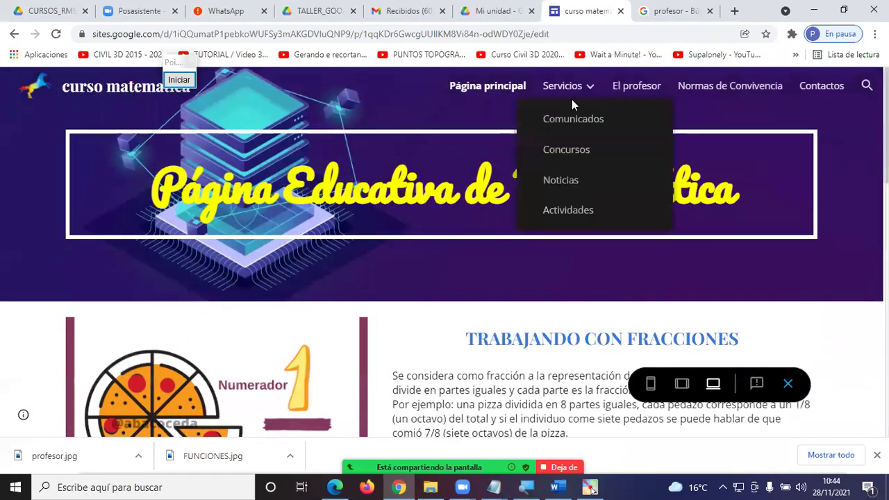
{"action": "left_click", "coordinate": [568, 180]}
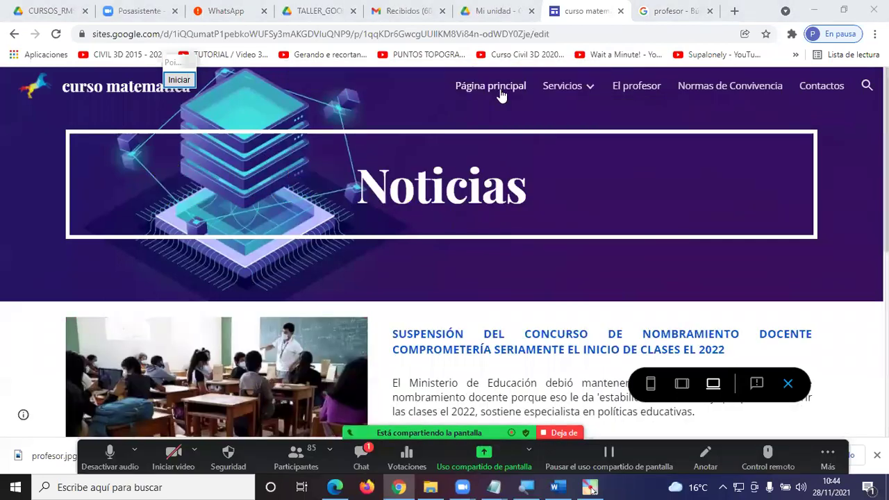
{"action": "scroll", "coordinate": [470, 345], "scroll_direction": "down", "scroll_amount": 5}
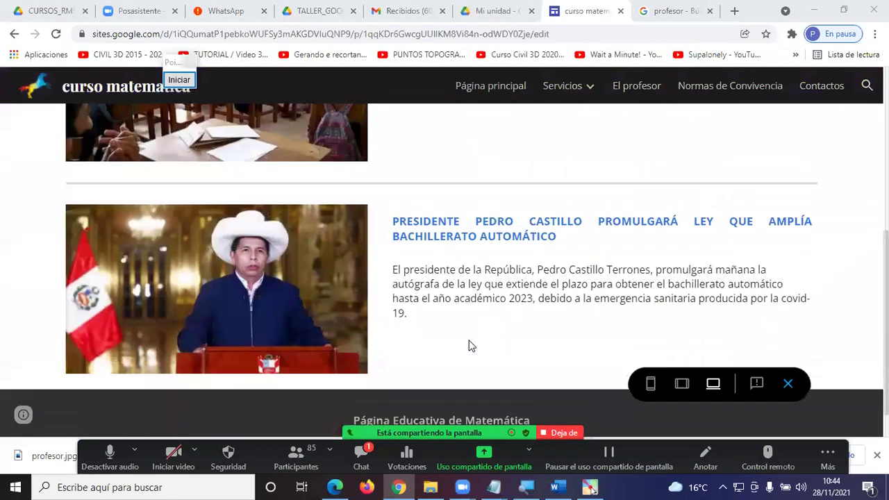
{"action": "key", "text": "alt+h"}
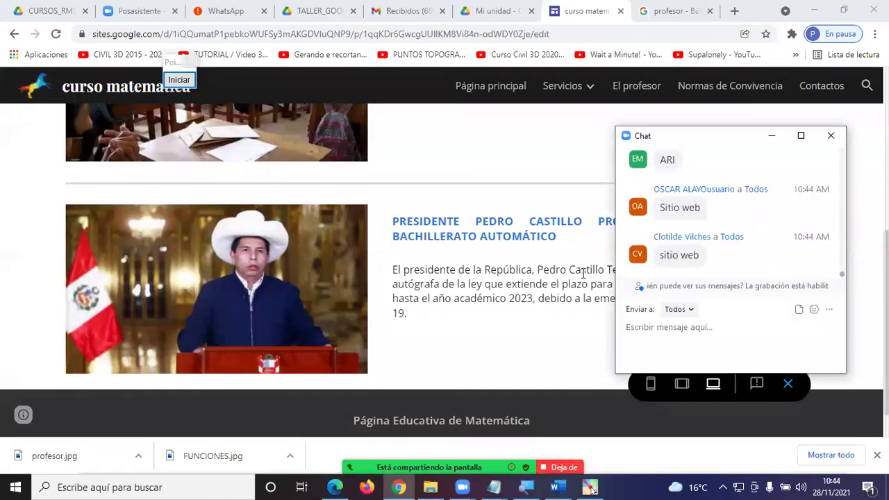
{"action": "key", "text": "alt+h"}
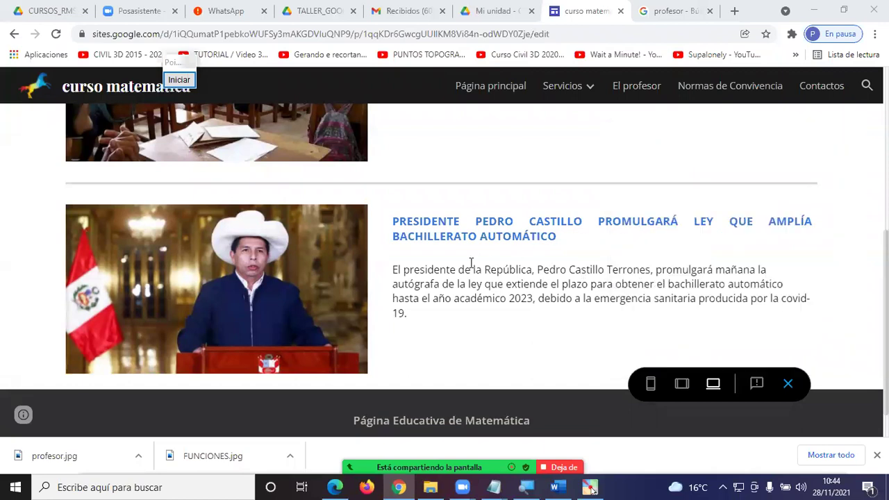
{"action": "scroll", "coordinate": [471, 262], "scroll_direction": "up", "scroll_amount": 3}
{"action": "scroll", "coordinate": [471, 263], "scroll_direction": "up", "scroll_amount": 2}
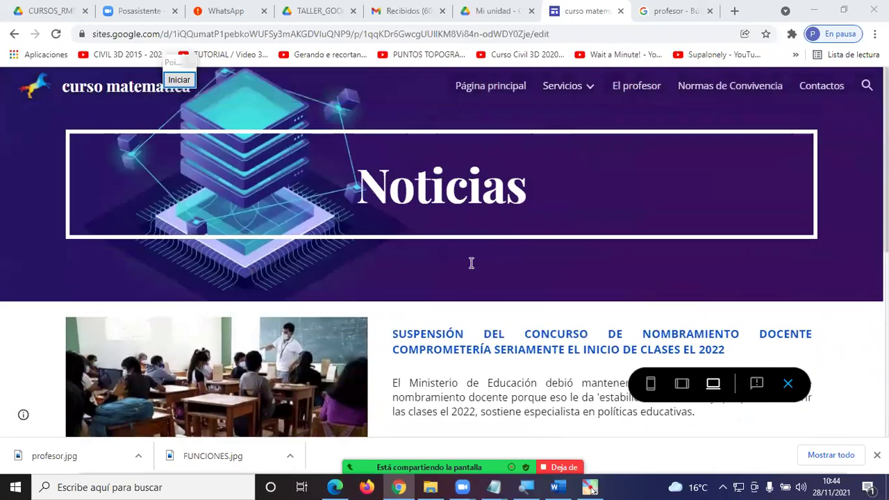
{"action": "left_click", "coordinate": [488, 90]}
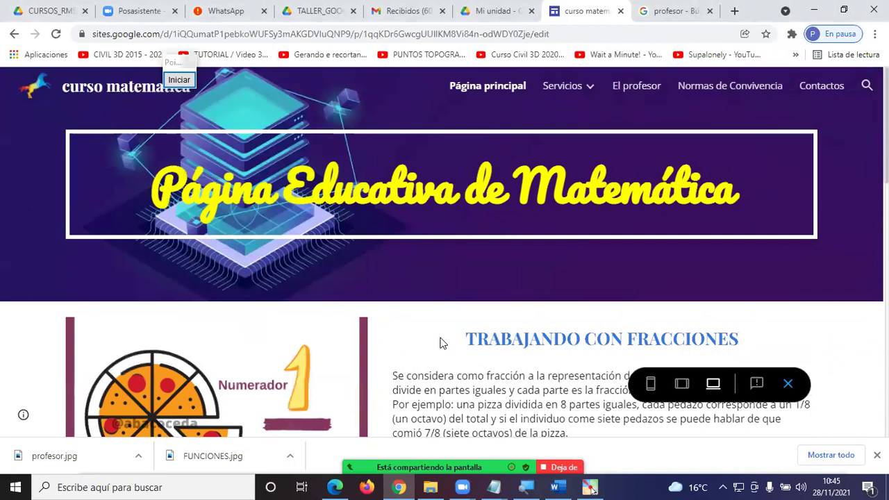
{"action": "scroll", "coordinate": [441, 341], "scroll_direction": "down", "scroll_amount": 6}
{"action": "scroll", "coordinate": [440, 341], "scroll_direction": "up", "scroll_amount": 3}
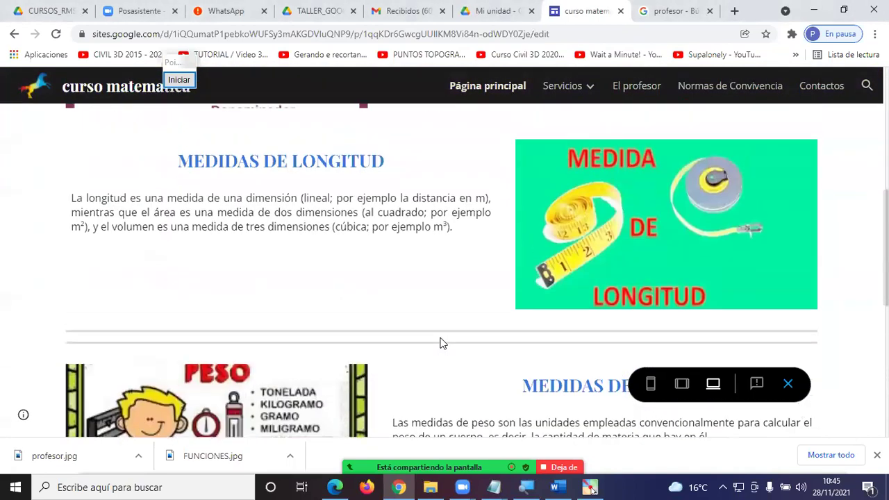
{"action": "mouse_move", "coordinate": [554, 89]}
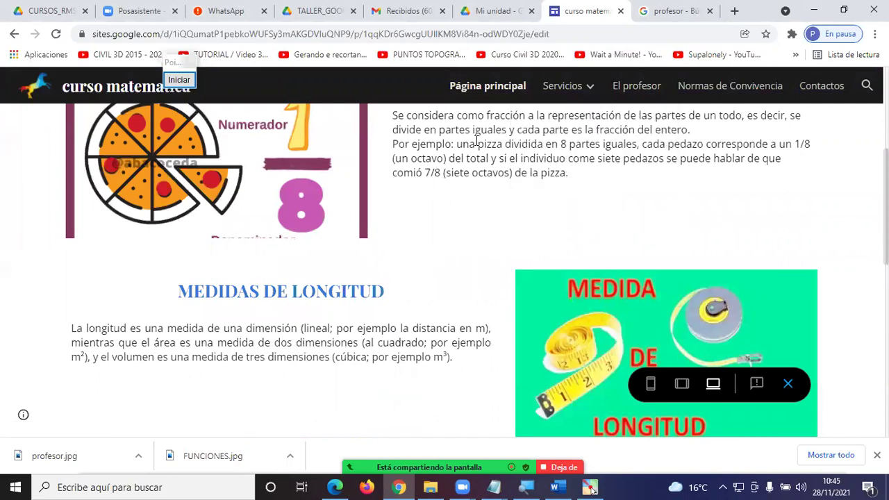
{"action": "mouse_move", "coordinate": [391, 391]}
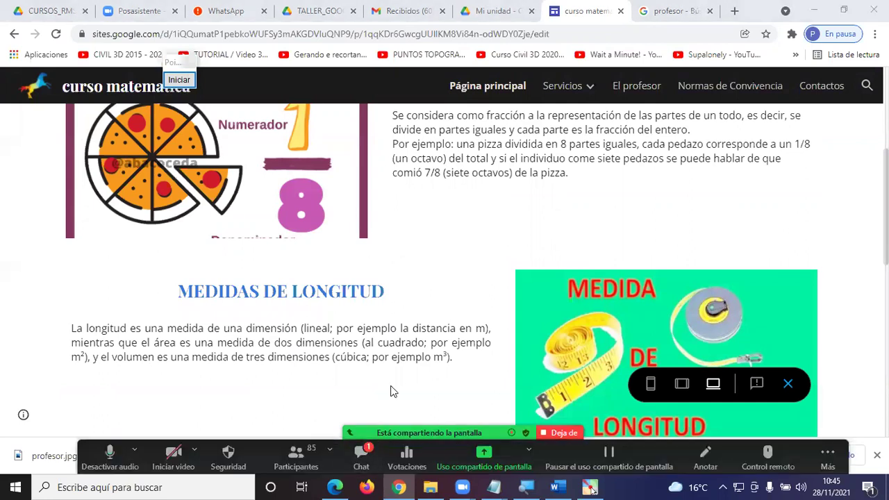
{"action": "key", "text": "alt+h"}
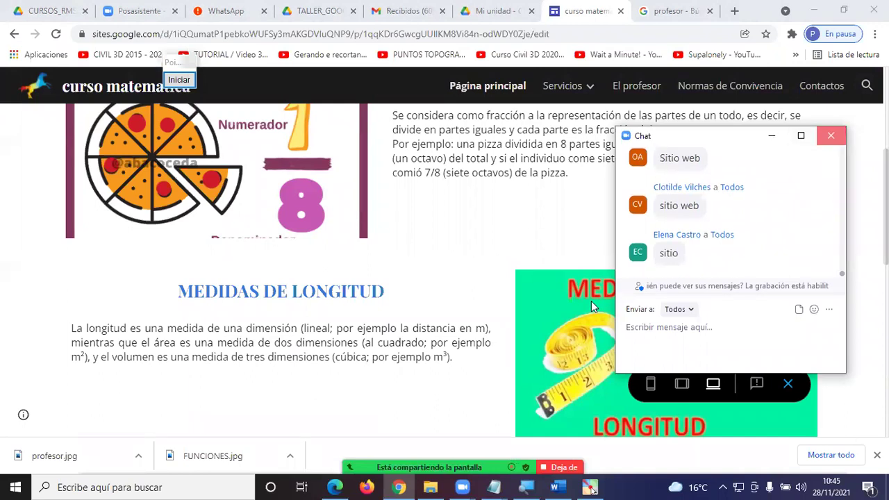
{"action": "key", "text": "alt+h"}
{"action": "scroll", "coordinate": [503, 225], "scroll_direction": "up", "scroll_amount": 2}
{"action": "scroll", "coordinate": [490, 278], "scroll_direction": "up", "scroll_amount": 2}
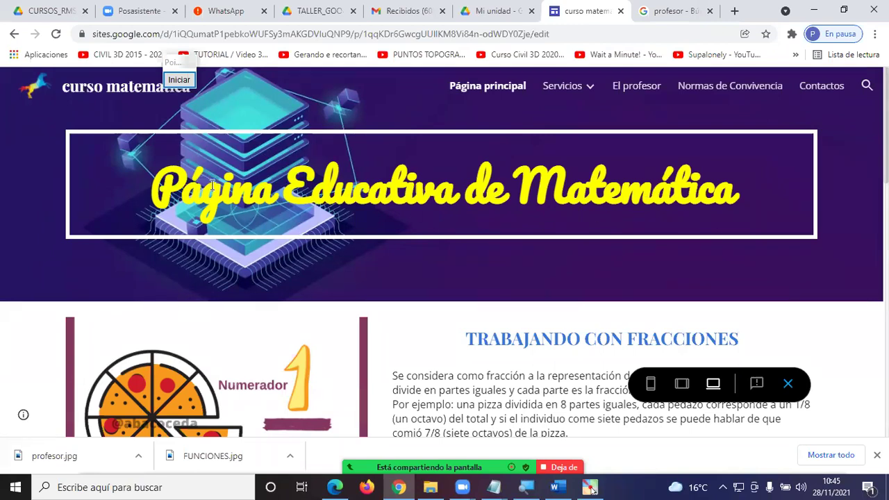
{"action": "left_click_drag", "start_coordinate": [156, 192], "coordinate": [742, 209]}
{"action": "left_click", "coordinate": [583, 271]}
{"action": "key", "text": "alt+h"}
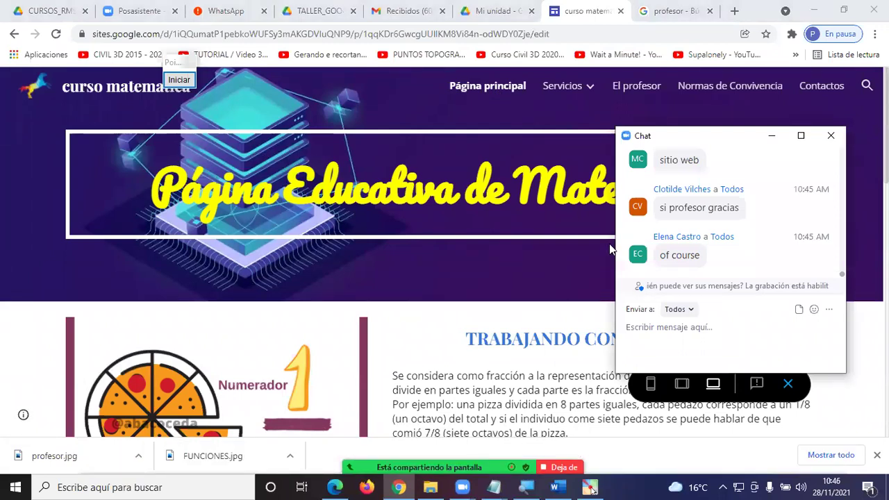
{"action": "left_click", "coordinate": [830, 135]}
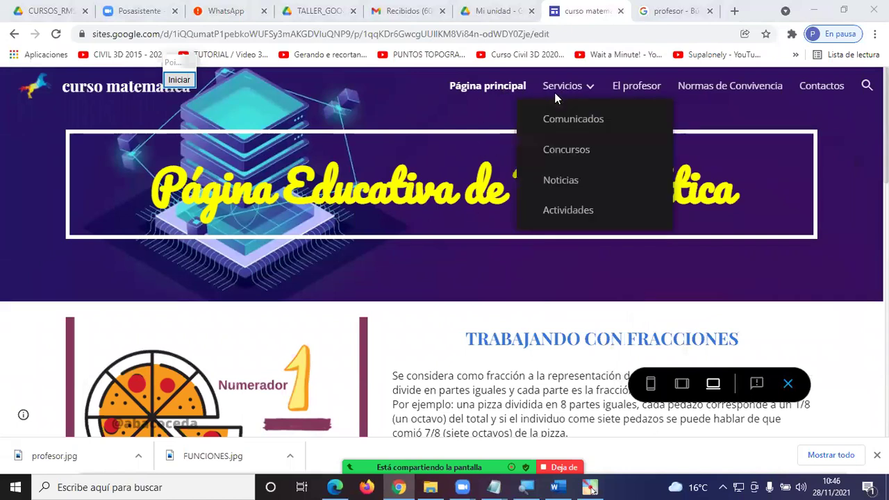
- Browse the Comunicados, Concursos and Servicios pages in the preview
{"action": "left_click", "coordinate": [568, 133]}
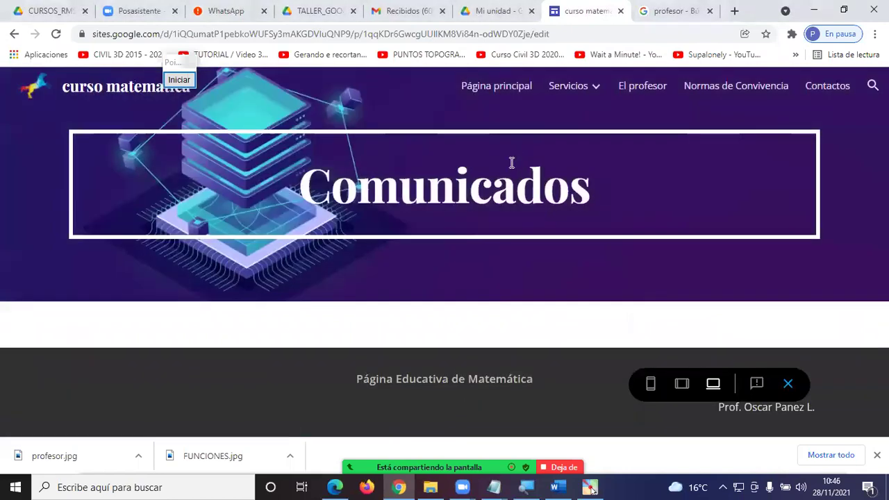
{"action": "mouse_move", "coordinate": [594, 88]}
{"action": "left_click", "coordinate": [581, 153]}
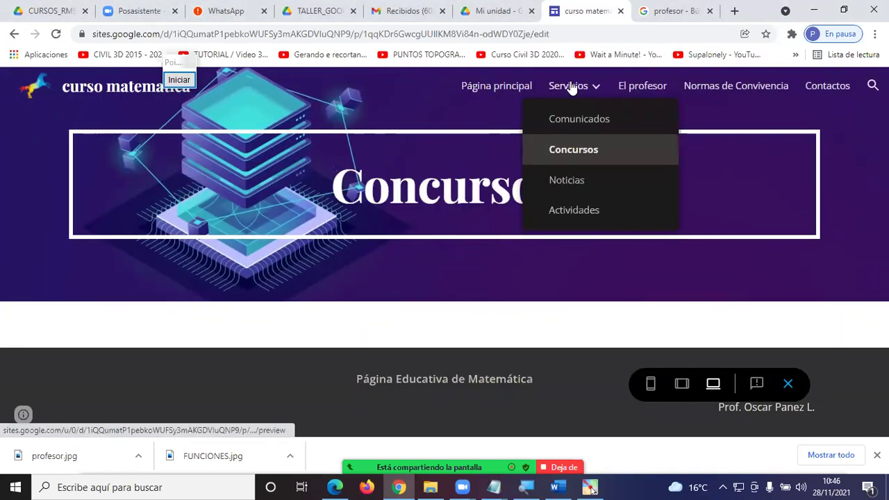
{"action": "left_click", "coordinate": [568, 86]}
{"action": "mouse_move", "coordinate": [568, 87]}
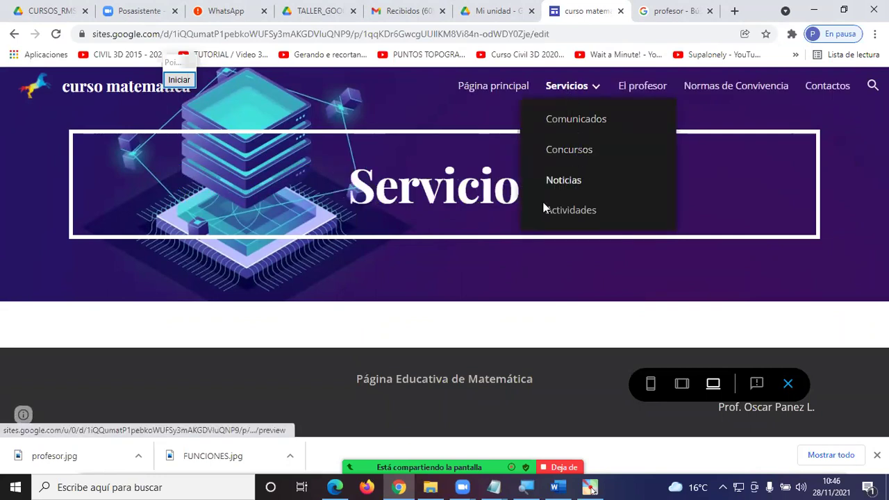
- Review both Noticias stories, then return to the home page and exit the preview
{"action": "left_click", "coordinate": [574, 182]}
{"action": "scroll", "coordinate": [503, 272], "scroll_direction": "down", "scroll_amount": 3}
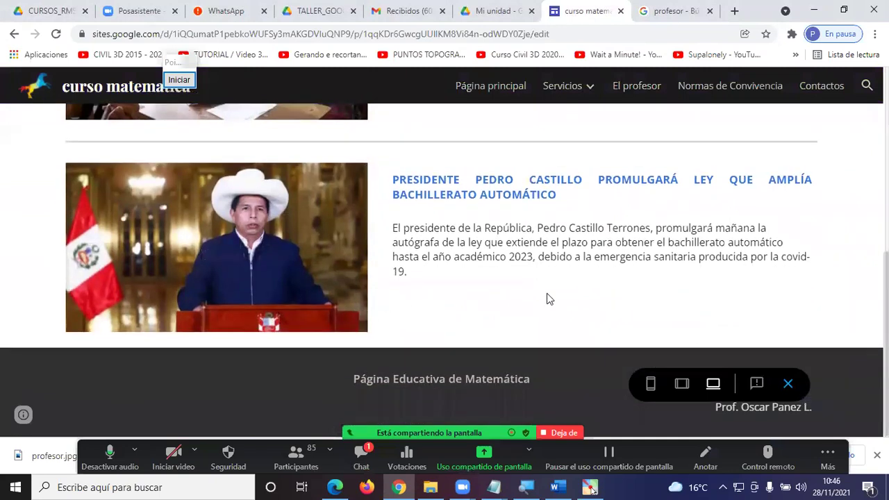
{"action": "scroll", "coordinate": [547, 293], "scroll_direction": "up", "scroll_amount": 3}
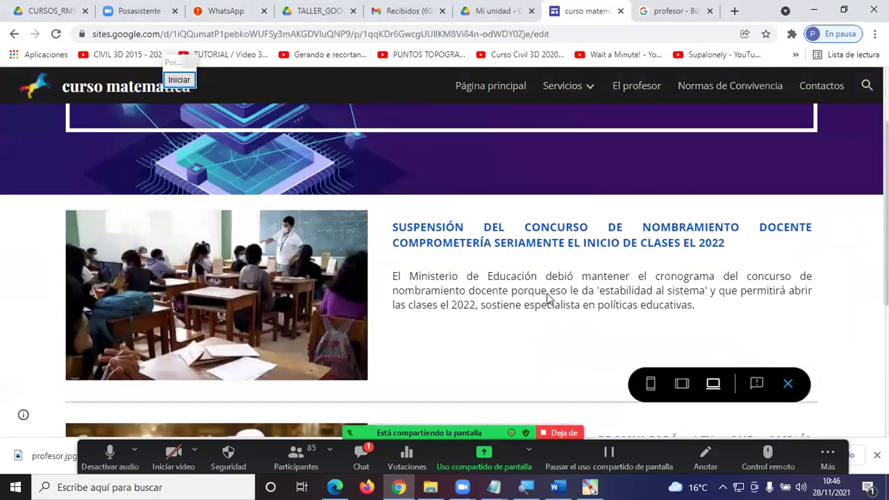
{"action": "scroll", "coordinate": [548, 293], "scroll_direction": "down", "scroll_amount": 3}
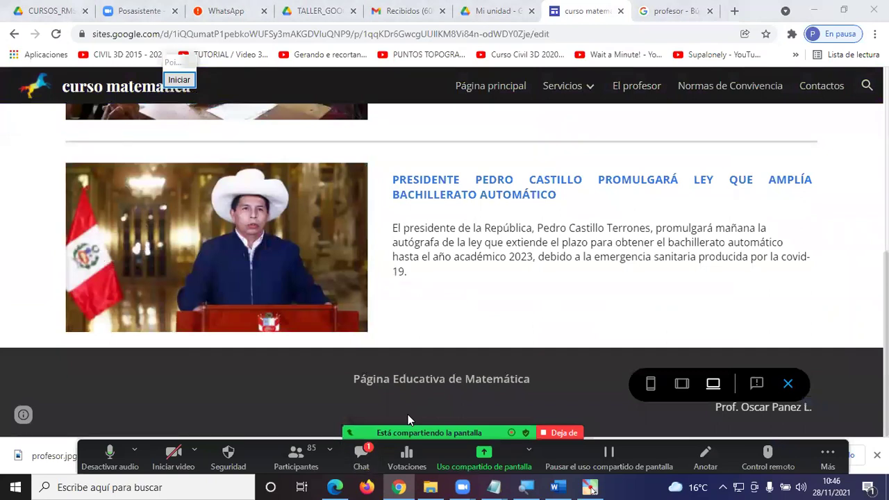
{"action": "scroll", "coordinate": [588, 292], "scroll_direction": "up", "scroll_amount": 3}
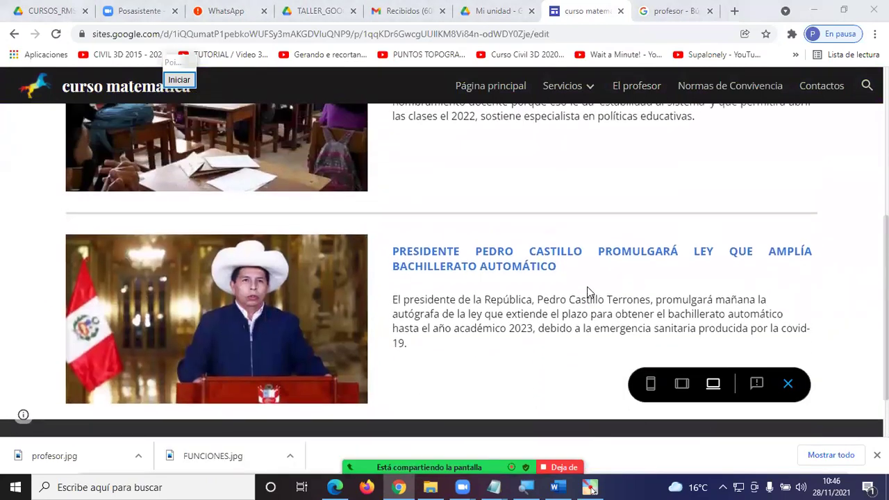
{"action": "scroll", "coordinate": [587, 292], "scroll_direction": "up", "scroll_amount": 2}
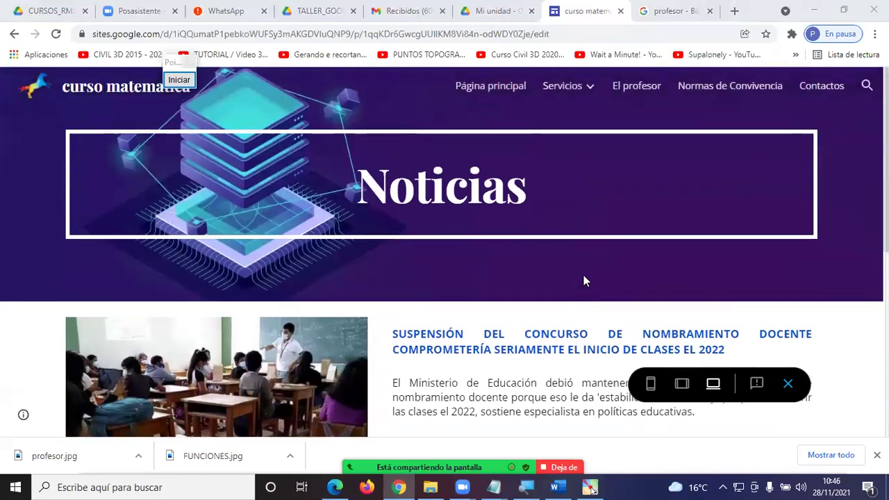
{"action": "left_click", "coordinate": [500, 94]}
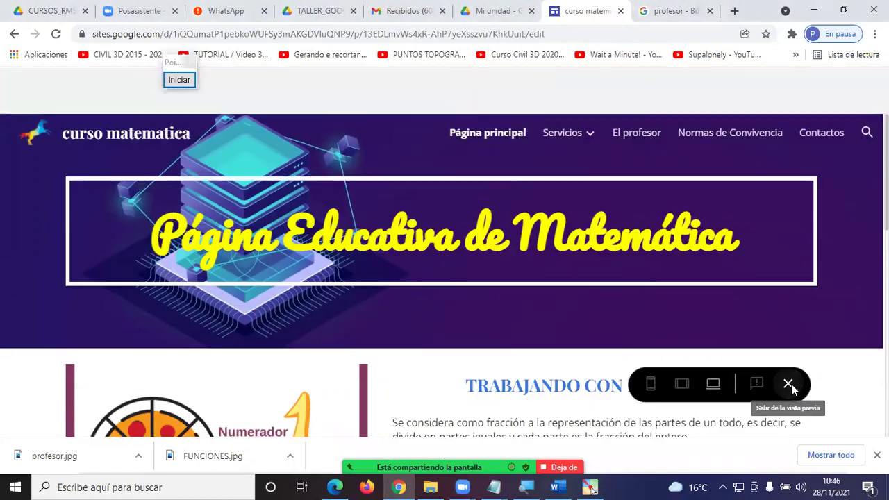
{"action": "left_click", "coordinate": [788, 384]}
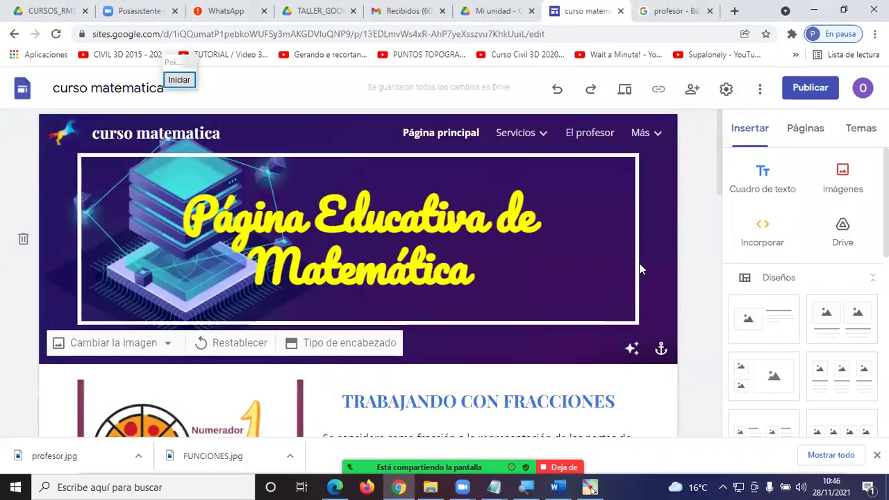
- Rename the Página principal page to Inicio through its Propiedades in the Páginas list
{"action": "left_click", "coordinate": [803, 137]}
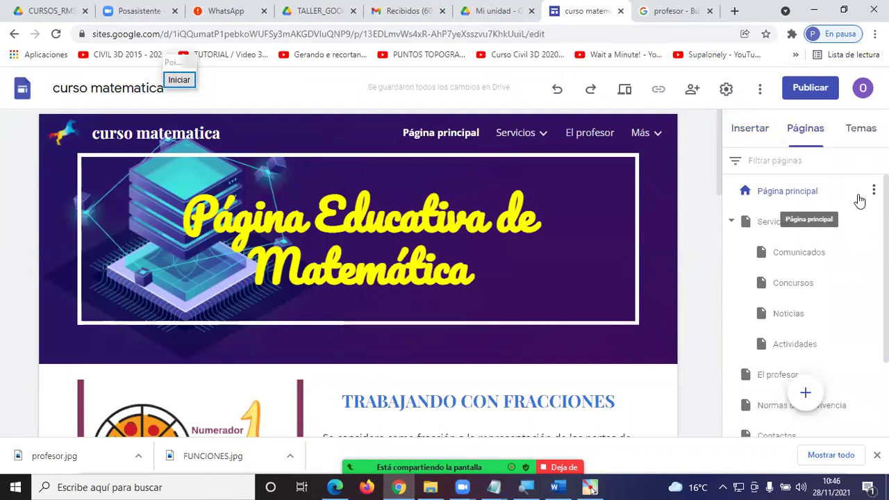
{"action": "mouse_move", "coordinate": [501, 140]}
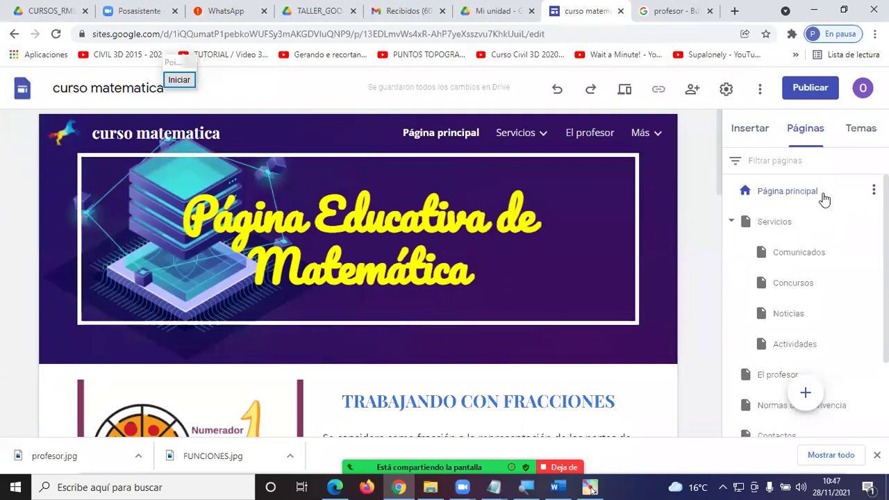
{"action": "left_click", "coordinate": [873, 191]}
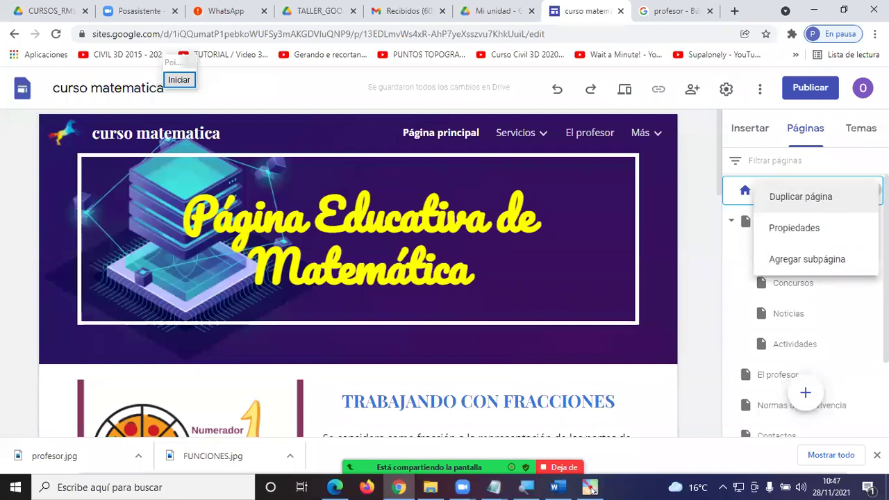
{"action": "left_click", "coordinate": [810, 229]}
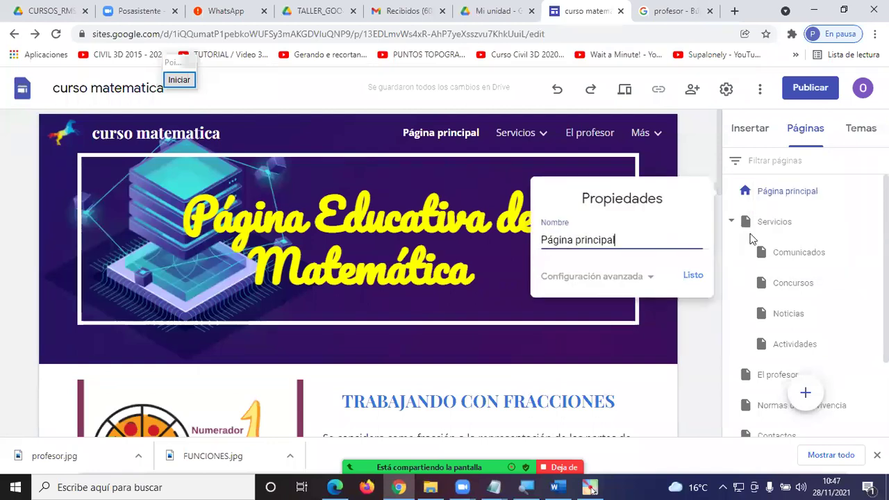
{"action": "left_click_drag", "start_coordinate": [616, 241], "coordinate": [534, 244]}
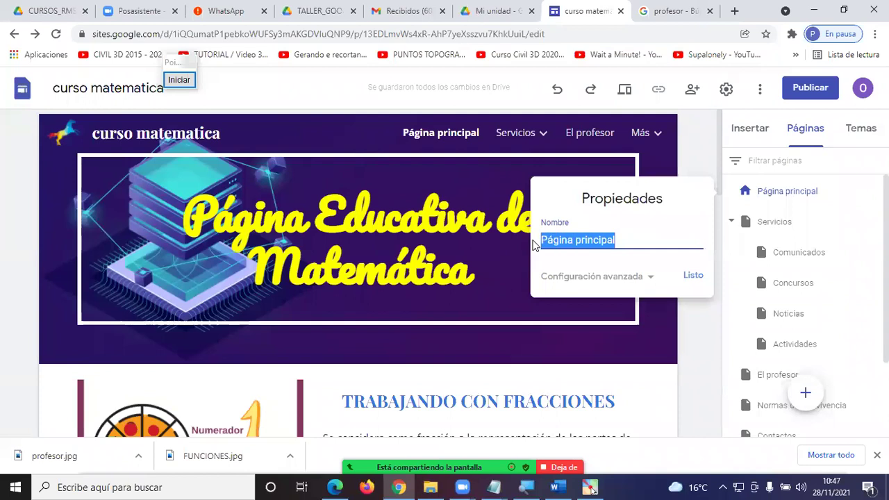
{"action": "type", "text": "Inicio"}
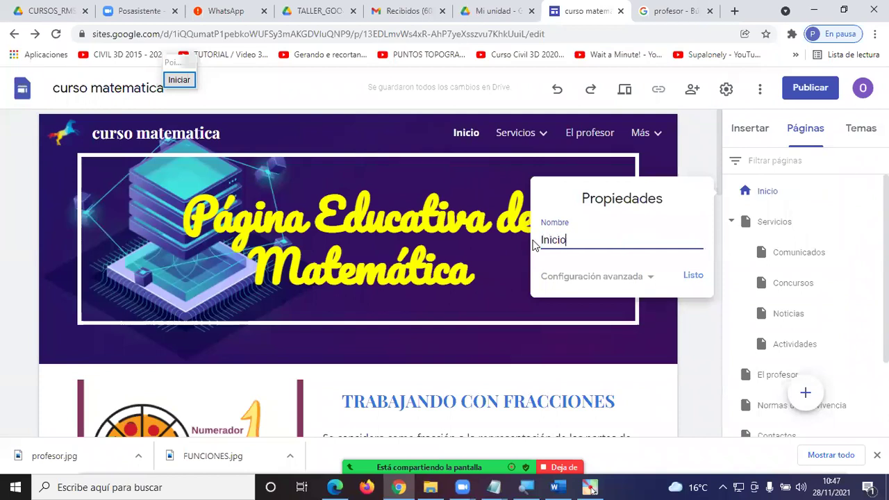
{"action": "left_click", "coordinate": [693, 275]}
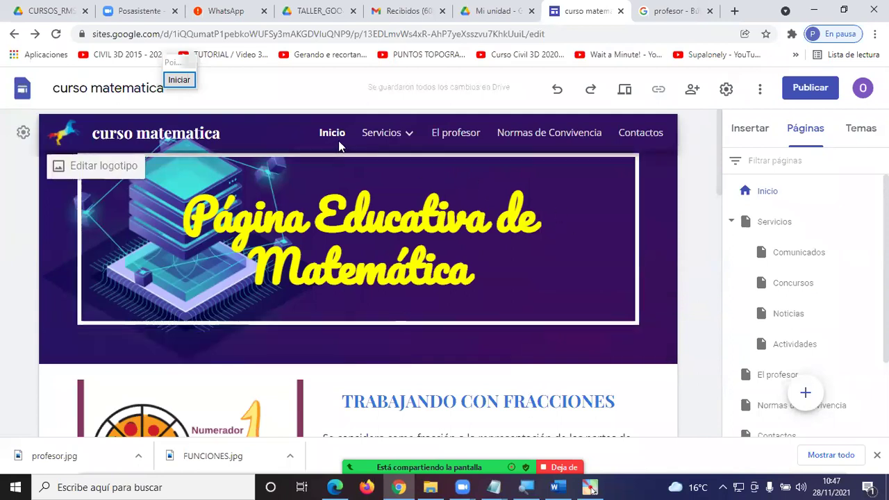
- Scroll through the Inicio home page to check its banner and the fractions and length sections
{"action": "mouse_move", "coordinate": [371, 141]}
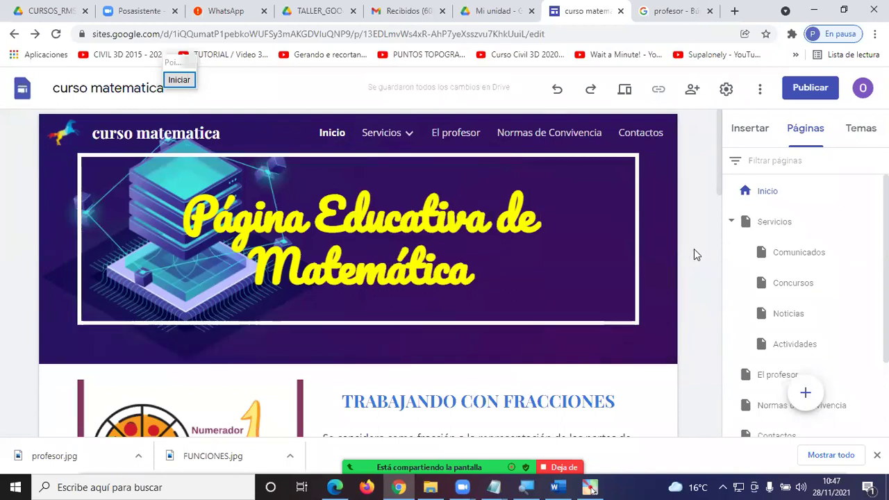
{"action": "scroll", "coordinate": [694, 249], "scroll_direction": "down", "scroll_amount": 1}
{"action": "scroll", "coordinate": [694, 248], "scroll_direction": "down", "scroll_amount": 5}
{"action": "scroll", "coordinate": [694, 248], "scroll_direction": "up", "scroll_amount": 3}
{"action": "scroll", "coordinate": [694, 249], "scroll_direction": "up", "scroll_amount": 2}
{"action": "scroll", "coordinate": [694, 249], "scroll_direction": "down", "scroll_amount": 3}
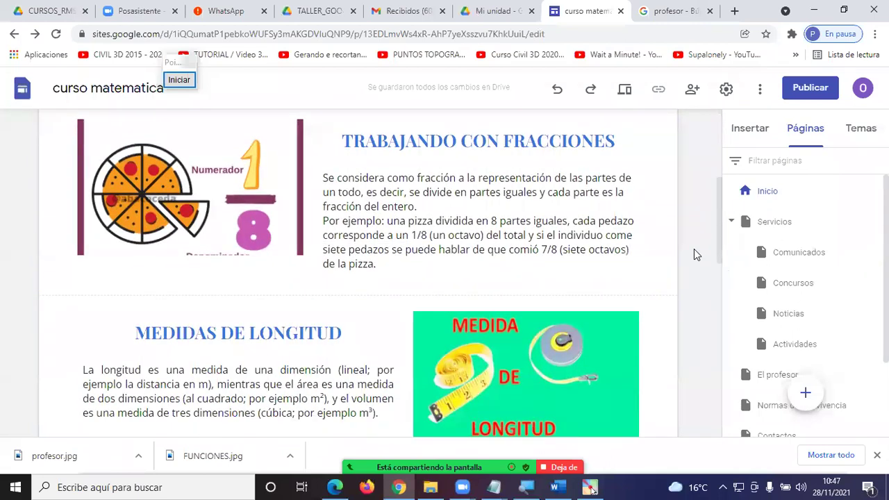
{"action": "scroll", "coordinate": [694, 249], "scroll_direction": "up", "scroll_amount": 4}
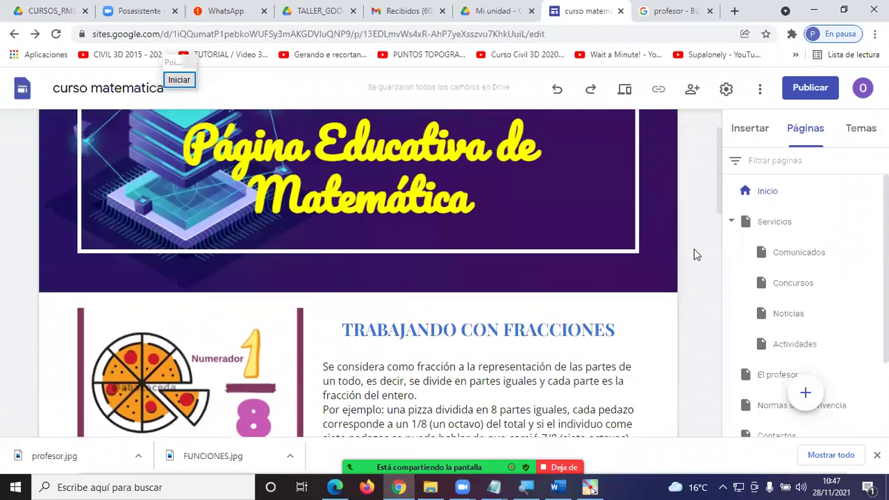
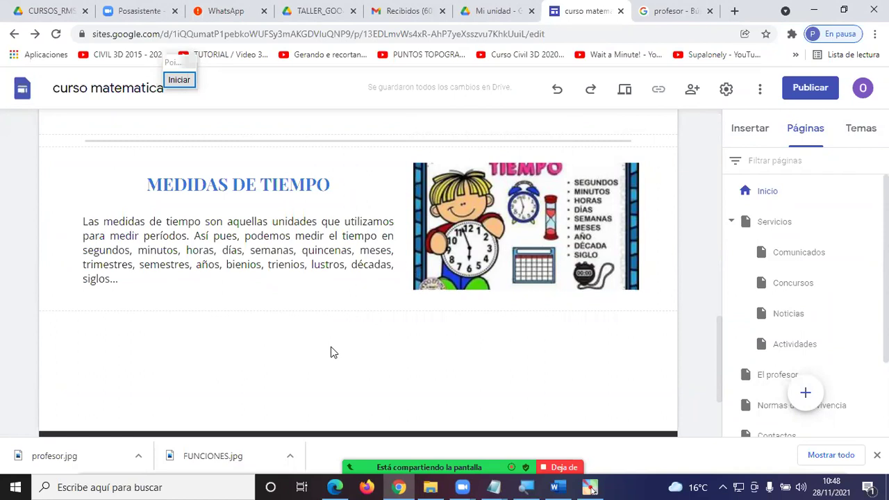
- Read the meeting chat messages, then close the chat window
{"action": "mouse_move", "coordinate": [372, 421]}
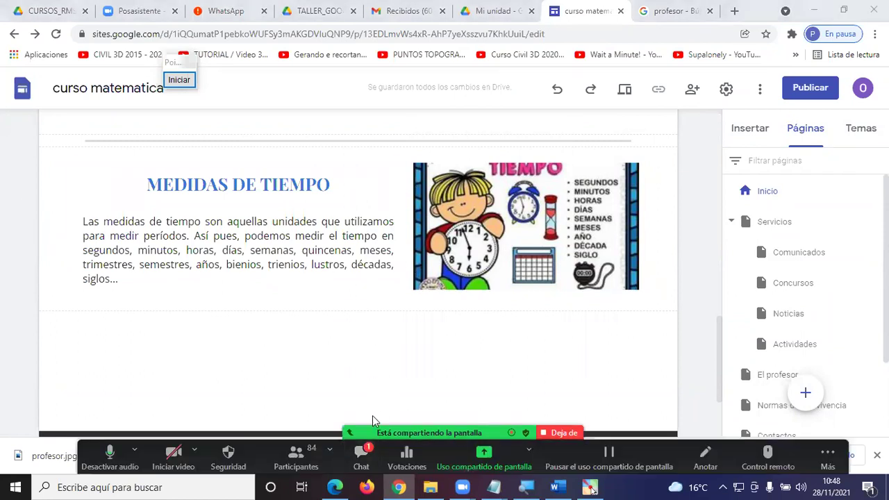
{"action": "left_click", "coordinate": [361, 455]}
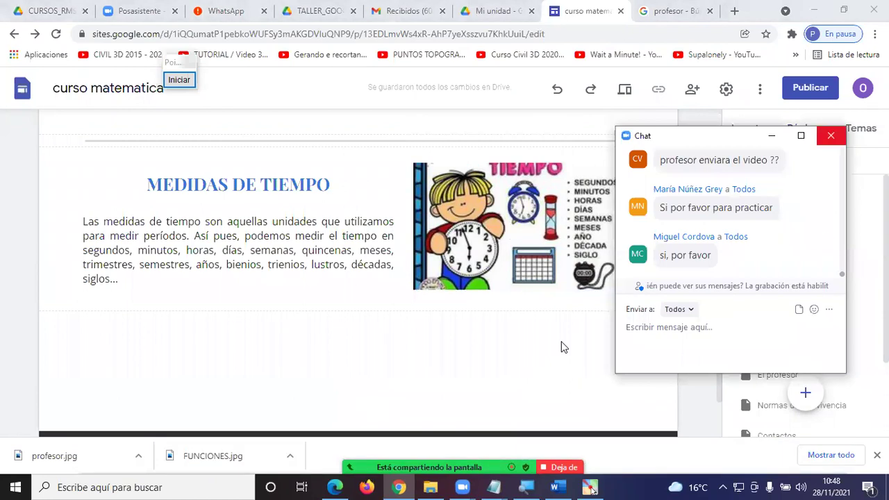
{"action": "key", "text": "alt+h"}
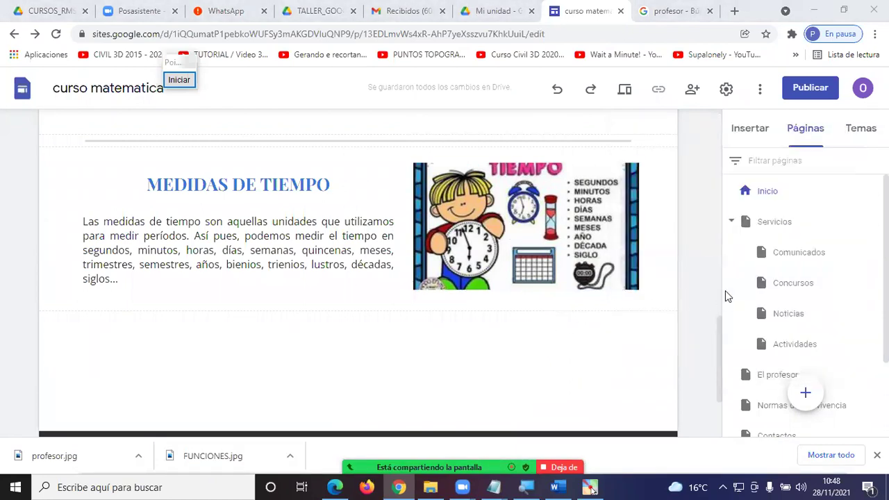
- Insert a divider line below the MEDIDAS DE TIEMPO section
{"action": "left_click", "coordinate": [750, 130]}
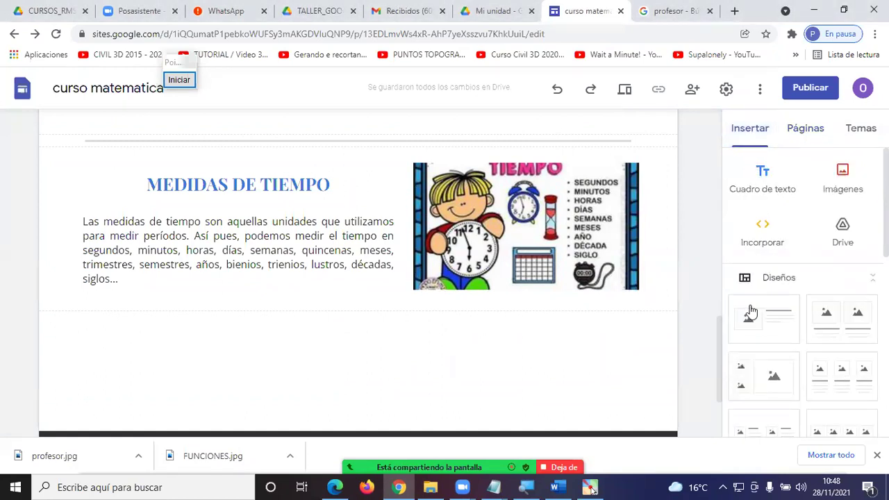
{"action": "scroll", "coordinate": [817, 361], "scroll_direction": "down", "scroll_amount": 6}
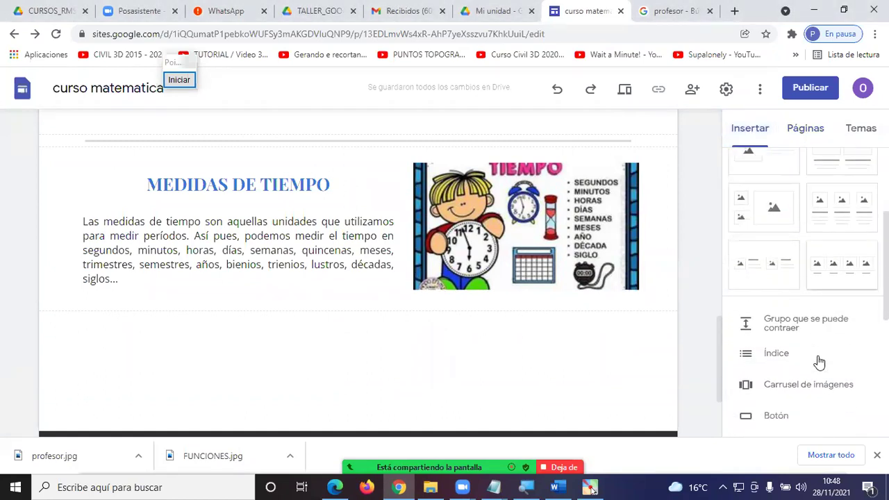
{"action": "left_click", "coordinate": [795, 291]}
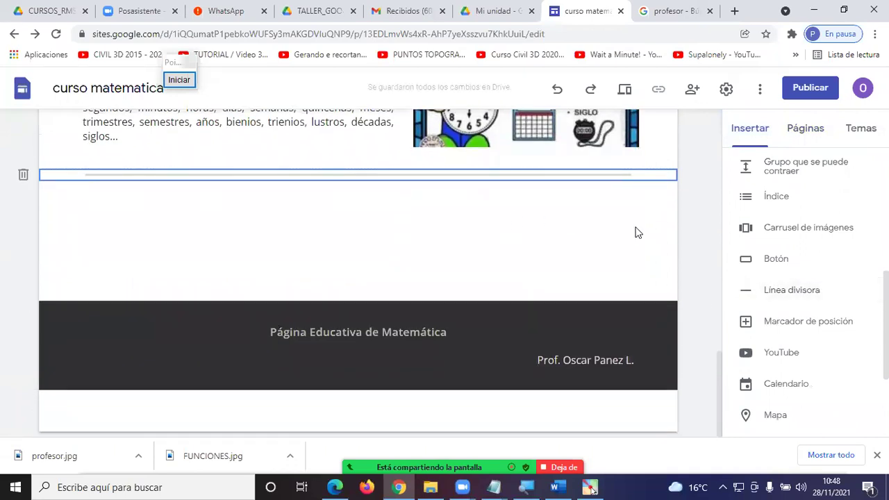
{"action": "scroll", "coordinate": [680, 263], "scroll_direction": "up", "scroll_amount": 1}
{"action": "scroll", "coordinate": [769, 268], "scroll_direction": "up", "scroll_amount": 3}
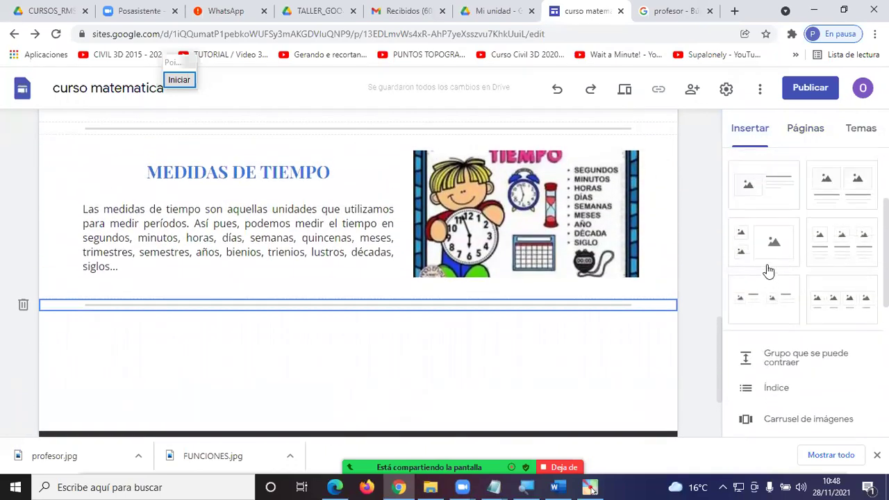
- Add an image-and-text section titled 'VÍDEO DE FRACCIONES'
{"action": "left_click", "coordinate": [776, 206]}
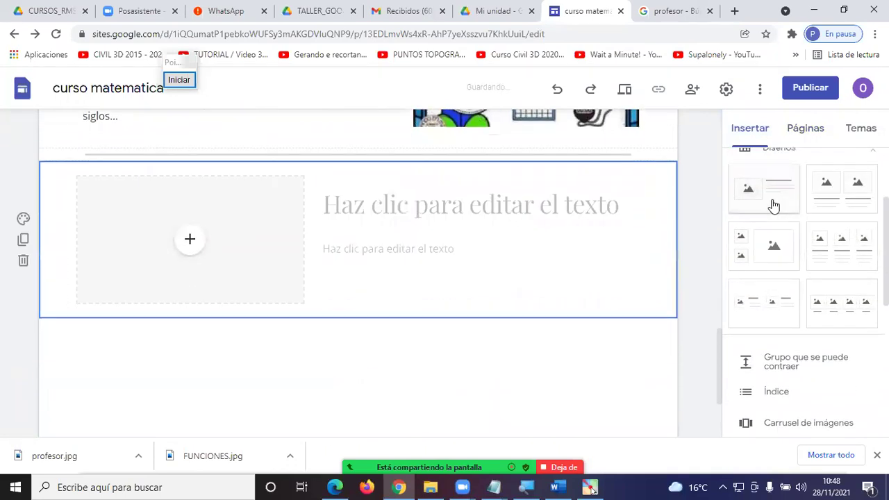
{"action": "left_click", "coordinate": [428, 203]}
{"action": "type", "text": "´video"}
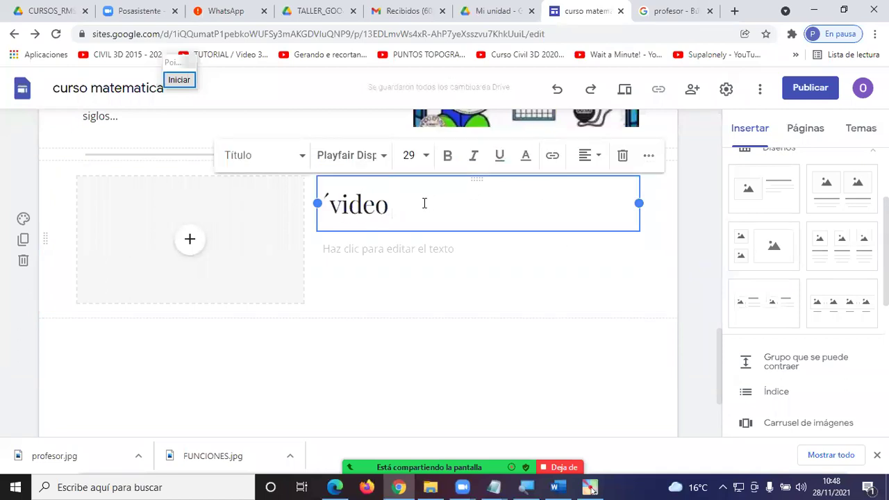
{"action": "key", "text": "ctrl+v"}
{"action": "key", "text": "ctrl+a"}
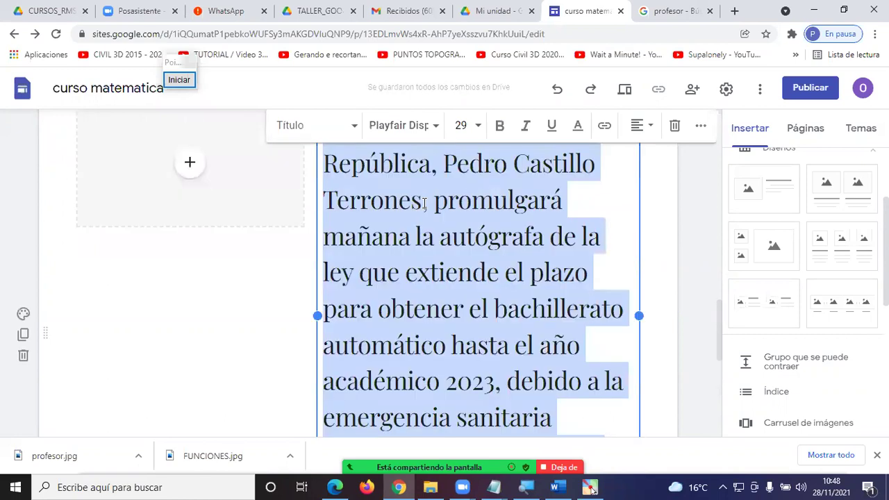
{"action": "key", "text": "BackSpace"}
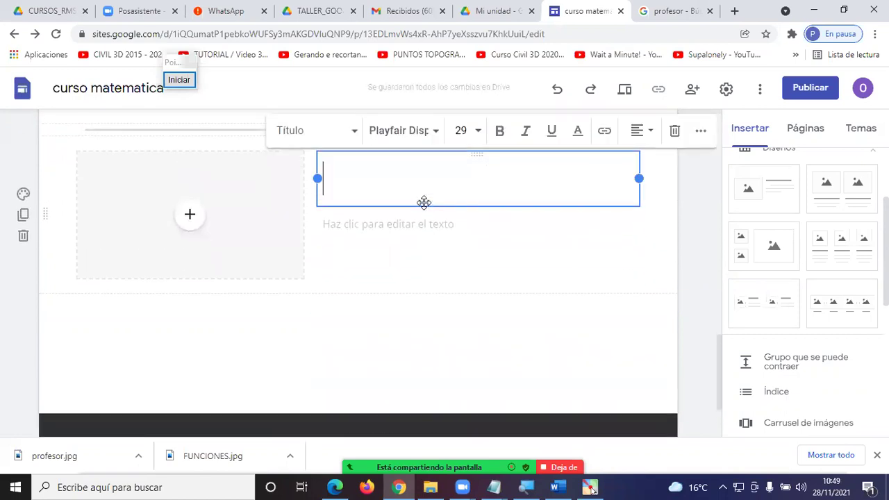
{"action": "type", "text": "VÍD"}
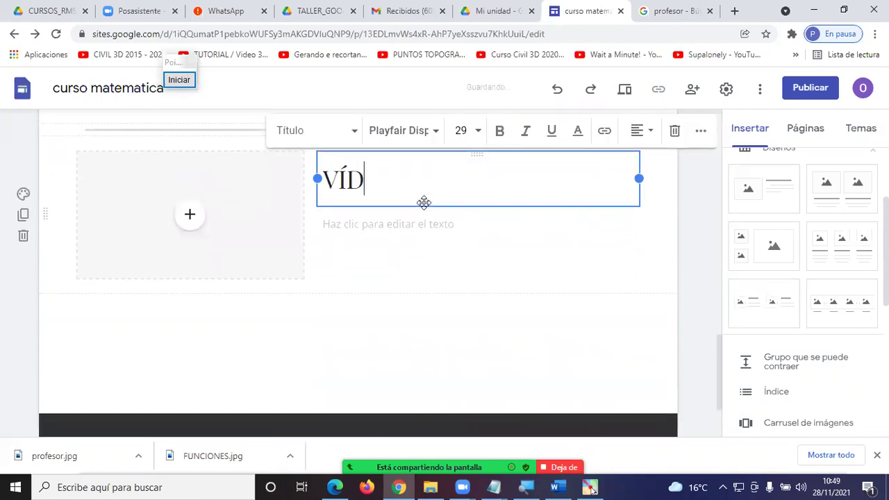
{"action": "type", "text": "EO DE FR"}
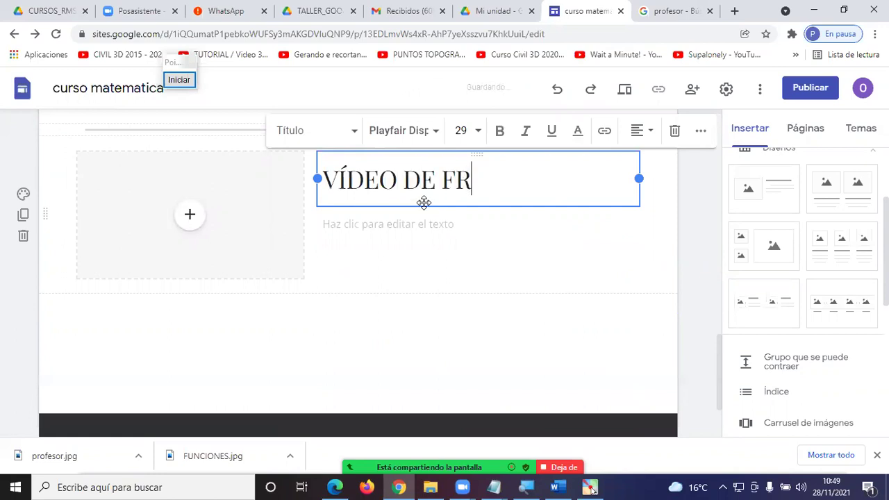
{"action": "type", "text": "ACCIONES"}
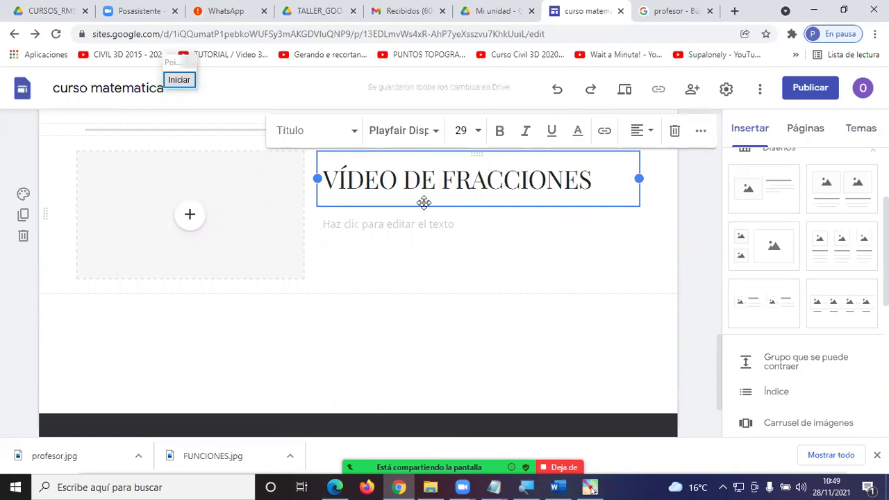
- Format the title as a bold, blue, centred Subtítulo
{"action": "key", "text": "ctrl+a"}
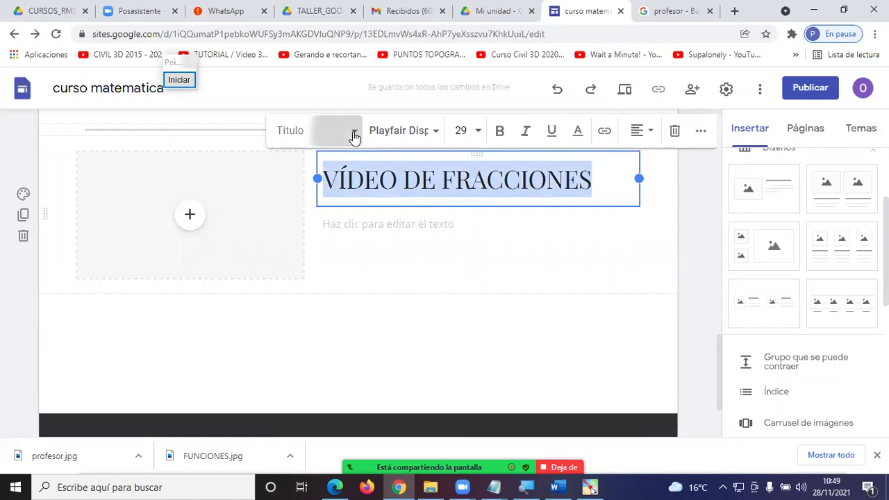
{"action": "left_click", "coordinate": [353, 130]}
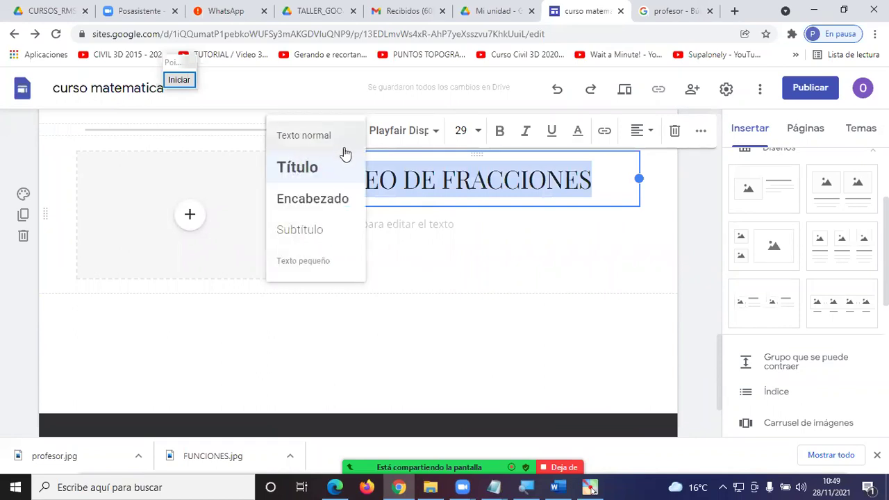
{"action": "left_click", "coordinate": [312, 228]}
{"action": "left_click", "coordinate": [501, 132]}
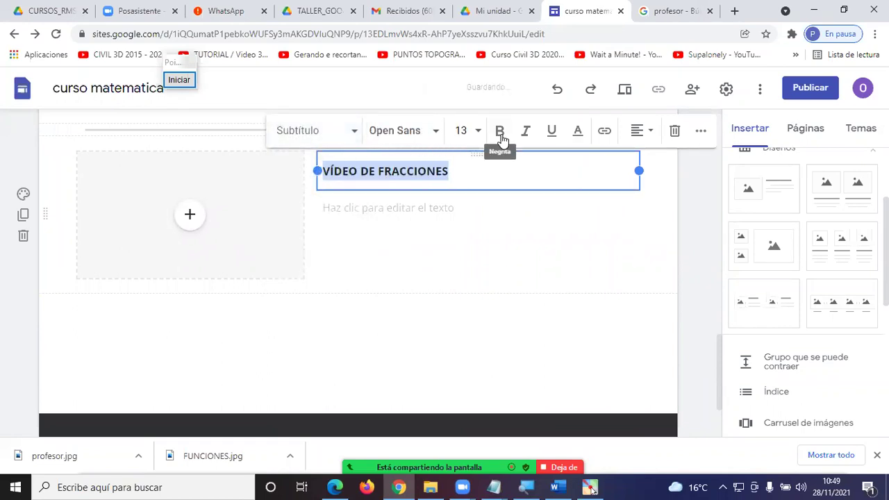
{"action": "left_click", "coordinate": [579, 133]}
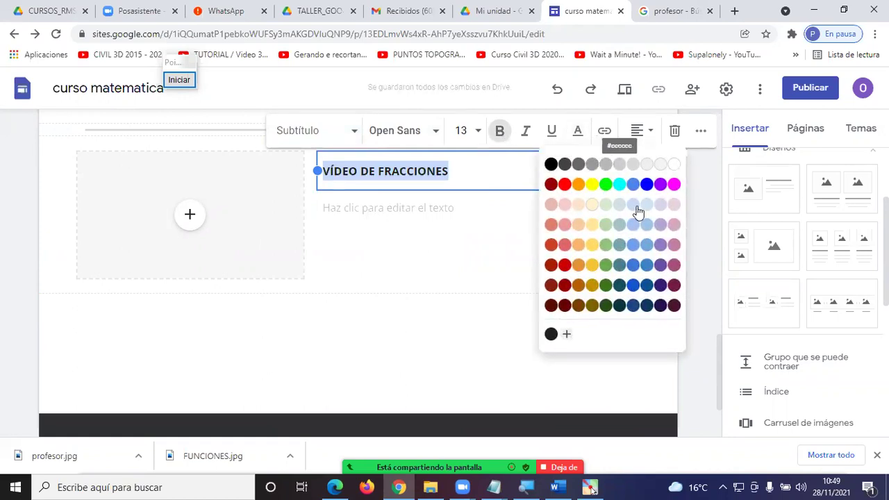
{"action": "left_click", "coordinate": [633, 267]}
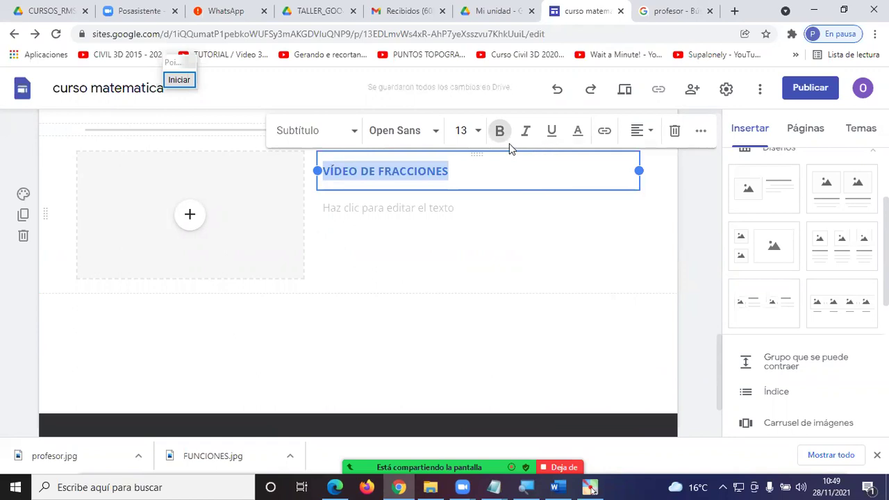
{"action": "left_click", "coordinate": [645, 137]}
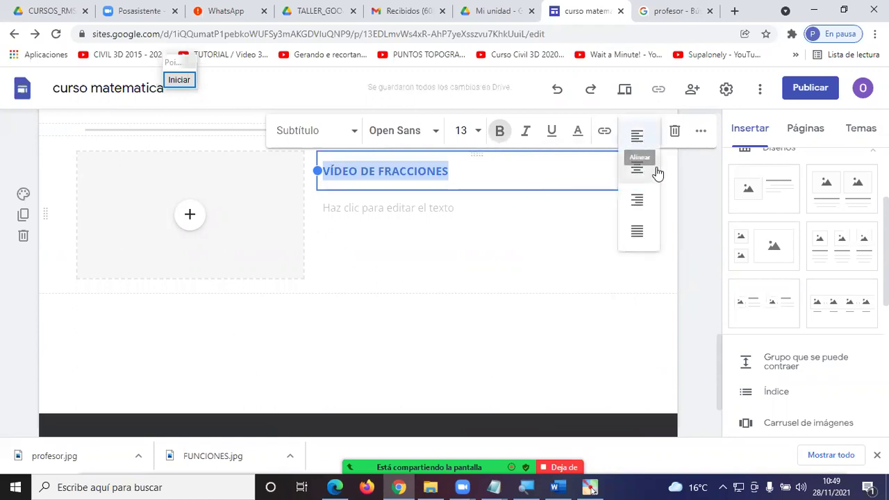
{"action": "left_click", "coordinate": [643, 179]}
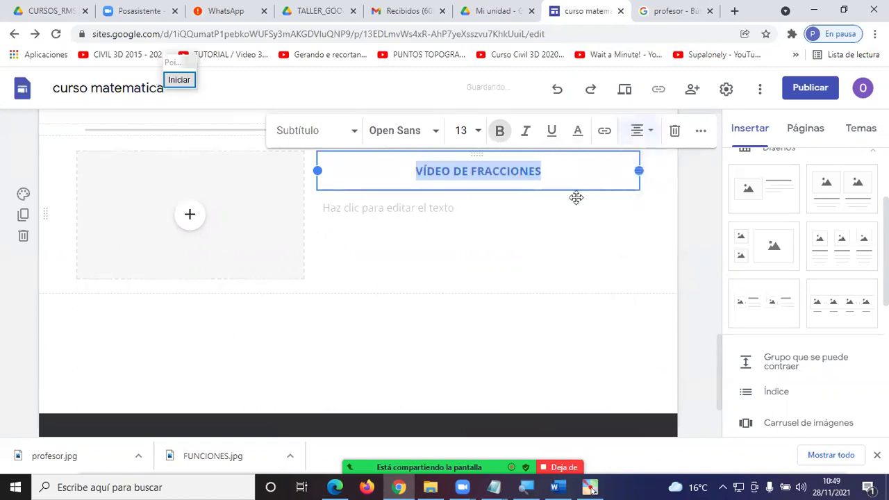
{"action": "left_click", "coordinate": [498, 209]}
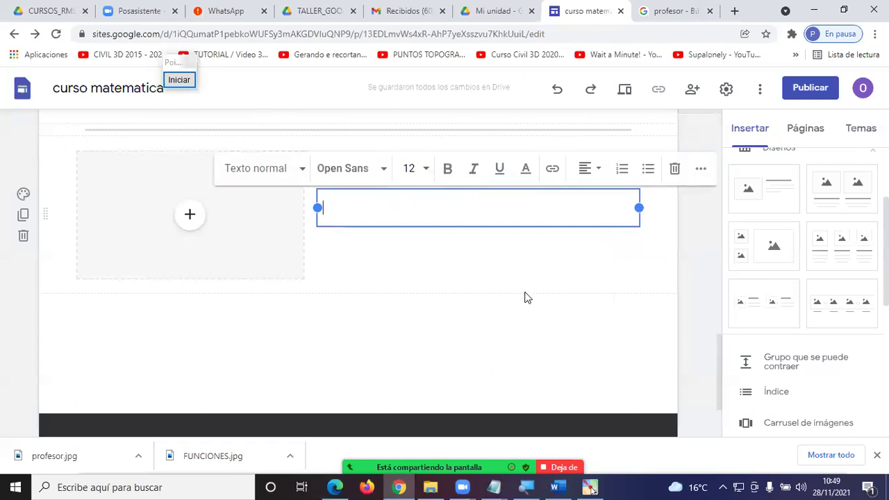
- Write the caption 'Vídeo que explica las operaciones con fracciones de diversos tipos.'
{"action": "type", "text": "vÍDEO"}
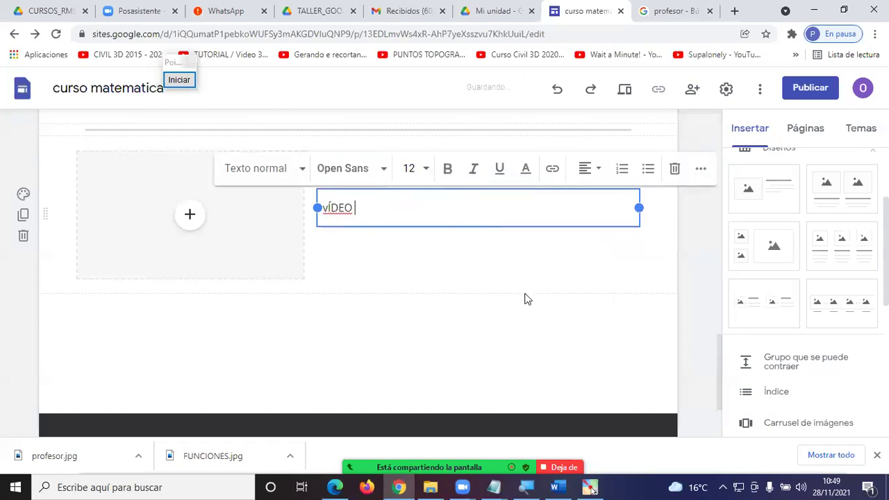
{"action": "key", "text": "ctrl+a"}
{"action": "type", "text": "Vídeo que expl"}
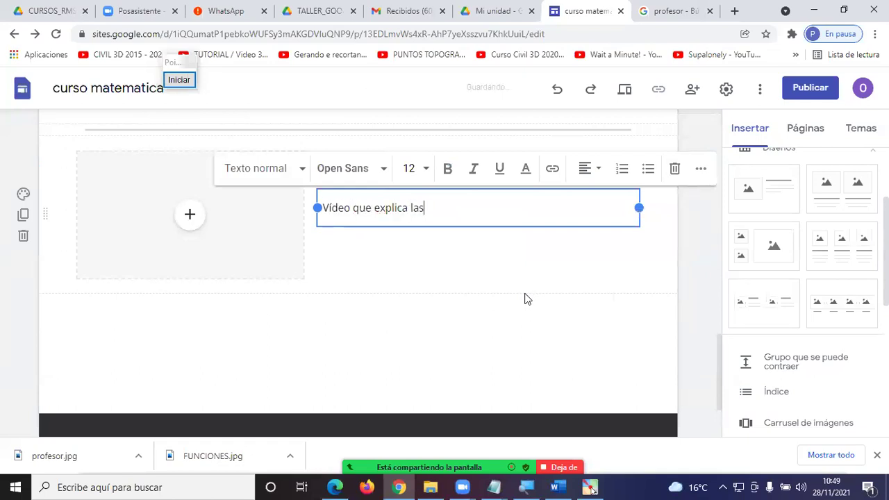
{"action": "type", "text": "ica las operaciones con"}
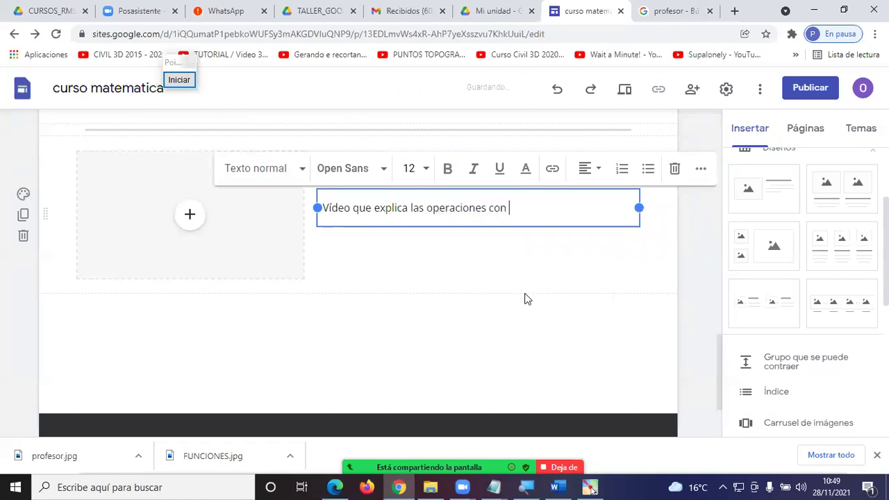
{"action": "type", "text": " fracciones,"}
{"action": "type", "text": "rsos"}
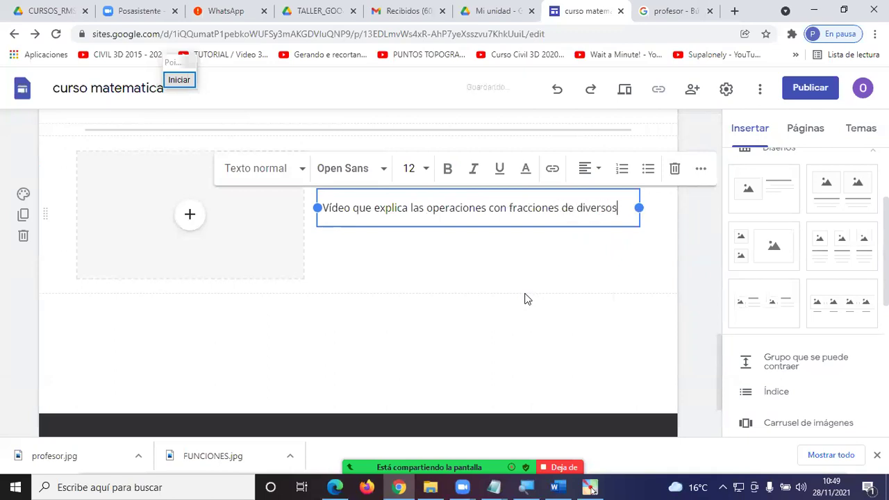
{"action": "type", "text": " tipos."}
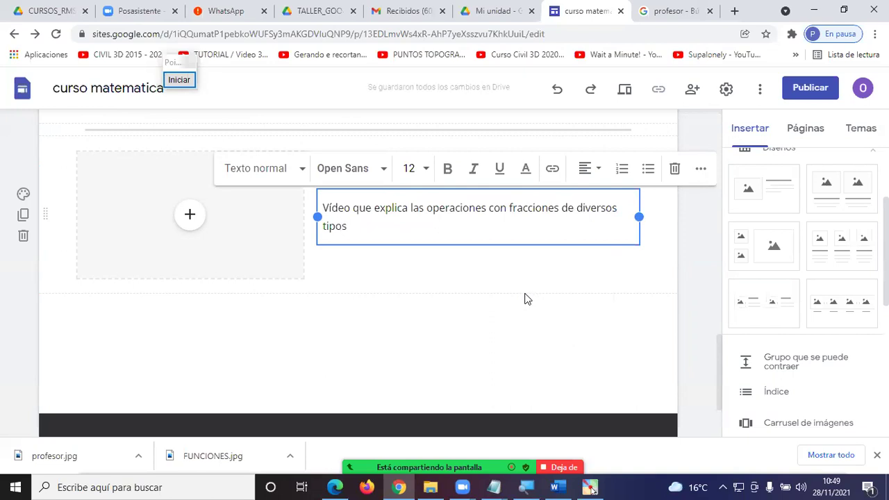
{"action": "left_click", "coordinate": [525, 298]}
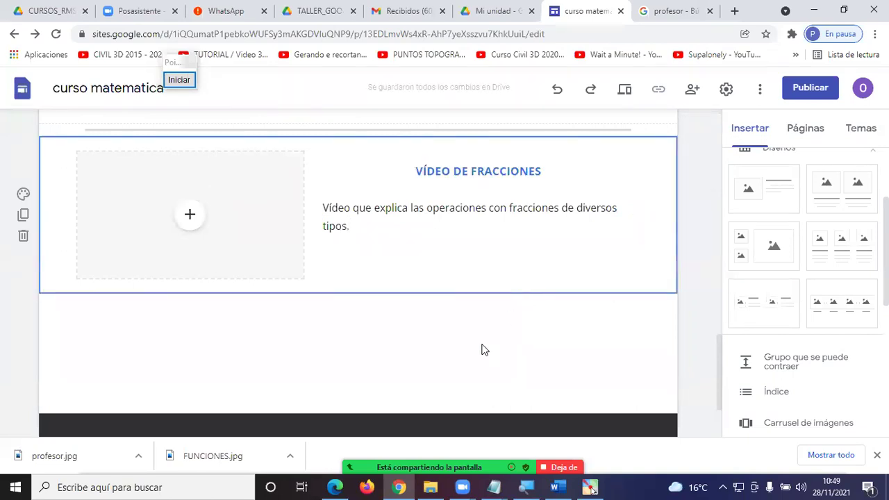
- Open and then dismiss the insert options for the empty media box
{"action": "left_click", "coordinate": [173, 213]}
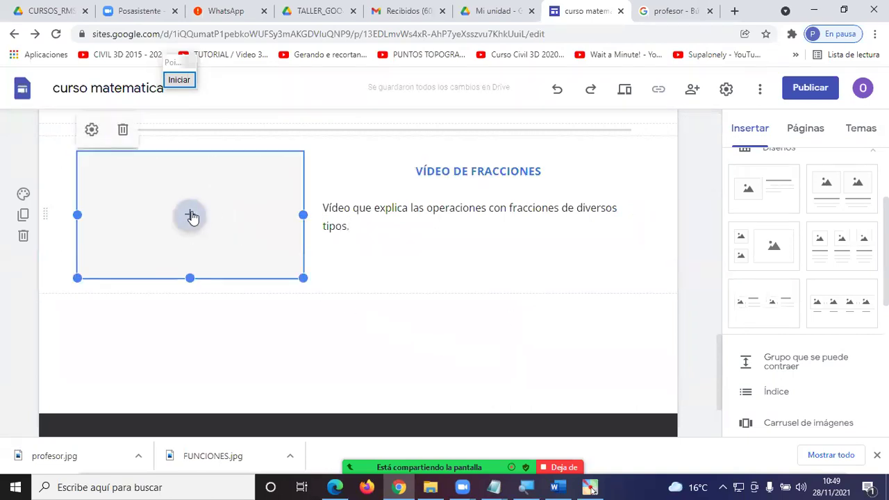
{"action": "left_click", "coordinate": [191, 216]}
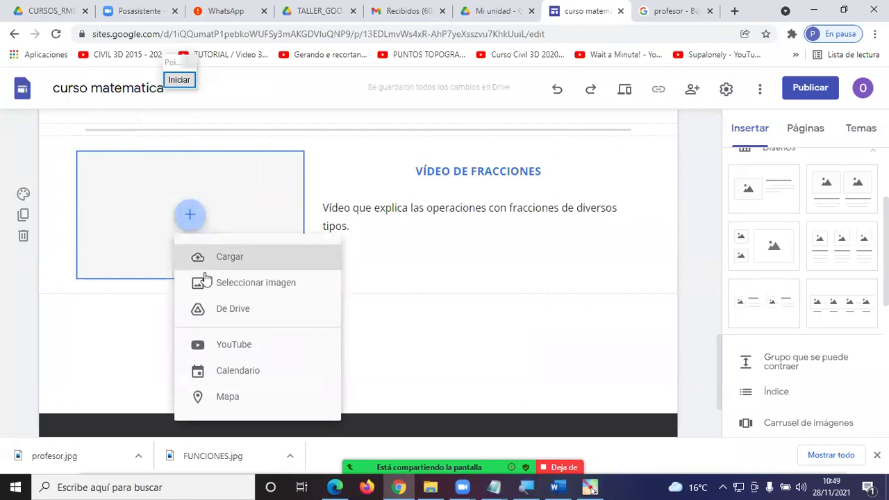
{"action": "left_click", "coordinate": [445, 369]}
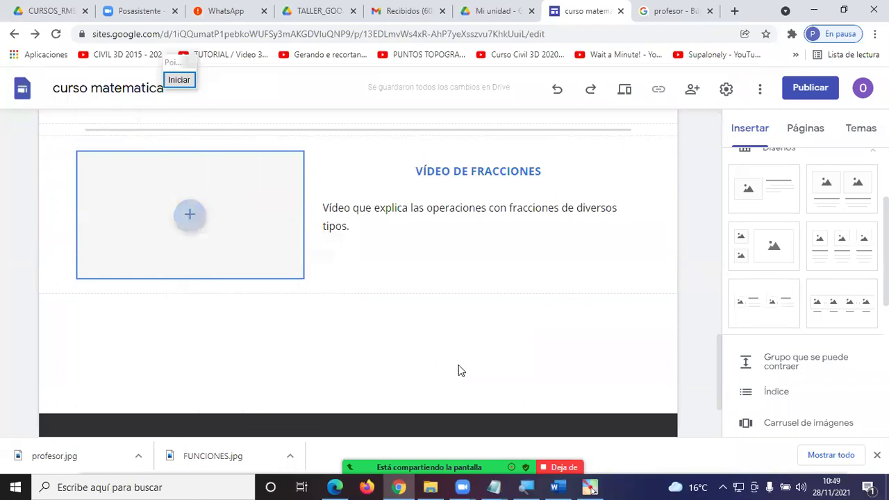
- Enter youtube.com in the address bar of the other browser tab
{"action": "left_click", "coordinate": [669, 12]}
{"action": "left_click", "coordinate": [629, 33]}
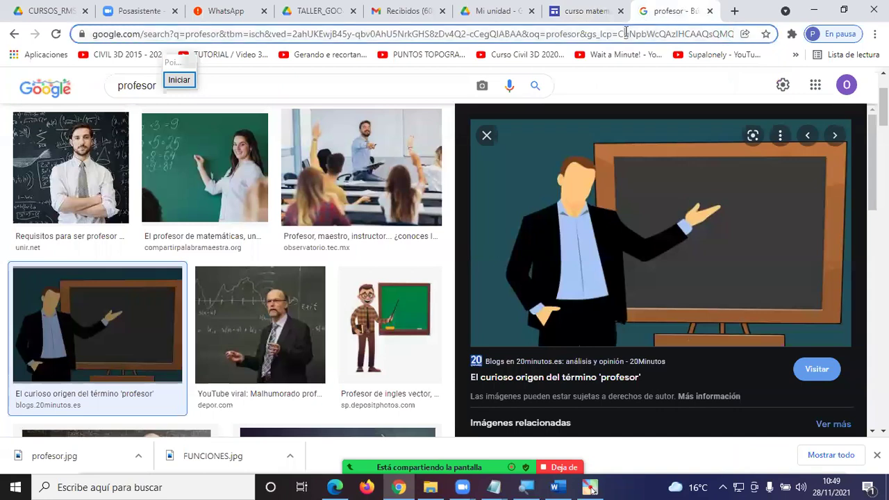
{"action": "type", "text": "ty"}
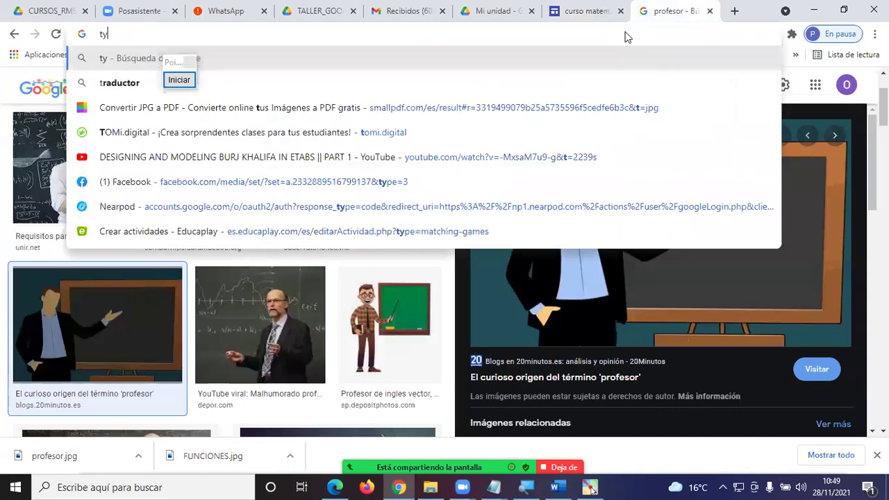
{"action": "type", "text": "ou"}
{"action": "key", "text": "BackSpace"}
{"action": "key", "text": "BackSpace"}
{"action": "key", "text": "BackSpace"}
{"action": "key", "text": "BackSpace"}
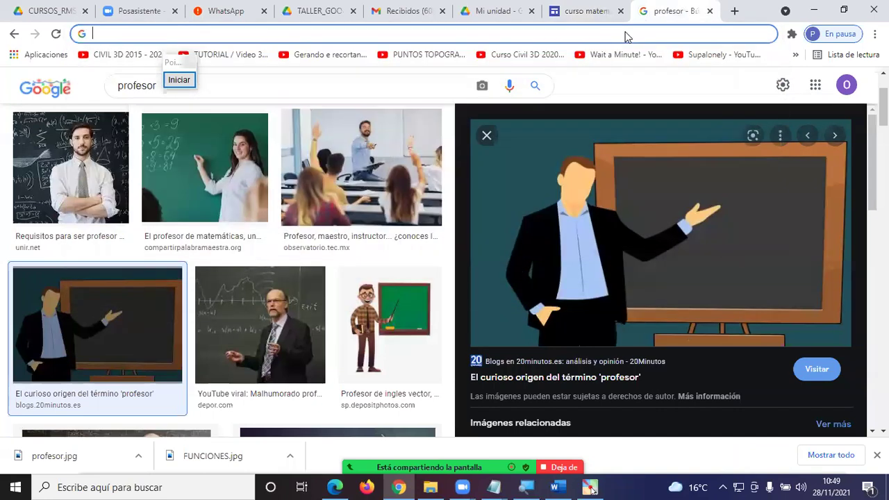
{"action": "type", "text": "youtube.com"}
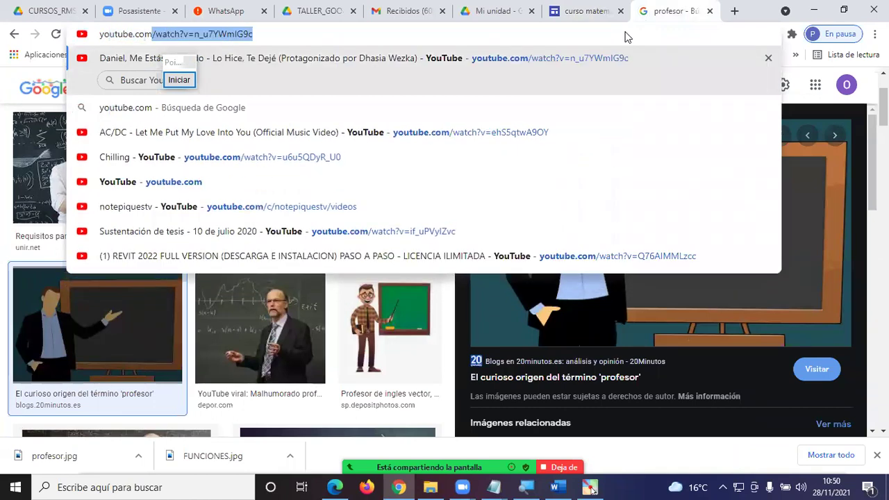
- Search YouTube for 'fracciones primaria' and open the Fracciones para niños video
{"action": "key", "text": "Return"}
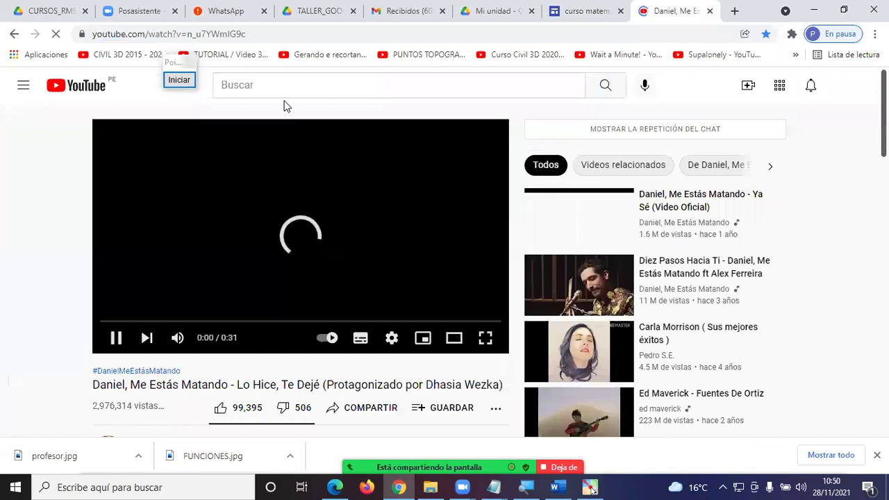
{"action": "left_click", "coordinate": [115, 340]}
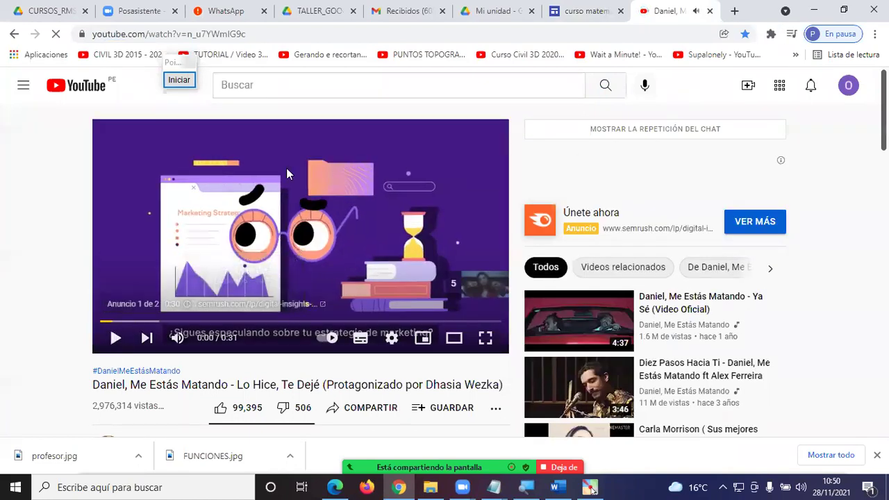
{"action": "left_click", "coordinate": [325, 84]}
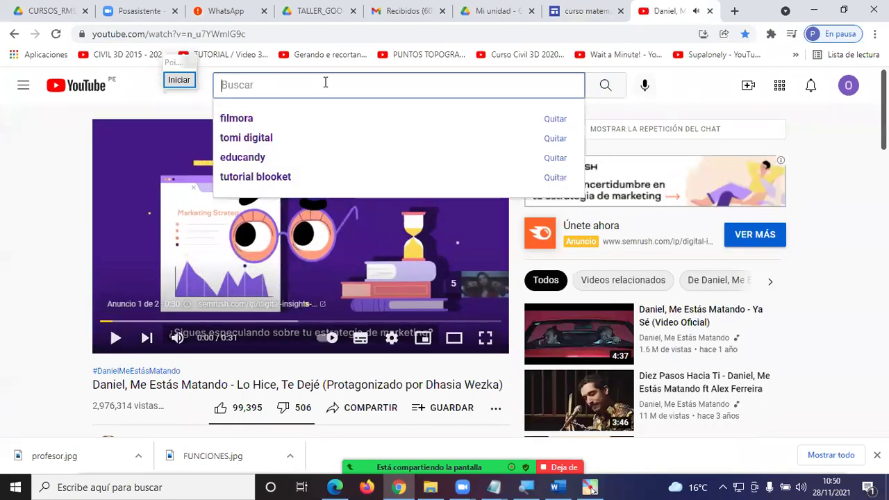
{"action": "type", "text": "fracciones primari"}
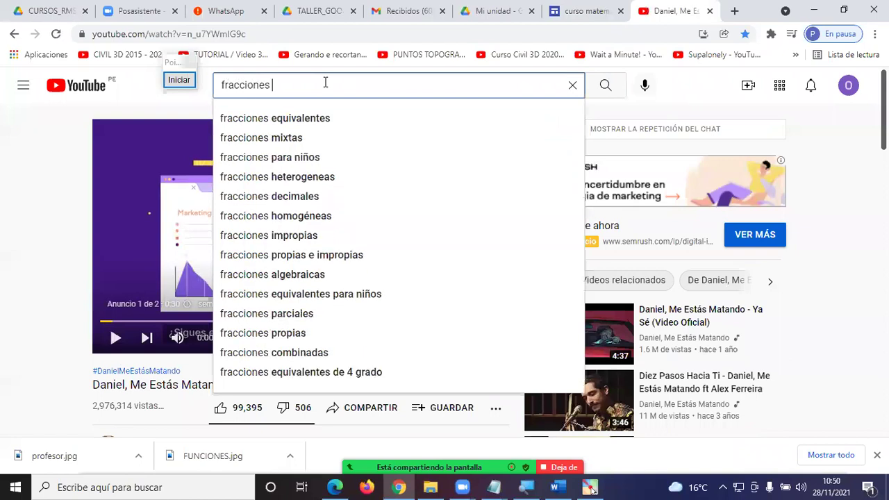
{"action": "type", "text": "a"}
{"action": "key", "text": "Return"}
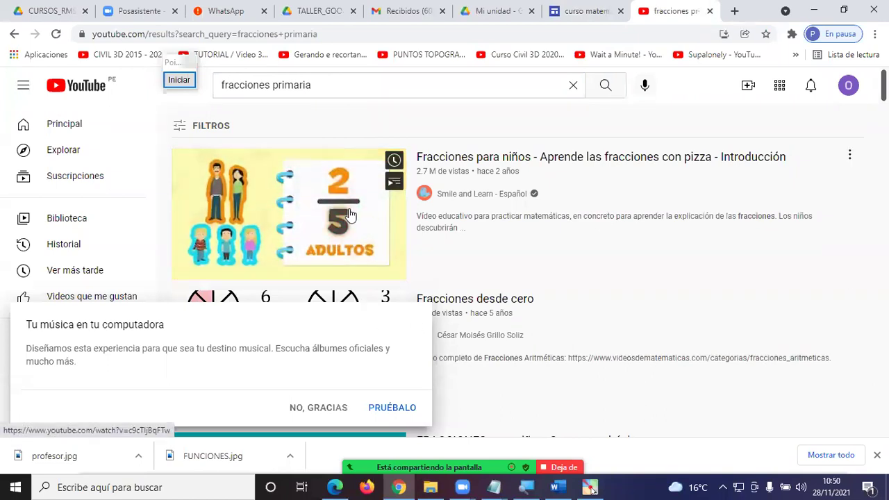
{"action": "left_click", "coordinate": [372, 224]}
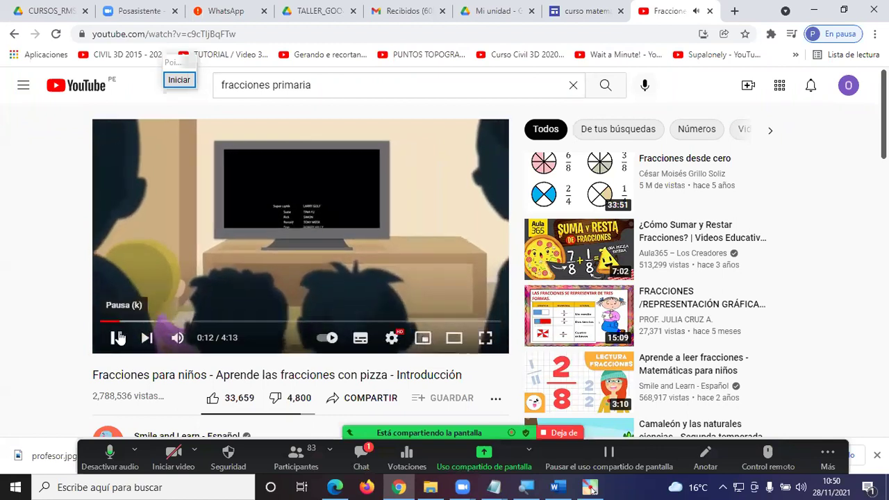
- Pause the video, copy its web address, and return to the Google Sites tab
{"action": "left_click", "coordinate": [116, 338]}
{"action": "left_click", "coordinate": [258, 33]}
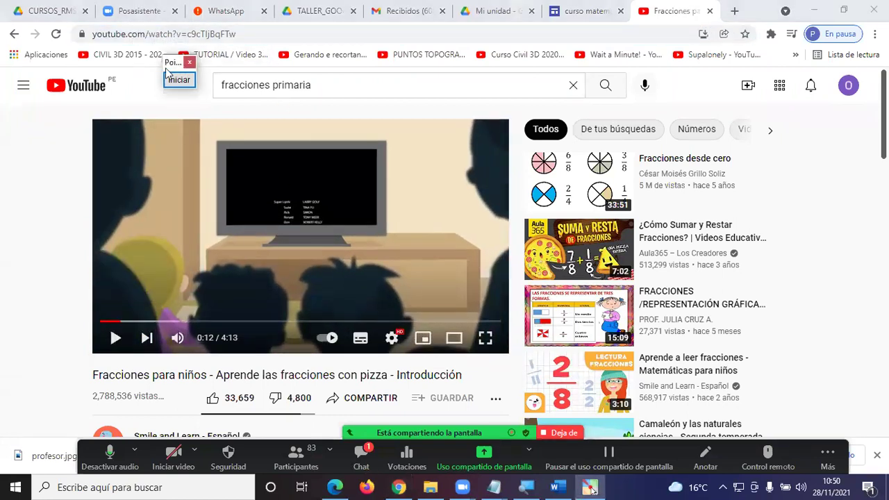
{"action": "left_click", "coordinate": [156, 33]}
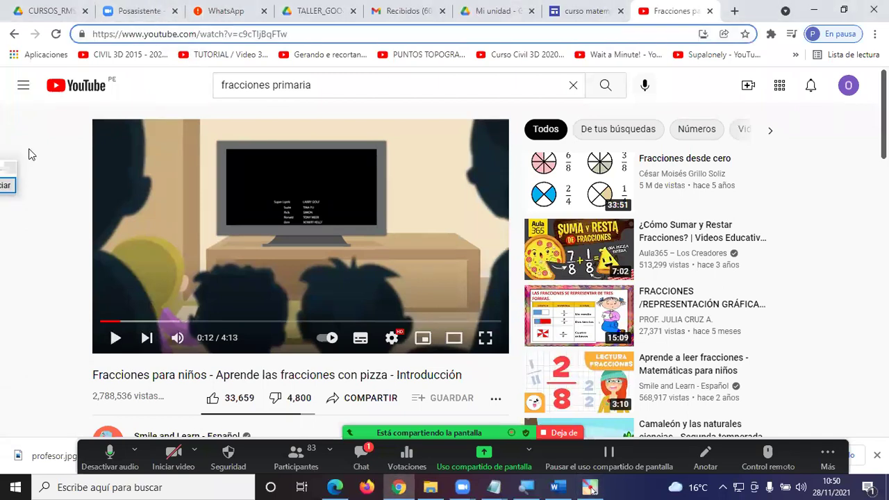
{"action": "left_click", "coordinate": [177, 38]}
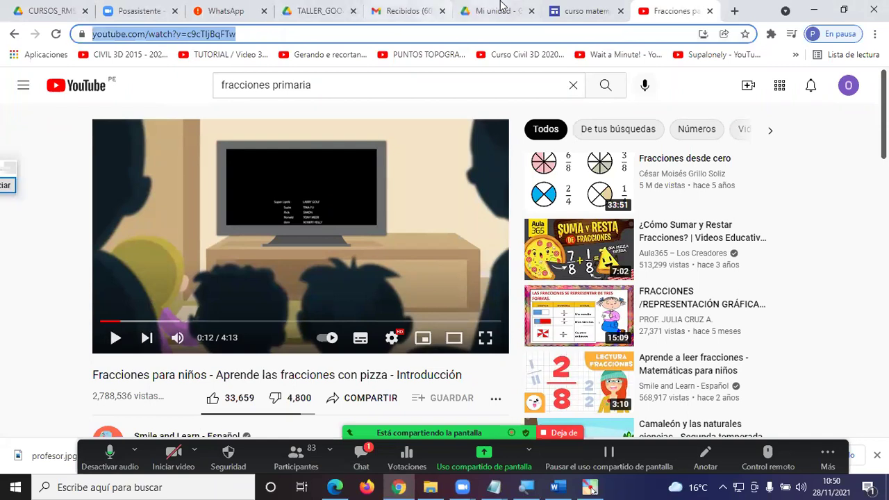
{"action": "left_click", "coordinate": [587, 12]}
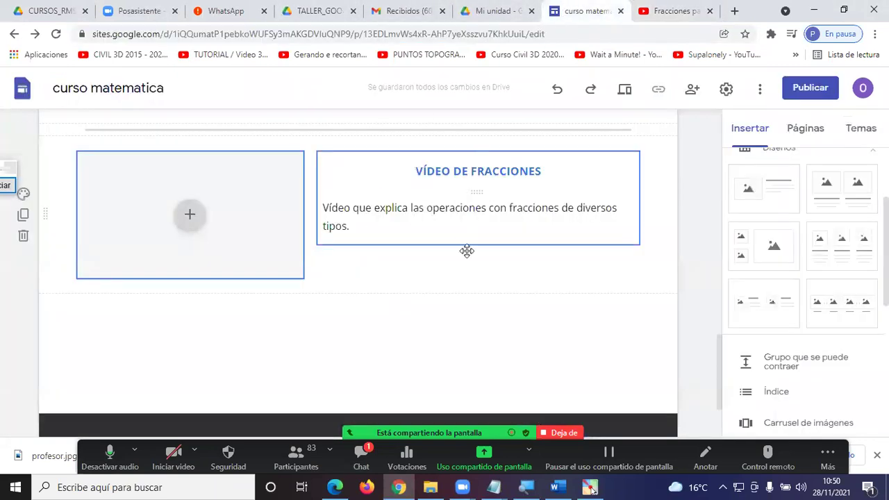
- Embed the YouTube video 'Fracciones para niños' in the empty box beside the caption
{"action": "scroll", "coordinate": [646, 256], "scroll_direction": "up", "scroll_amount": 4}
{"action": "scroll", "coordinate": [625, 253], "scroll_direction": "down", "scroll_amount": 3}
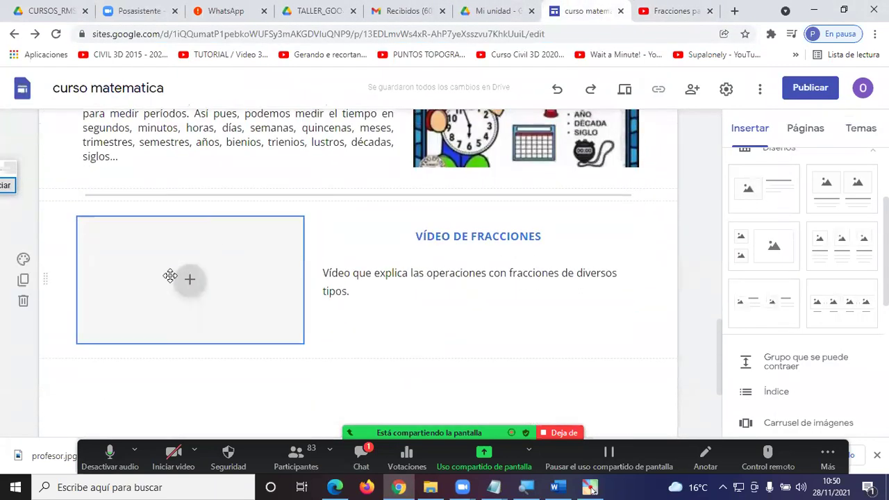
{"action": "left_click", "coordinate": [192, 281]}
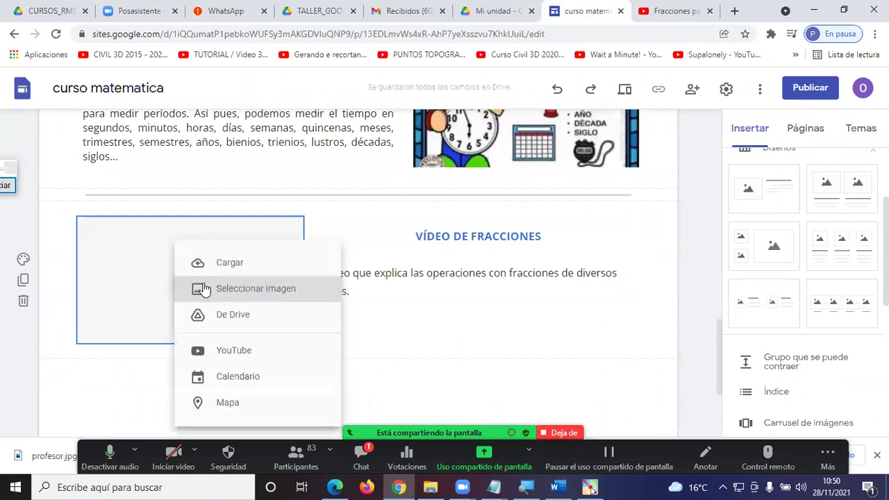
{"action": "left_click", "coordinate": [245, 359]}
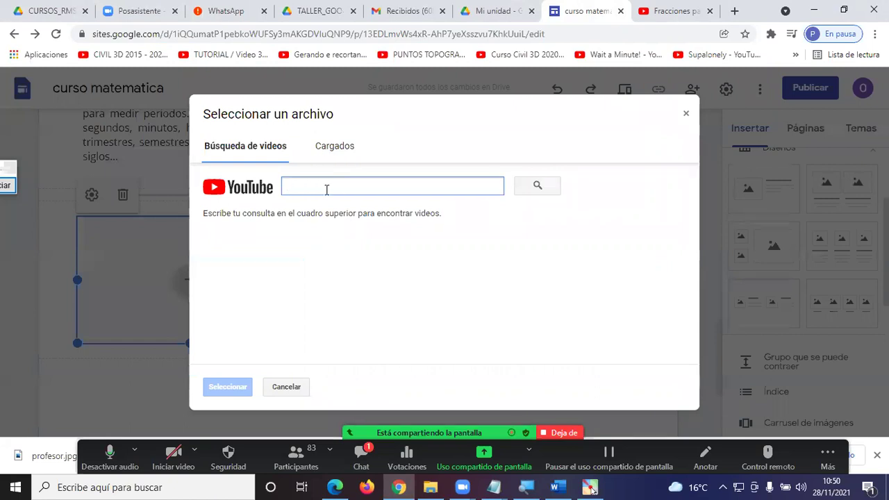
{"action": "type", "text": "fracciones primaria"}
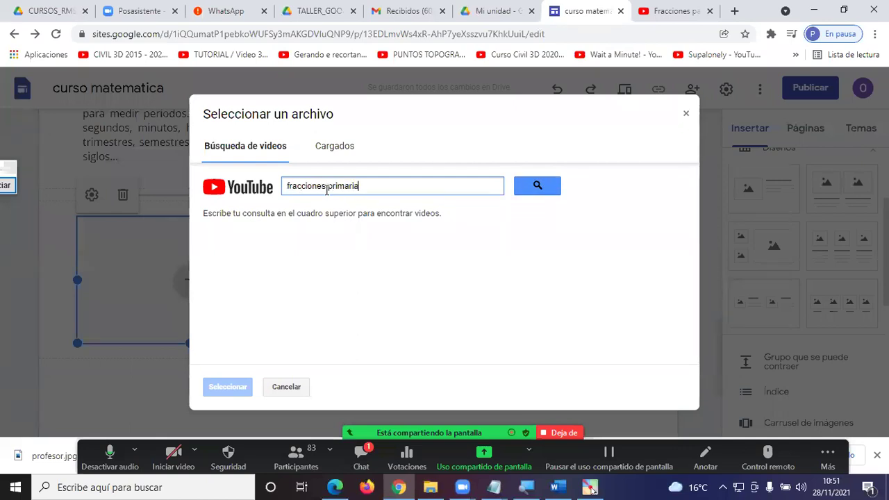
{"action": "key", "text": "Return"}
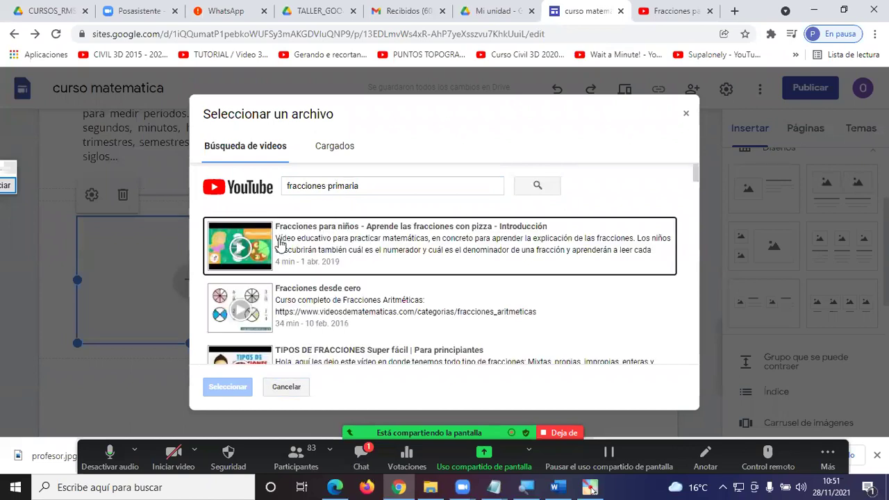
{"action": "left_click", "coordinate": [271, 255]}
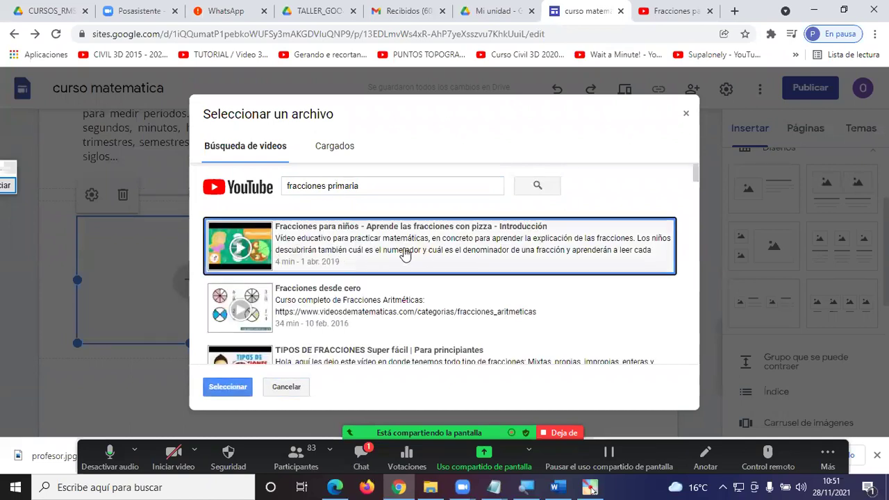
{"action": "left_click", "coordinate": [229, 386]}
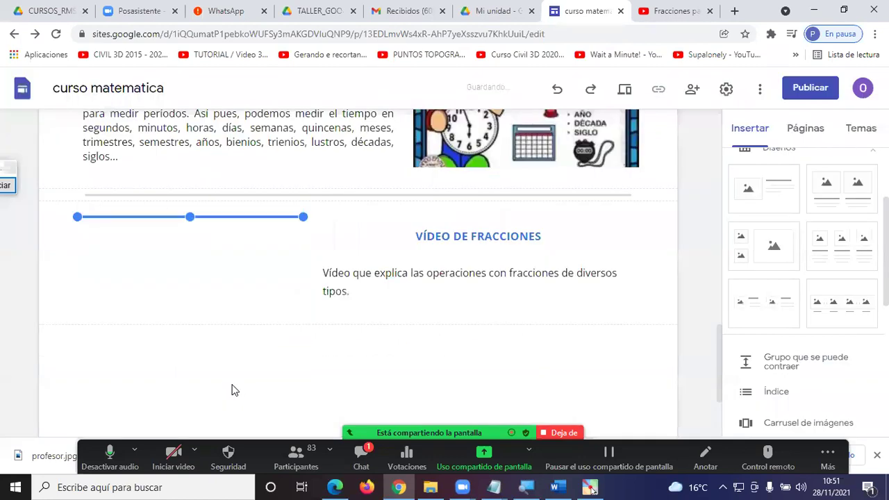
- Deselect the video, then read and close the meeting chat
{"action": "left_click", "coordinate": [283, 395]}
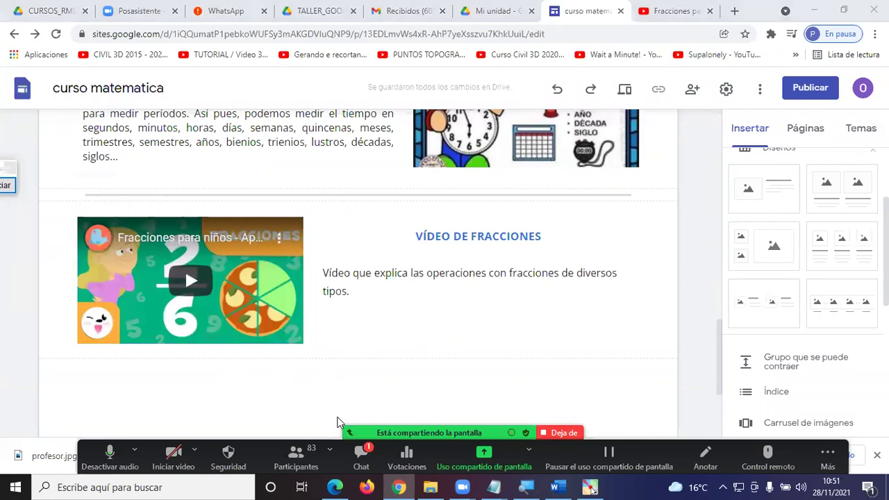
{"action": "left_click", "coordinate": [361, 455]}
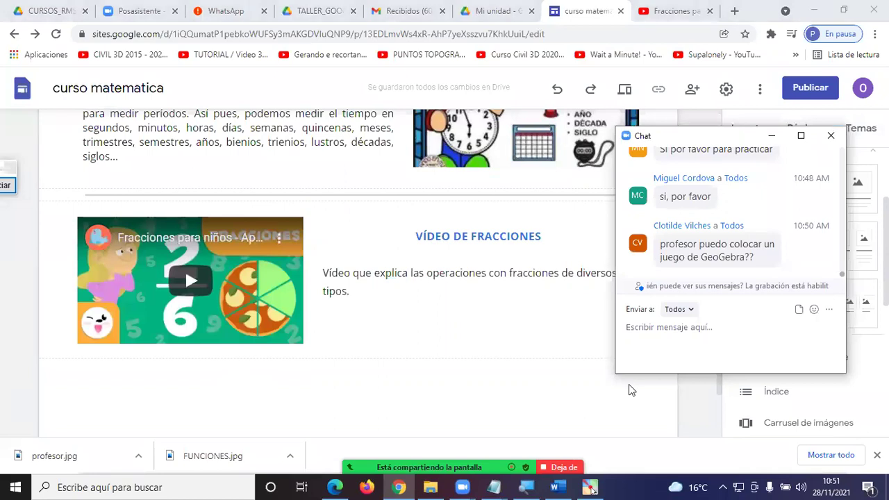
{"action": "left_click", "coordinate": [831, 135]}
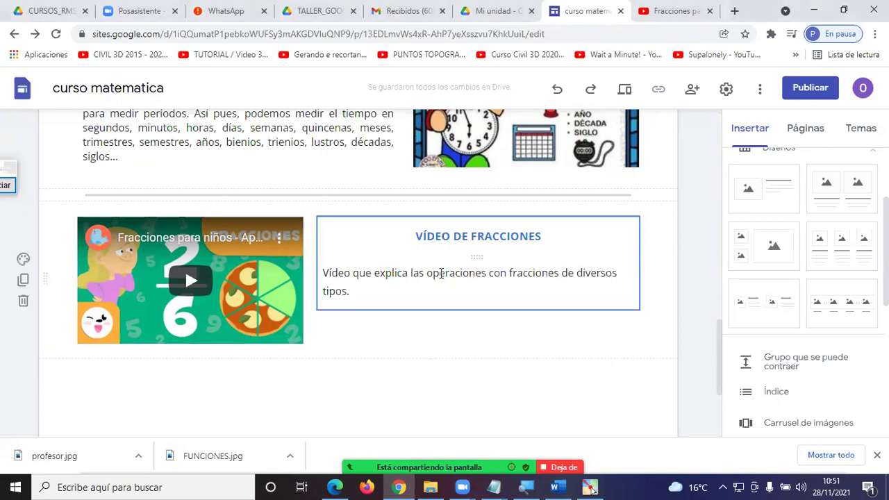
- Review the VÍDEO DE FRACCIONES title and caption, then preview the curso matematica page
{"action": "left_click", "coordinate": [416, 237]}
{"action": "left_click_drag", "start_coordinate": [417, 236], "coordinate": [539, 239]}
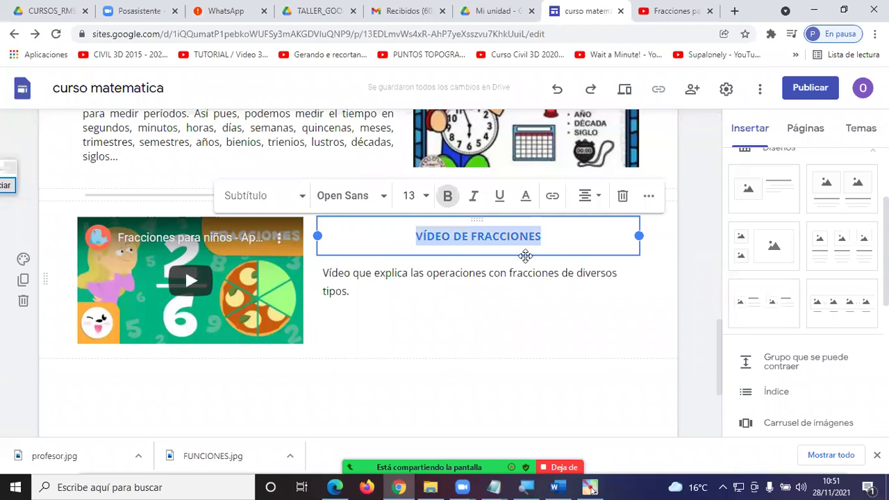
{"action": "left_click", "coordinate": [379, 293]}
{"action": "left_click", "coordinate": [328, 270], "text": "shift"}
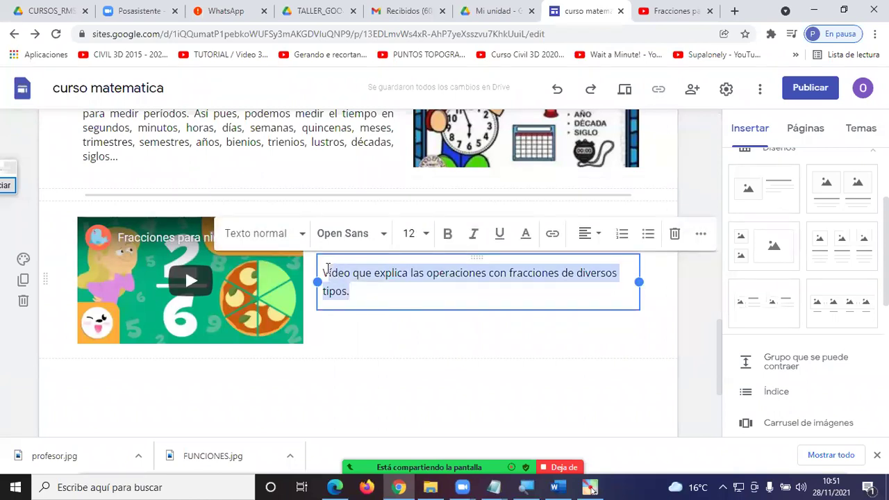
{"action": "left_click", "coordinate": [359, 292]}
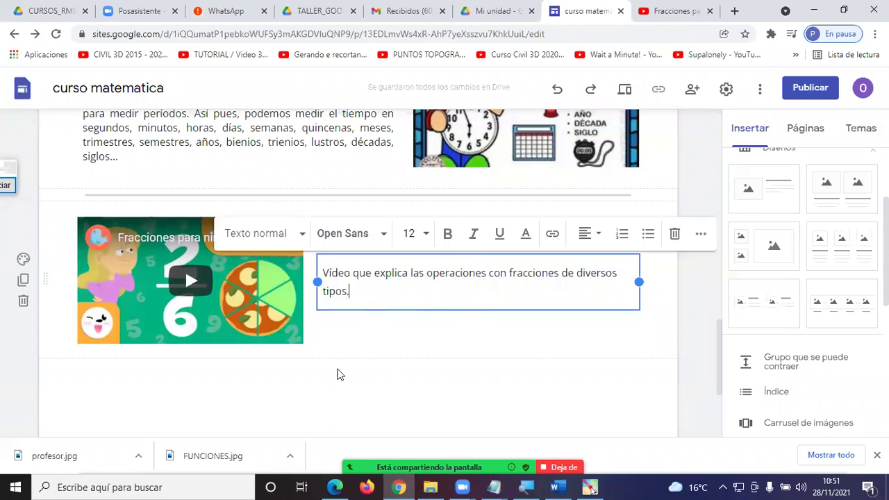
{"action": "left_click", "coordinate": [544, 363]}
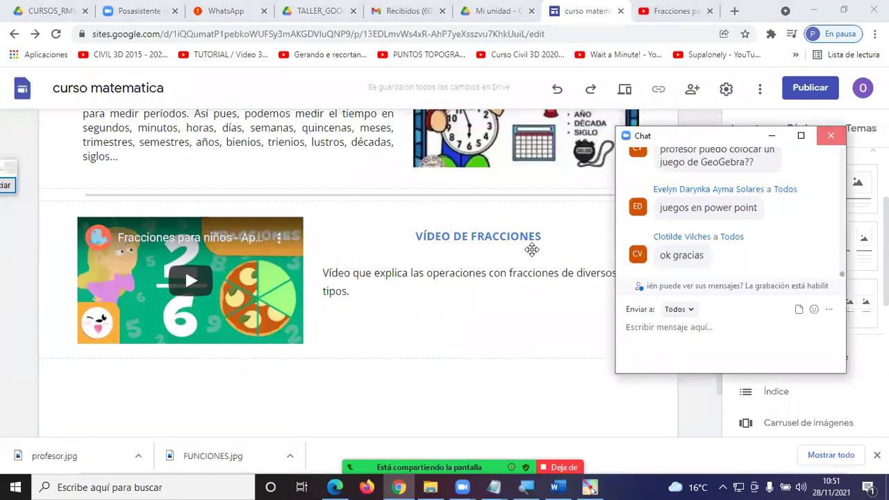
{"action": "left_click", "coordinate": [638, 254]}
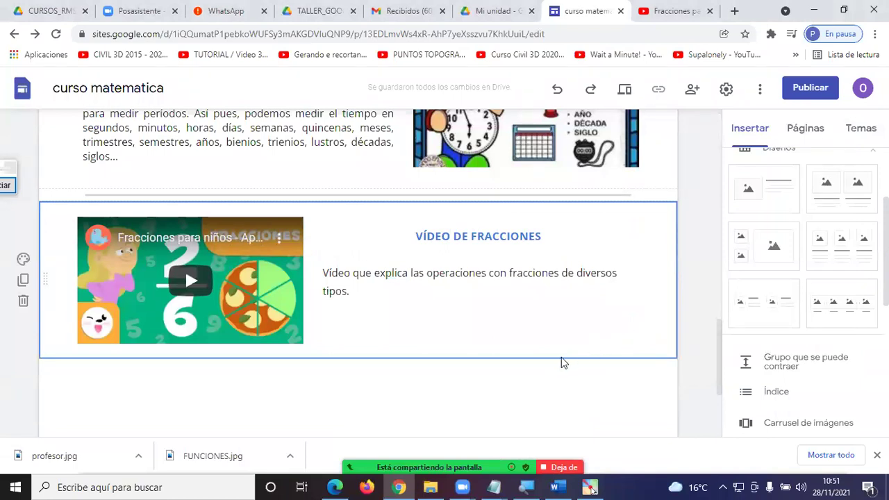
{"action": "left_click", "coordinate": [625, 89]}
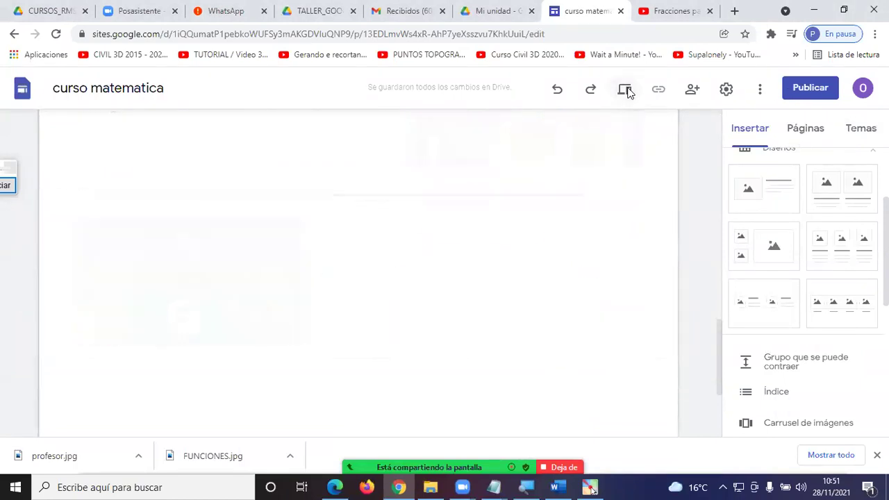
- In preview, play the embedded fractions video, skip ahead, and pause it at 1:19
{"action": "scroll", "coordinate": [549, 260], "scroll_direction": "down", "scroll_amount": 2}
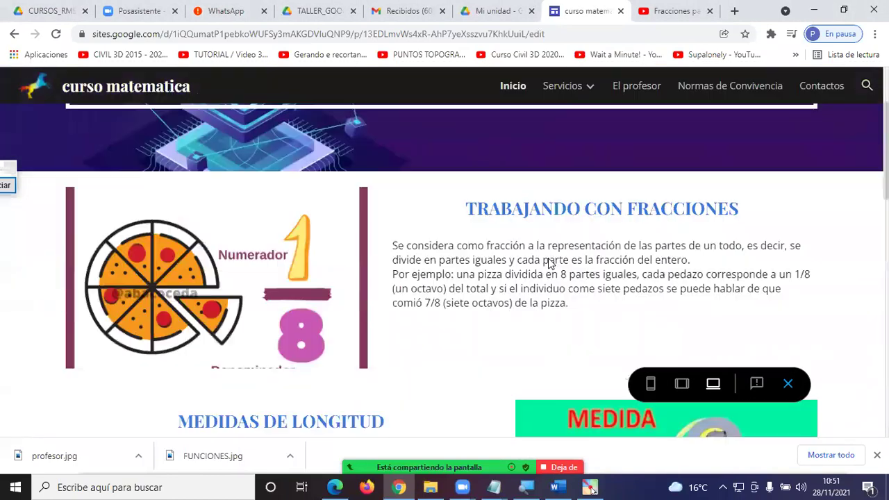
{"action": "scroll", "coordinate": [548, 260], "scroll_direction": "down", "scroll_amount": 10}
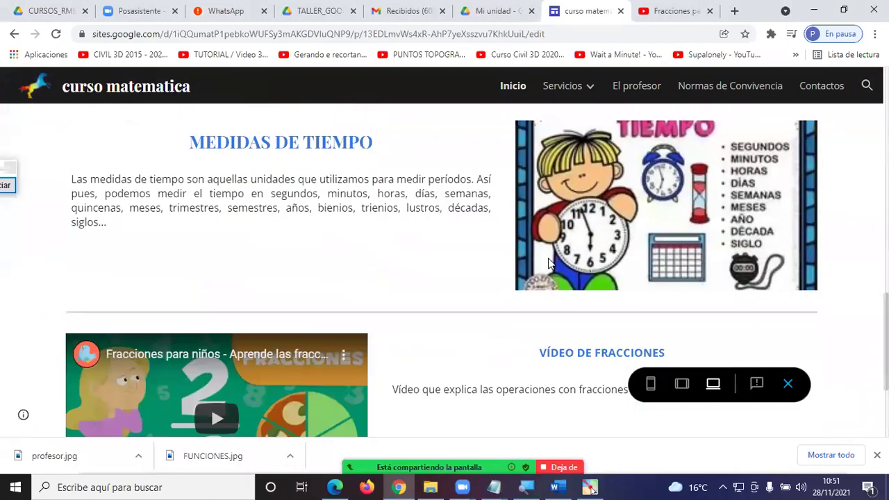
{"action": "scroll", "coordinate": [548, 258], "scroll_direction": "down", "scroll_amount": 3}
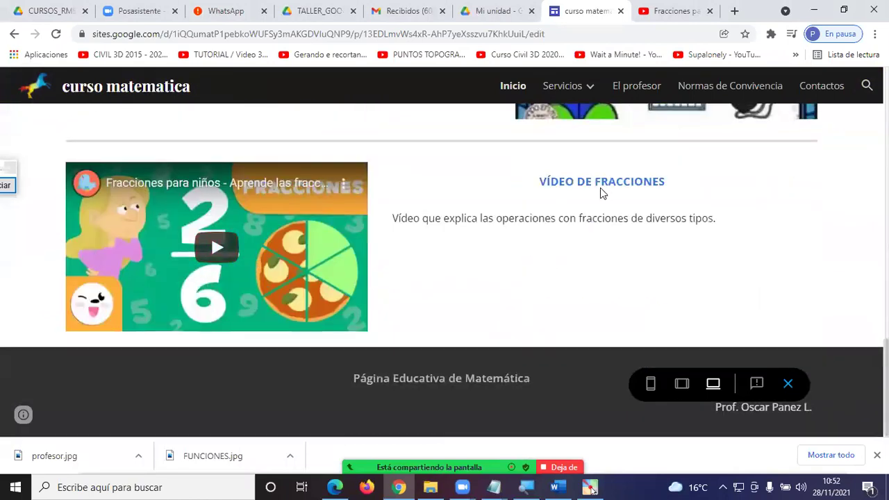
{"action": "left_click", "coordinate": [215, 248]}
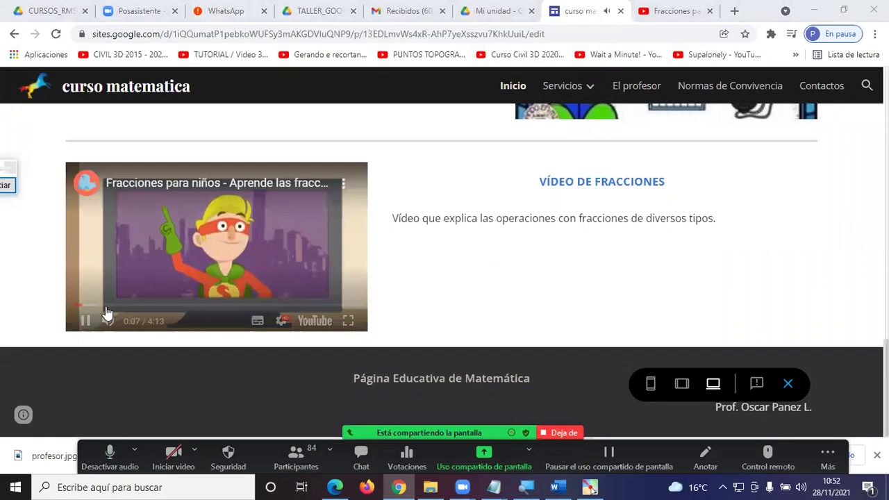
{"action": "left_click", "coordinate": [130, 305]}
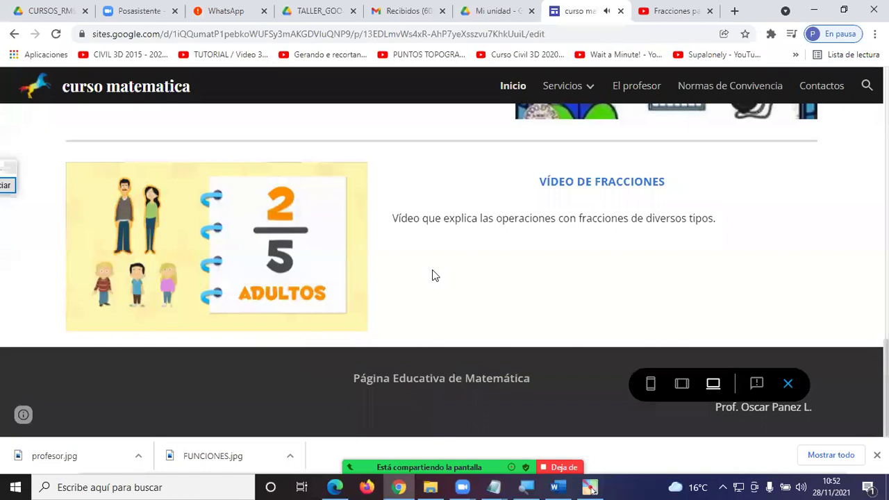
{"action": "mouse_move", "coordinate": [375, 408]}
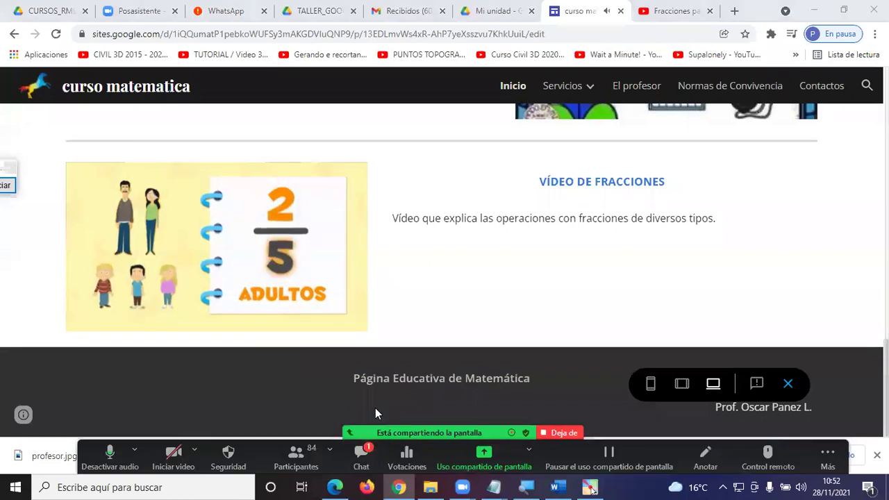
{"action": "key", "text": "alt+h"}
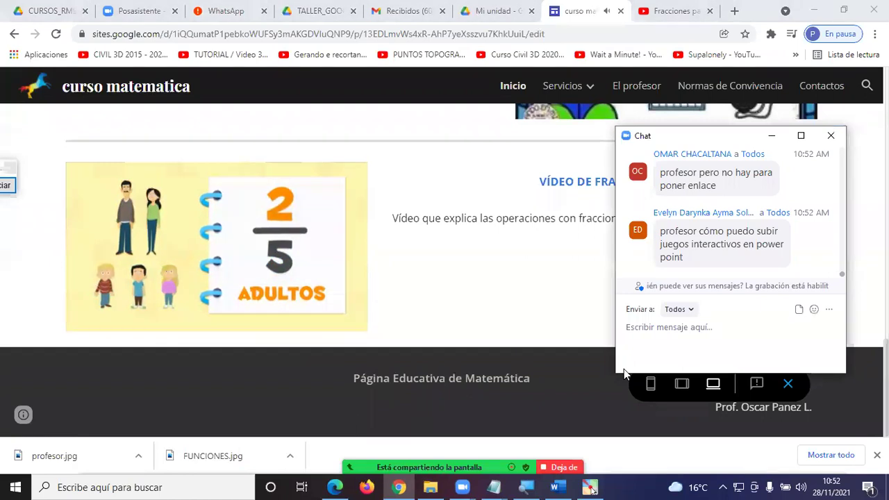
{"action": "key", "text": "alt+h"}
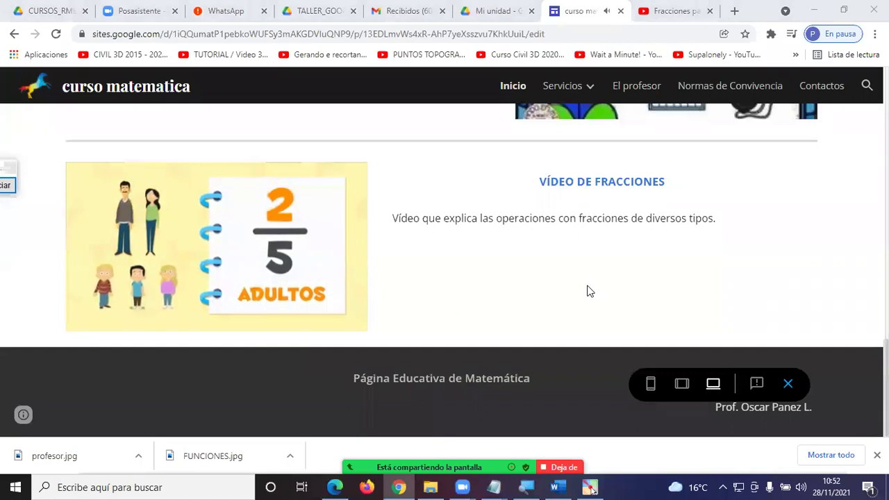
{"action": "mouse_move", "coordinate": [307, 293]}
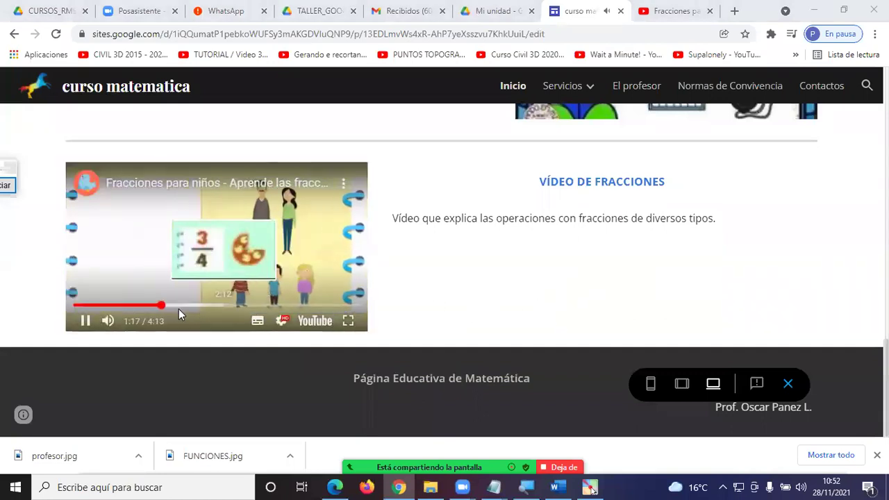
{"action": "left_click", "coordinate": [86, 321]}
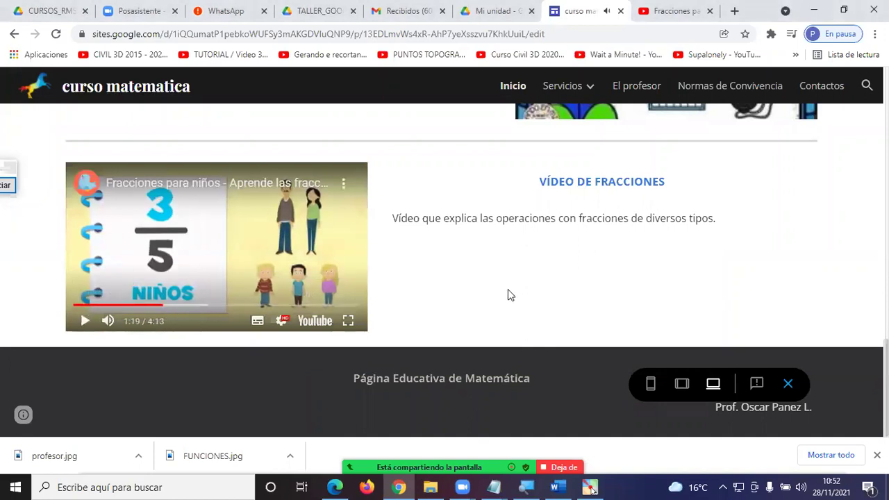
- Scroll the preview back up to the MEDIDAS DE PESO and MEDIDAS DE TIEMPO sections
{"action": "scroll", "coordinate": [510, 294], "scroll_direction": "up", "scroll_amount": 5}
{"action": "scroll", "coordinate": [517, 291], "scroll_direction": "up", "scroll_amount": 3}
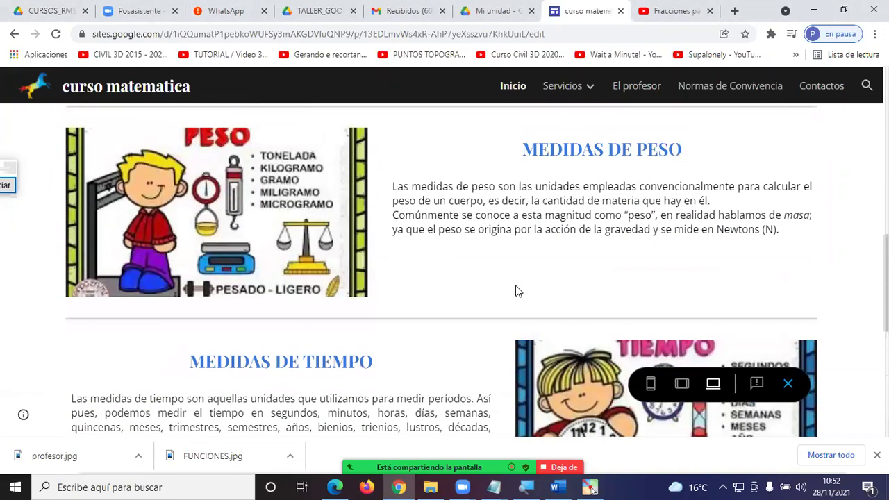
{"action": "scroll", "coordinate": [516, 291], "scroll_direction": "down", "scroll_amount": 3}
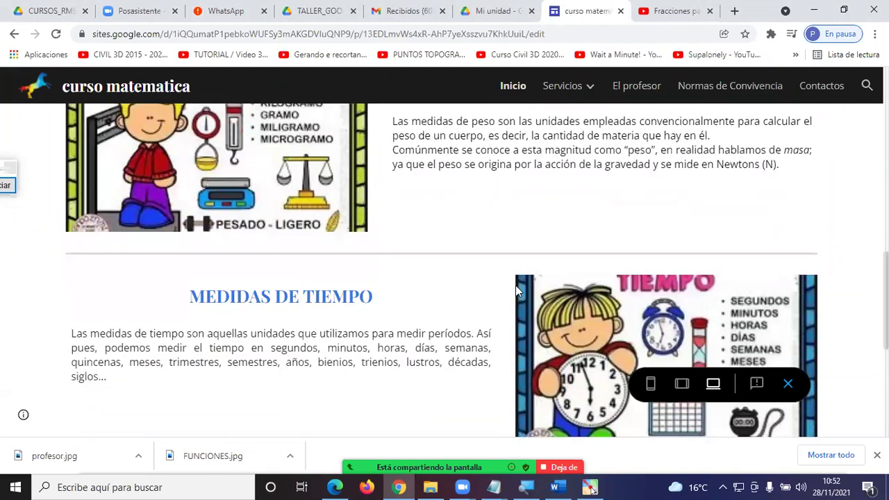
{"action": "scroll", "coordinate": [516, 291], "scroll_direction": "down", "scroll_amount": 1}
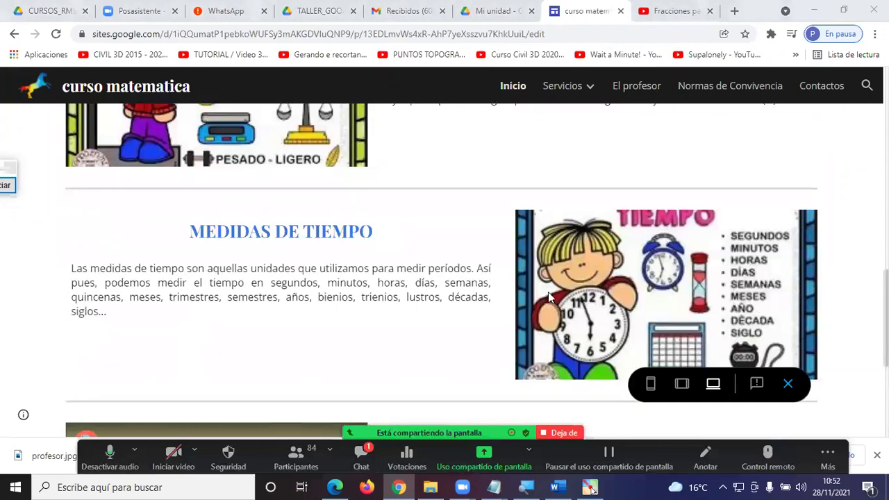
{"action": "key", "text": "alt+h"}
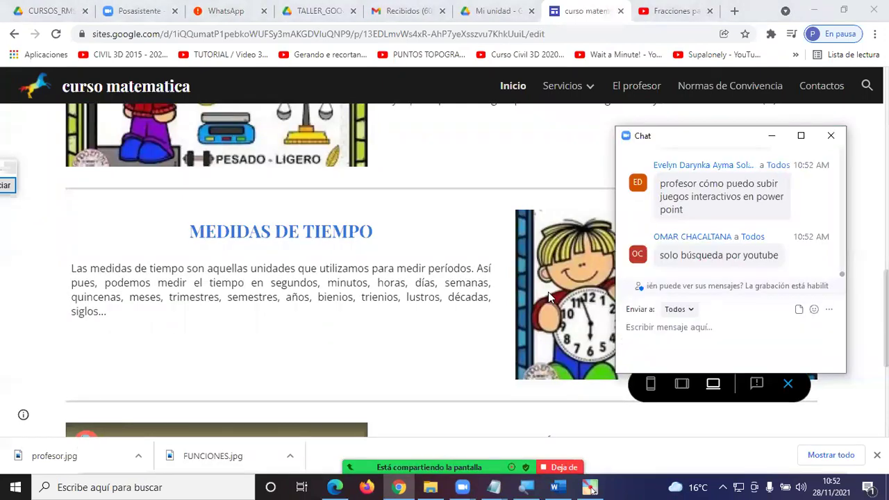
{"action": "scroll", "coordinate": [549, 296], "scroll_direction": "down", "scroll_amount": 3}
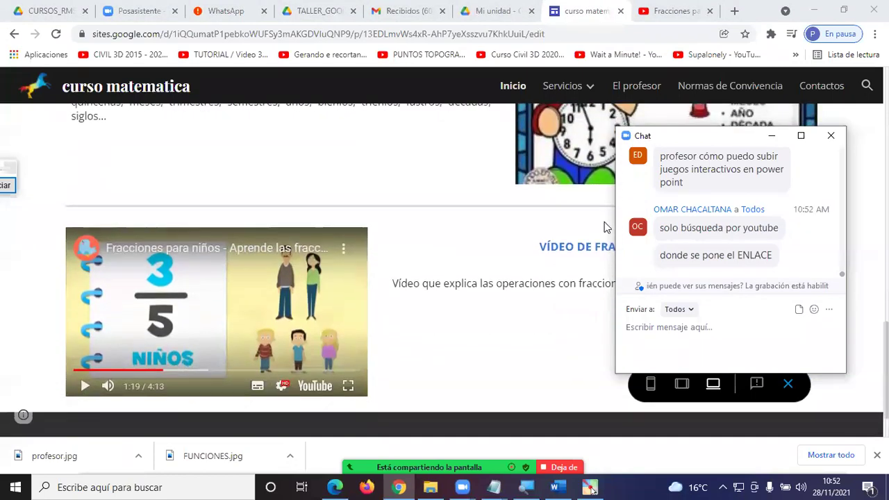
{"action": "key", "text": "alt+h"}
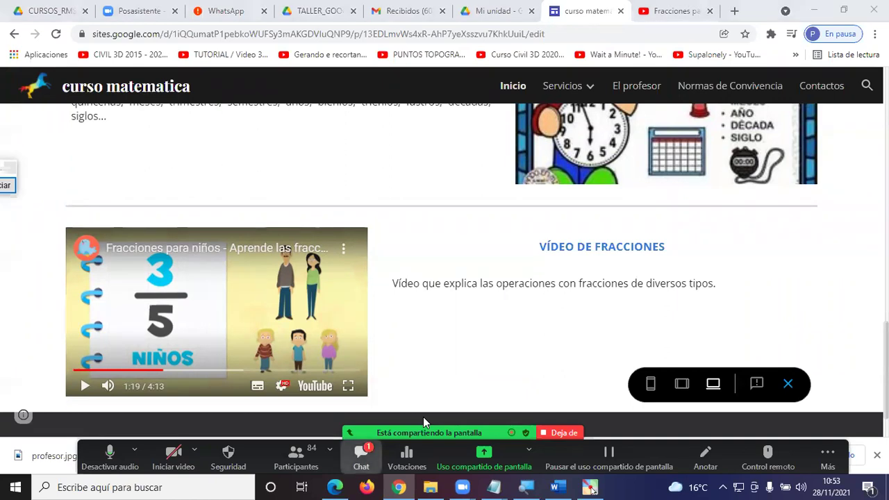
{"action": "key", "text": "alt+h"}
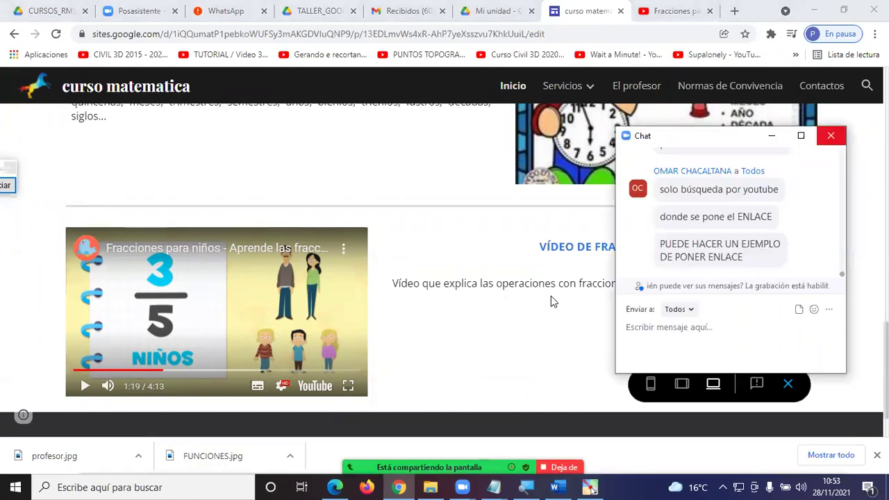
{"action": "key", "text": "alt+h"}
{"action": "scroll", "coordinate": [540, 321], "scroll_direction": "up", "scroll_amount": 6}
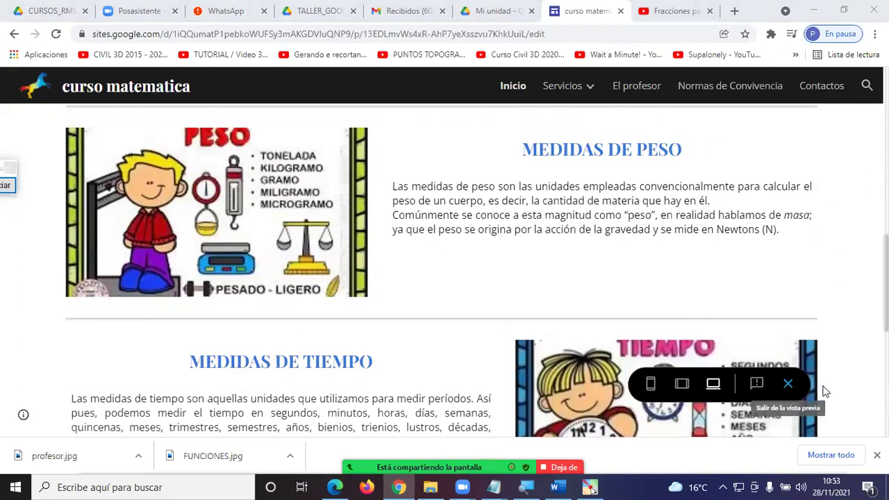
- Exit preview, select the fracciones link line in the Word document, and return to Google Sites
{"action": "left_click", "coordinate": [787, 384]}
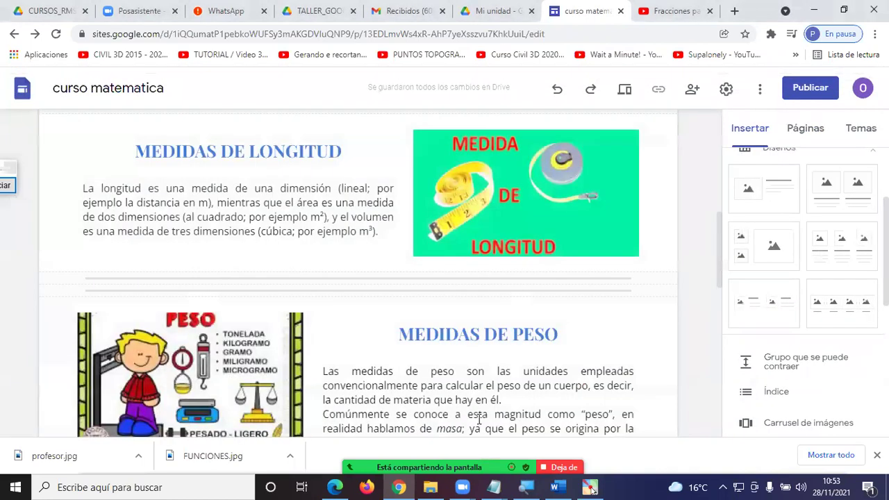
{"action": "left_click", "coordinate": [550, 486]}
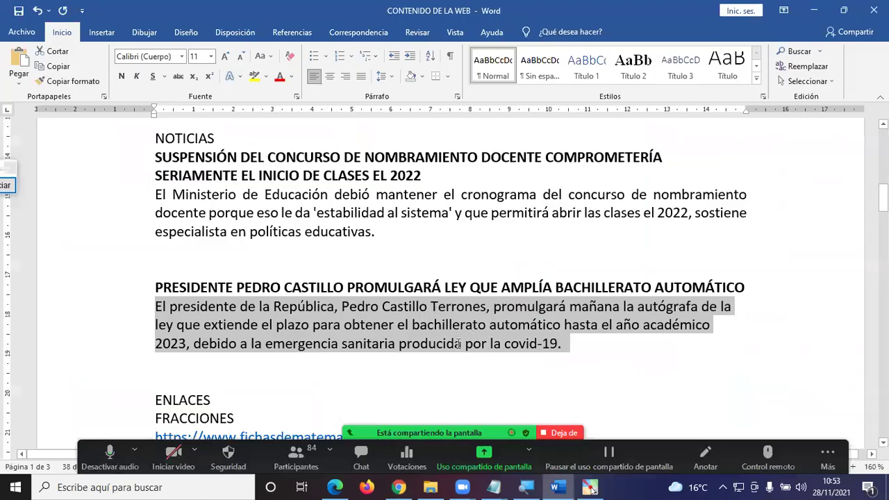
{"action": "scroll", "coordinate": [455, 344], "scroll_direction": "down", "scroll_amount": 2}
{"action": "left_click_drag", "start_coordinate": [486, 339], "coordinate": [155, 340]}
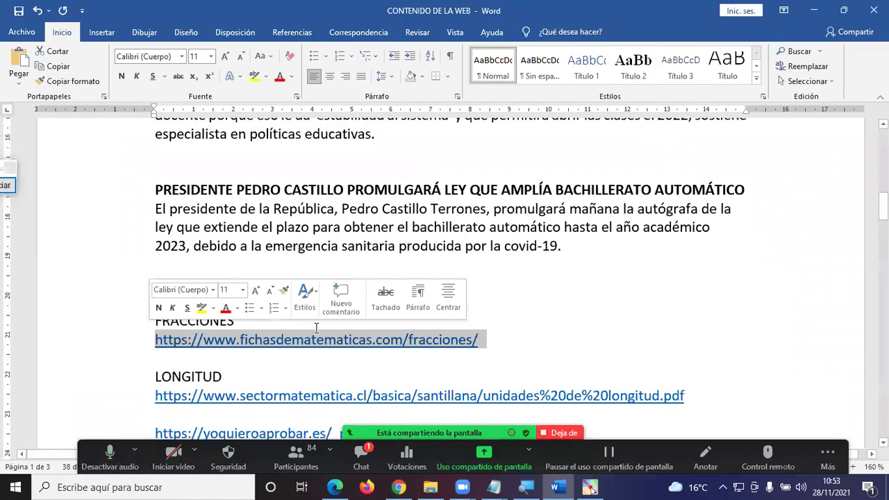
{"action": "left_click", "coordinate": [489, 325]}
{"action": "left_click_drag", "start_coordinate": [489, 341], "coordinate": [145, 341]}
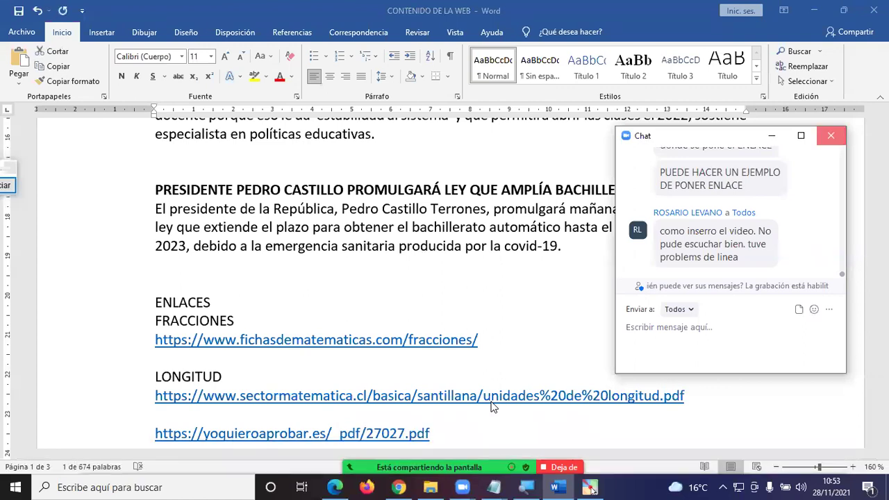
{"action": "left_click", "coordinate": [831, 136]}
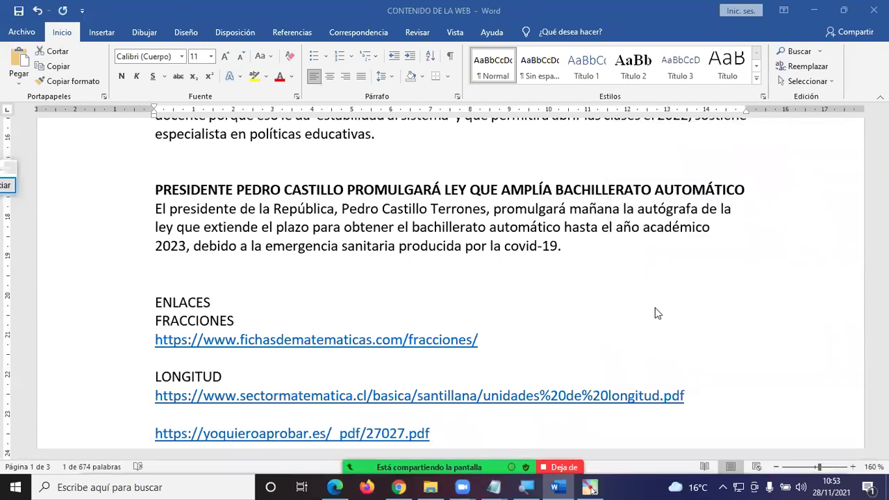
{"action": "left_click", "coordinate": [399, 487]}
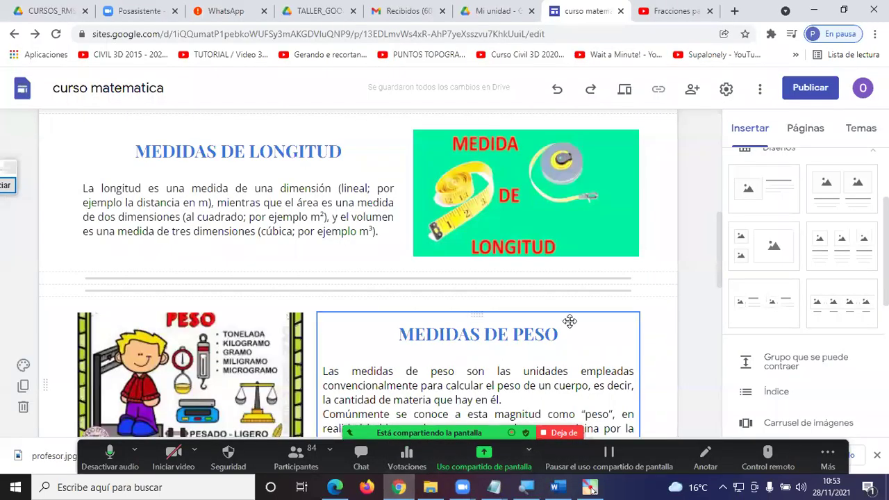
- Add an image-left, text-right layout section below the VÍDEO DE FRACCIONES section
{"action": "scroll", "coordinate": [655, 326], "scroll_direction": "down", "scroll_amount": 10}
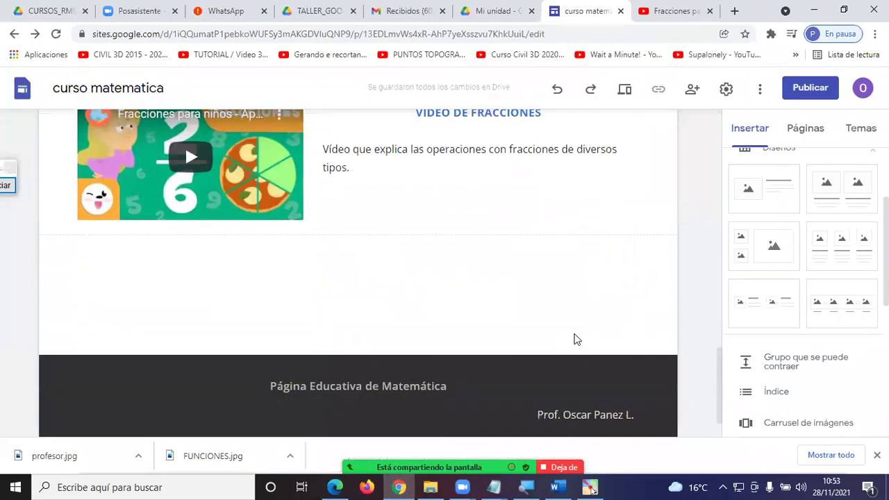
{"action": "scroll", "coordinate": [403, 302], "scroll_direction": "up", "scroll_amount": 2}
{"action": "scroll", "coordinate": [375, 297], "scroll_direction": "up", "scroll_amount": 1}
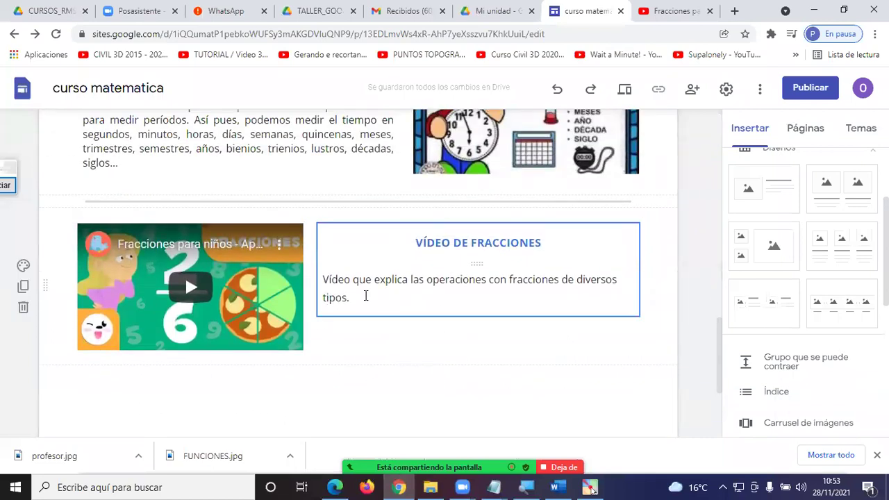
{"action": "scroll", "coordinate": [368, 305], "scroll_direction": "down", "scroll_amount": 1}
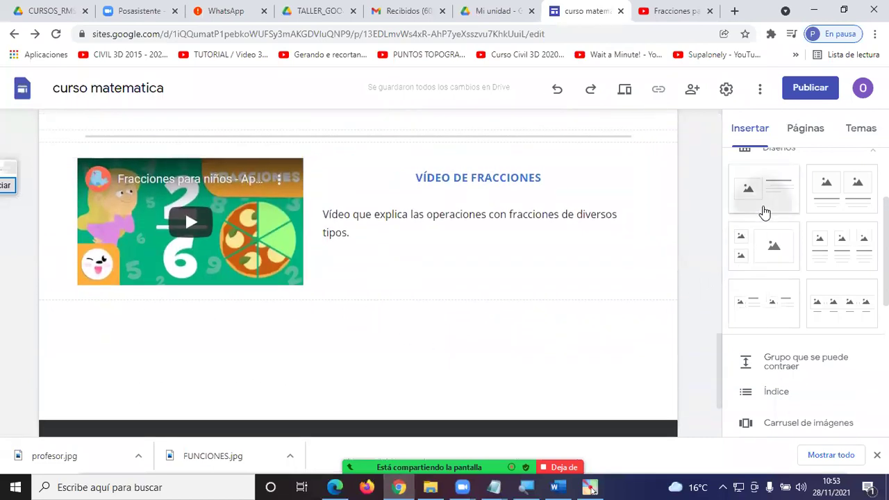
{"action": "left_click", "coordinate": [764, 208]}
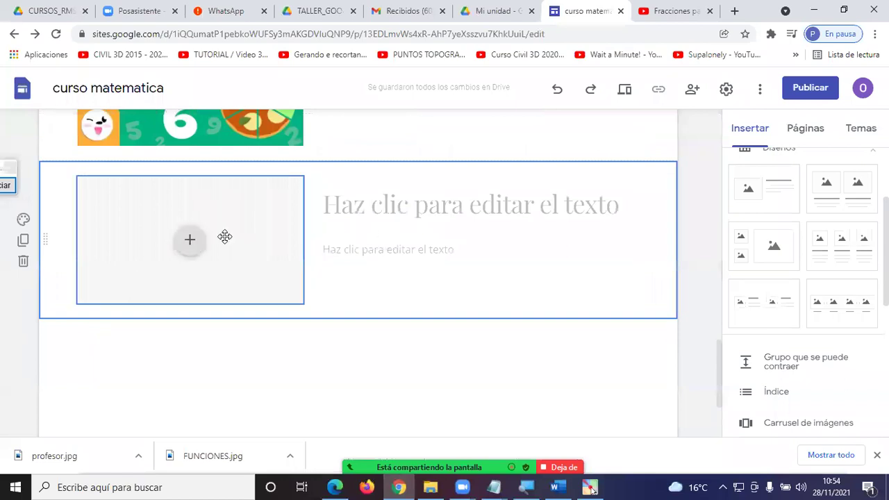
- Embed the first YouTube result for 'contaminacion del suelo' in the new section's image box
{"action": "left_click", "coordinate": [196, 247]}
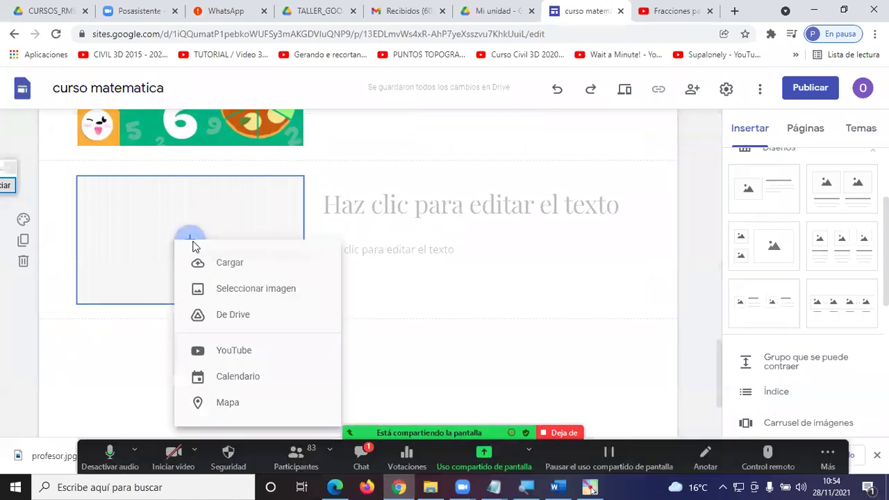
{"action": "left_click", "coordinate": [217, 356]}
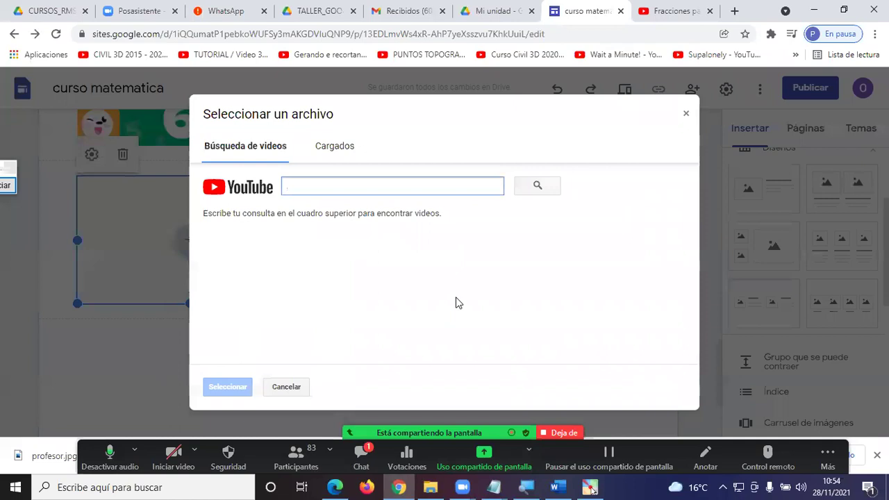
{"action": "type", "text": "co"}
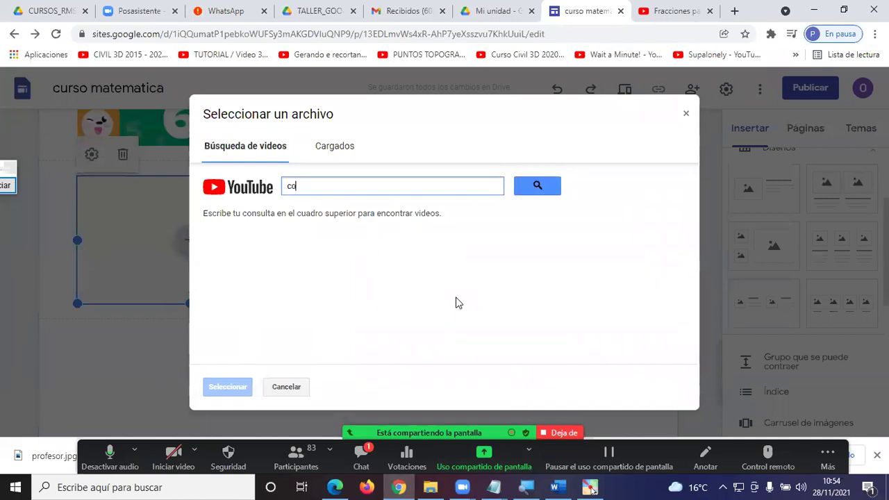
{"action": "type", "text": "ntaminacion del suelo"}
{"action": "key", "text": "Return"}
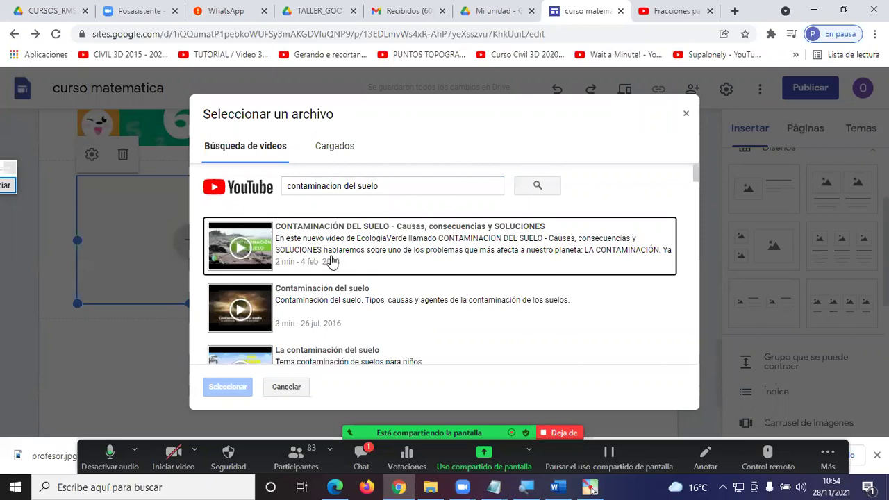
{"action": "left_click", "coordinate": [300, 232]}
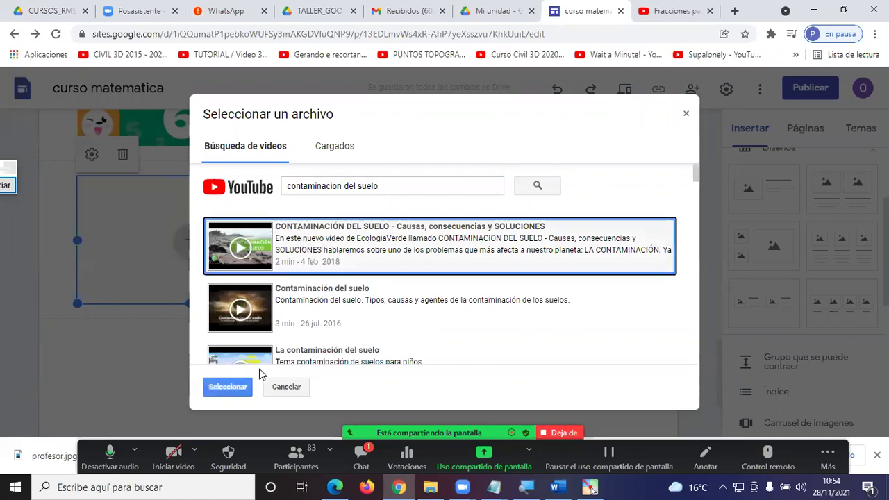
{"action": "left_click", "coordinate": [229, 387]}
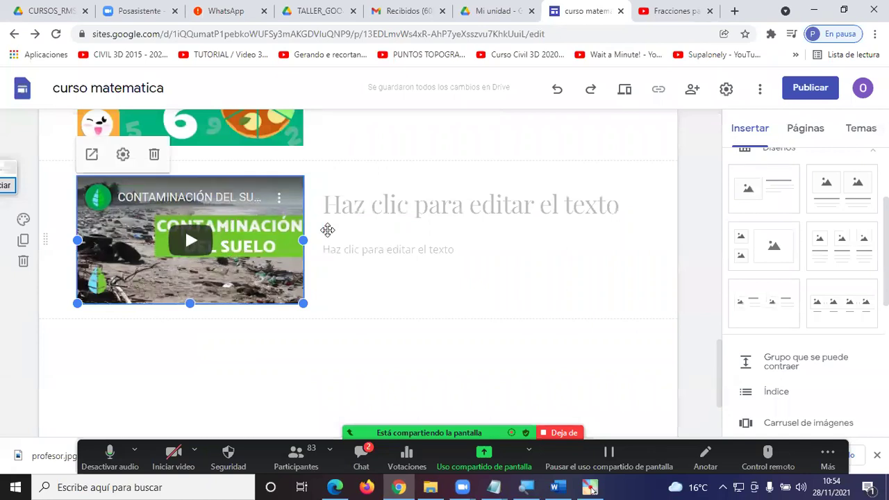
- Enter 'CONTAMINACIÓN DEL SUELO' as the section heading in Subtítulo style
{"action": "left_click", "coordinate": [395, 210]}
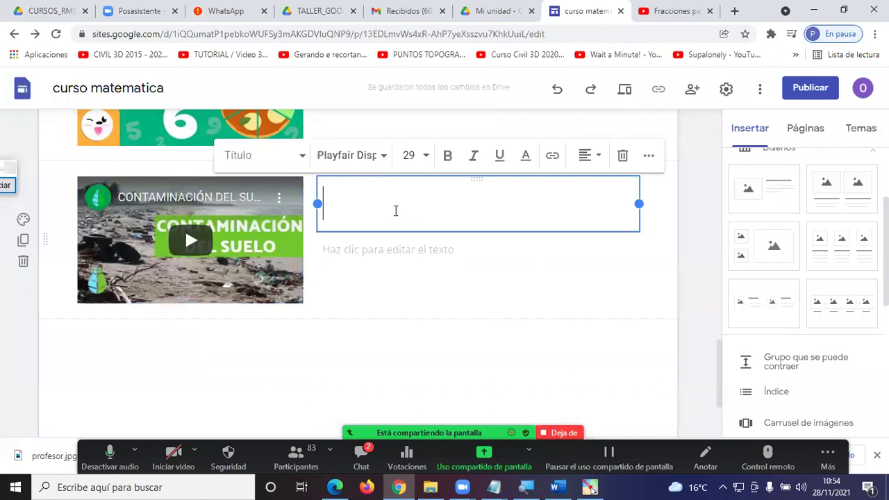
{"action": "type", "text": "CON"}
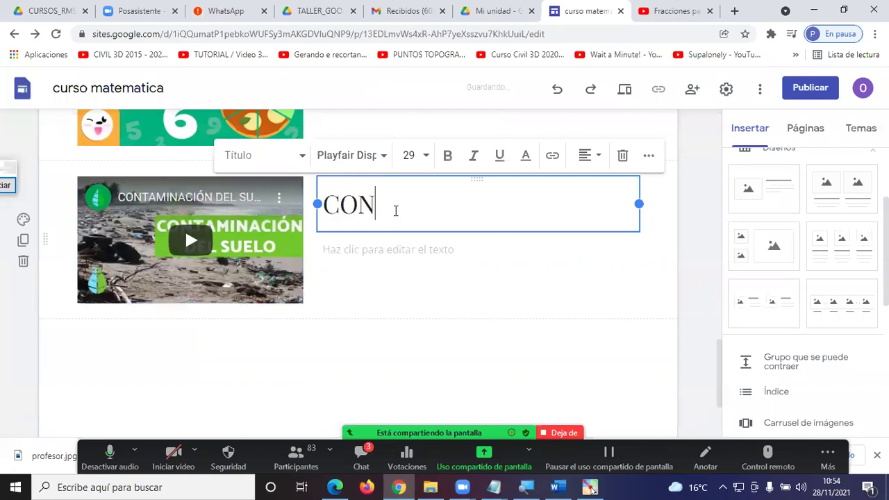
{"action": "type", "text": "TAMINACIÓ"}
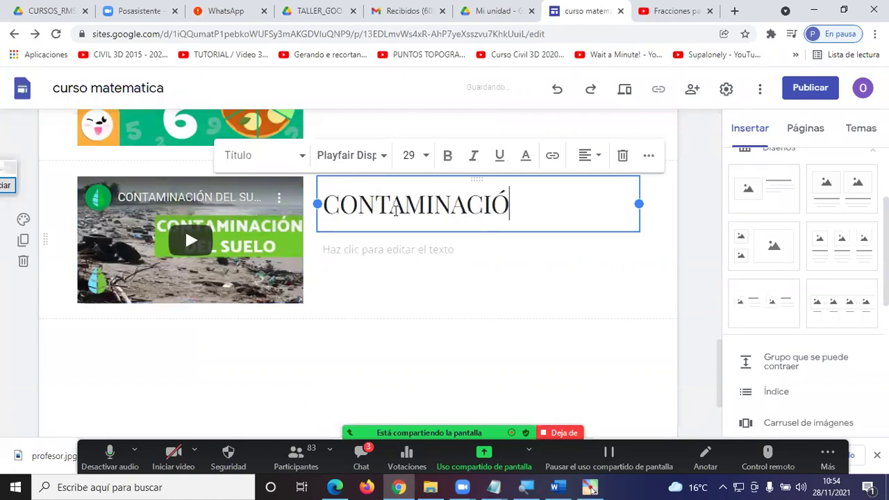
{"action": "type", "text": "N DEL"}
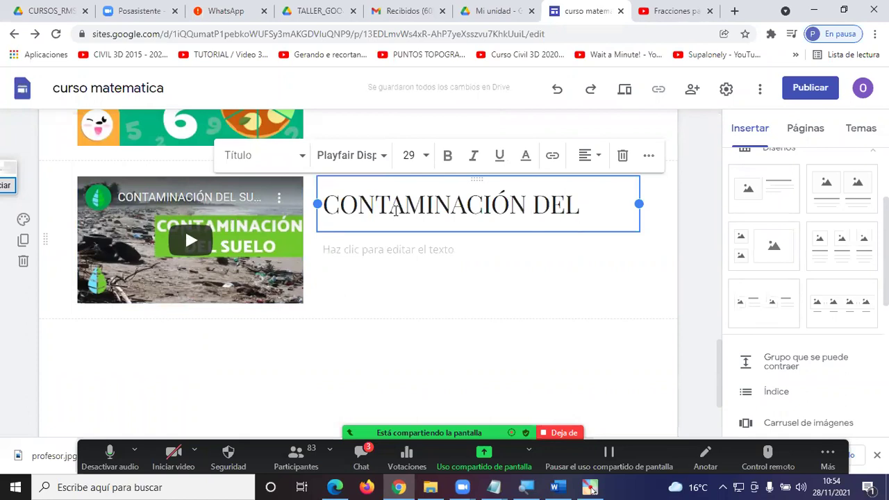
{"action": "type", "text": " SUELO"}
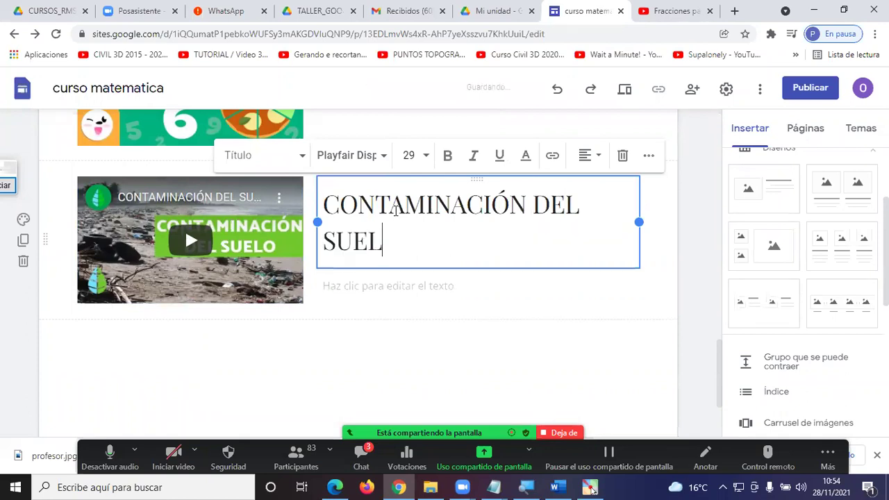
{"action": "key", "text": "shift+Up"}
{"action": "key", "text": "shift+Up"}
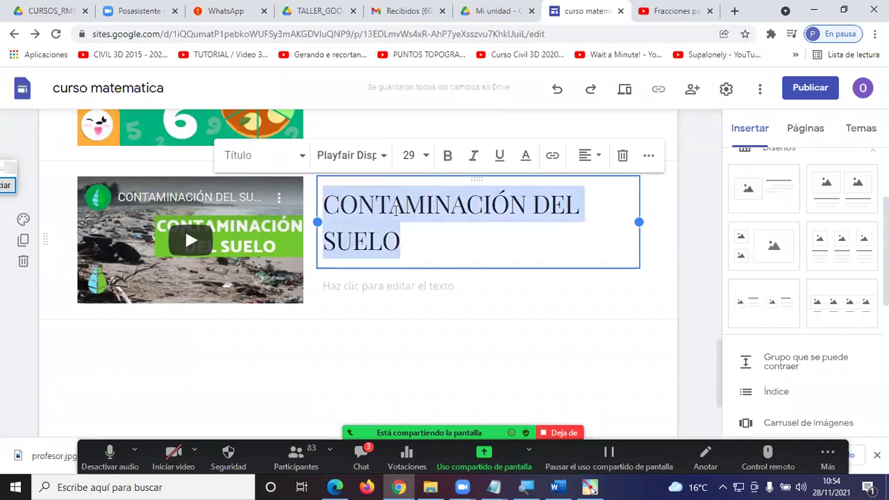
{"action": "left_click", "coordinate": [300, 156]}
{"action": "left_click", "coordinate": [252, 255]}
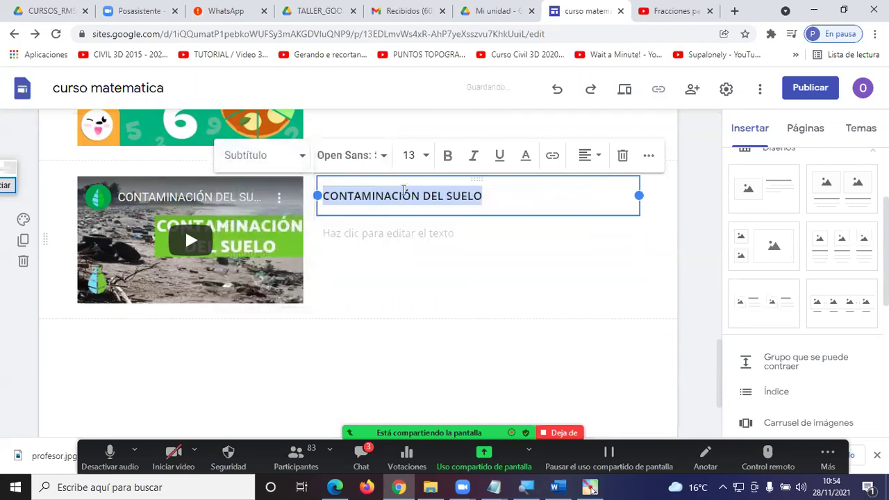
- Make the heading bold, centre-aligned and blue
{"action": "left_click", "coordinate": [445, 158]}
{"action": "left_click", "coordinate": [585, 157]}
{"action": "left_click", "coordinate": [584, 193]}
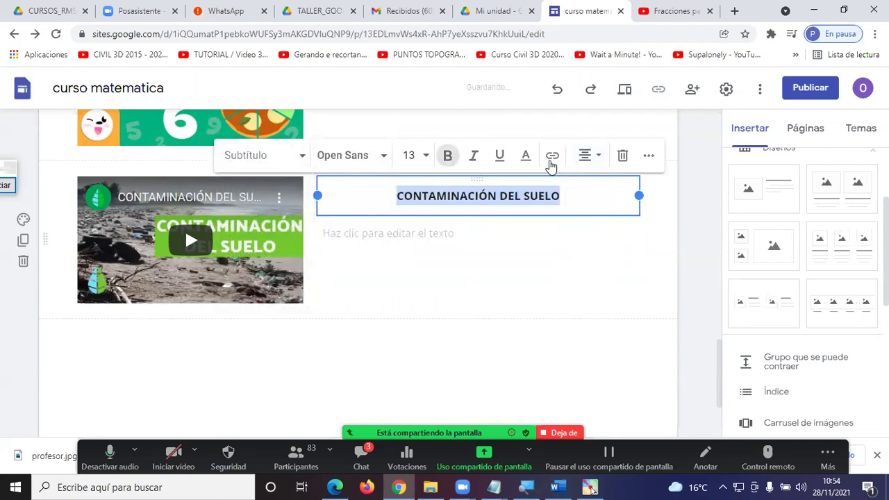
{"action": "left_click", "coordinate": [526, 157]}
{"action": "left_click", "coordinate": [580, 290]}
- Add the placeholder body text 'XXXXXXXX' below the heading
{"action": "left_click", "coordinate": [459, 241]}
{"action": "type", "text": "XXXXXXXX"}
{"action": "left_click", "coordinate": [471, 375]}
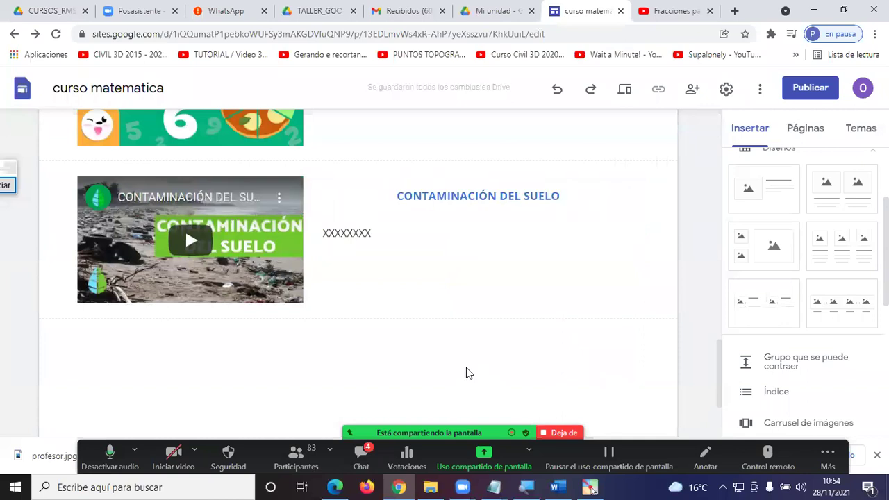
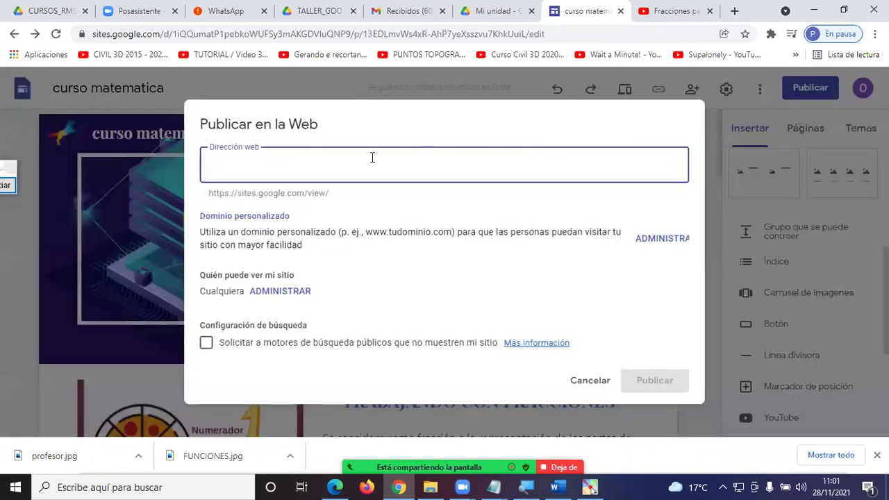
- Enter cursomatematica3 as the web address, giving sites.google.com/view/cursomatematica3
{"action": "left_click_drag", "start_coordinate": [336, 194], "coordinate": [209, 199]}
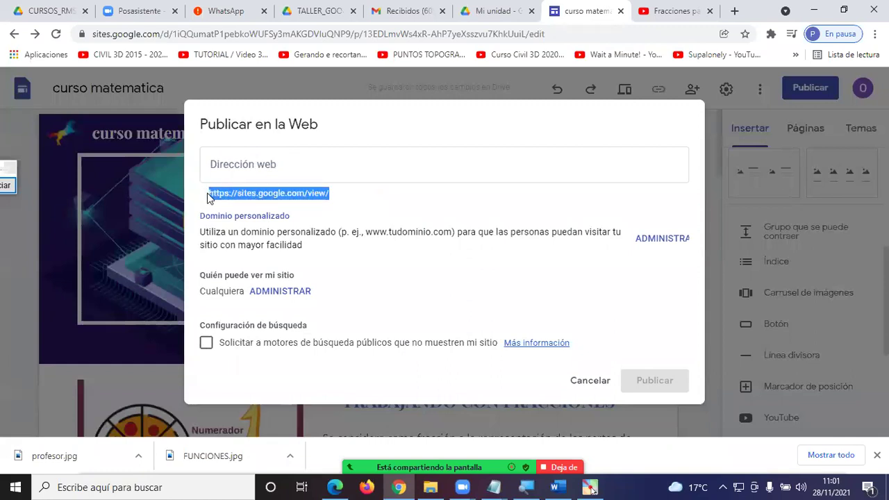
{"action": "left_click", "coordinate": [262, 171]}
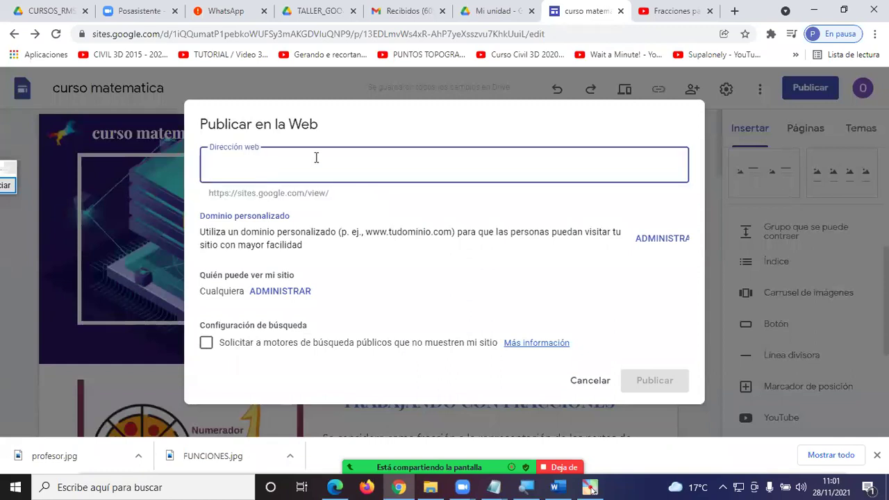
{"action": "type", "text": "cursomatema"}
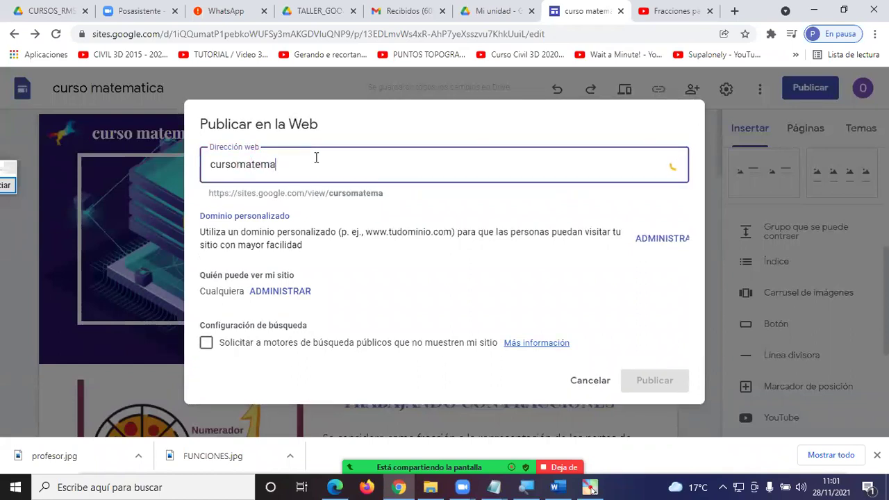
{"action": "type", "text": "tica"}
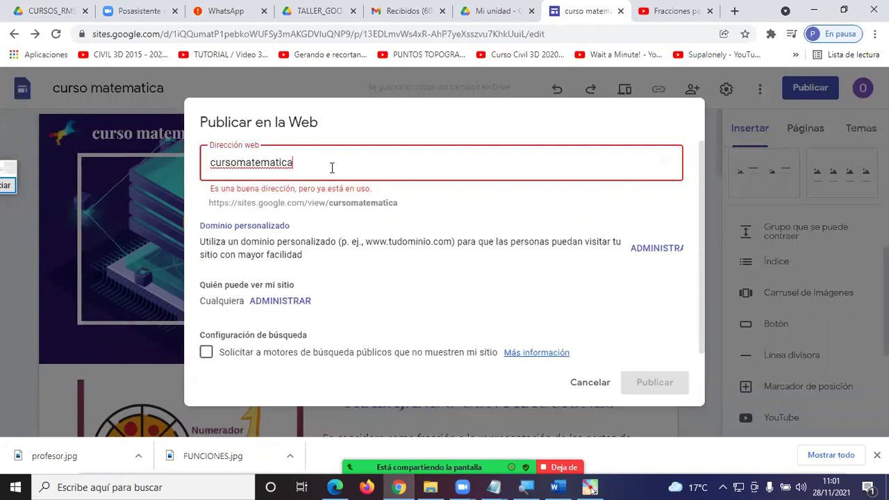
{"action": "type", "text": "s"}
{"action": "key", "text": "BackSpace"}
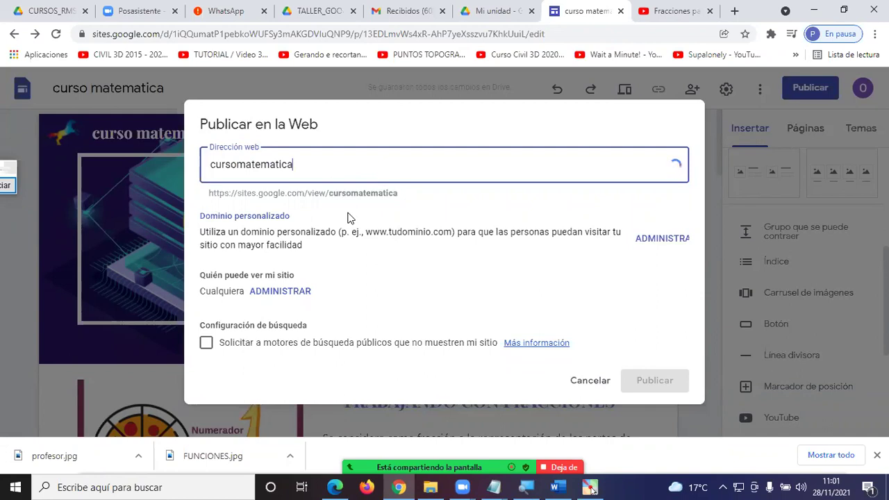
{"action": "type", "text": "3"}
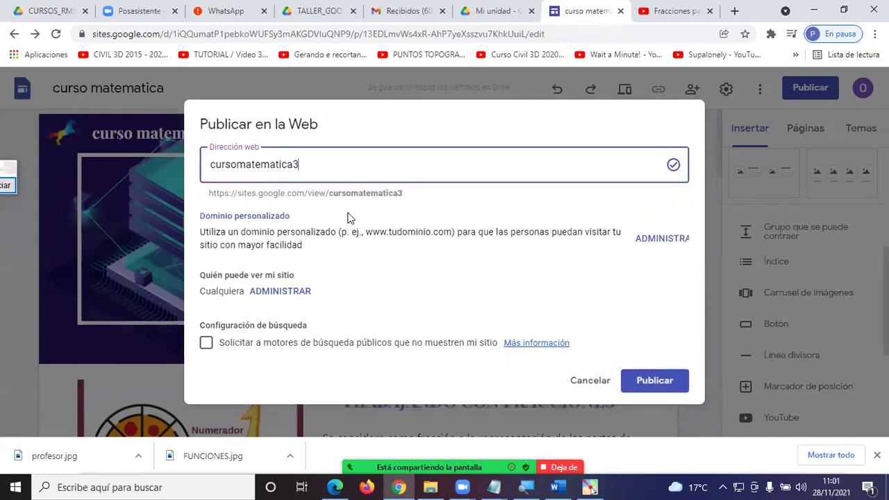
{"action": "left_click", "coordinate": [379, 209]}
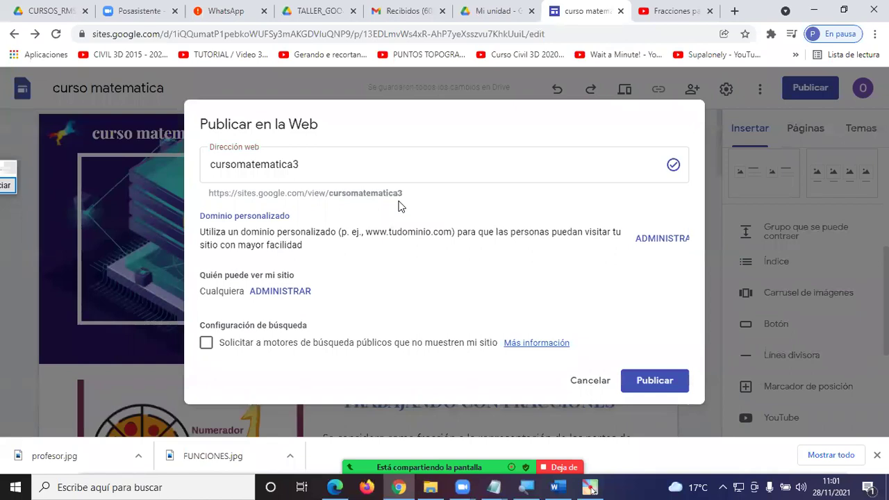
{"action": "left_click", "coordinate": [295, 295]}
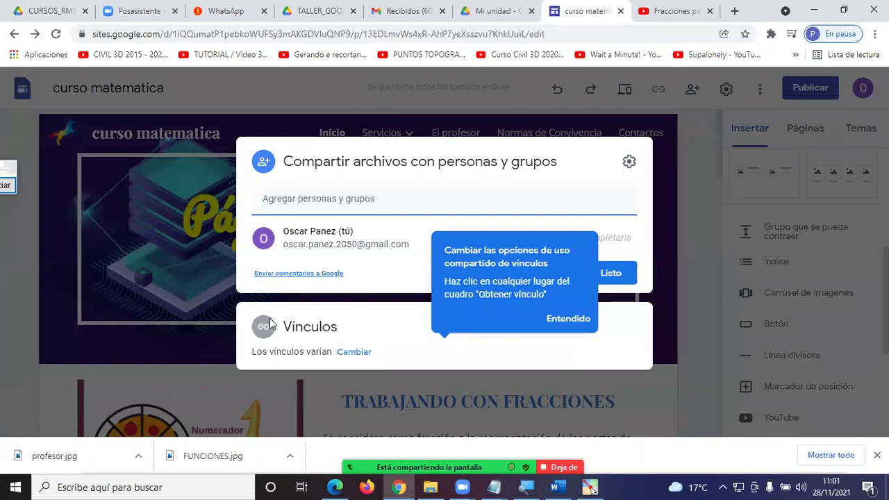
{"action": "left_click", "coordinate": [295, 332]}
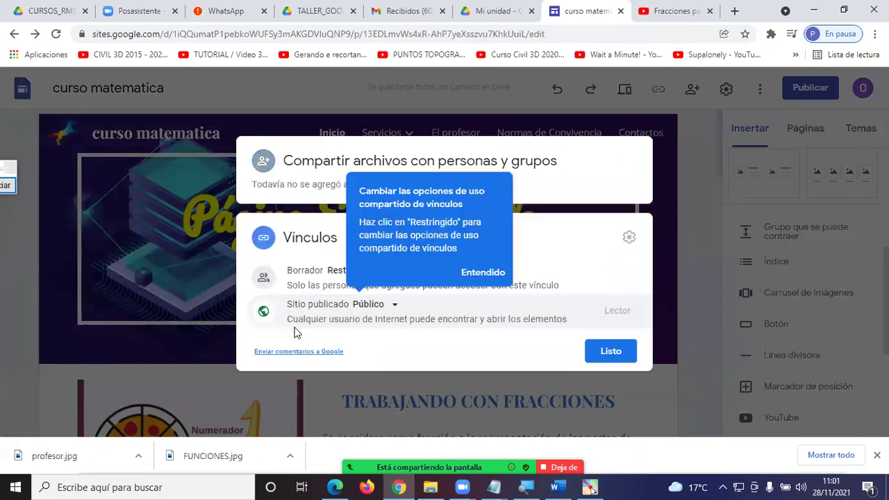
{"action": "left_click", "coordinate": [462, 271]}
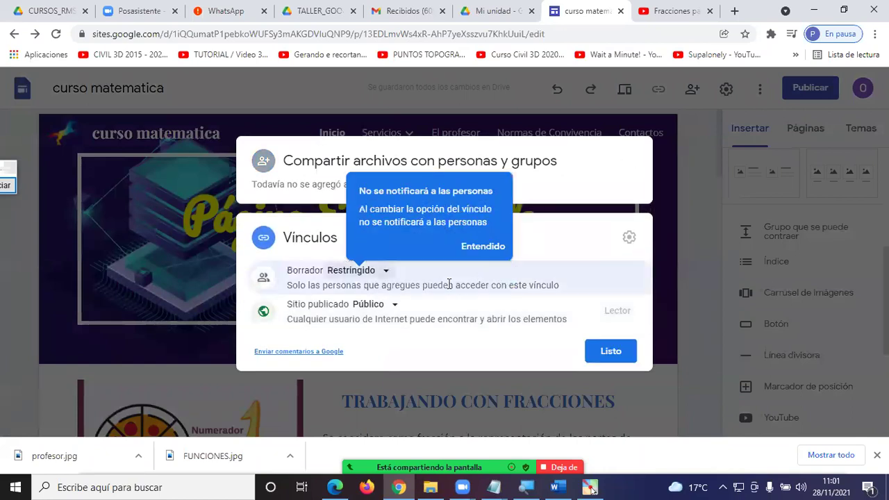
{"action": "left_click", "coordinate": [475, 252]}
{"action": "left_click", "coordinate": [395, 308]}
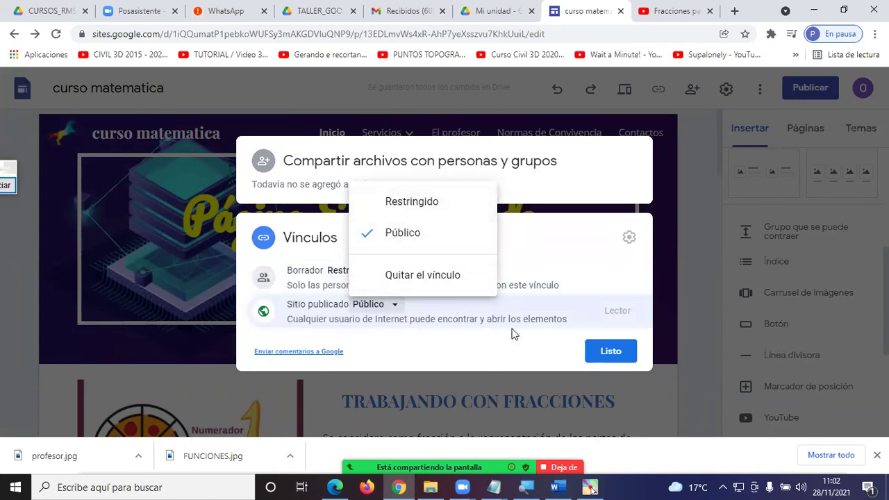
{"action": "left_click", "coordinate": [627, 353]}
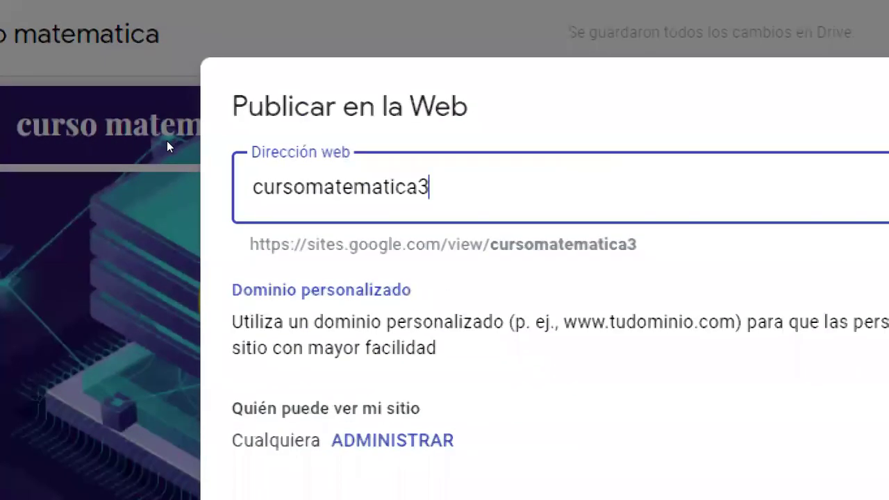
- Try an 'iesf' variant of the web address and check its availability
{"action": "left_click_drag", "start_coordinate": [305, 161], "coordinate": [204, 162]}
{"action": "left_click", "coordinate": [295, 165]}
{"action": "left_click_drag", "start_coordinate": [300, 167], "coordinate": [207, 159]}
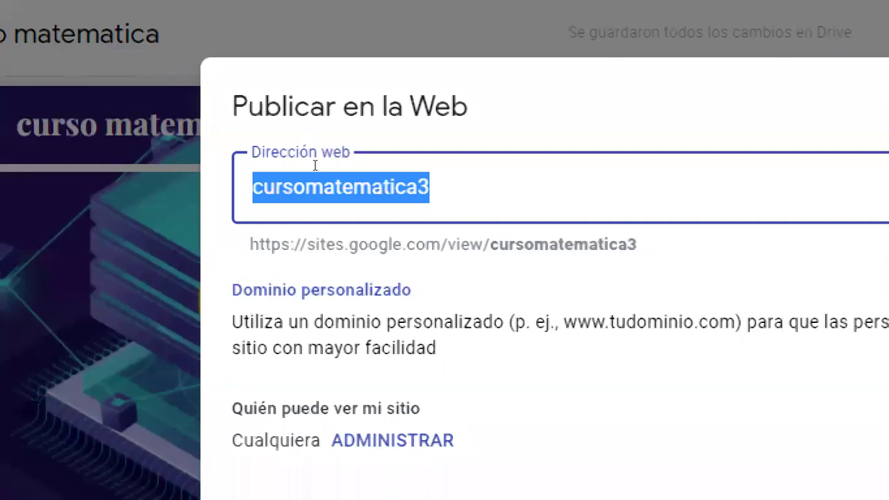
{"action": "key", "text": "Right"}
{"action": "key", "text": "BackSpace"}
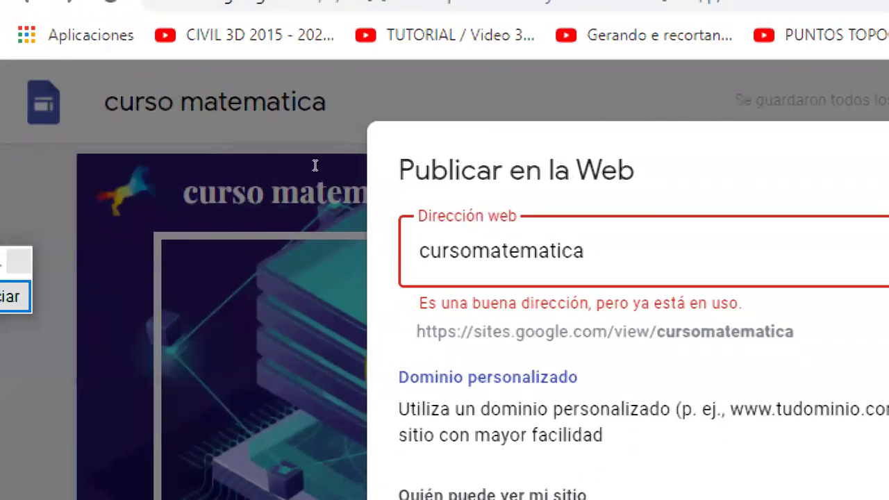
{"action": "type", "text": "iesf"}
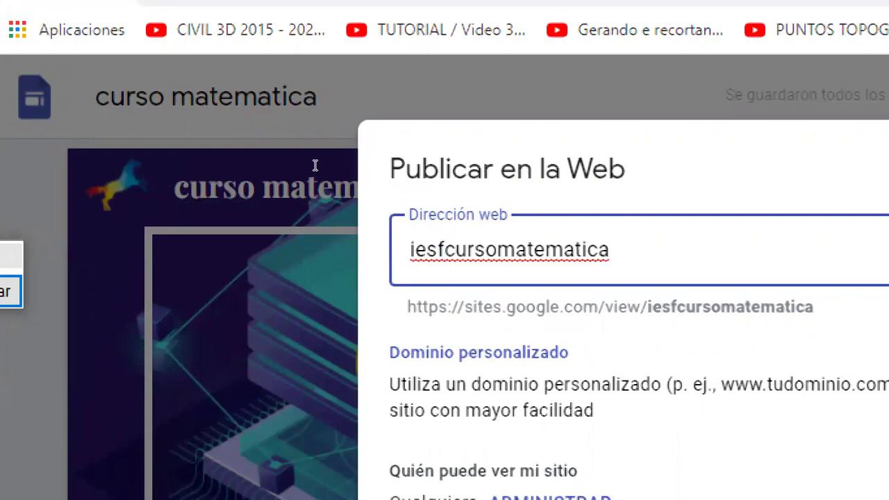
{"action": "key", "text": "Tab"}
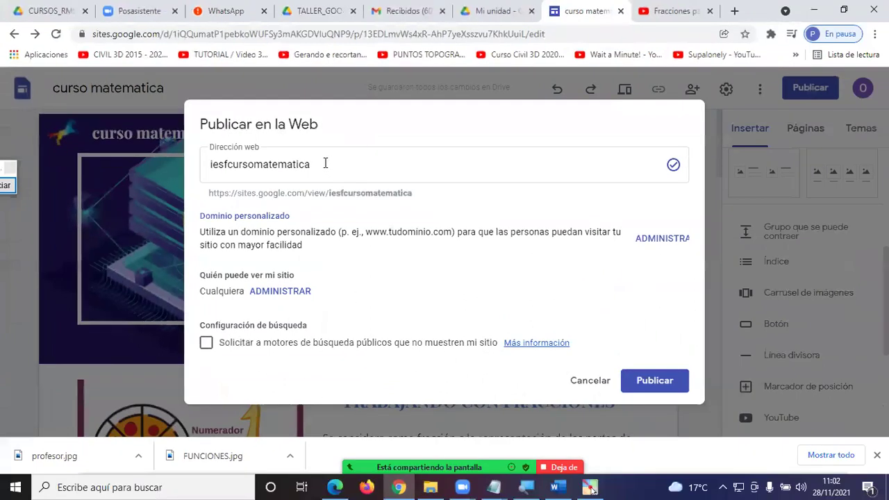
- Change the web address back to cursomatematica3
{"action": "left_click", "coordinate": [638, 248]}
{"action": "key", "text": "Home"}
{"action": "key", "text": "Delete"}
{"action": "key", "text": "Delete"}
{"action": "key", "text": "Delete"}
{"action": "key", "text": "Delete"}
{"action": "key", "text": "End"}
{"action": "type", "text": "3"}
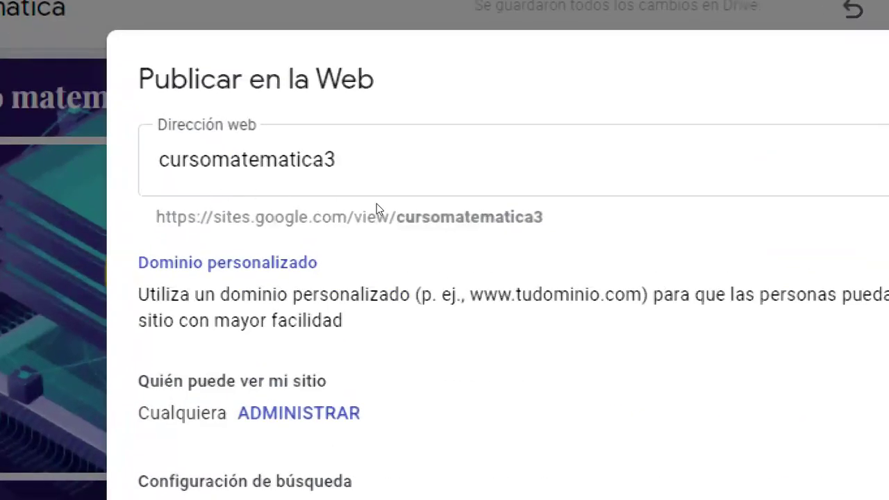
- Check the site's final address preview, then publish the site
{"action": "left_click_drag", "start_coordinate": [523, 218], "coordinate": [312, 192]}
{"action": "left_click", "coordinate": [210, 194]}
{"action": "left_click_drag", "start_coordinate": [210, 194], "coordinate": [402, 193]}
{"action": "key", "text": "ctrl+c"}
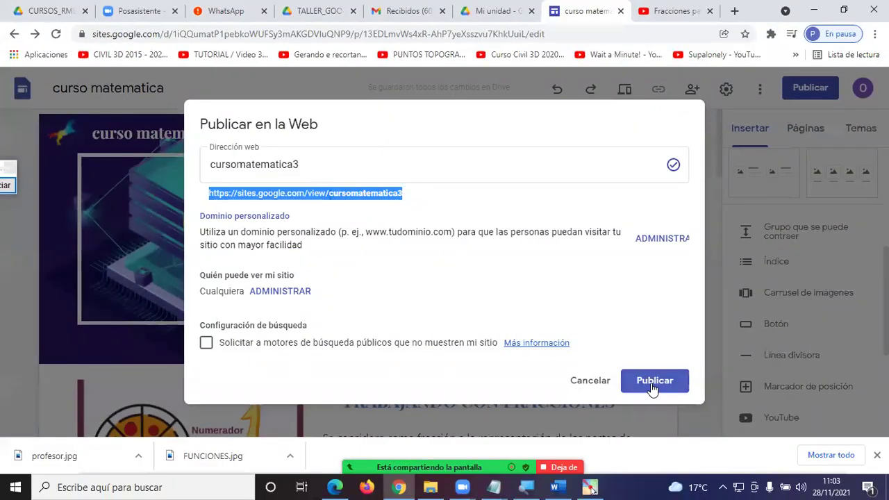
{"action": "left_click", "coordinate": [653, 381]}
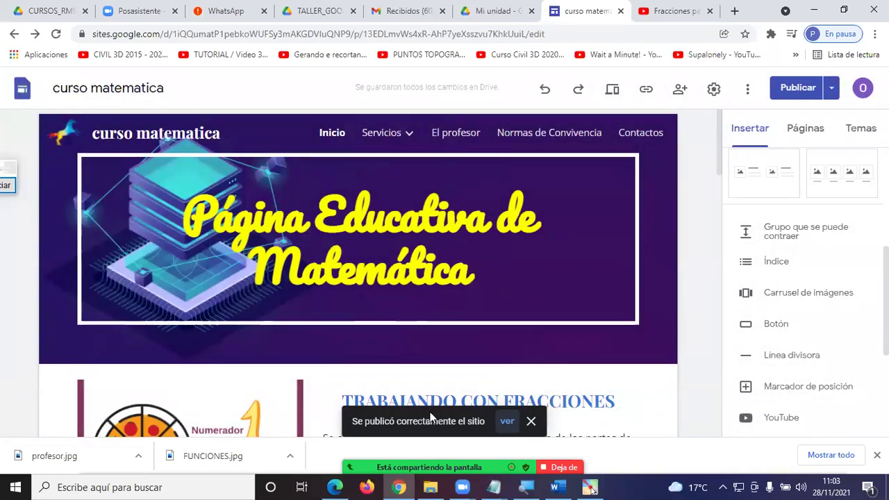
- Send 'MI SITIO DE MATEMATICA' and the cursomatematica3 link to everyone in the Zoom chat, then close the chat
{"action": "key", "text": "alt+h"}
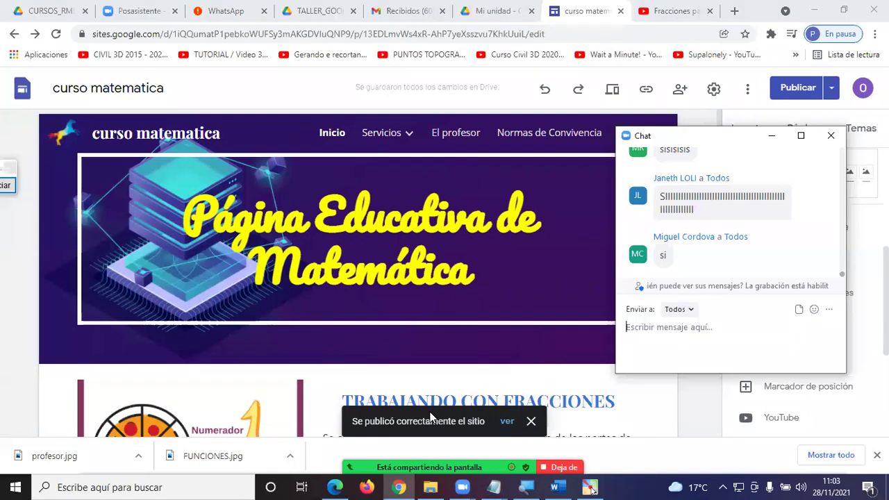
{"action": "type", "text": "M"}
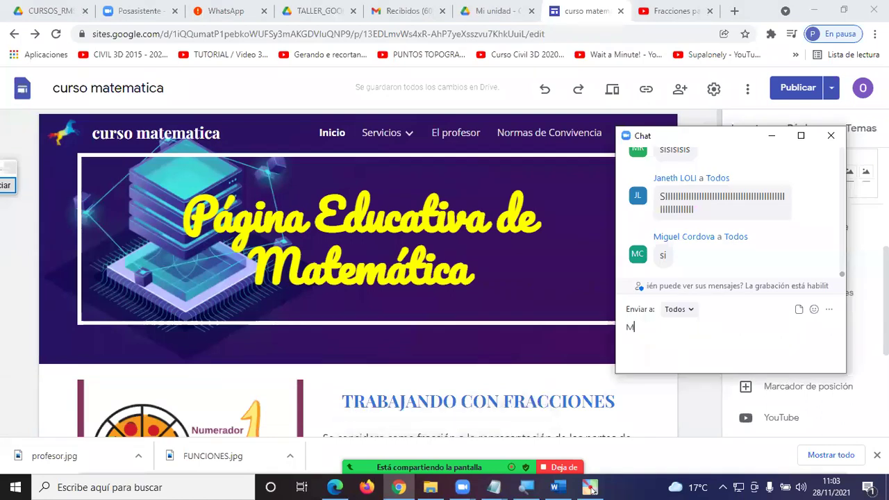
{"action": "type", "text": "I SITIO DE MATEMATICA"}
{"action": "key", "text": "Return"}
{"action": "key", "text": "ctrl+v"}
{"action": "key", "text": "Return"}
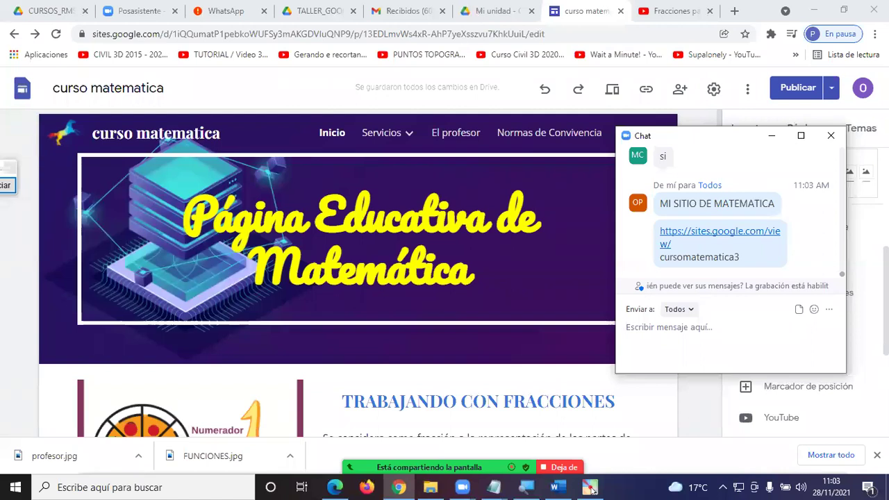
{"action": "left_click_drag", "start_coordinate": [739, 257], "coordinate": [659, 231]}
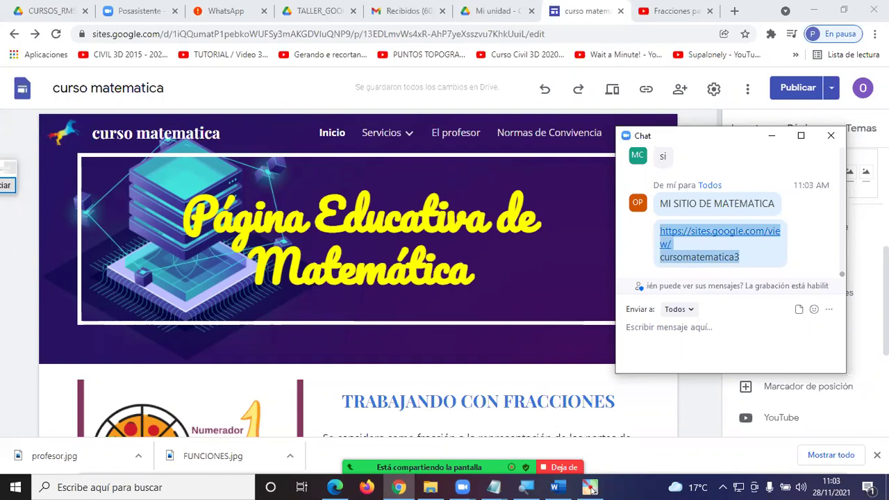
{"action": "left_click", "coordinate": [831, 135]}
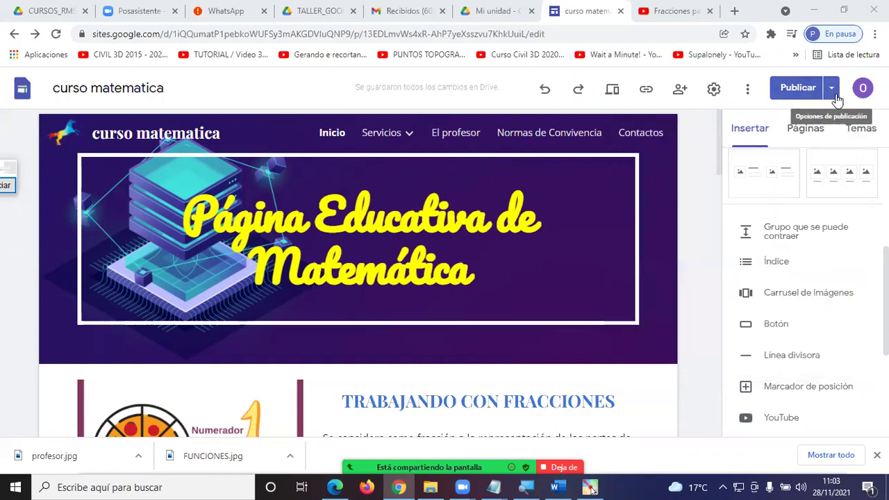
- View the published site in a new tab and select its page address
{"action": "left_click", "coordinate": [830, 97]}
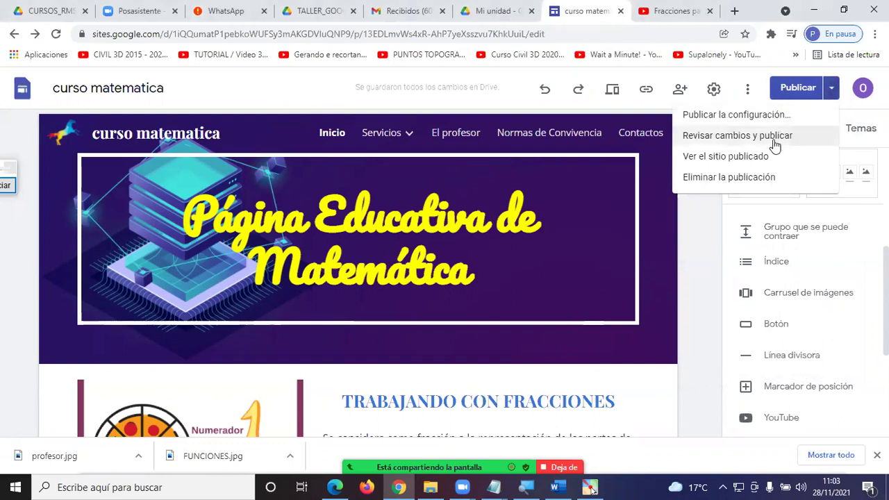
{"action": "left_click", "coordinate": [746, 158]}
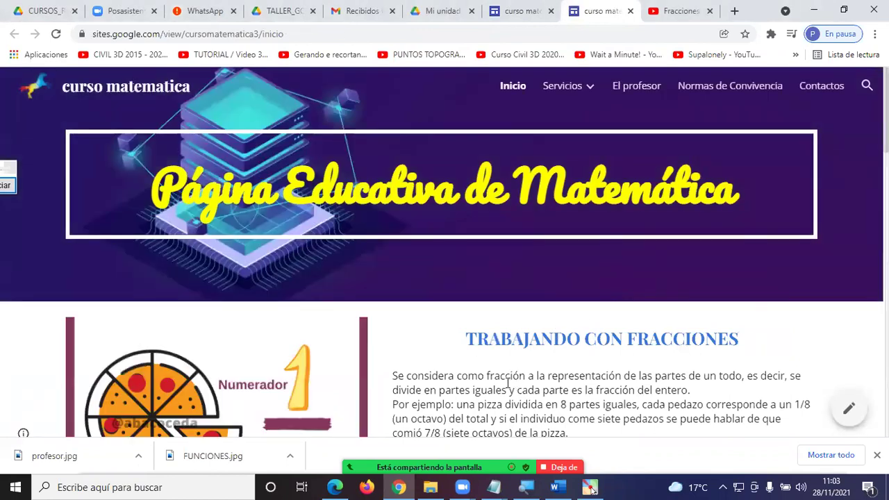
{"action": "left_click", "coordinate": [307, 31]}
{"action": "key", "text": "ctrl+c"}
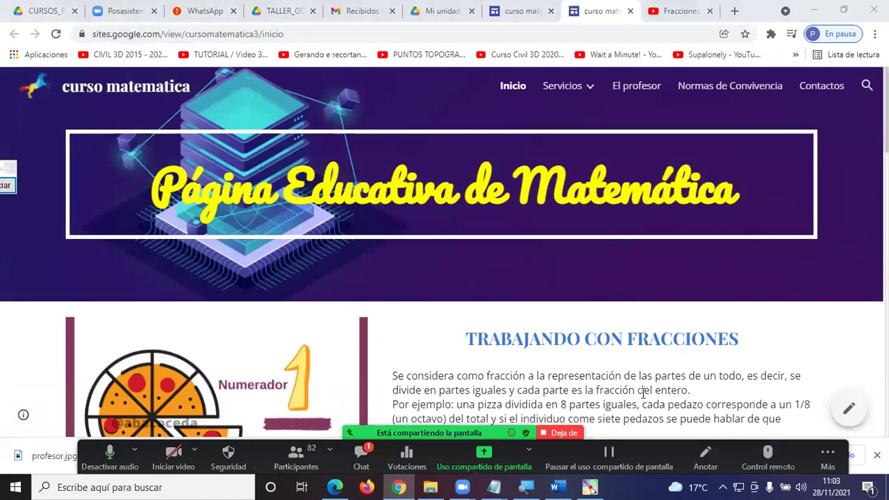
- Post the published page address to everyone in the Zoom chat, sending it twice
{"action": "key", "text": "alt+h"}
{"action": "key", "text": "ctrl+v"}
{"action": "key", "text": "Return"}
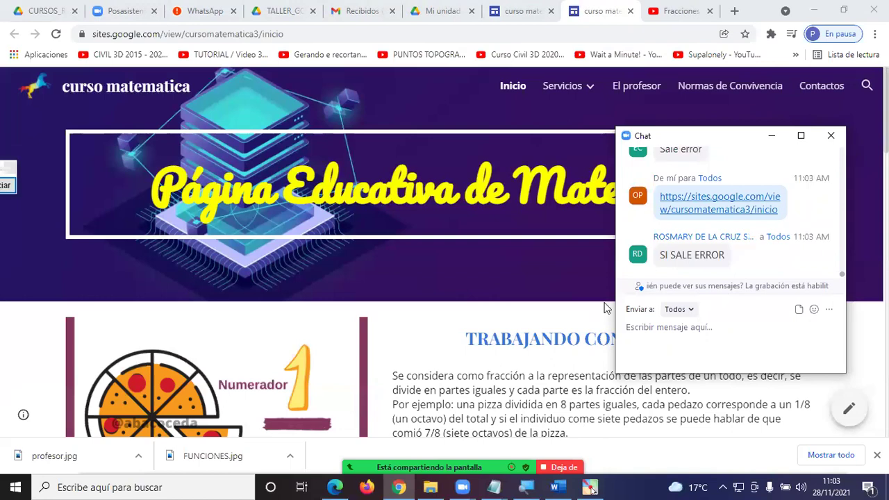
{"action": "key", "text": "ctrl+v"}
{"action": "key", "text": "Return"}
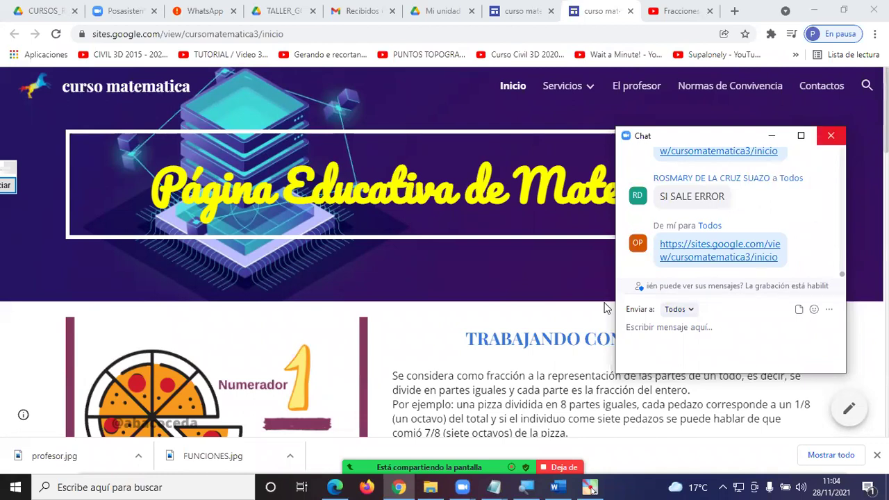
- Close and reopen the meeting chat, then scroll down the published page
{"action": "key", "text": "alt+F4"}
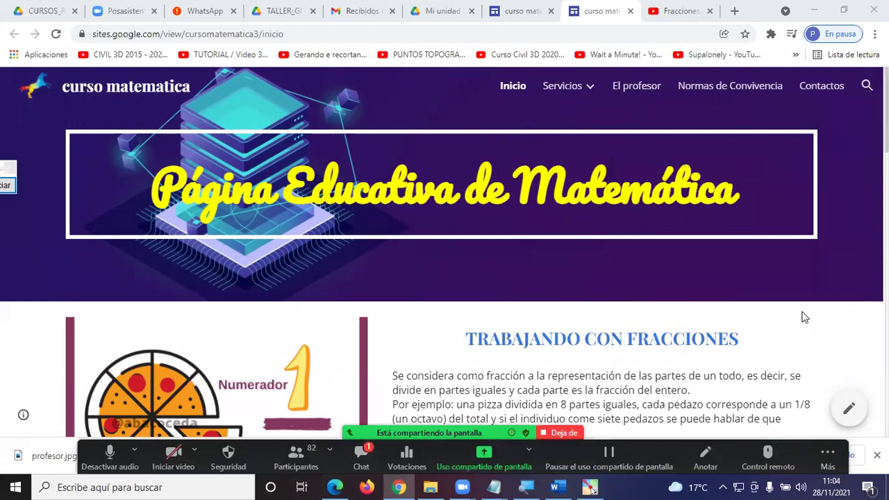
{"action": "key", "text": "alt+h"}
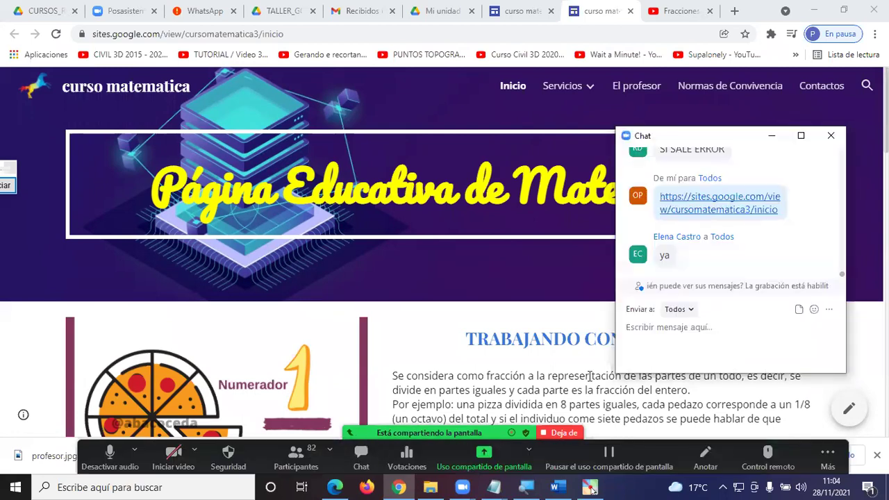
{"action": "key", "text": "alt+h"}
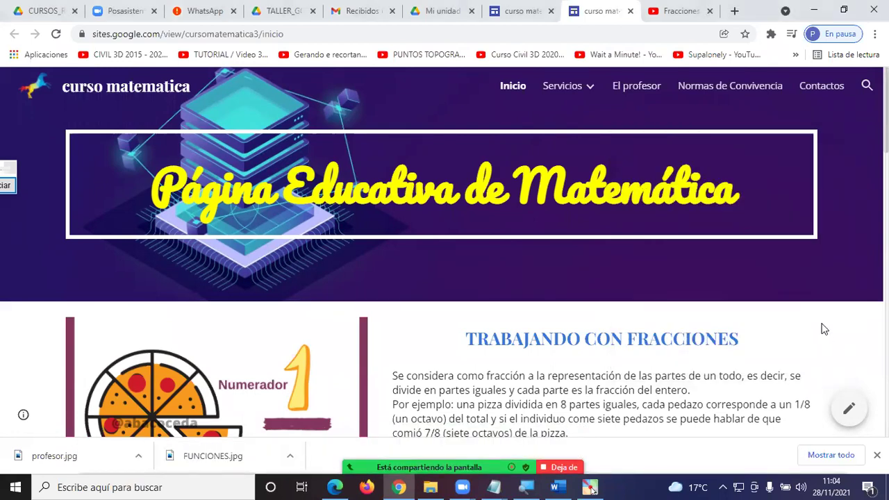
{"action": "scroll", "coordinate": [824, 329], "scroll_direction": "down", "scroll_amount": 2}
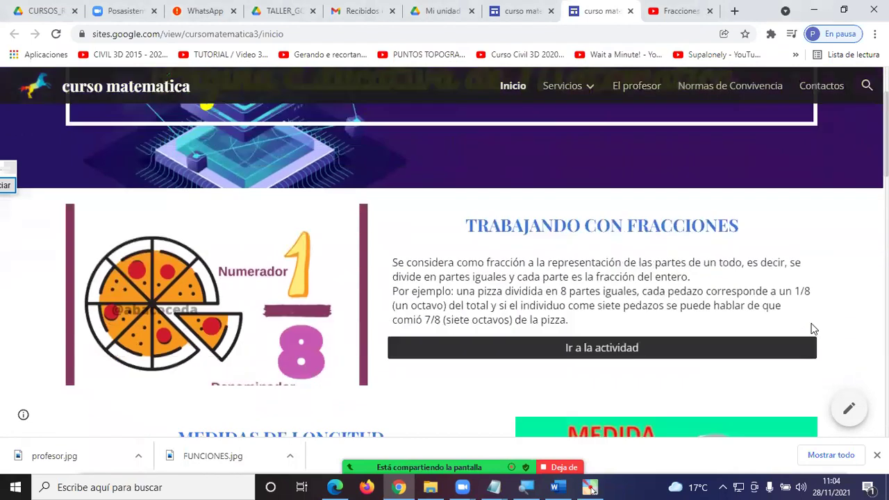
{"action": "scroll", "coordinate": [695, 346], "scroll_direction": "down", "scroll_amount": 4}
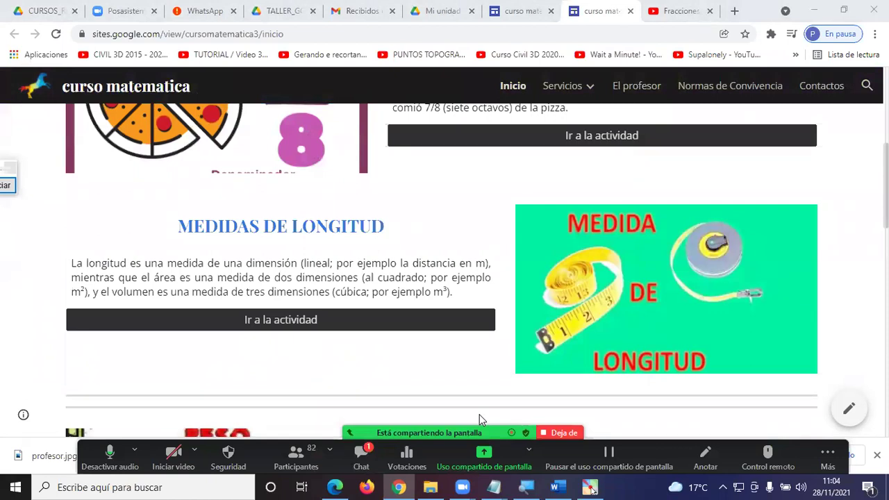
- Check the link in a participant's chat message, close the chat, and return to the editor
{"action": "left_click", "coordinate": [362, 455]}
{"action": "left_click_drag", "start_coordinate": [757, 258], "coordinate": [660, 231]}
{"action": "left_click", "coordinate": [831, 136]}
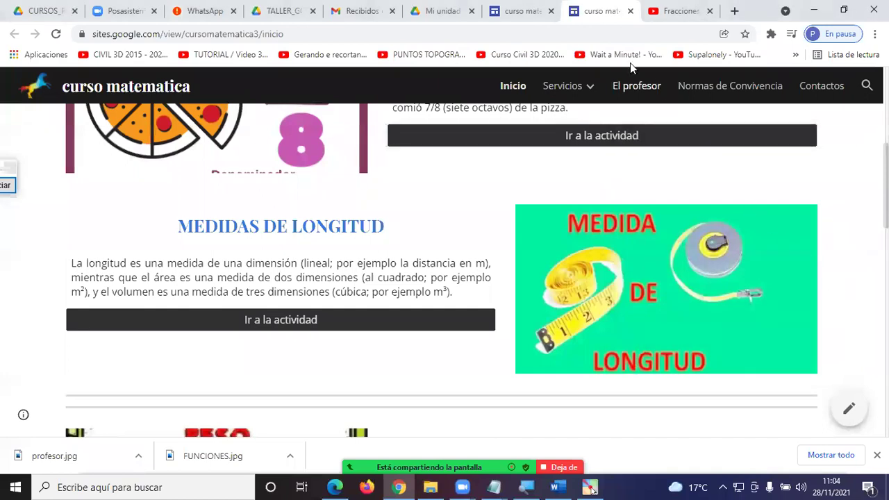
{"action": "left_click", "coordinate": [525, 16]}
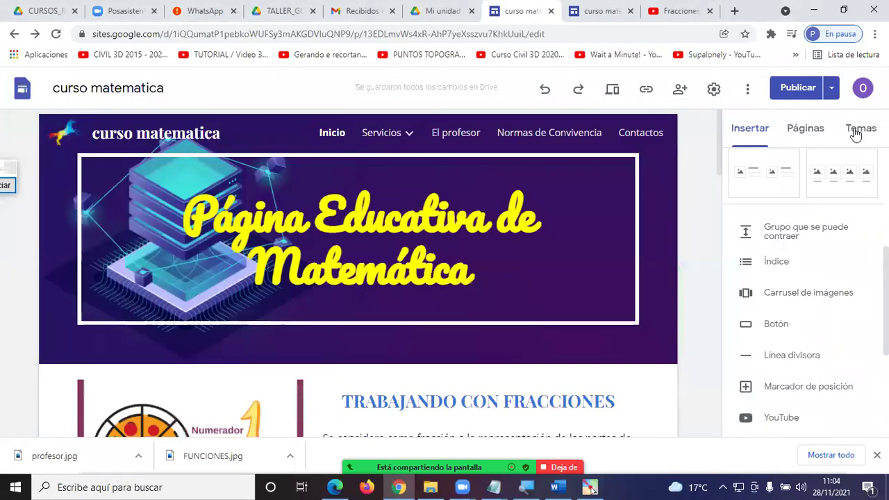